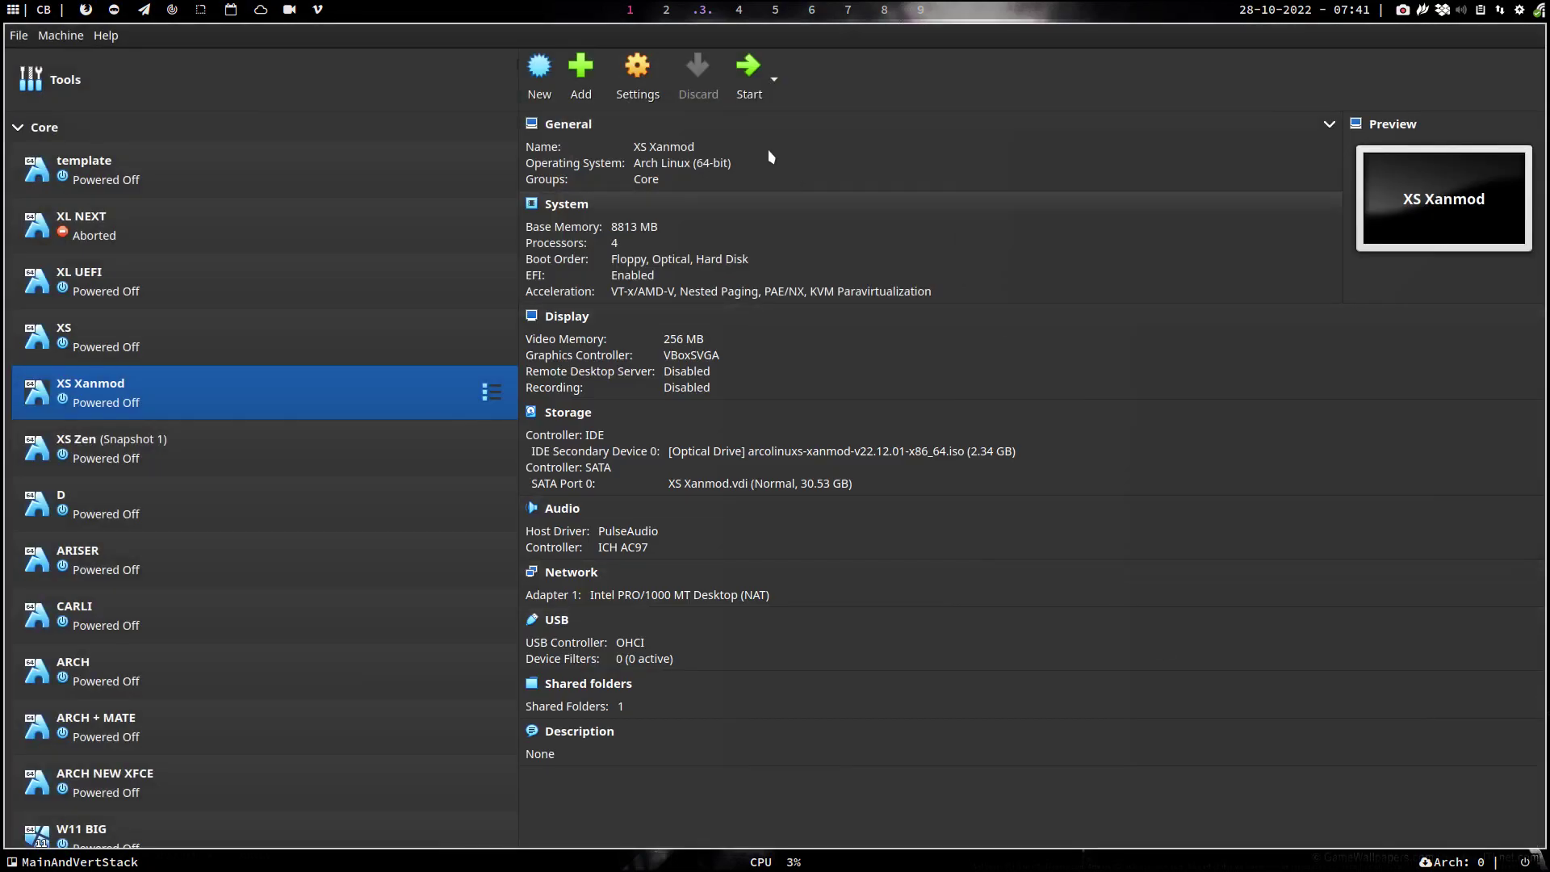
# - Start the XS Xanmod virtual machine from the VirtualBox toolbar
pyautogui.click(749, 69)
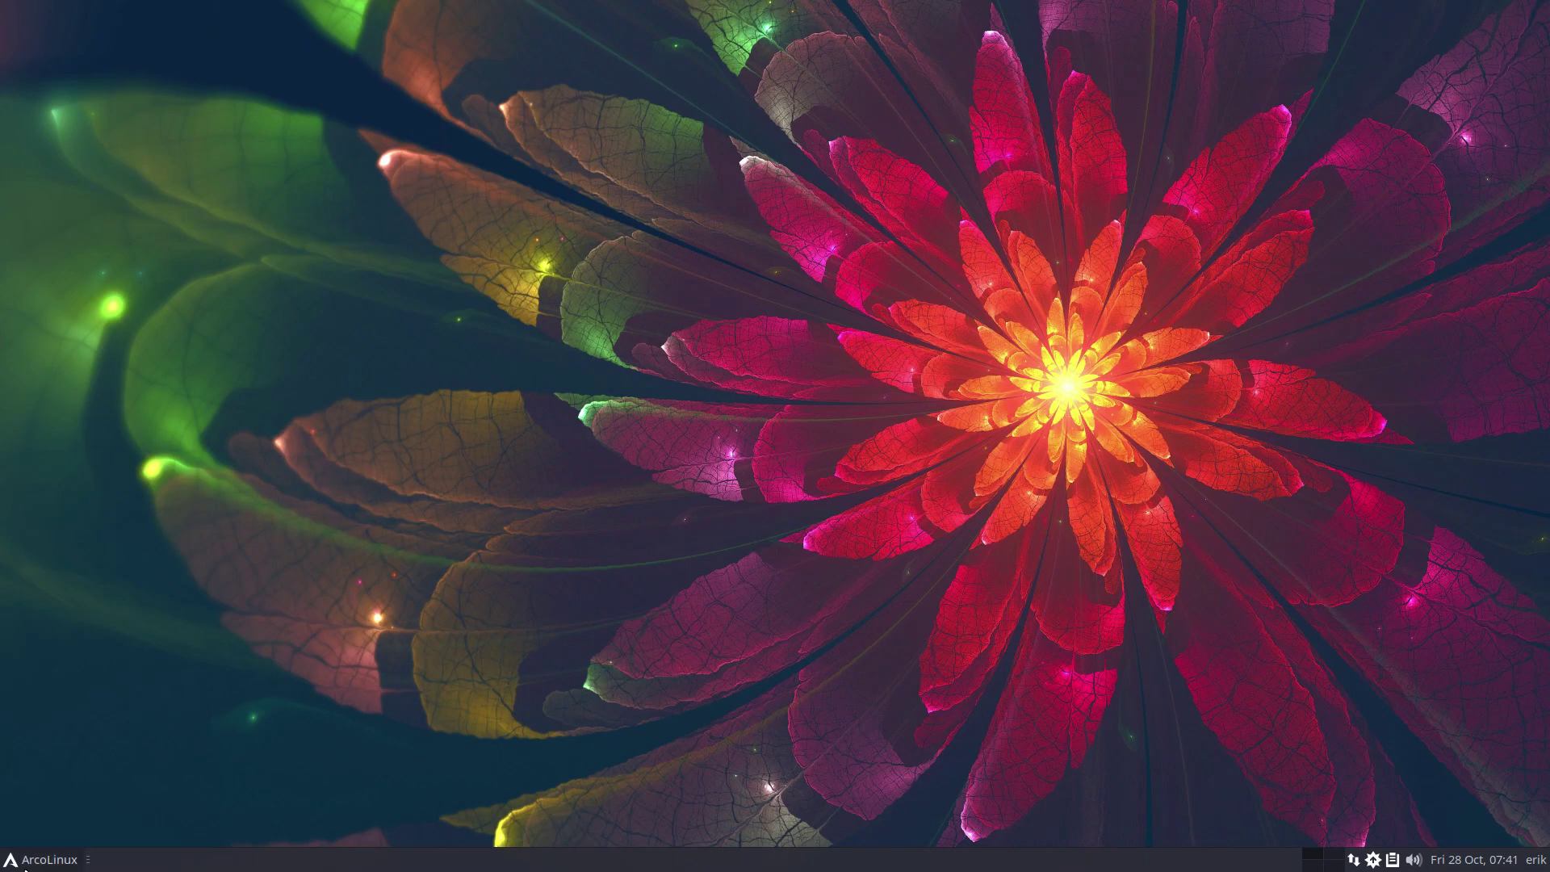
# - Log out of Xfce, pick Pantheon from the session list, and enter the account password
pyautogui.click(32, 860)
pyautogui.click(68, 831)
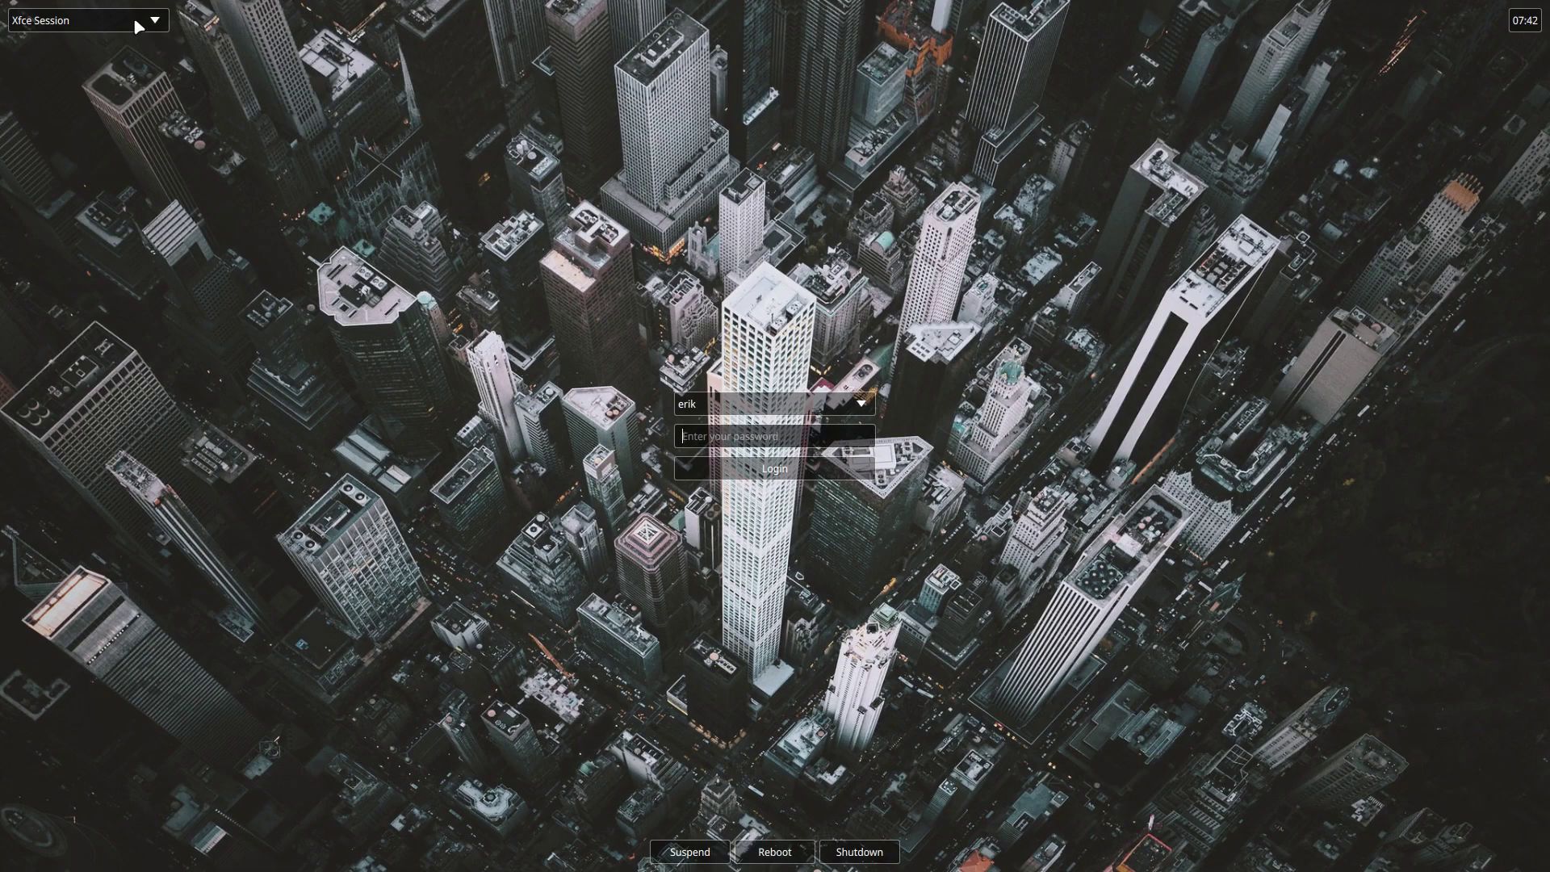
pyautogui.click(137, 25)
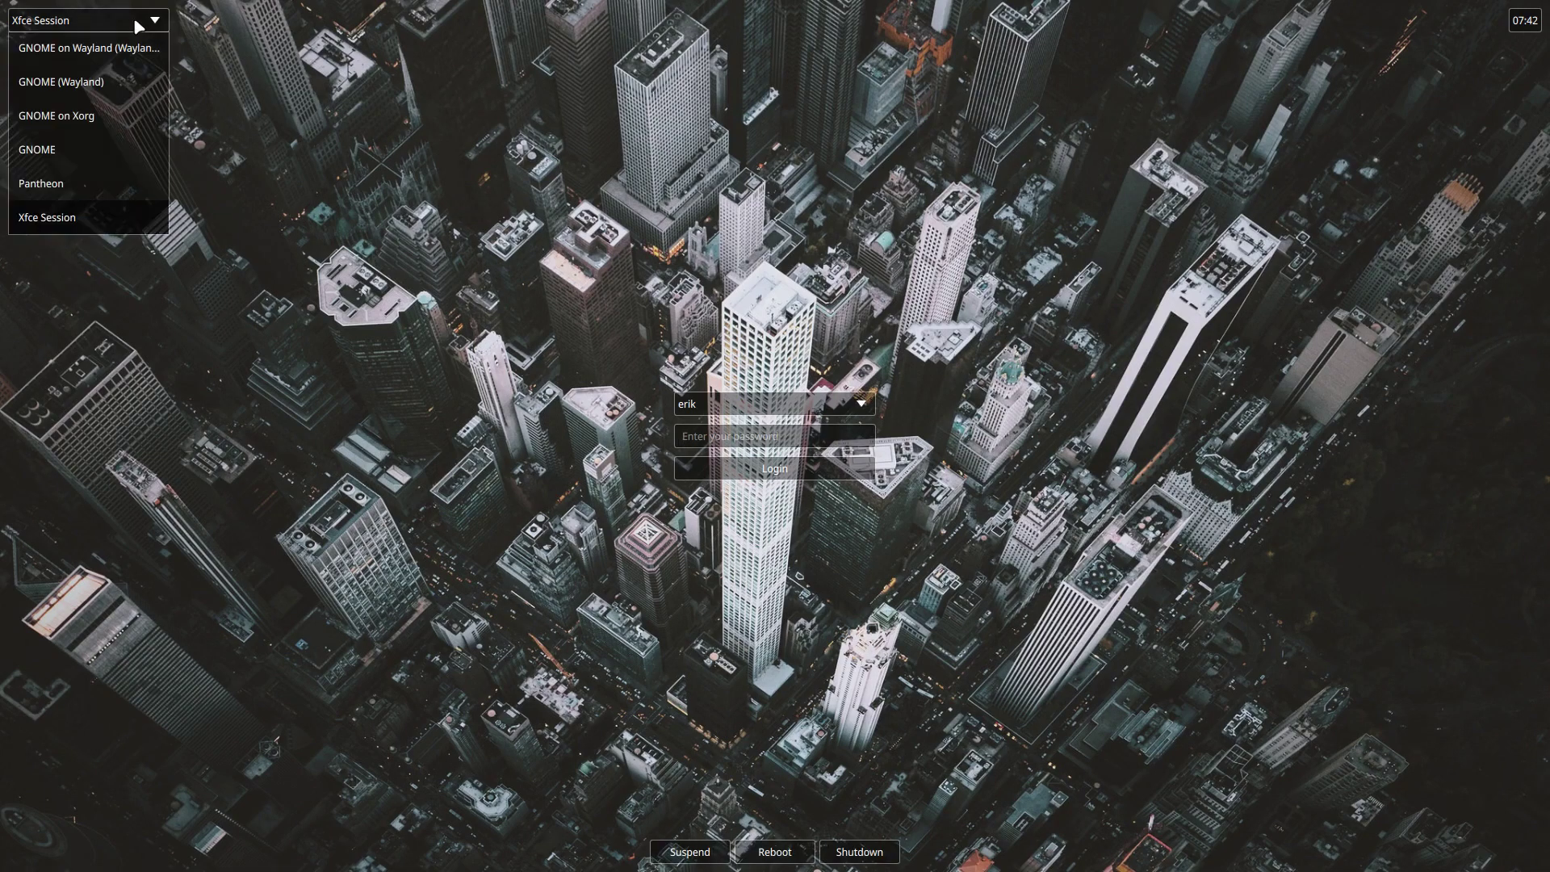
pyautogui.click(63, 184)
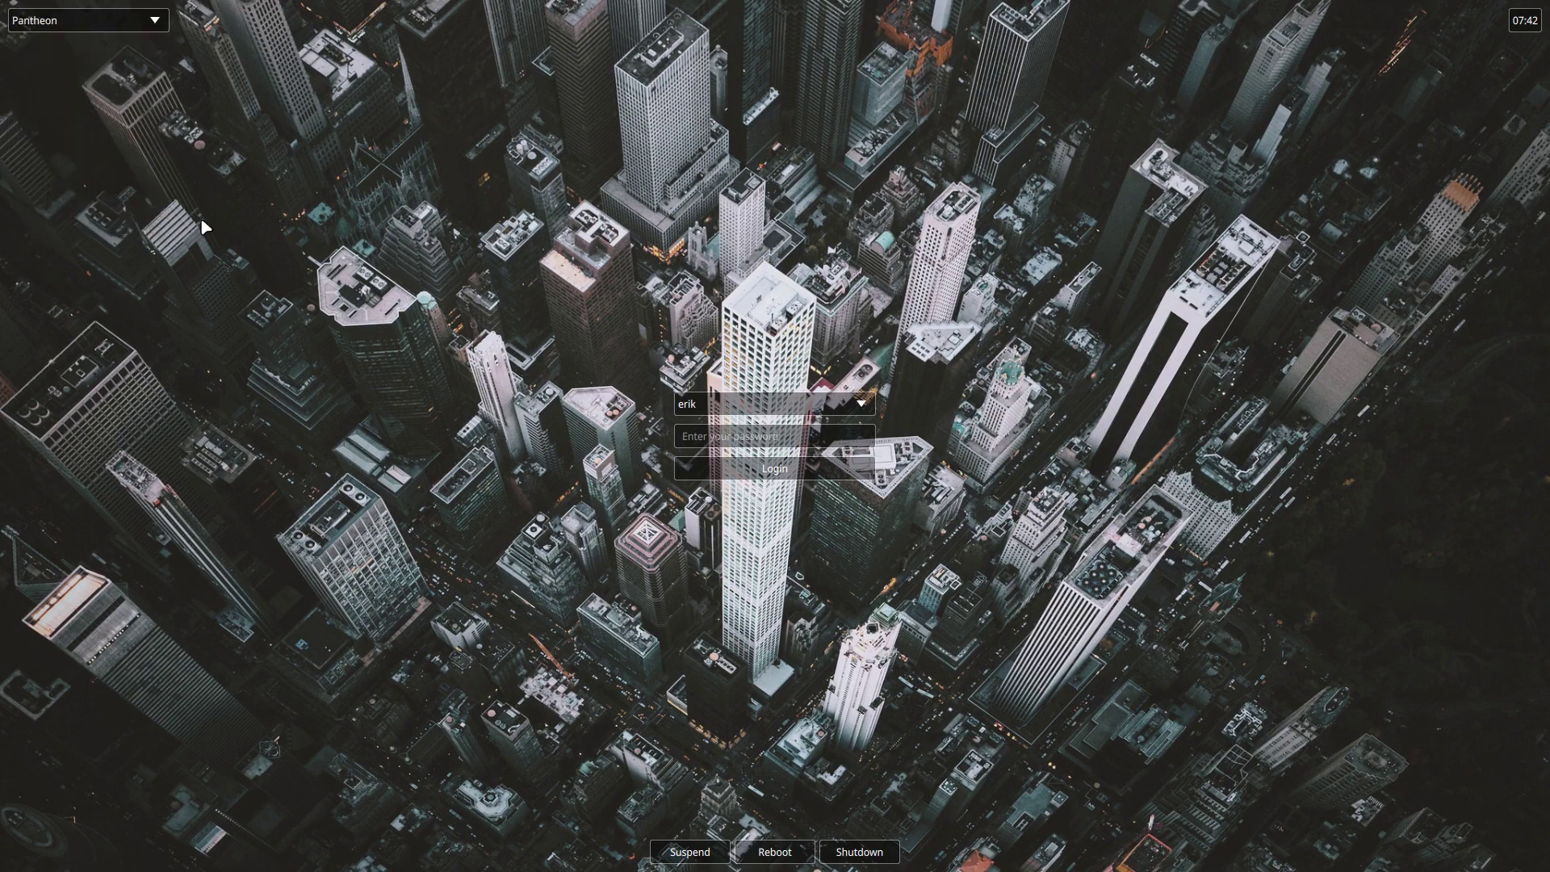
pyautogui.click(760, 434)
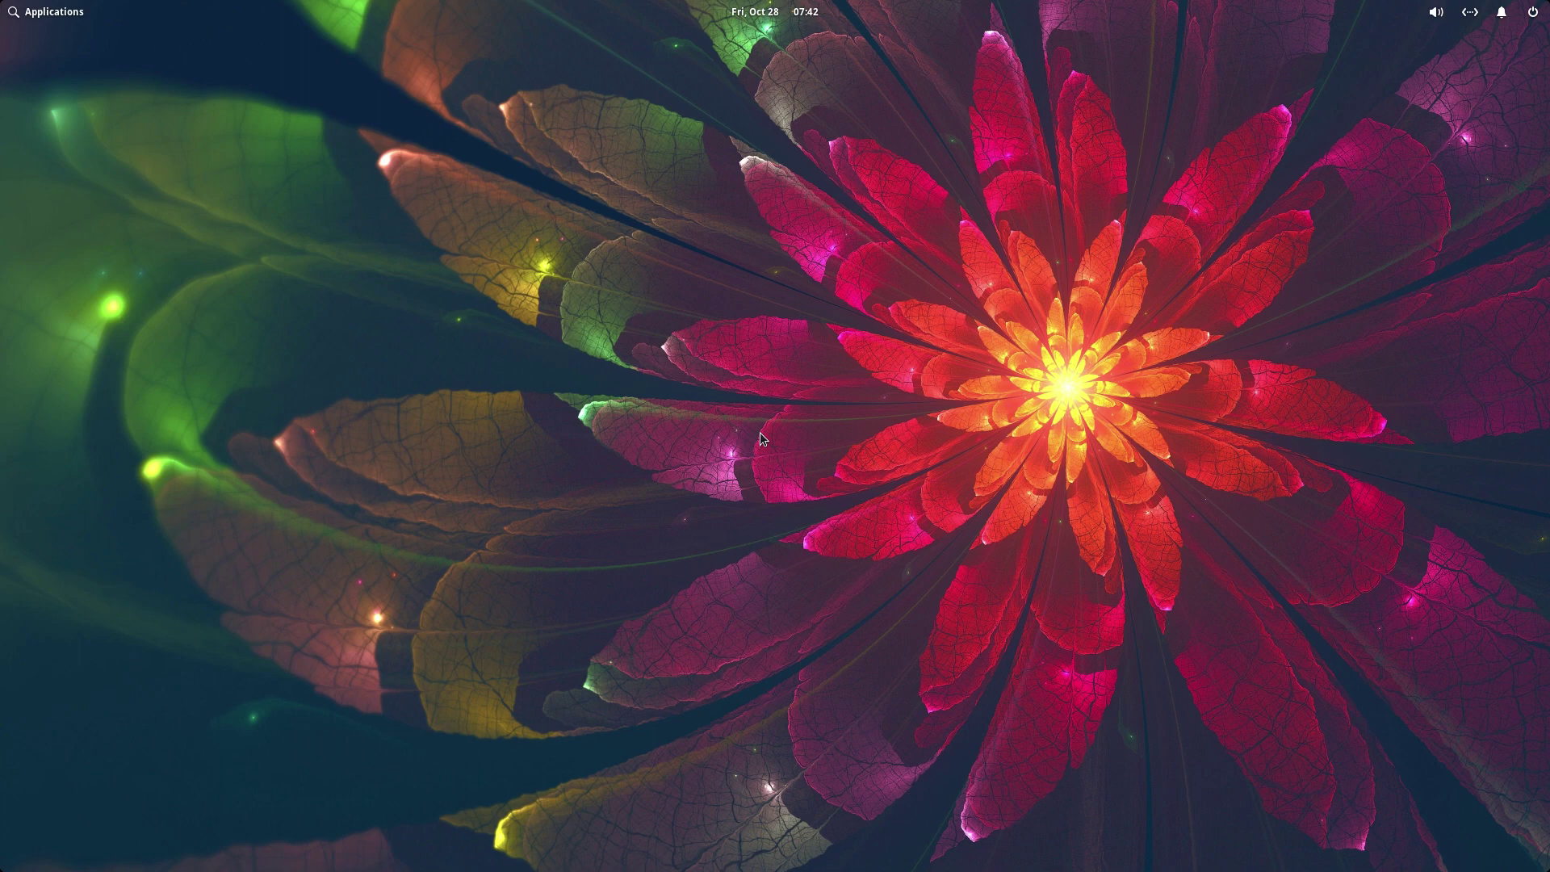
# - Launch Xfce Terminal by searching 'ter' in the applications launcher
pyautogui.click(55, 11)
pyautogui.write('ter')
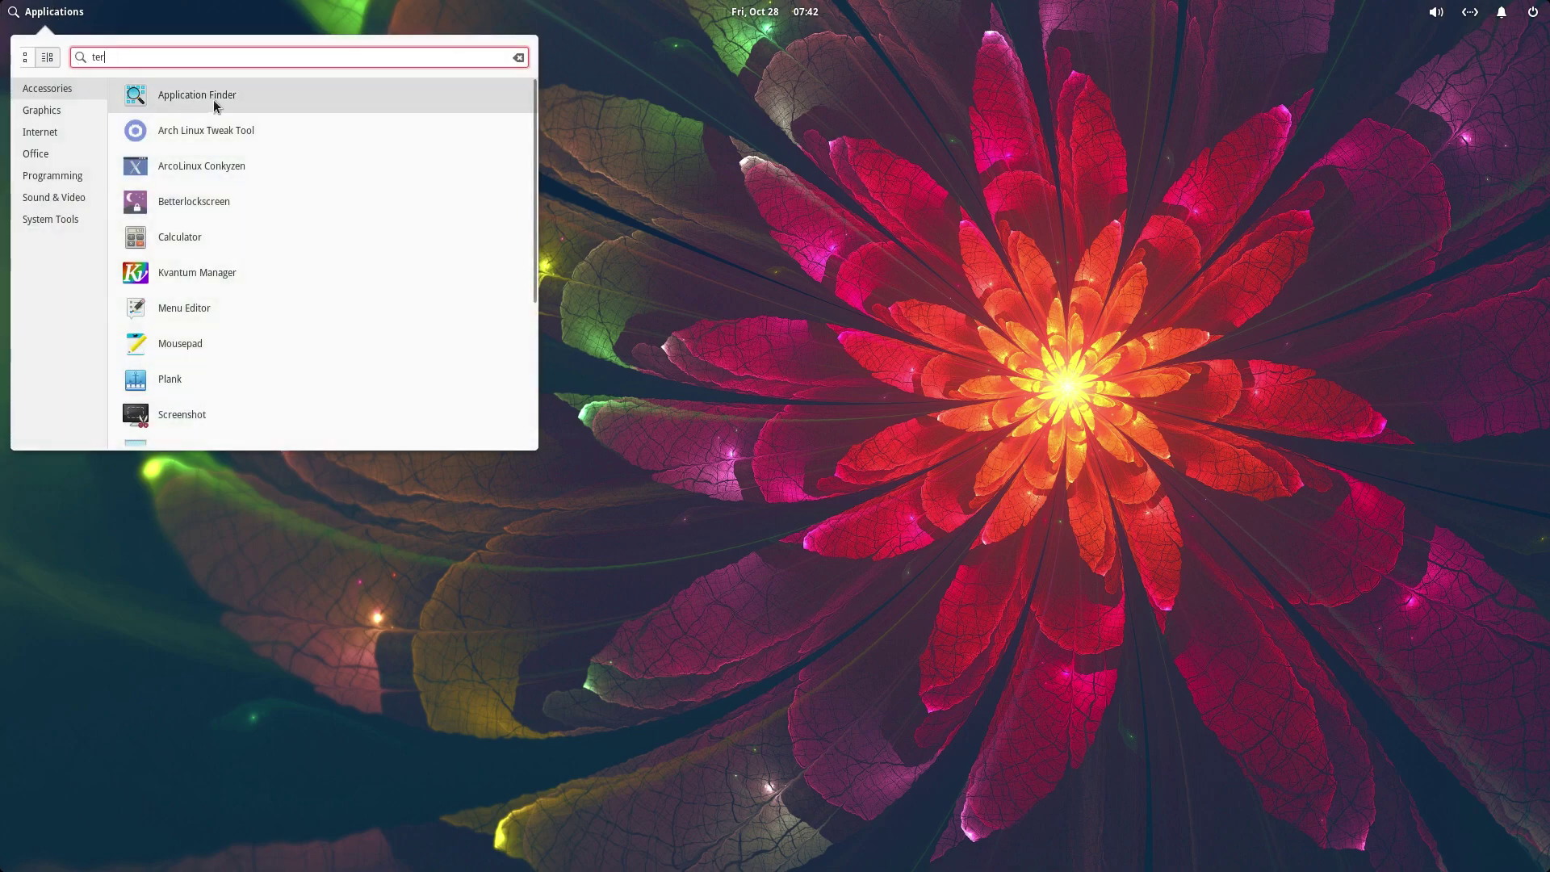
pyautogui.click(172, 152)
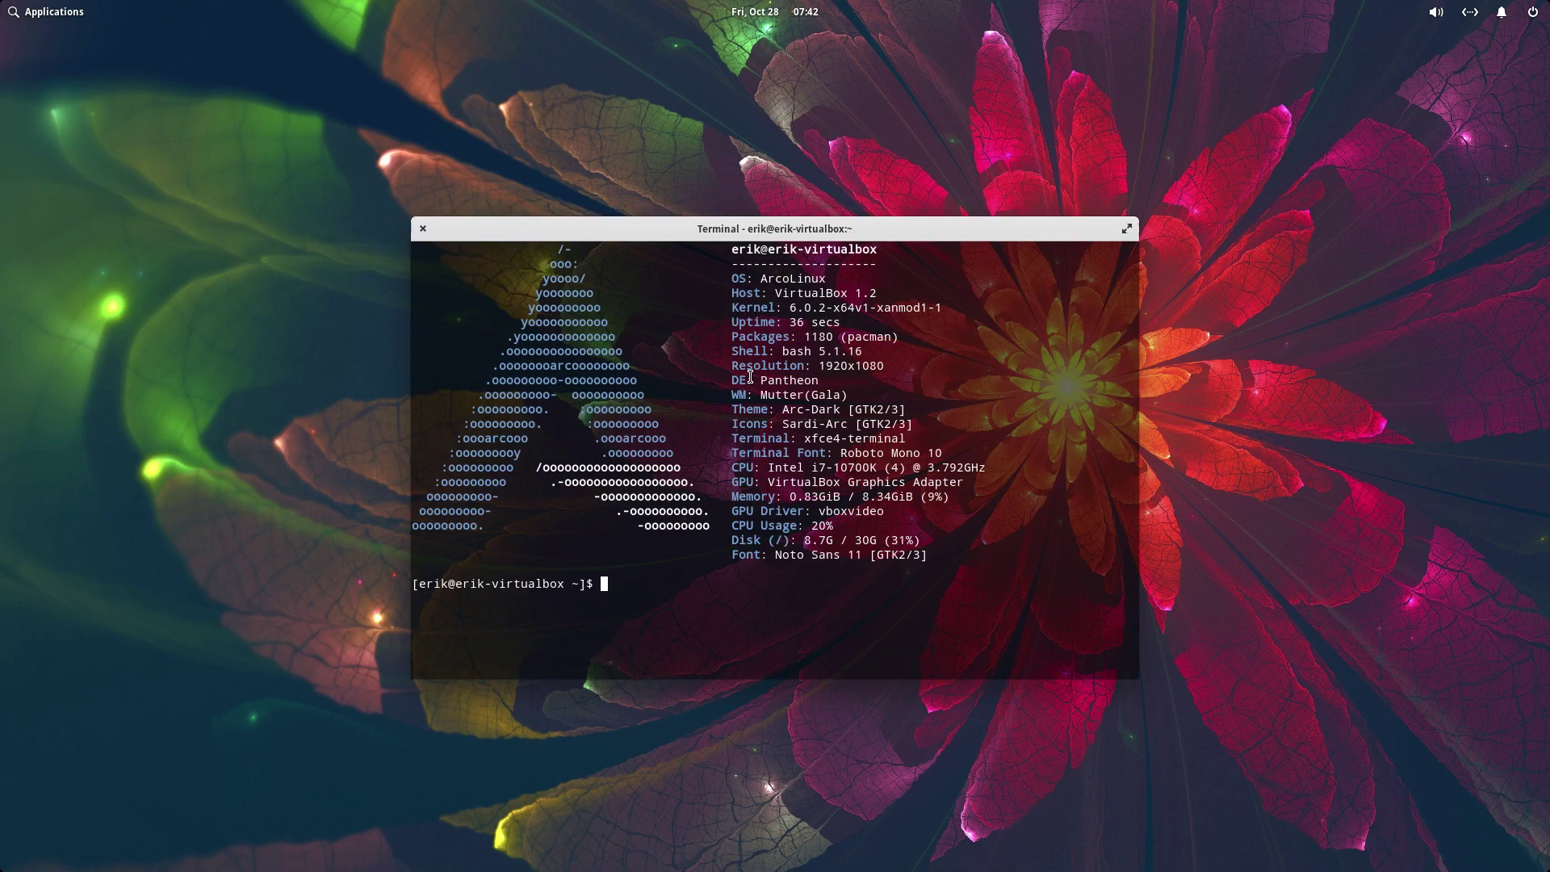
# - Close Variety Preferences and run sudo pacman -S pantheon, entering the sudo password
pyautogui.write('sud')
pyautogui.press('BackSpace')
pyautogui.press('BackSpace')
pyautogui.press('BackSpace')
pyautogui.write('sudo')
pyautogui.press('BackSpace')
pyautogui.press('BackSpace')
pyautogui.press('BackSpace')
pyautogui.write('udo pacman -')
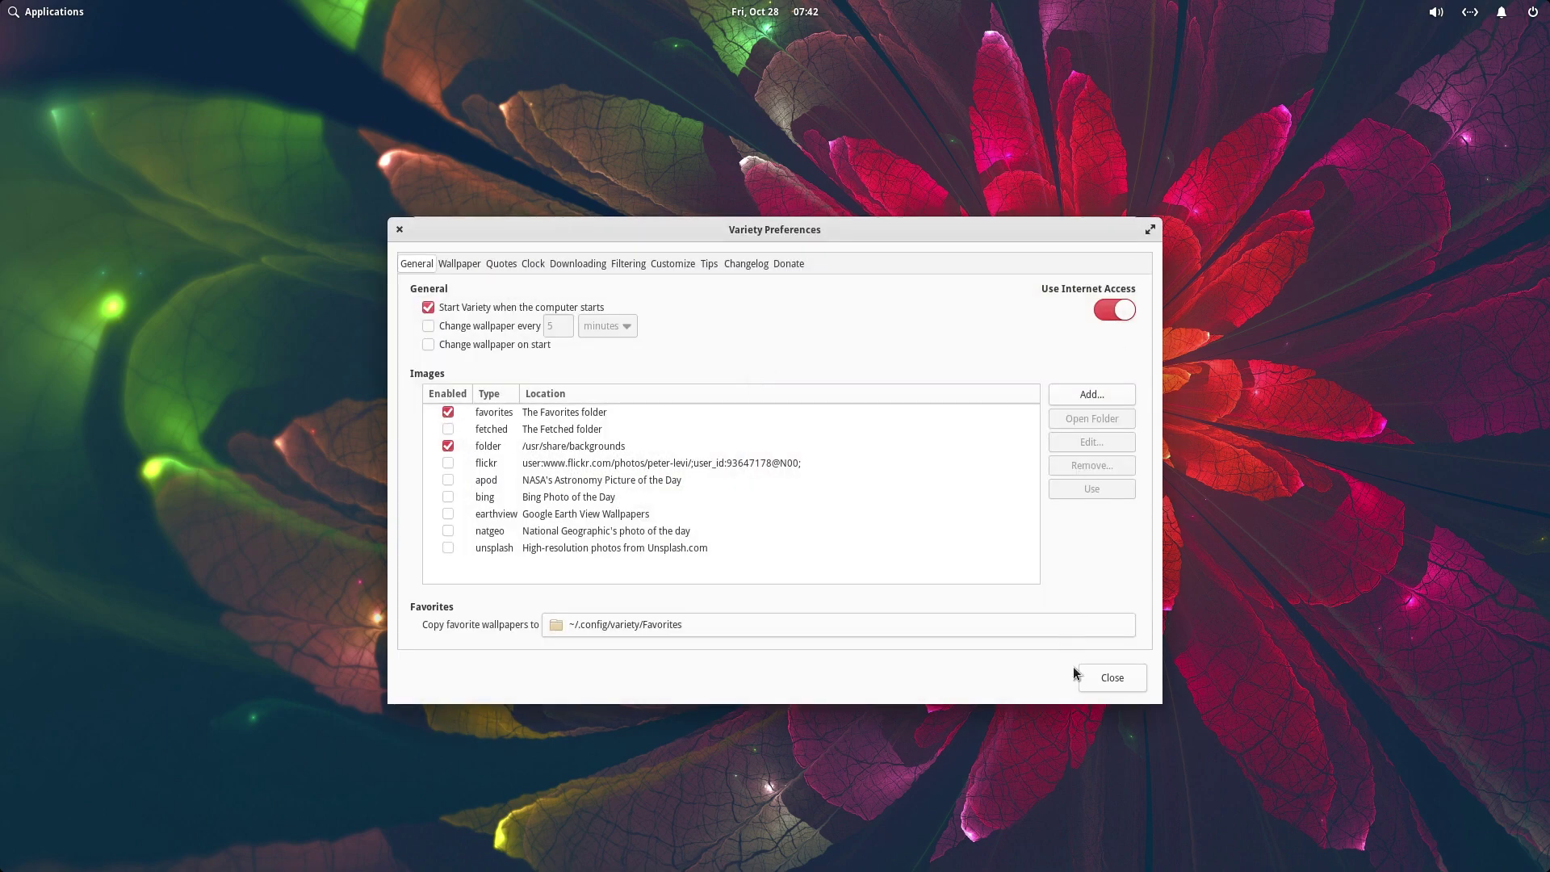
pyautogui.click(1104, 675)
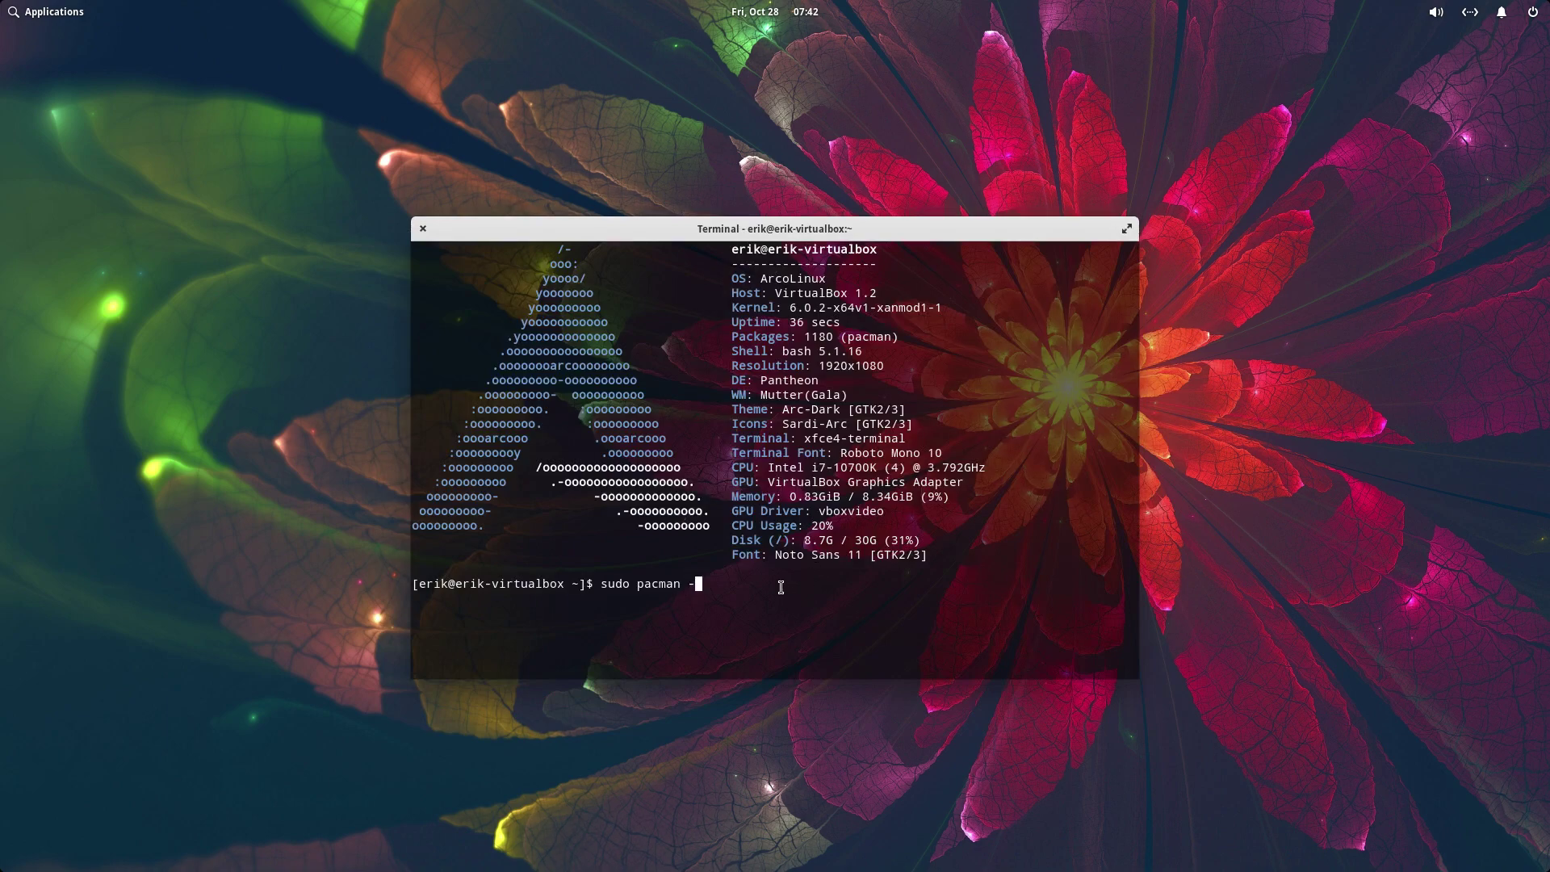
pyautogui.write('S patheon')
pyautogui.press('BackSpace')
pyautogui.press('BackSpace')
pyautogui.press('BackSpace')
pyautogui.press('BackSpace')
pyautogui.press('BackSpace')
pyautogui.write('ntehon')
pyautogui.press('BackSpace')
pyautogui.press('BackSpace')
pyautogui.press('BackSpace')
pyautogui.press('BackSpace')
pyautogui.write('heon')
pyautogui.press('Return')
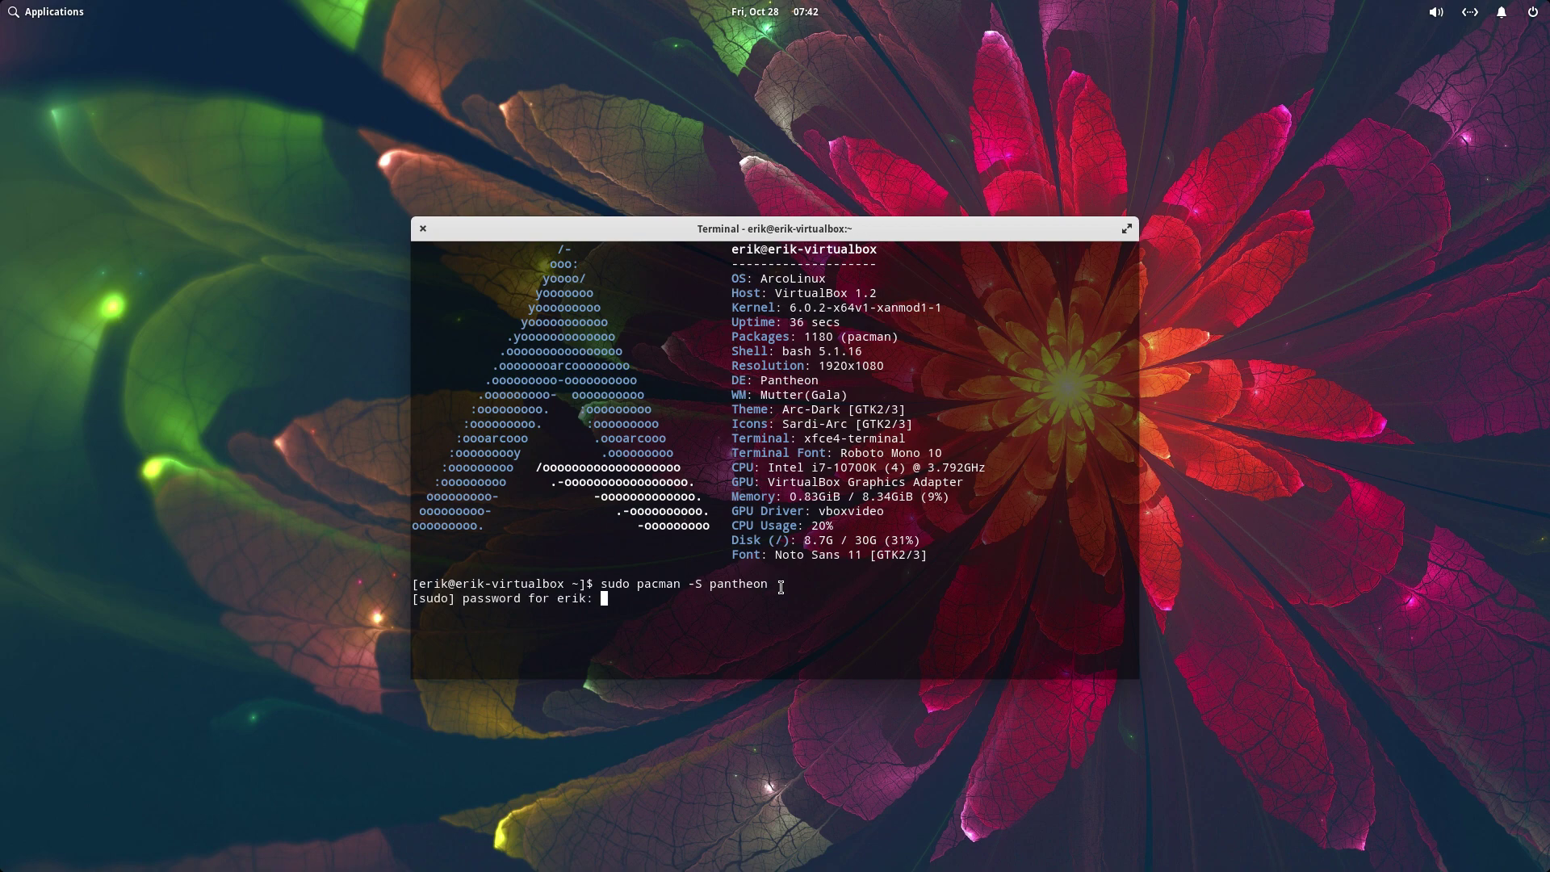
pyautogui.write('*****')
pyautogui.press('Return')
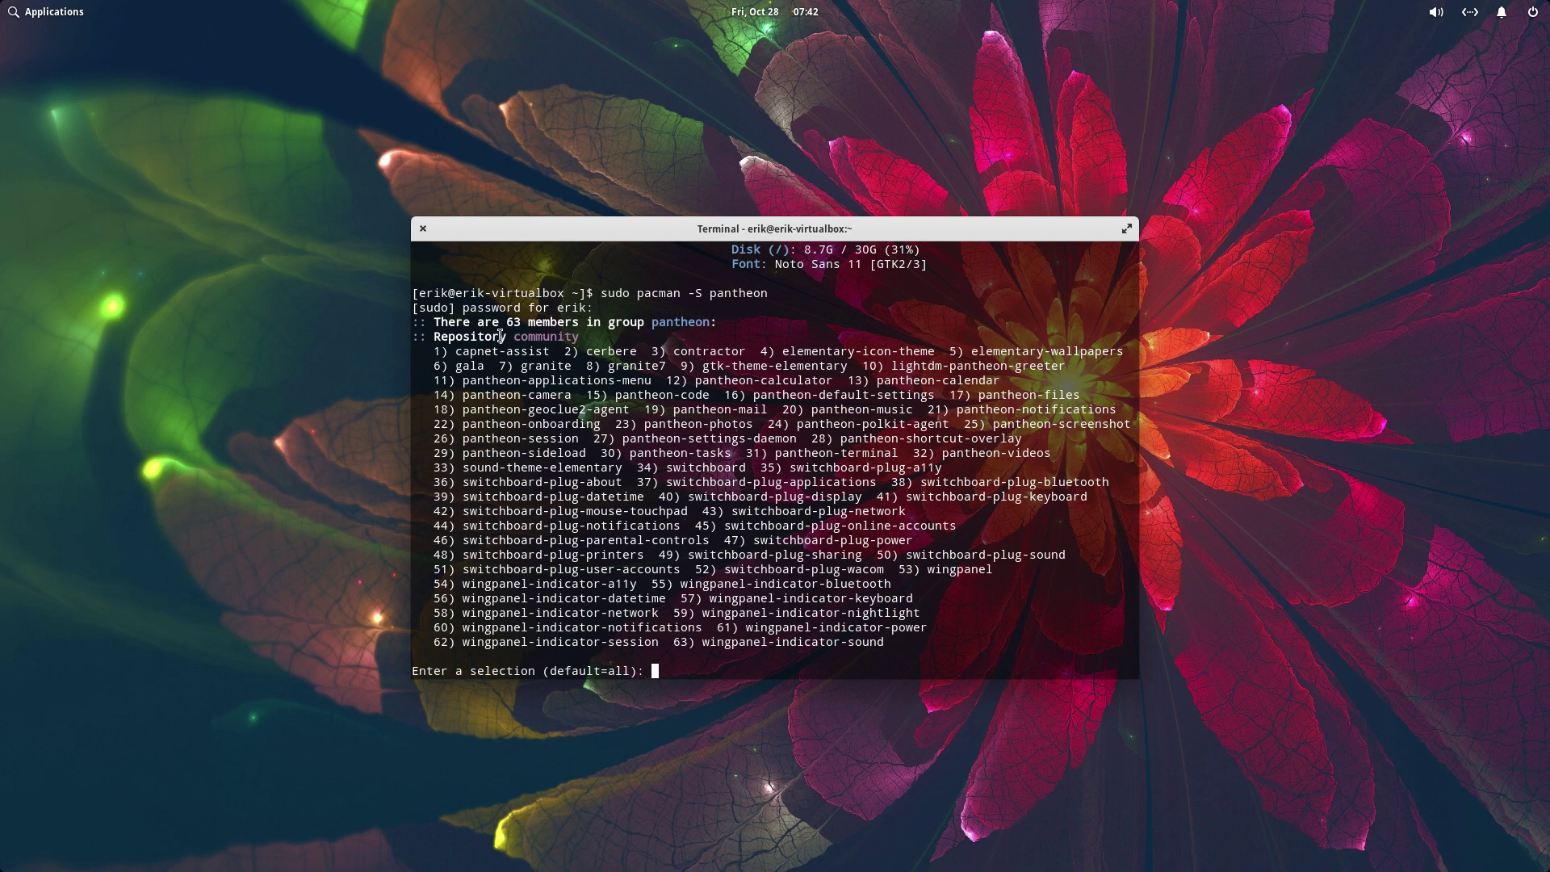
# - Accept the default selection of all group members, confirm installation, and close the terminal
pyautogui.moveTo(514, 336); pyautogui.dragTo(657, 355)
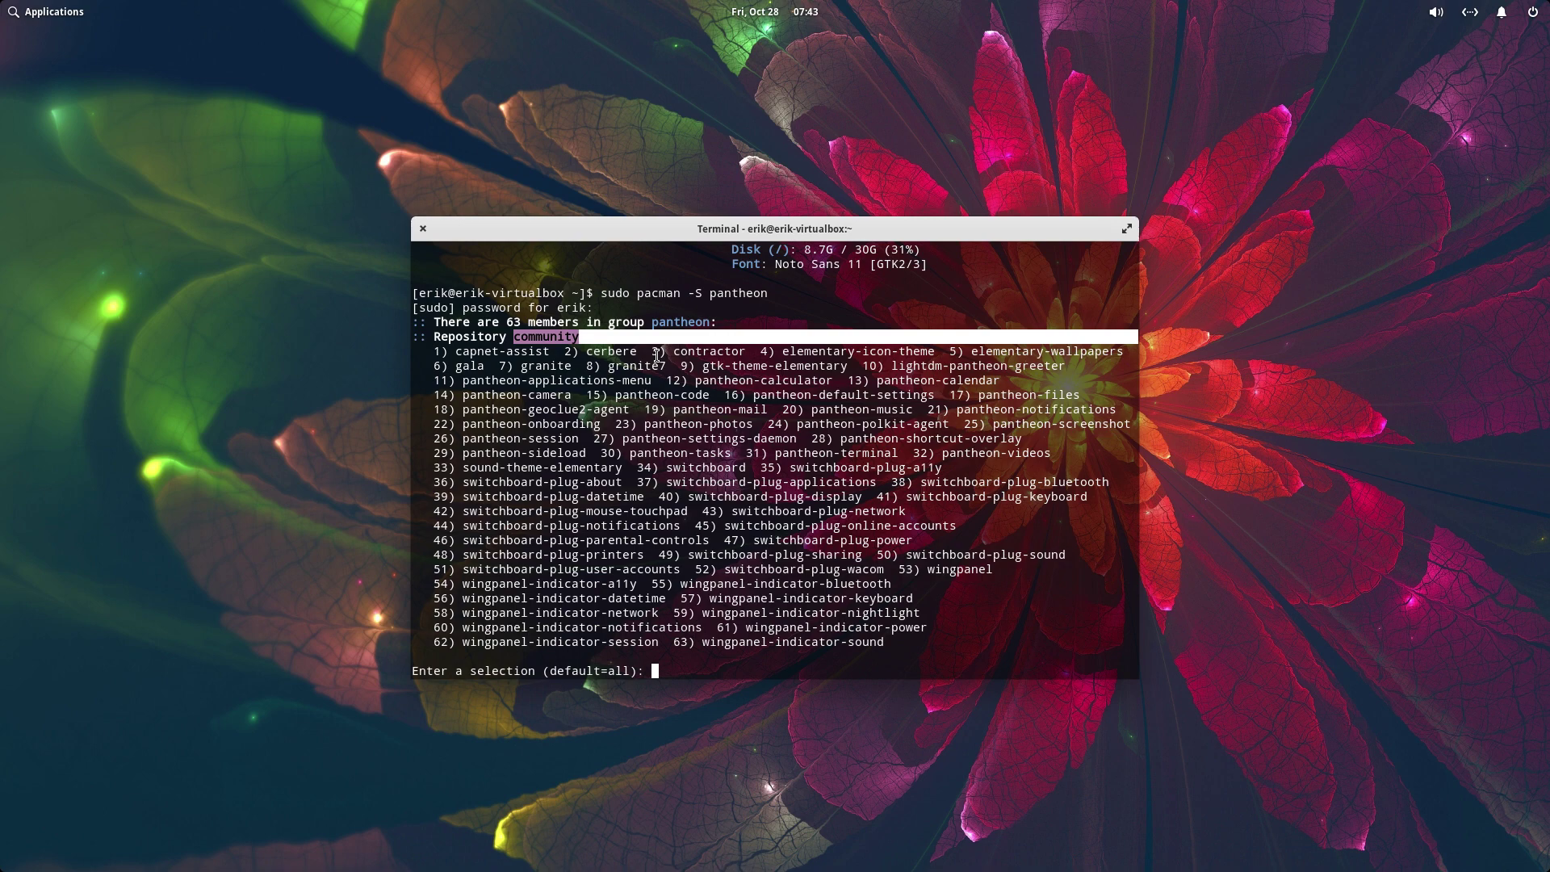
pyautogui.press('Return')
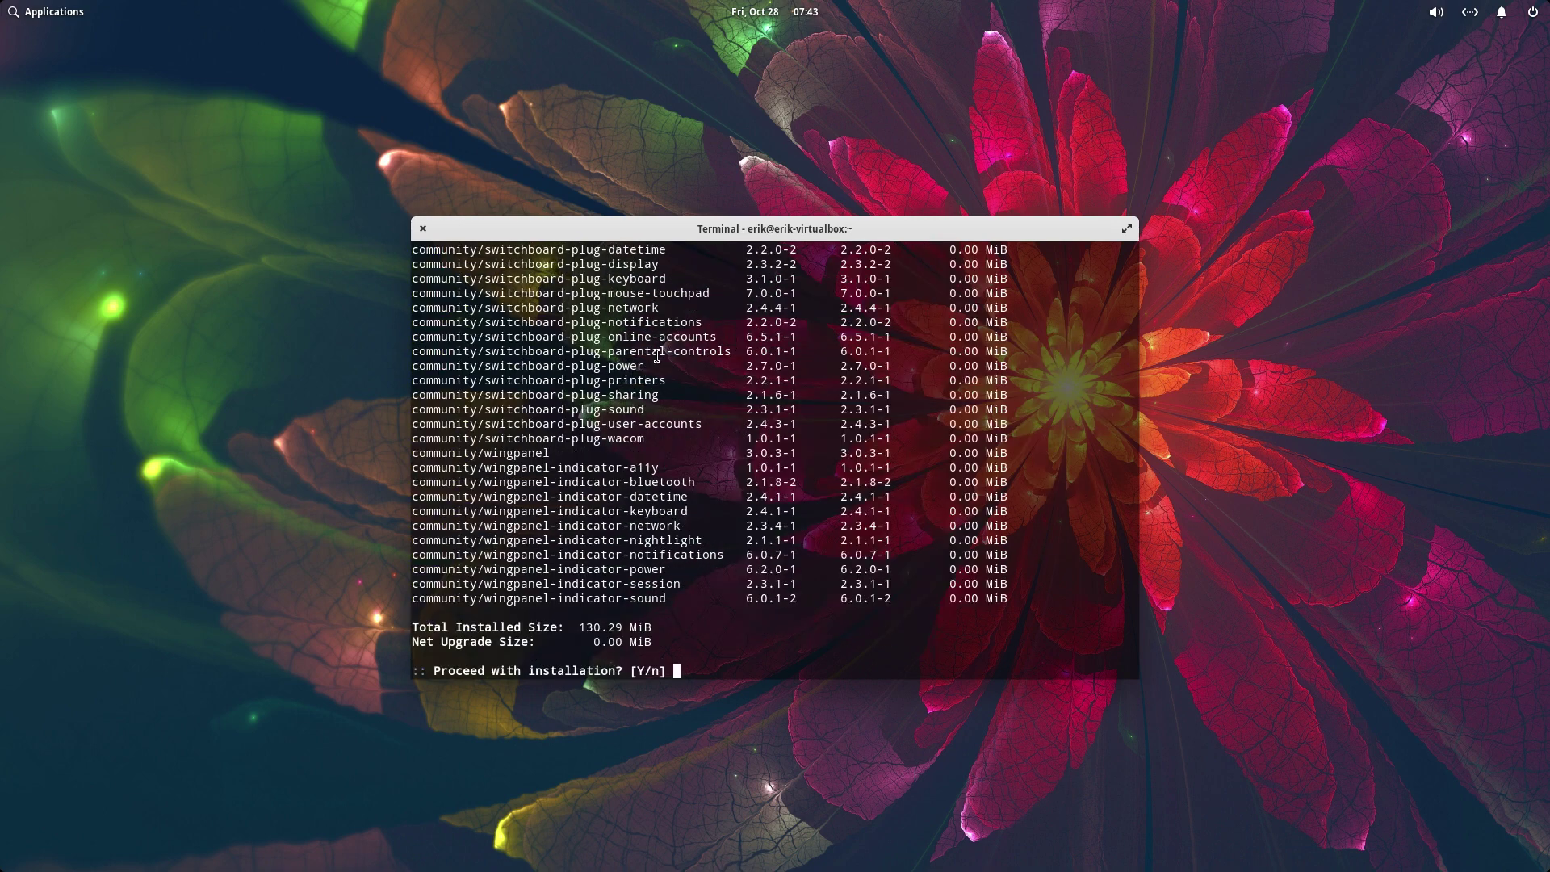
pyautogui.press('Return')
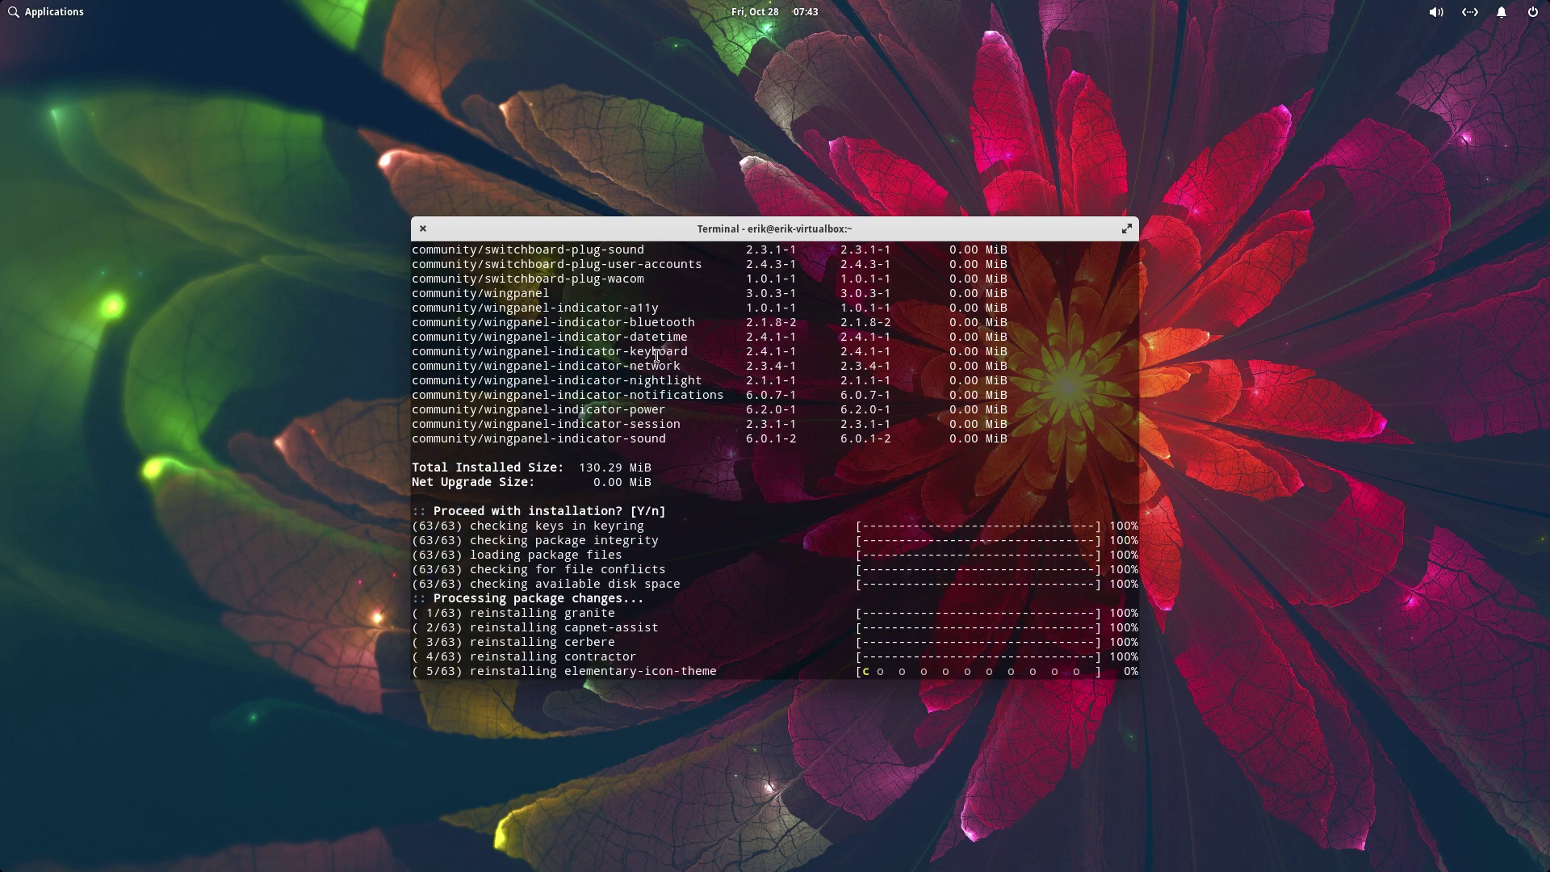
pyautogui.click(424, 230)
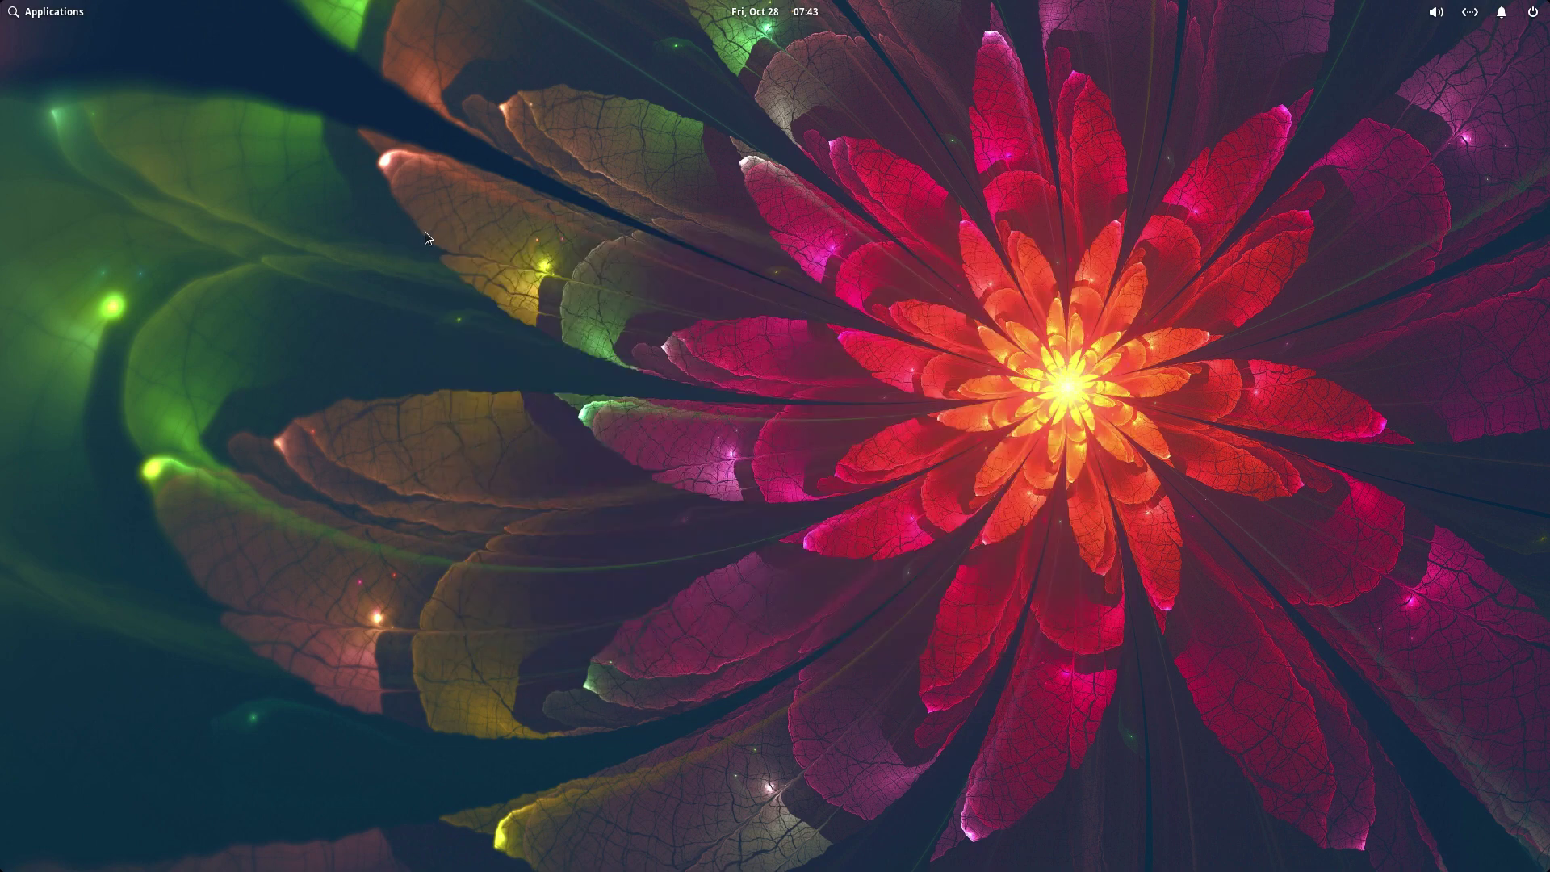
# - Browse the Graphics, Internet, Office, Programming, Sound & Video and System Tools categories
pyautogui.click(62, 11)
pyautogui.click(66, 108)
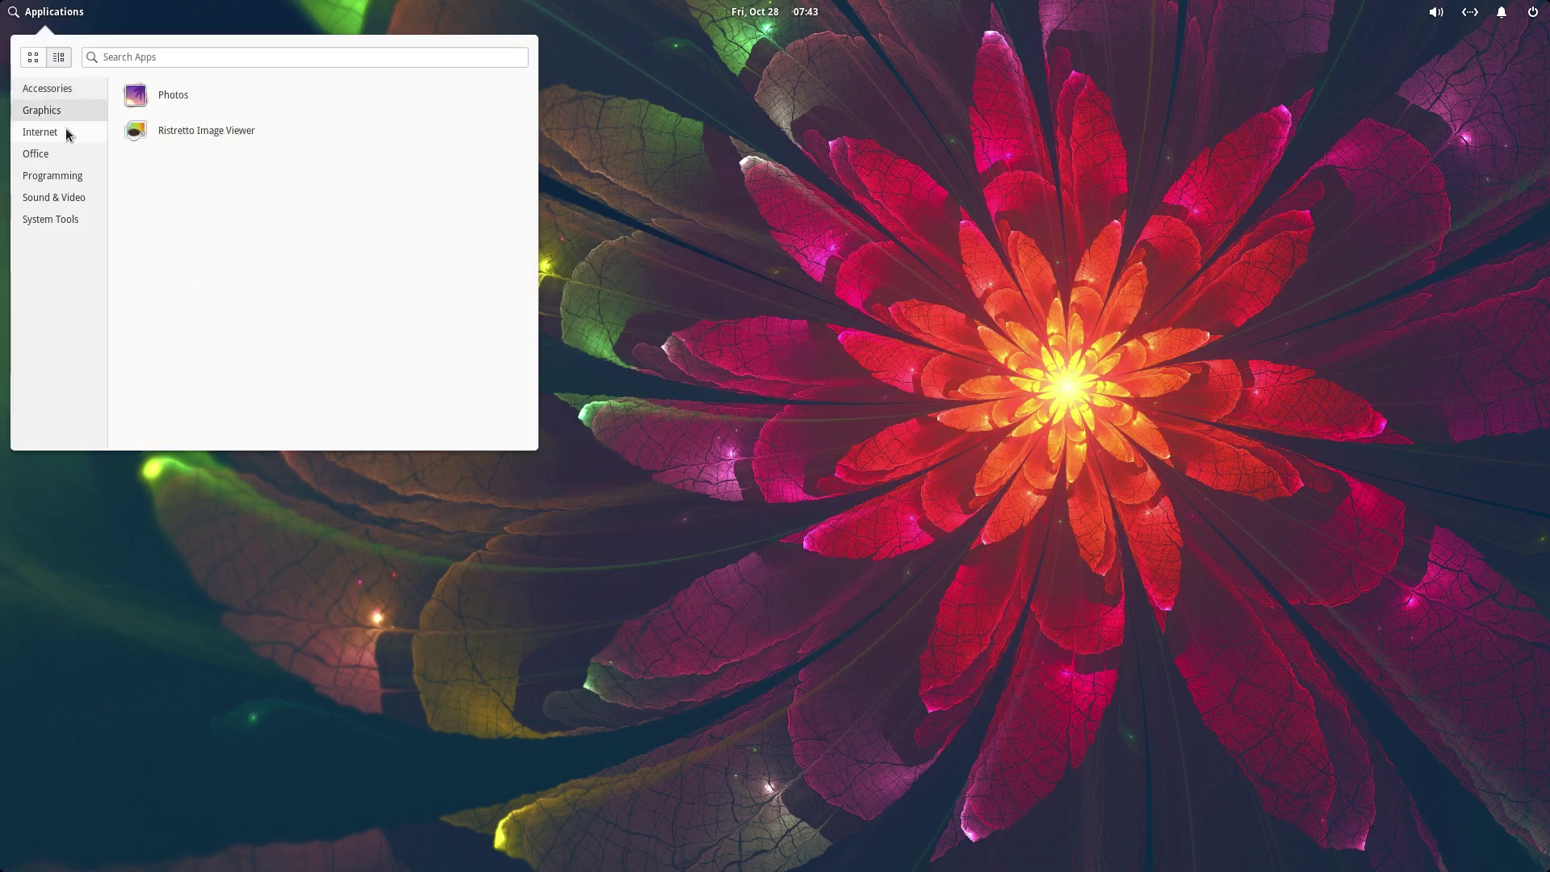
pyautogui.click(66, 132)
pyautogui.click(56, 153)
pyautogui.click(58, 176)
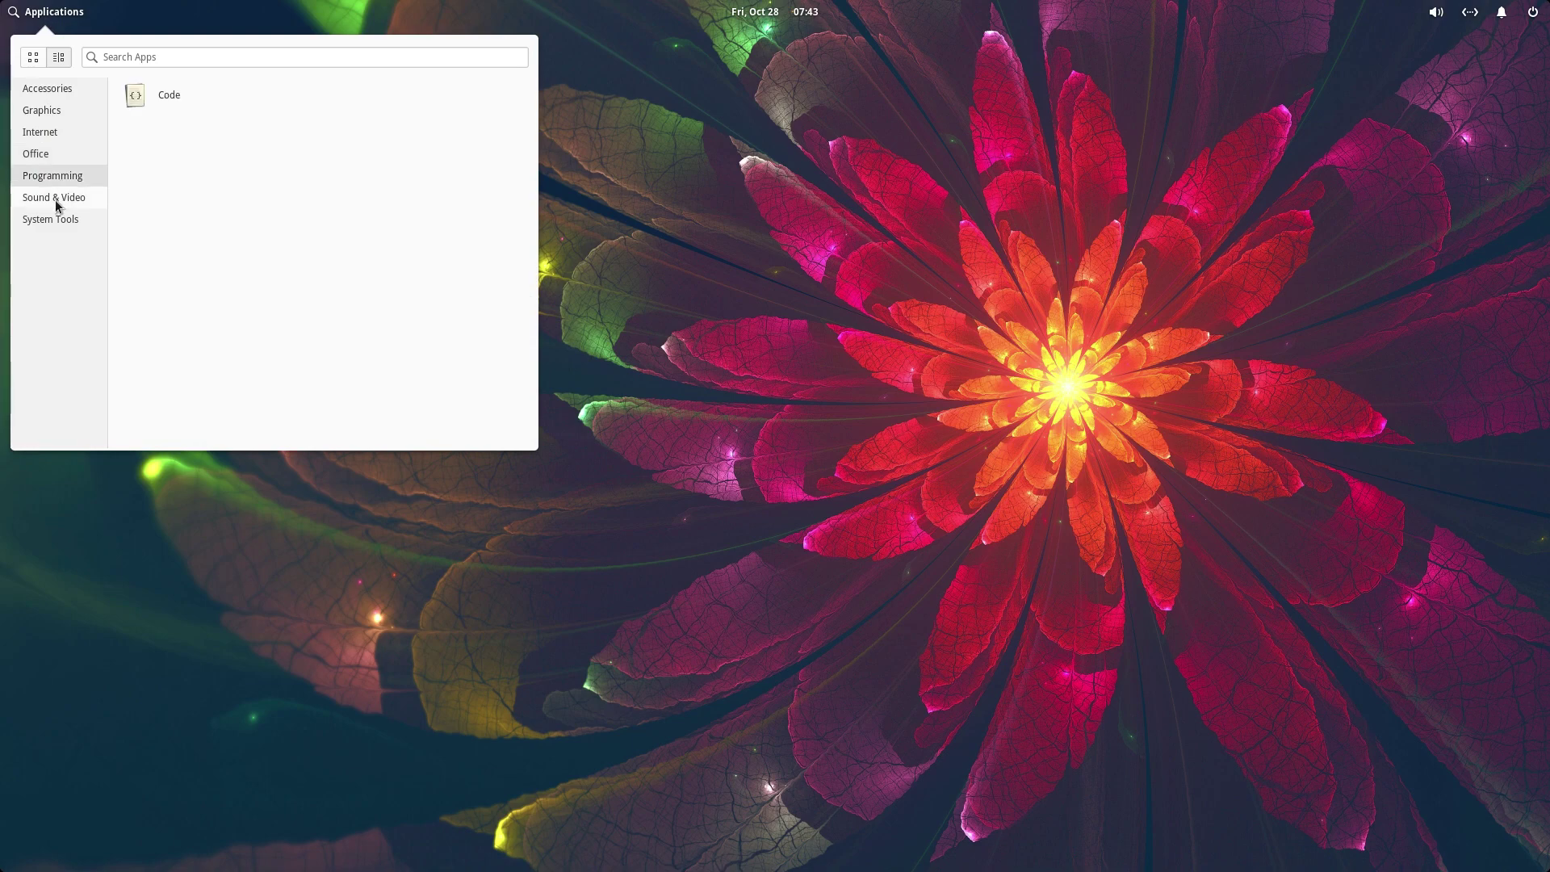
pyautogui.click(56, 199)
pyautogui.click(52, 219)
# - Switch to the all-apps icon grid and page through to the last page
pyautogui.click(34, 57)
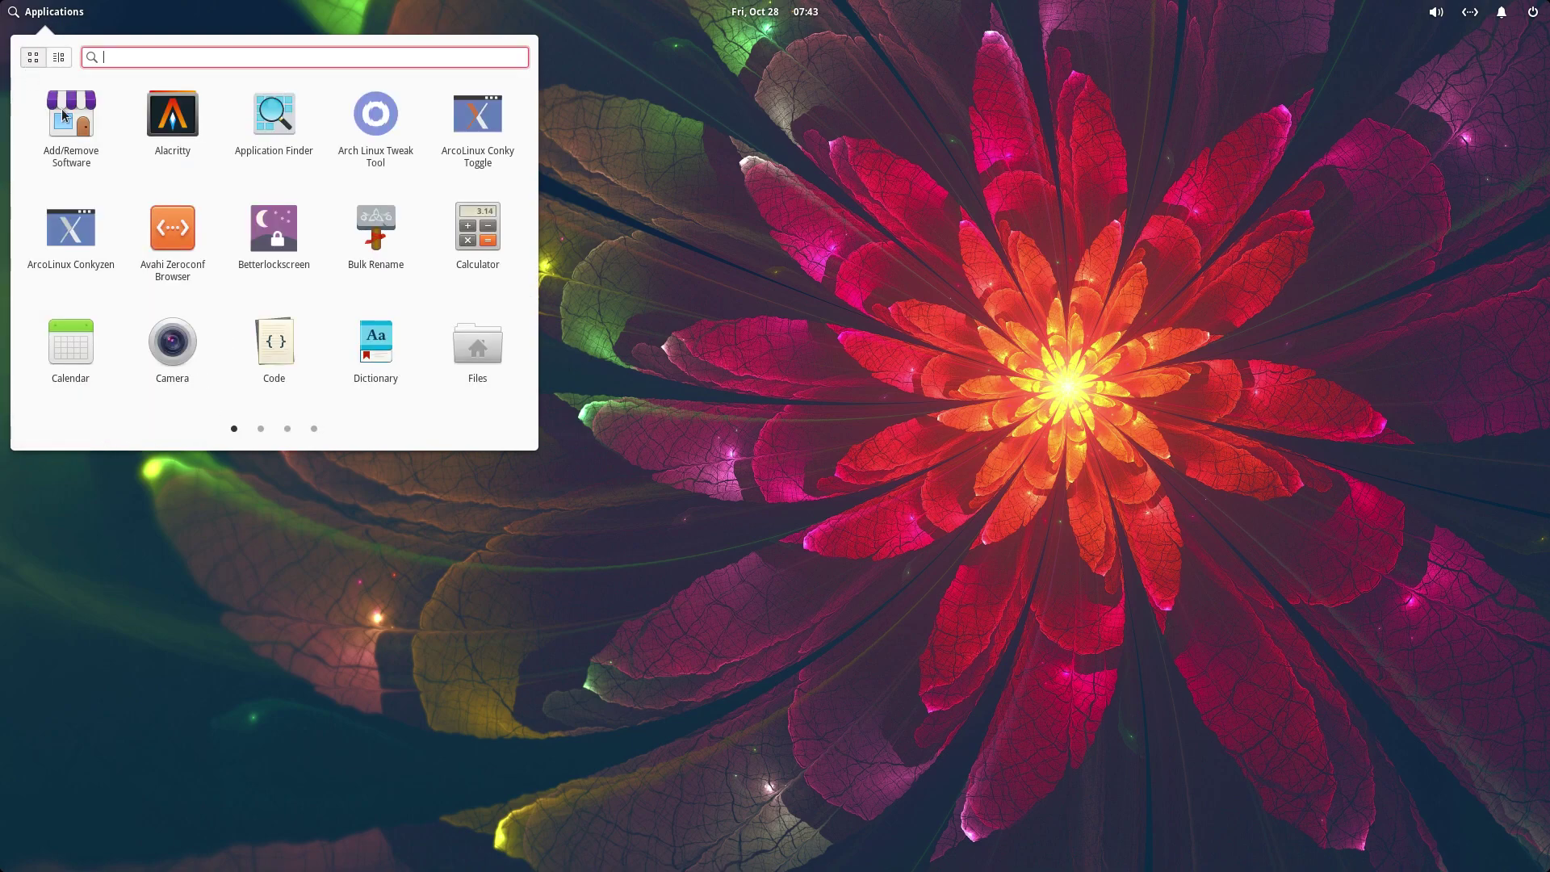
pyautogui.scroll(-1, 283, 360)
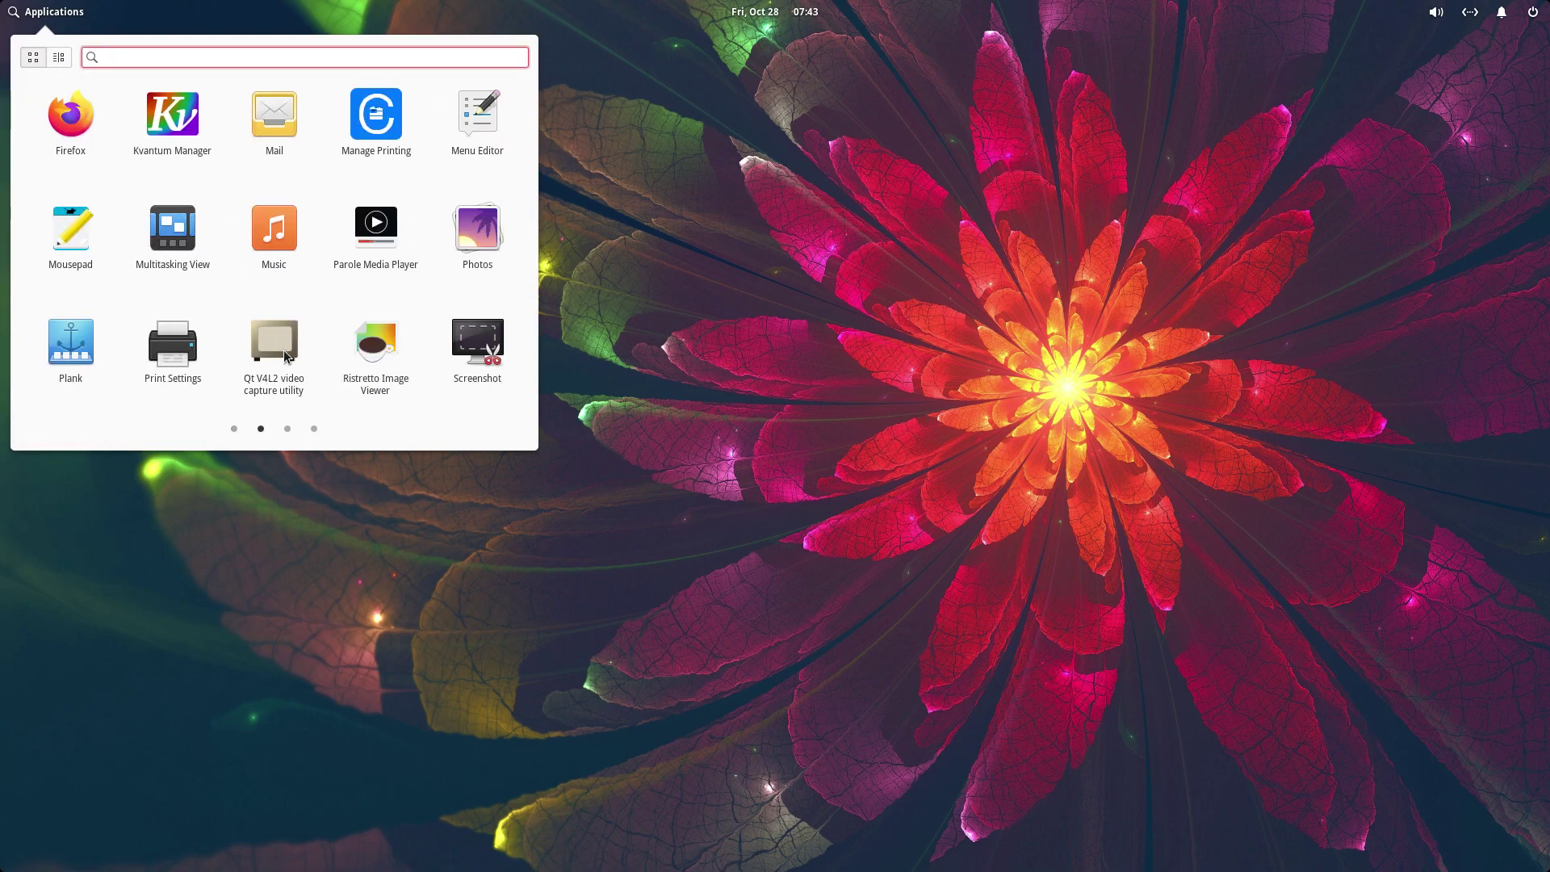
pyautogui.scroll(-1, 334, 297)
pyautogui.scroll(1, 334, 297)
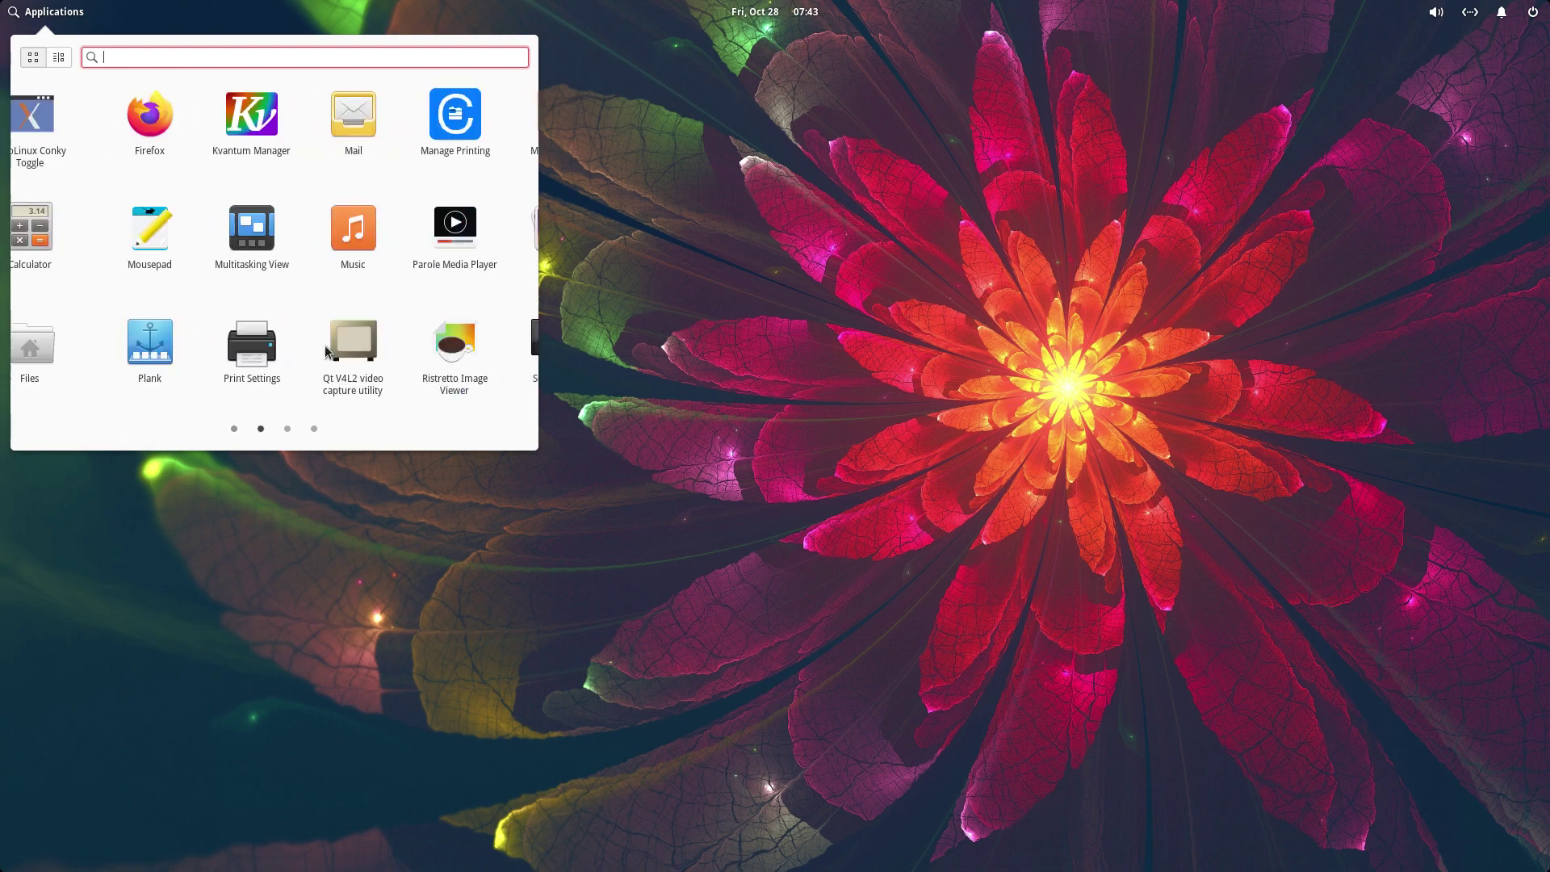
pyautogui.click(287, 428)
pyautogui.click(313, 428)
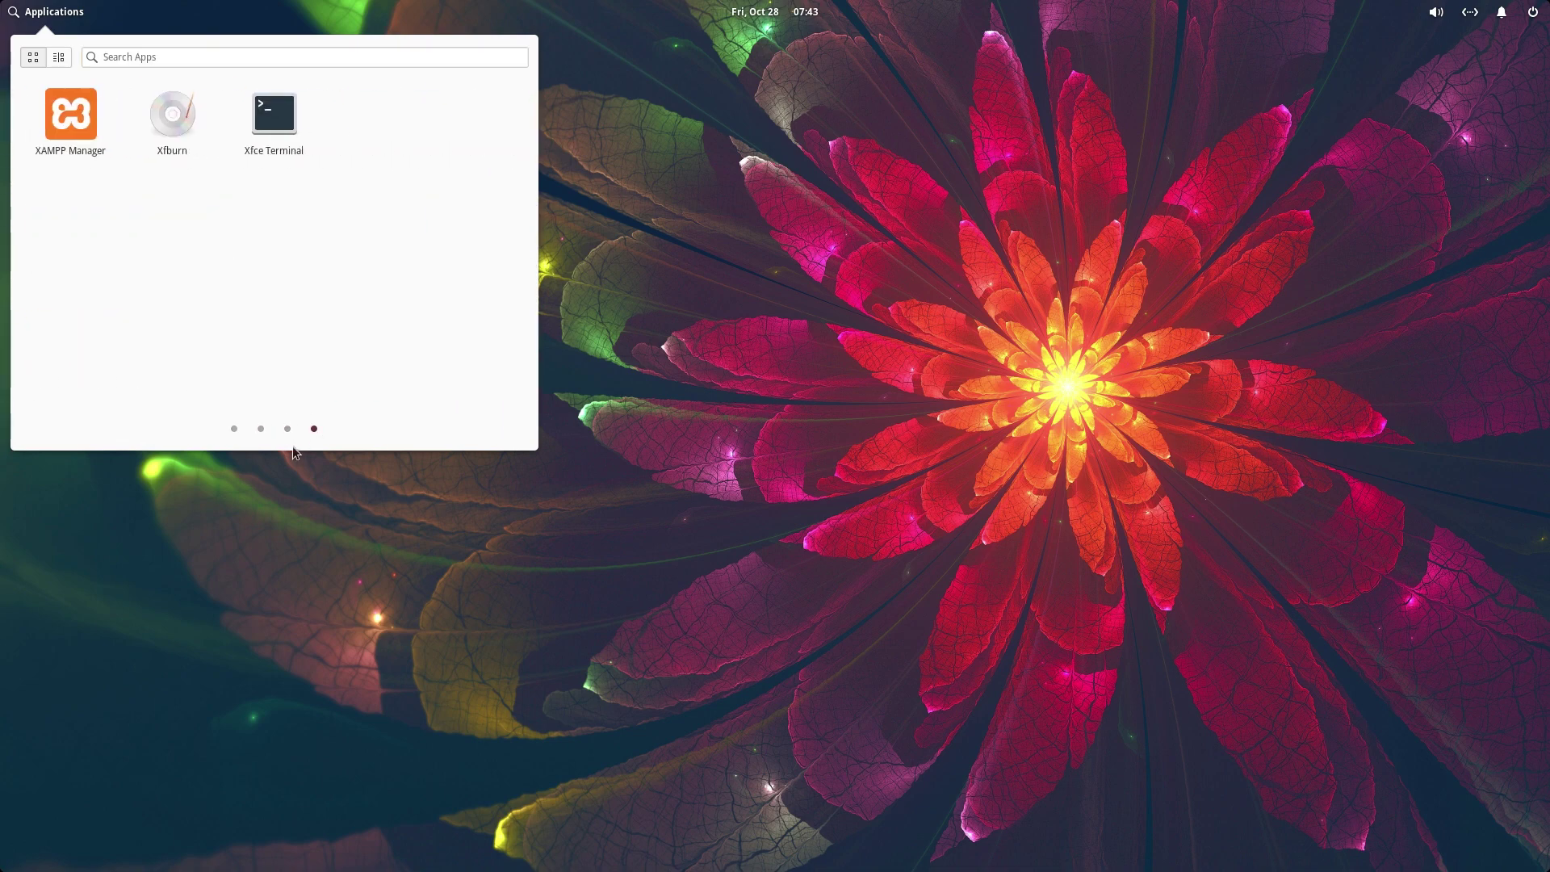
# - Return to the categorized list and search for 'set'
pyautogui.click(36, 59)
pyautogui.click(58, 58)
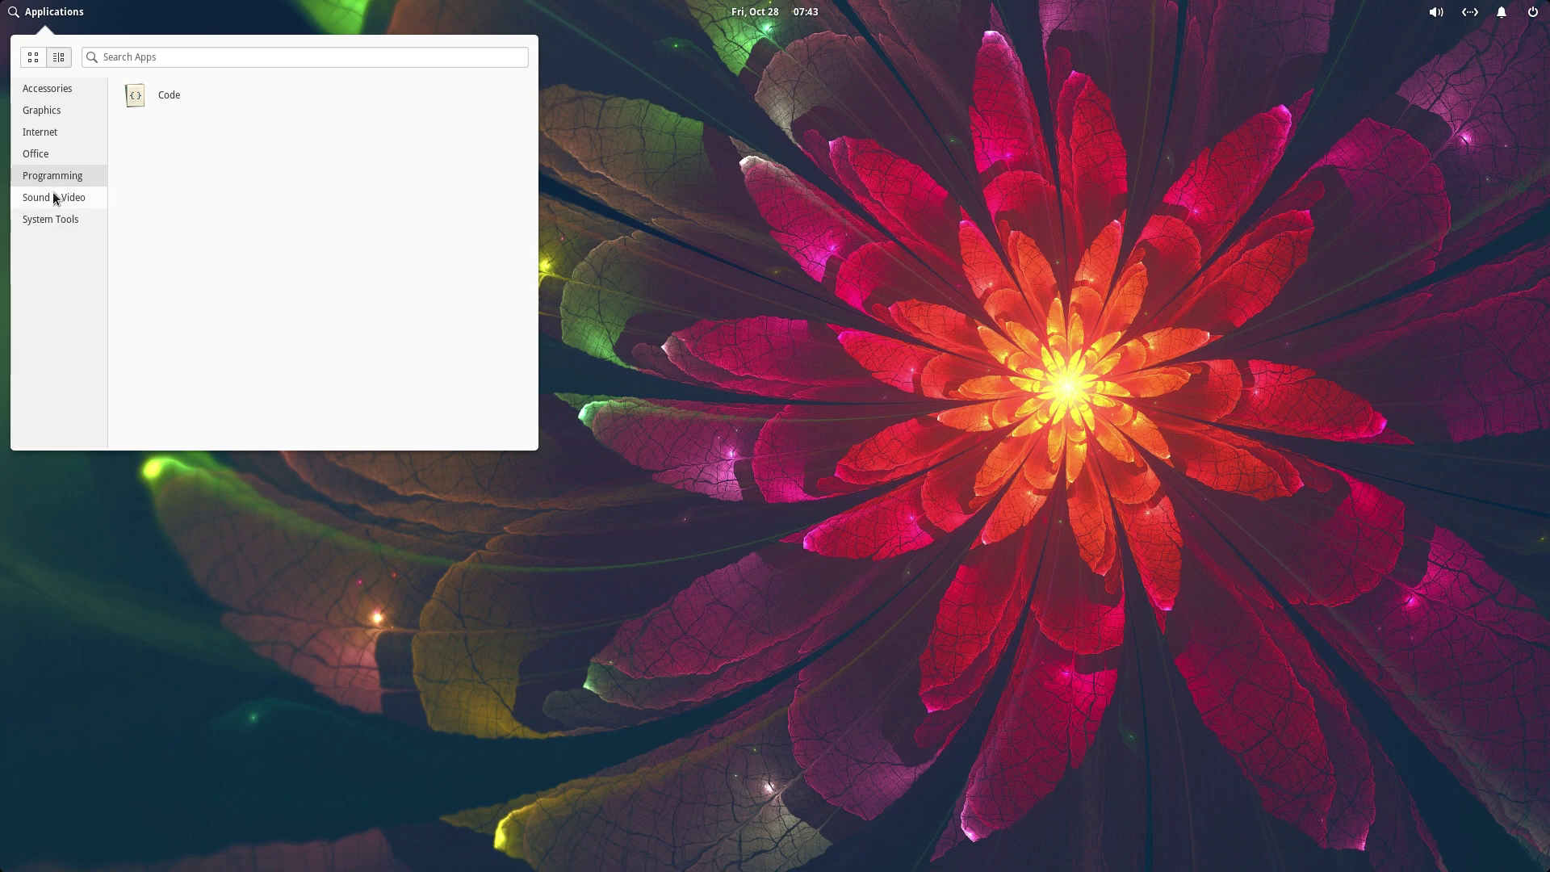
pyautogui.write('s')
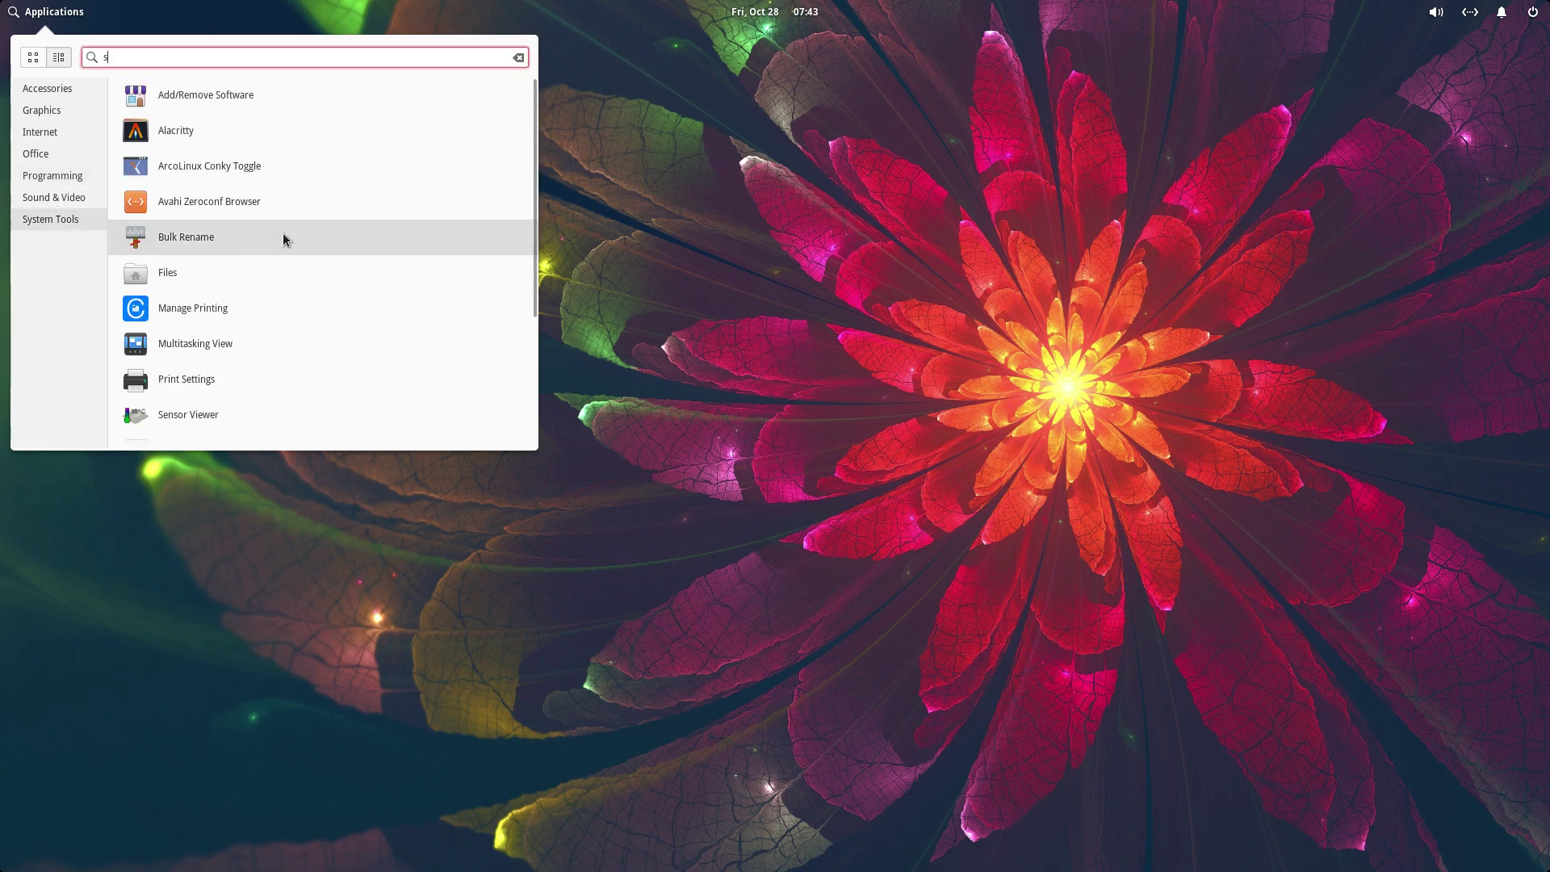
pyautogui.write('et')
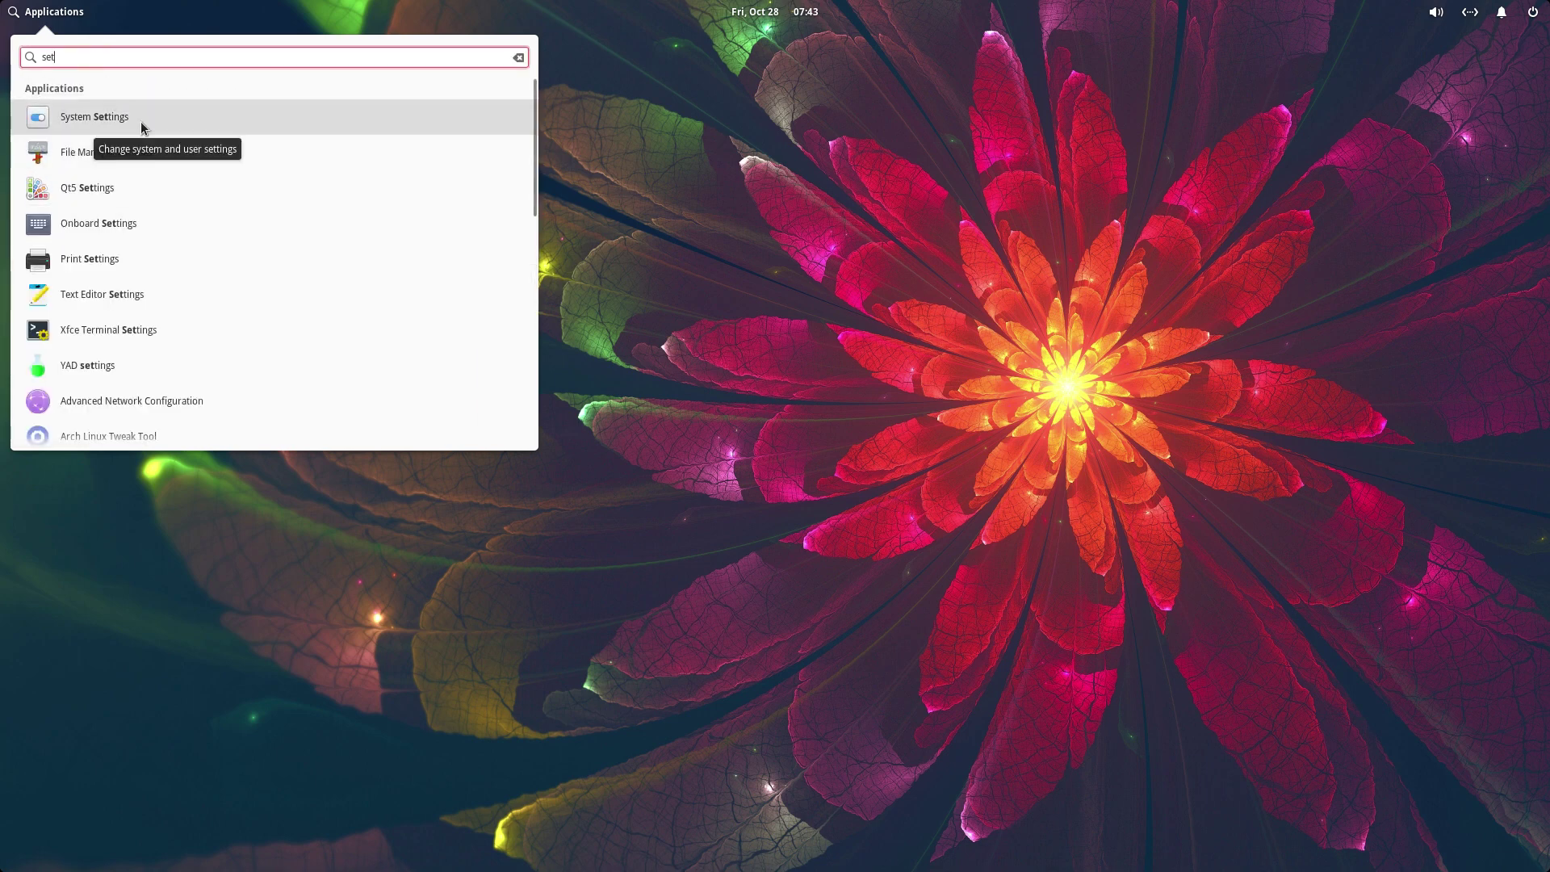
# - Launch System Settings and the Files manager, arranging both windows on the desktop
pyautogui.click(141, 121)
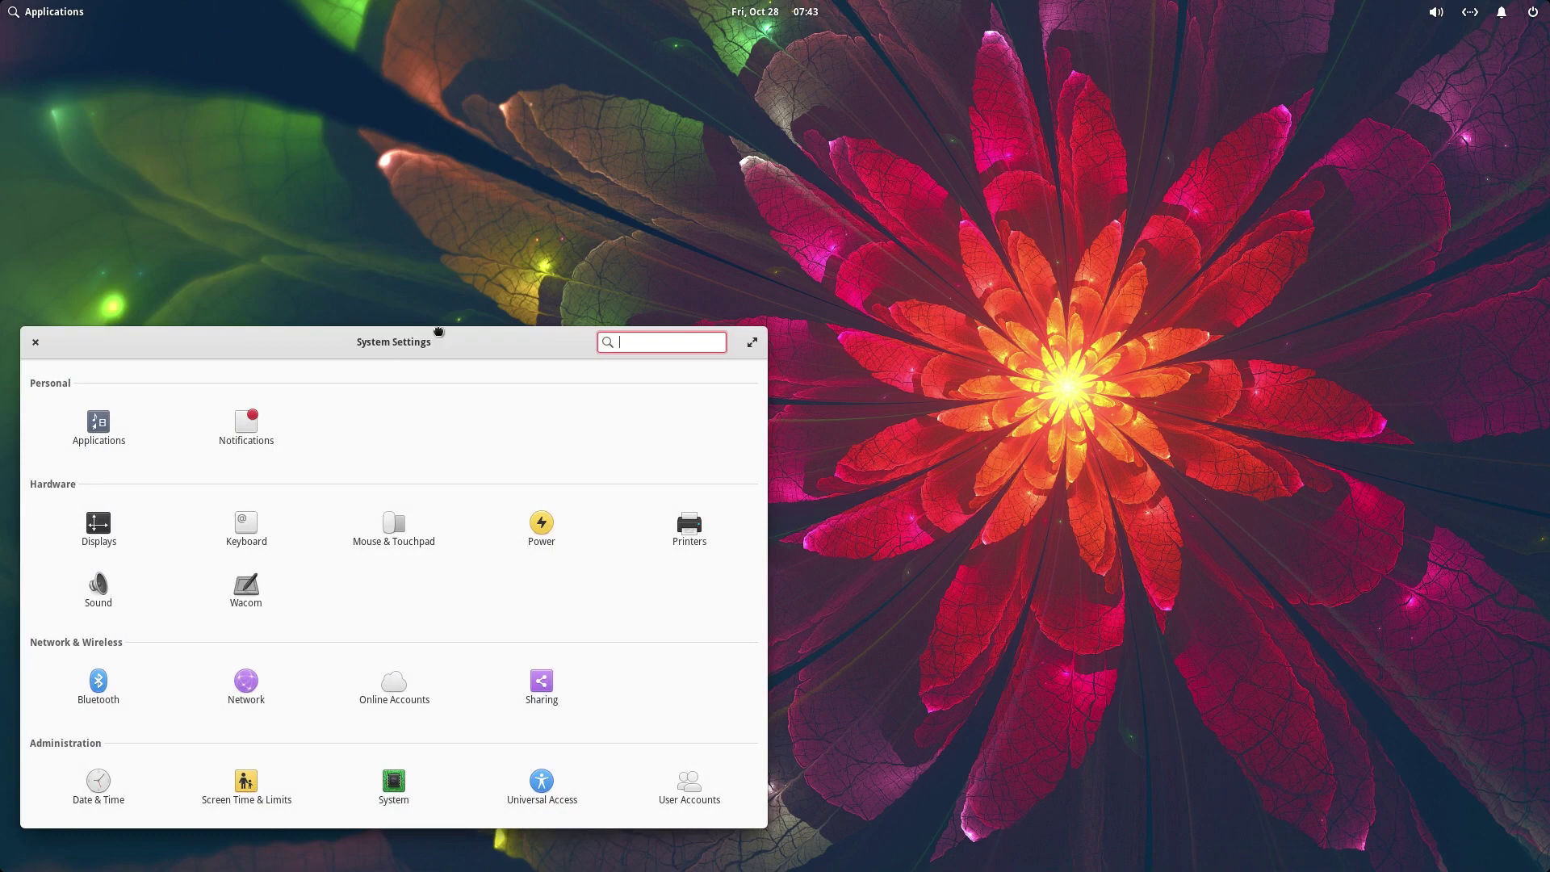
pyautogui.moveTo(439, 331); pyautogui.dragTo(764, 113)
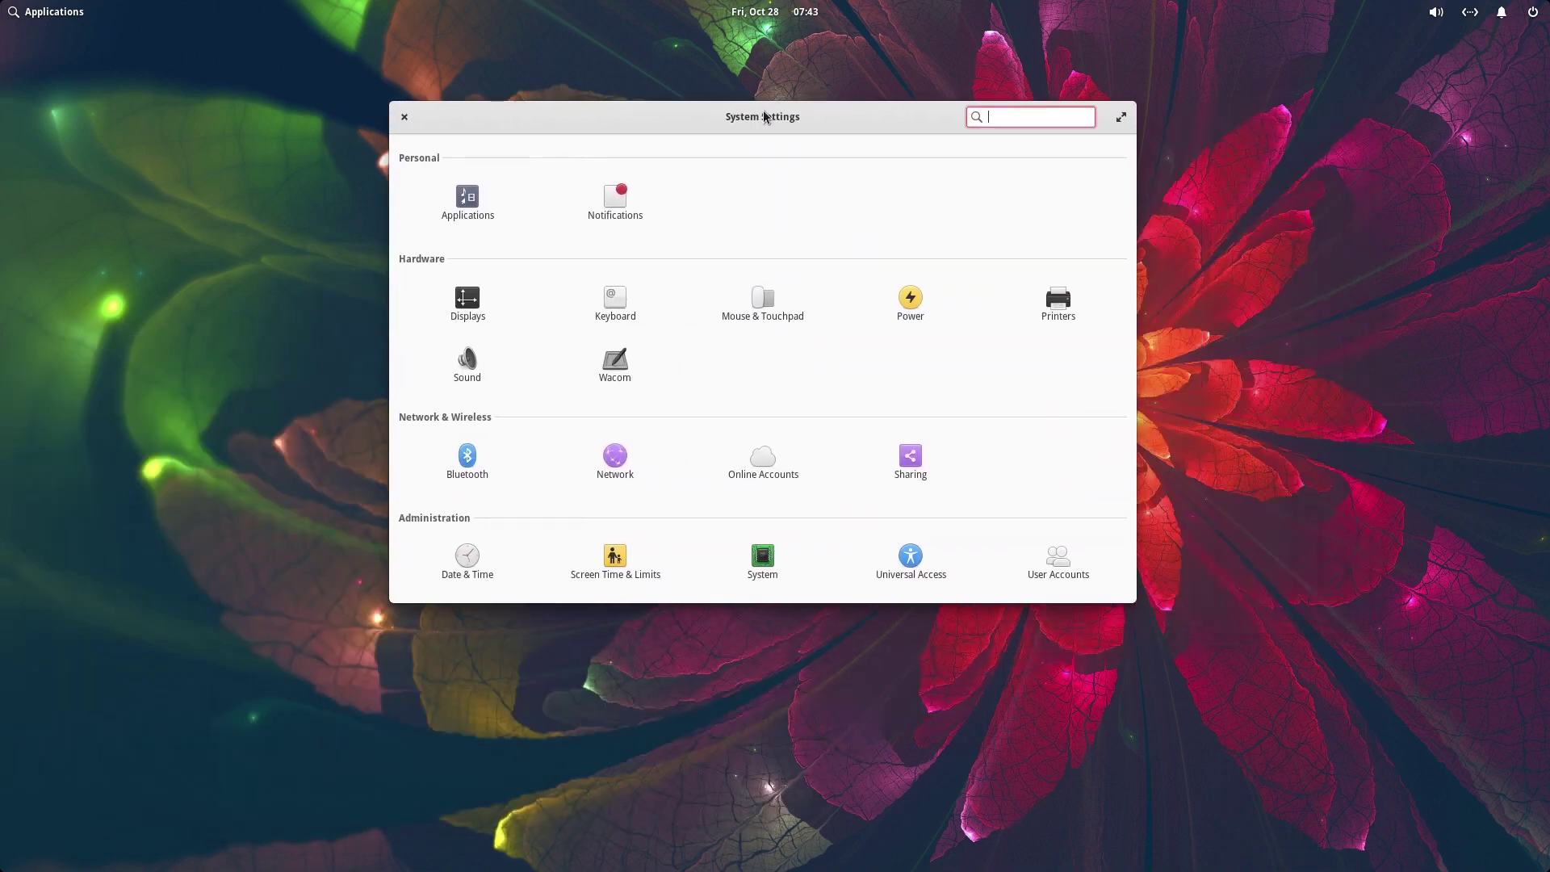
pyautogui.click(63, 10)
pyautogui.write('fil')
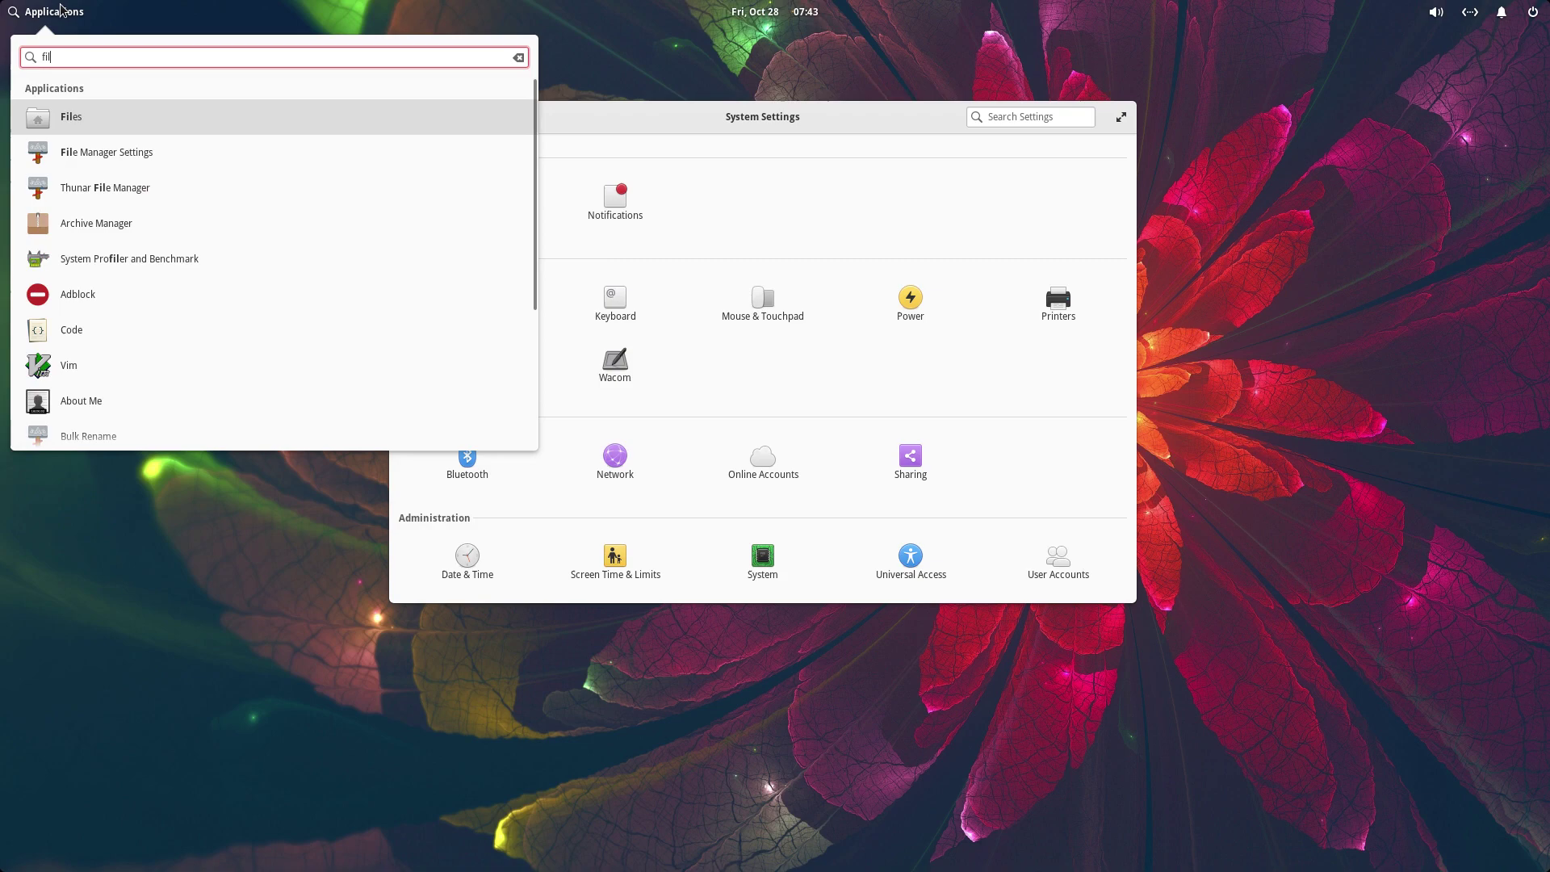
pyautogui.click(95, 129)
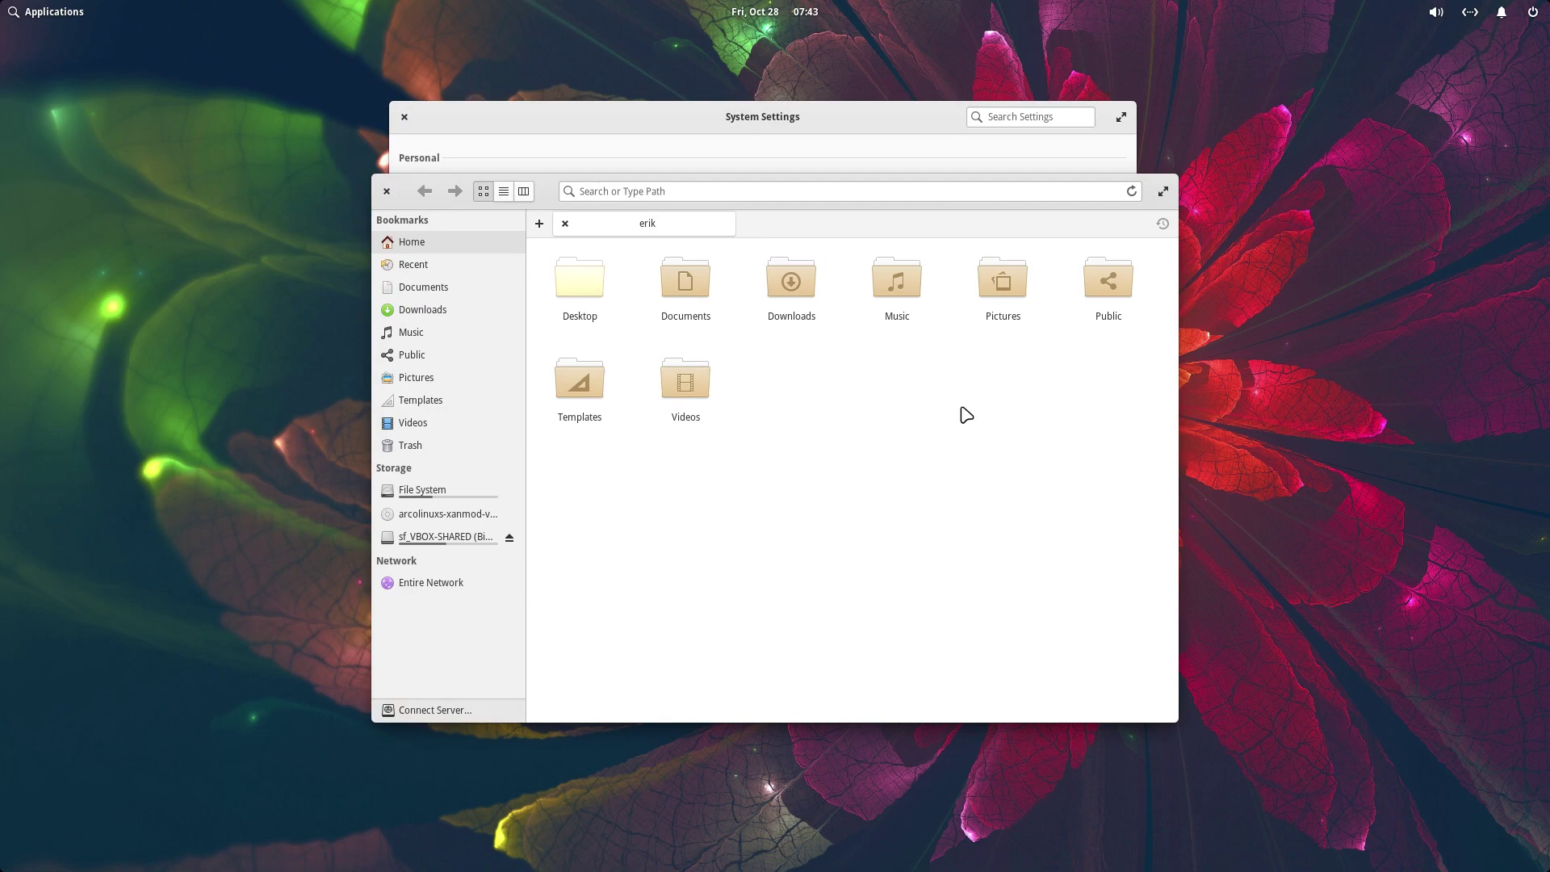
pyautogui.moveTo(532, 194); pyautogui.dragTo(577, 419)
pyautogui.click(736, 229)
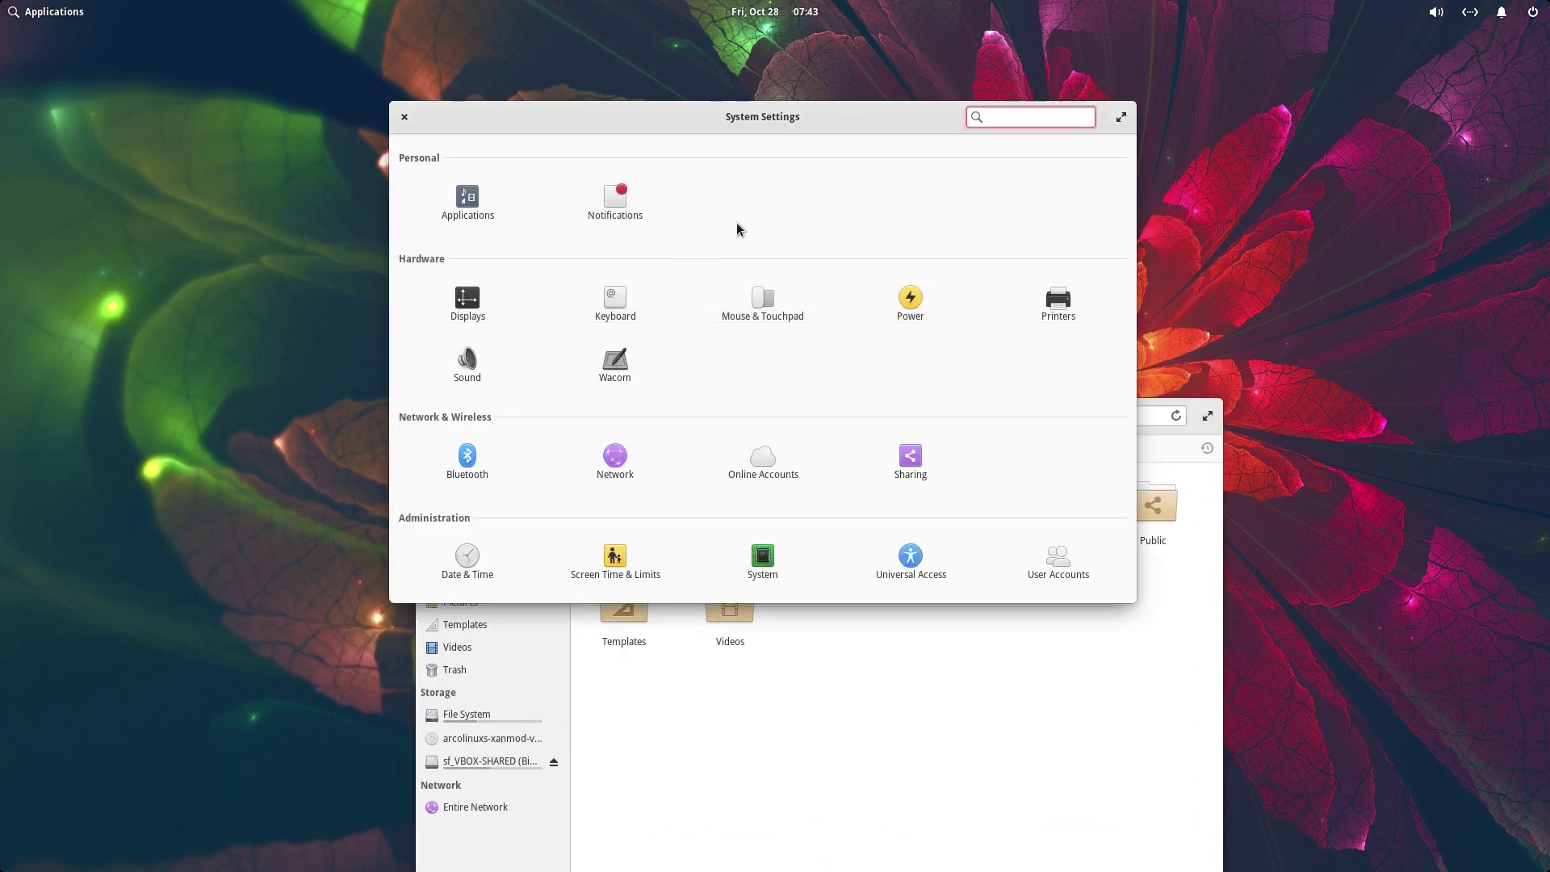
# - Use the desktop context menu to change the wallpaper, then close System Settings
pyautogui.rightClick(239, 334)
pyautogui.click(356, 345)
pyautogui.rightClick(236, 325)
pyautogui.click(809, 367)
pyautogui.click(404, 118)
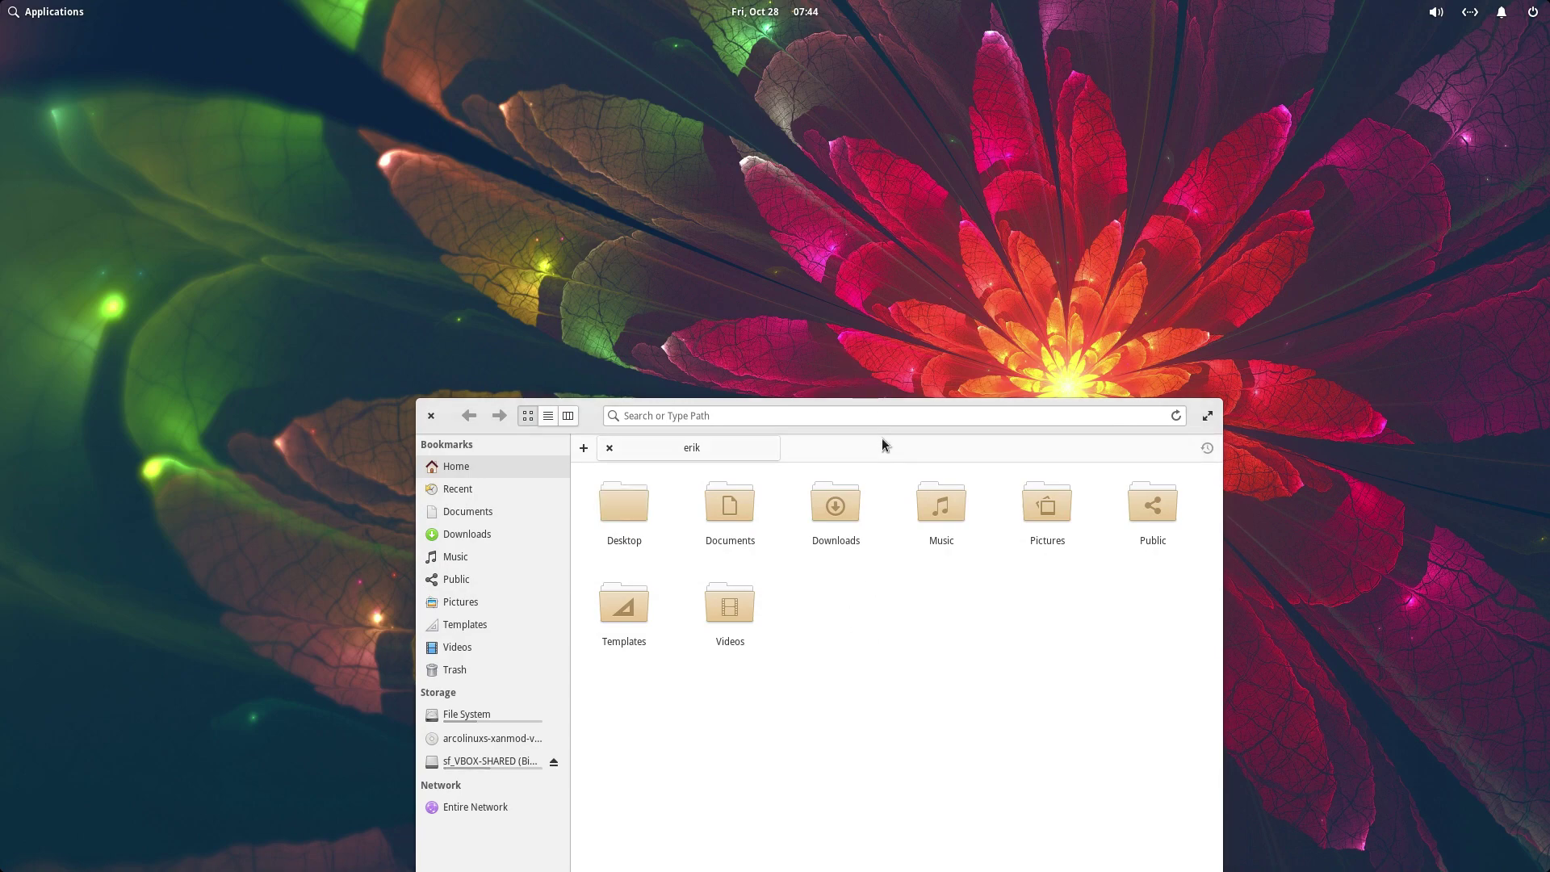
# - View and dismiss the keyboard shortcuts overview, then choose Shut Down from the power menu
pyautogui.press('super')
pyautogui.click(454, 213)
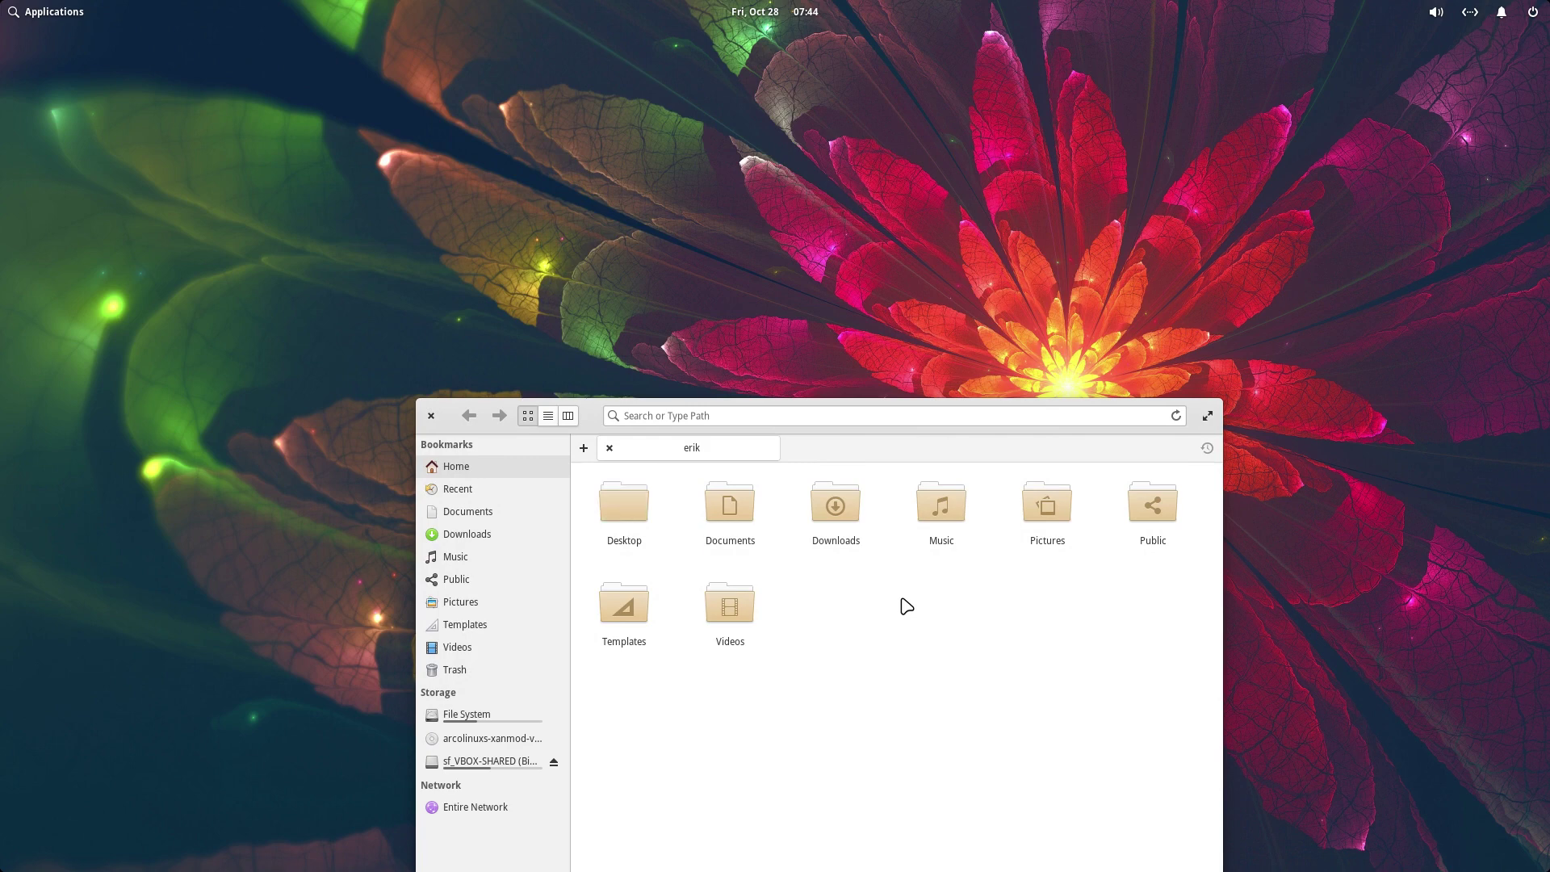
pyautogui.click(1532, 12)
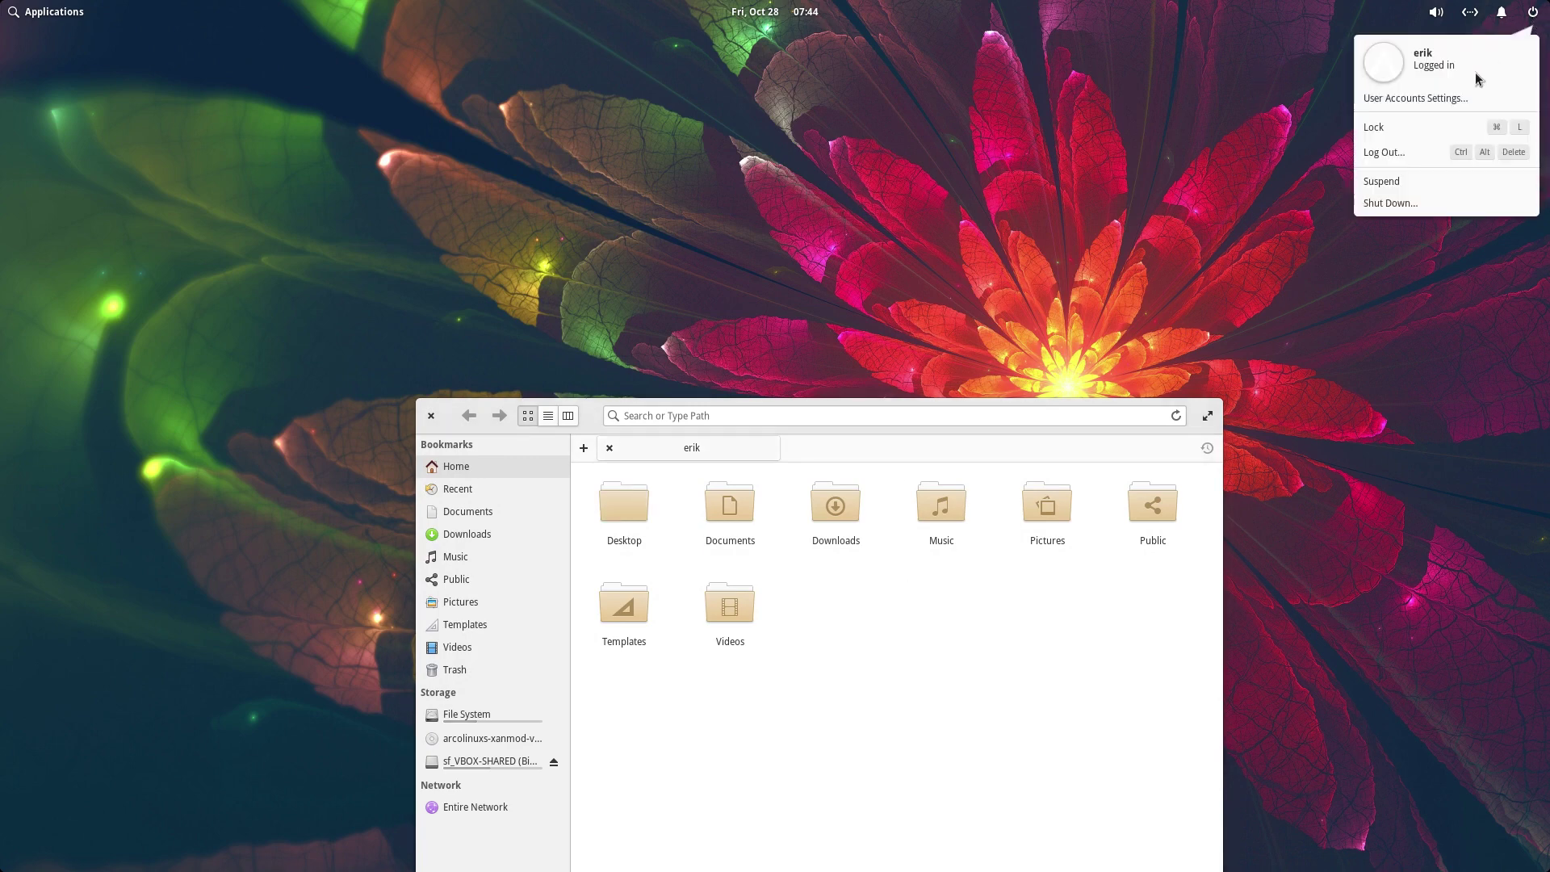
pyautogui.click(1416, 202)
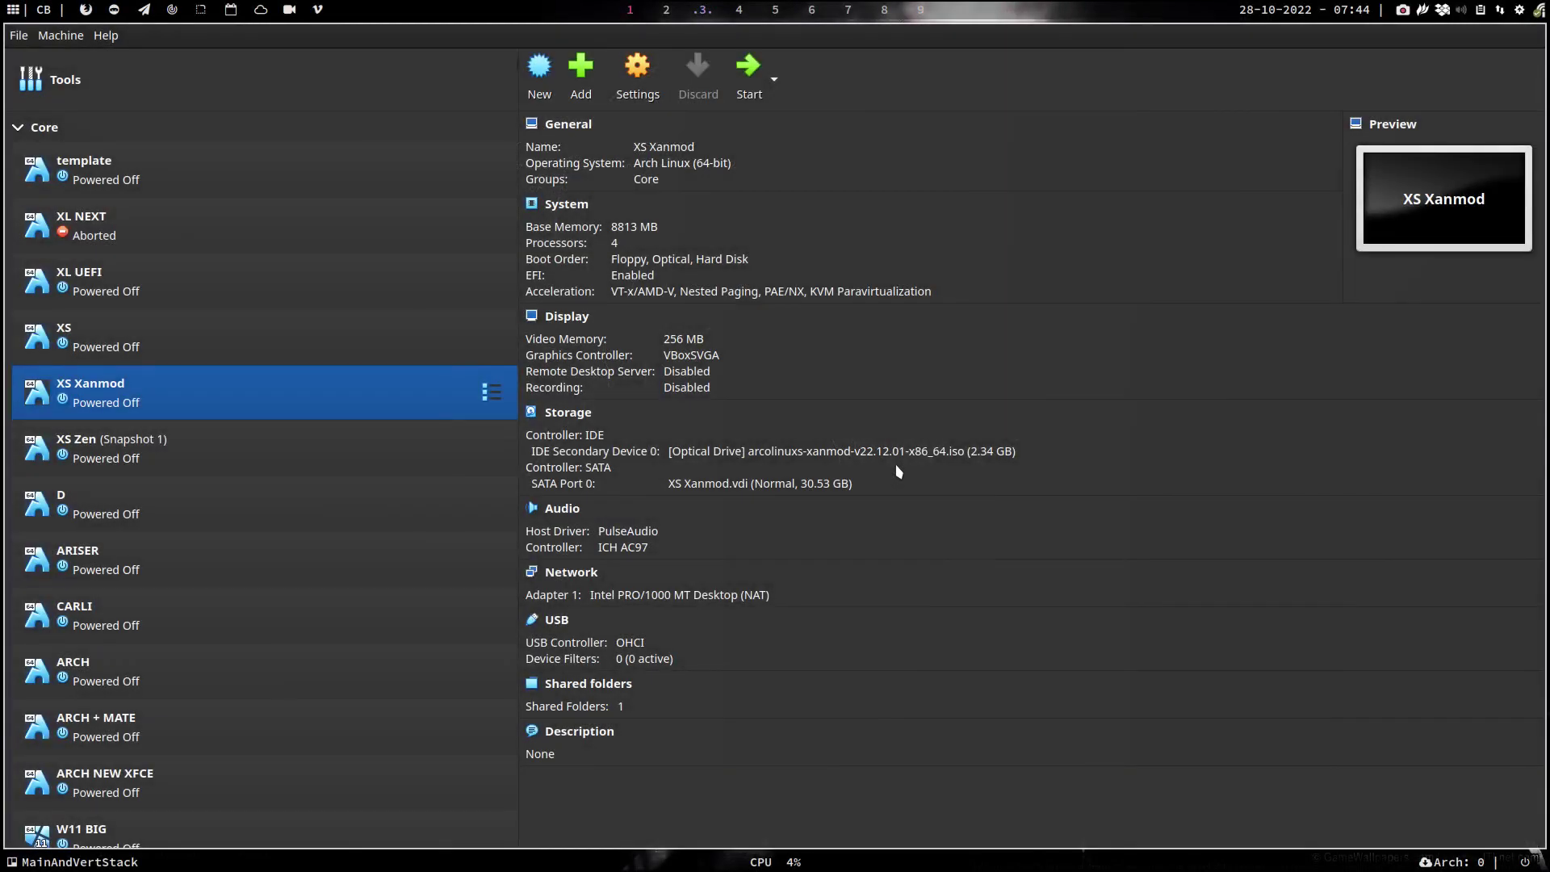
# - Clone the template machine under the name Elementary
pyautogui.rightClick(148, 172)
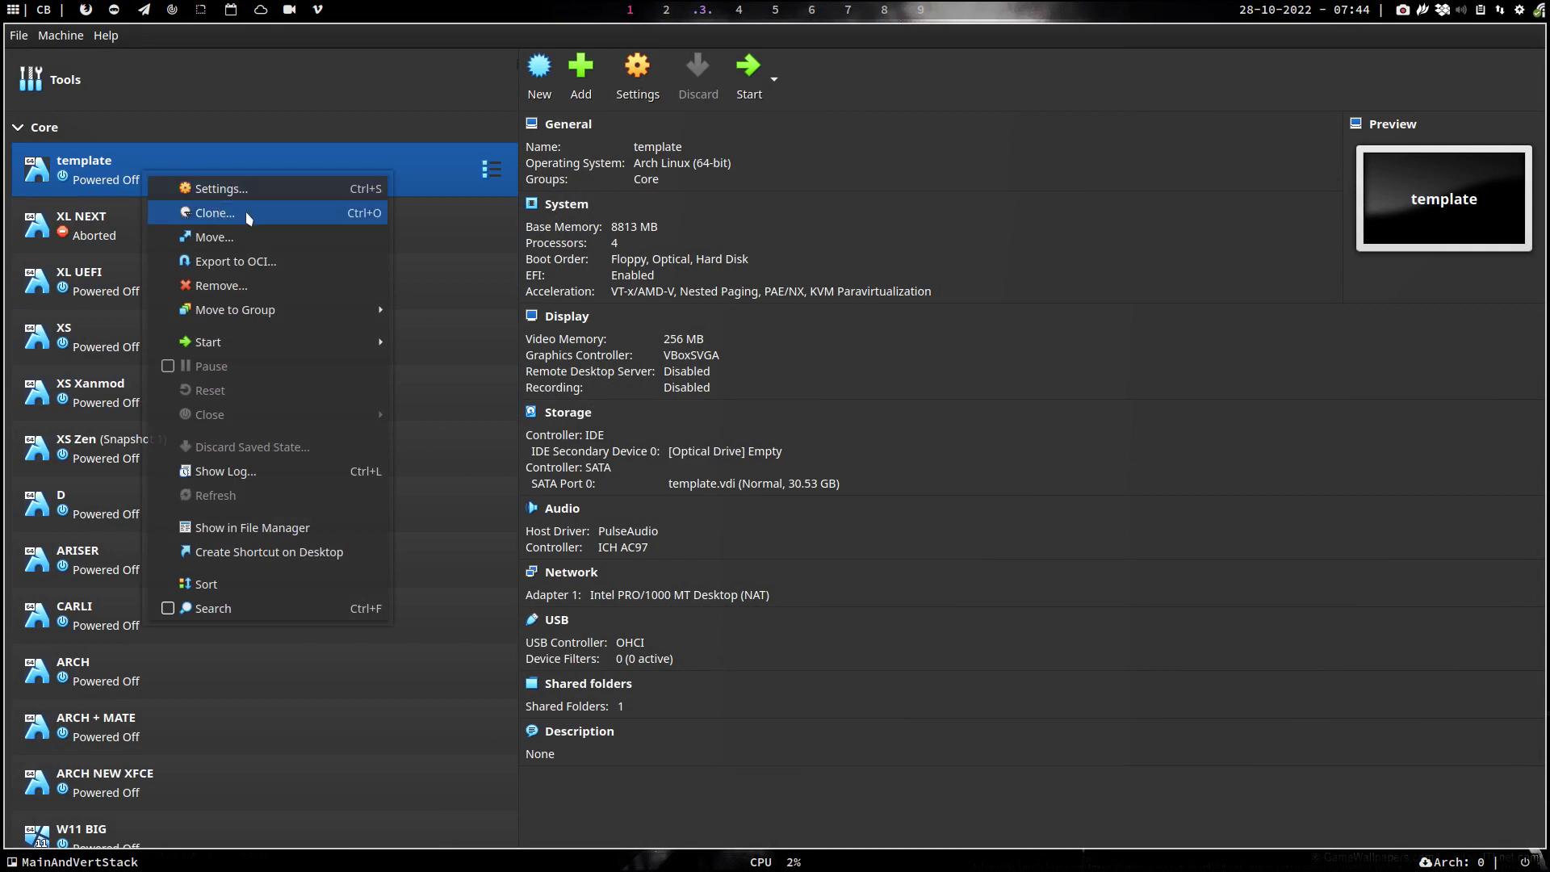
pyautogui.click(249, 216)
pyautogui.hotkey('ctrl', 'a')
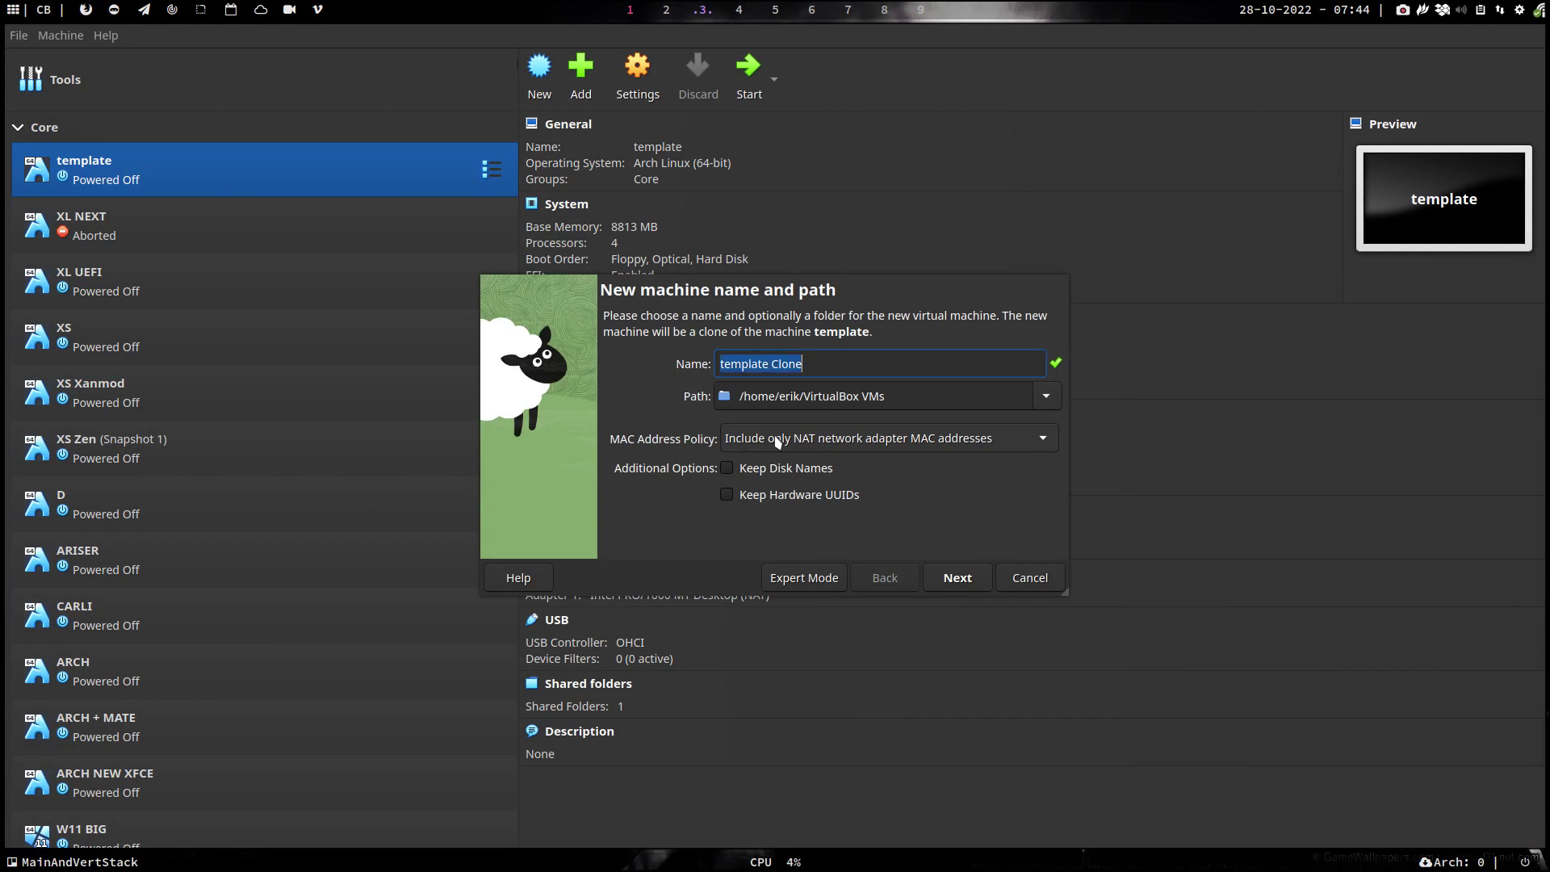
pyautogui.write('Elemena')
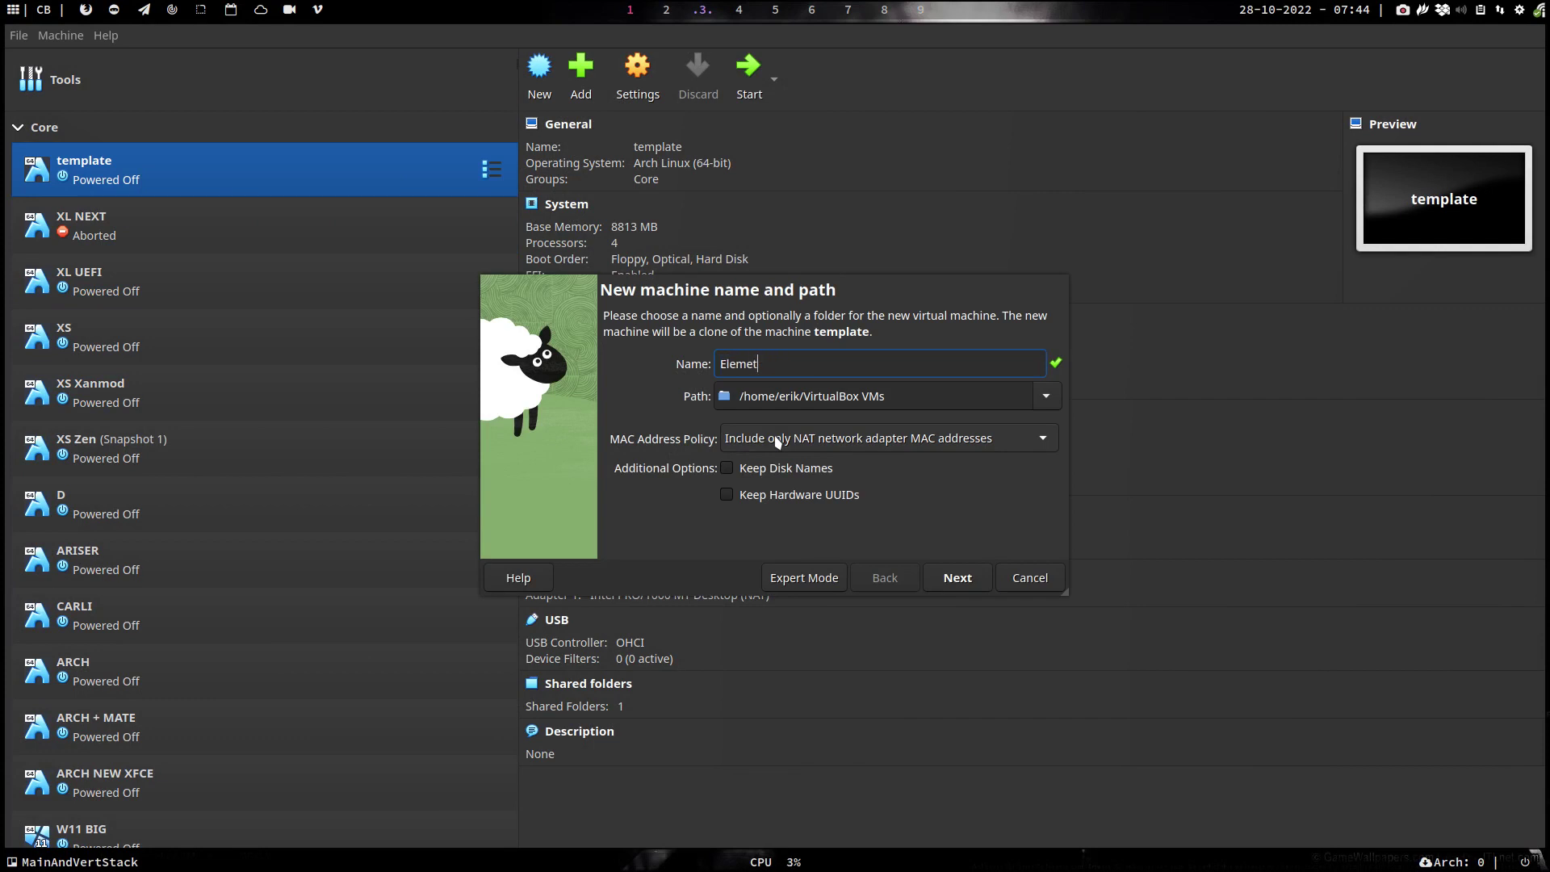
pyautogui.press('BackSpace')
pyautogui.write('tary')
pyautogui.press('Return')
pyautogui.press('Return')
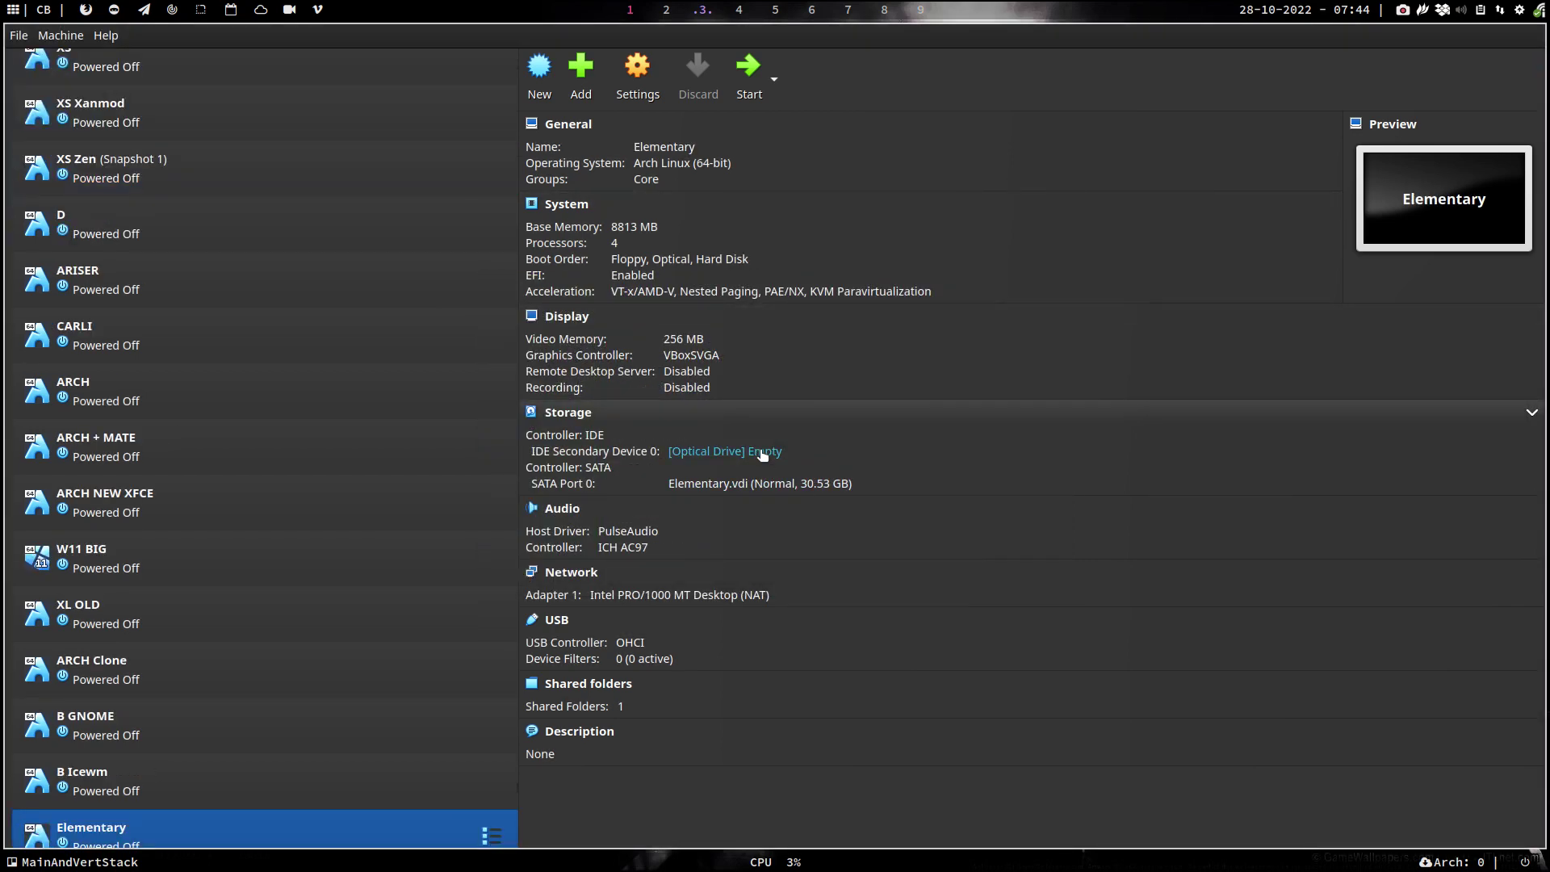
# - Load the elementaryos-6.1 ISO from Downloads into the empty optical drive
pyautogui.click(763, 451)
pyautogui.click(884, 486)
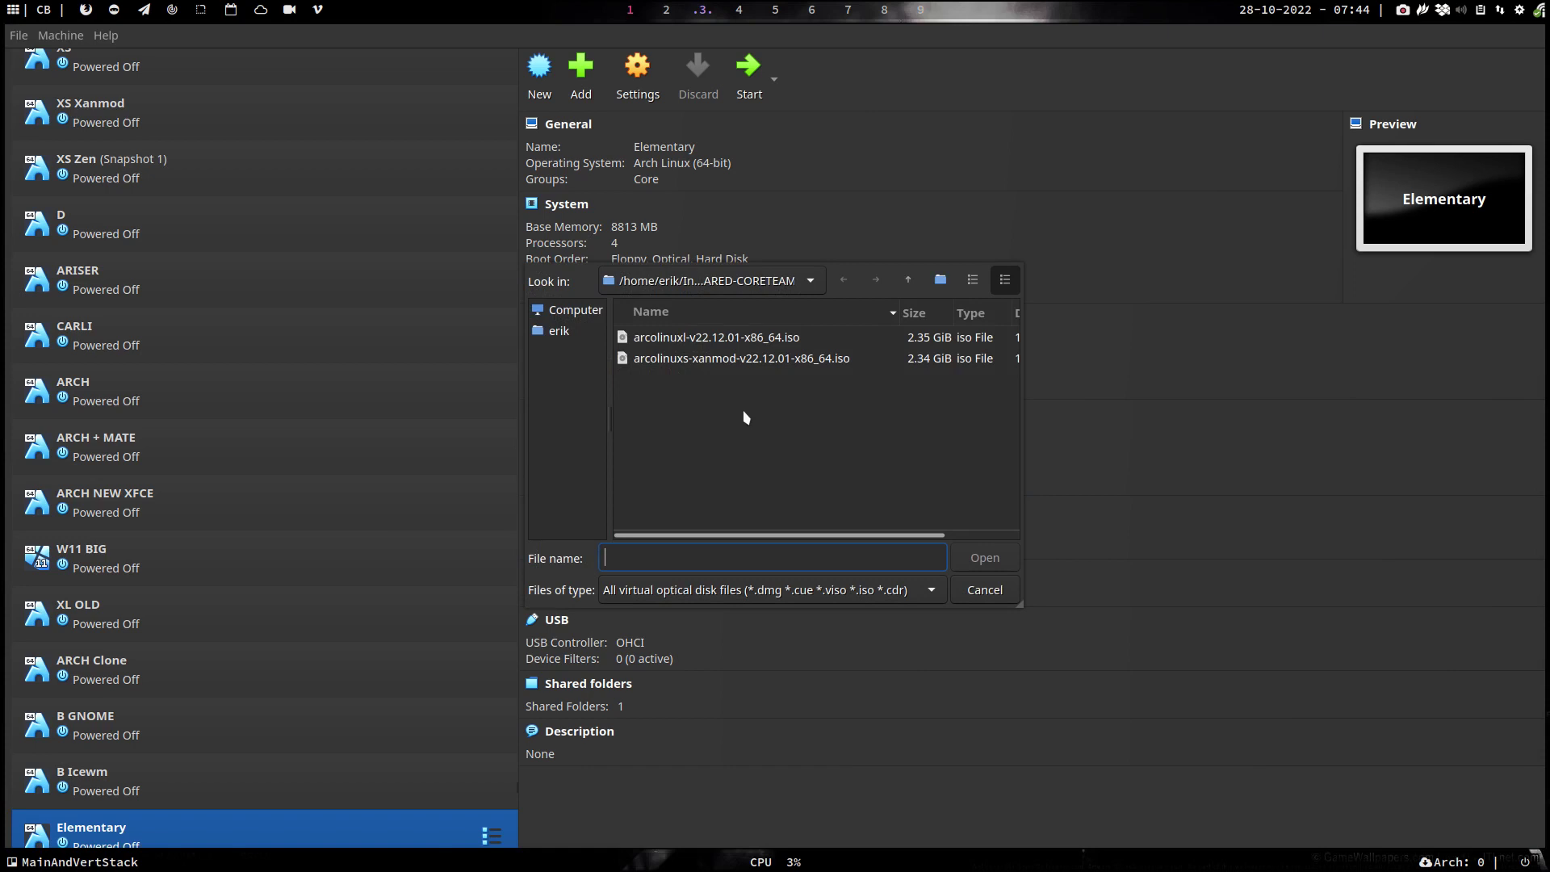
pyautogui.click(580, 343)
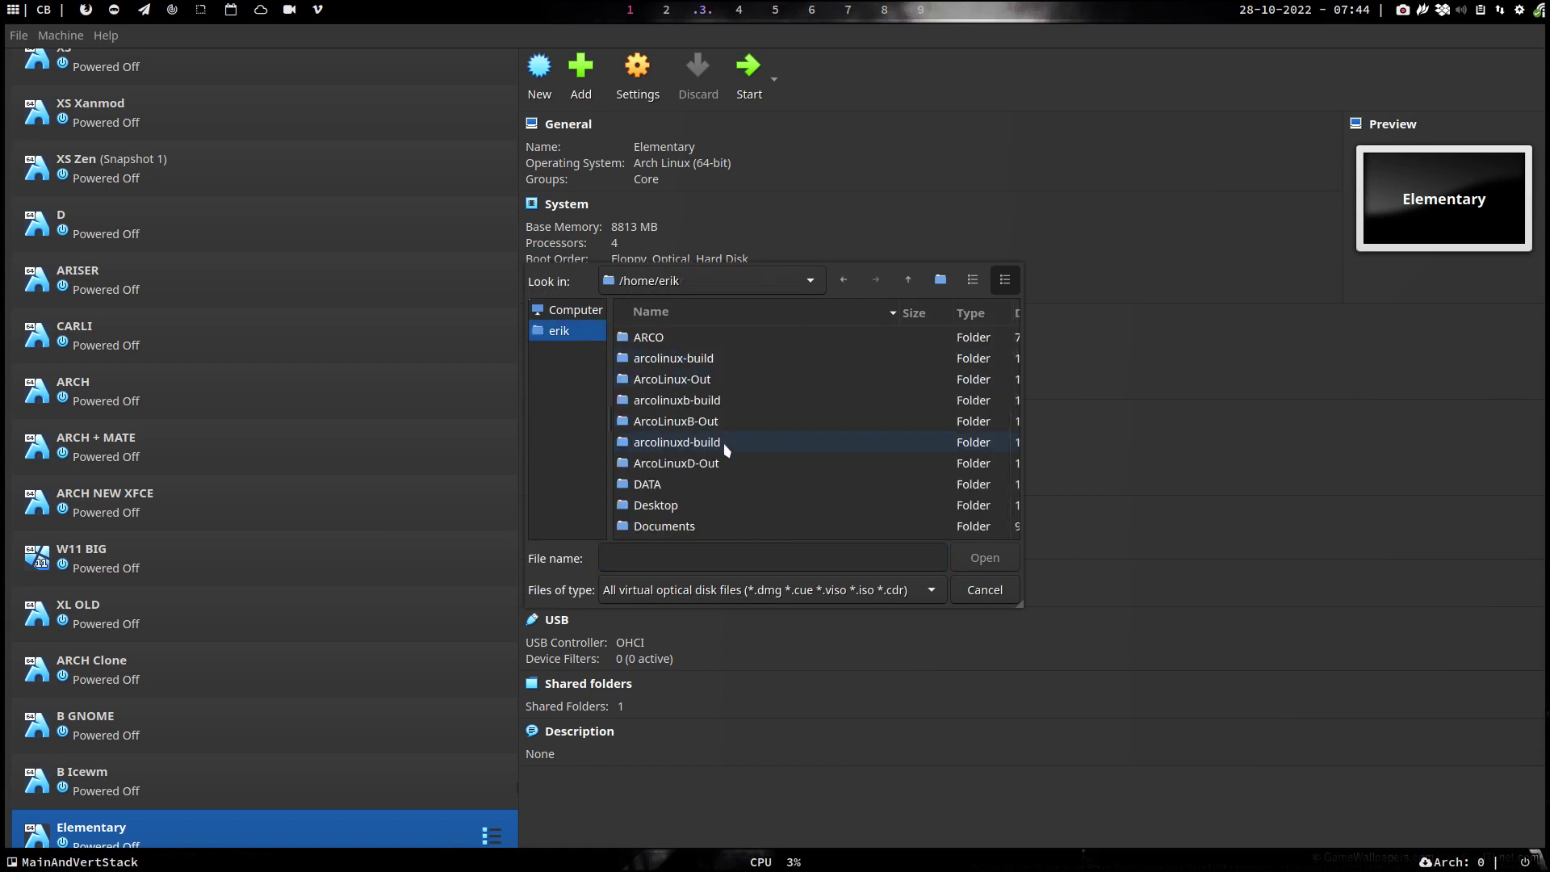
pyautogui.scroll(-2, 724, 440)
pyautogui.doubleClick(692, 463)
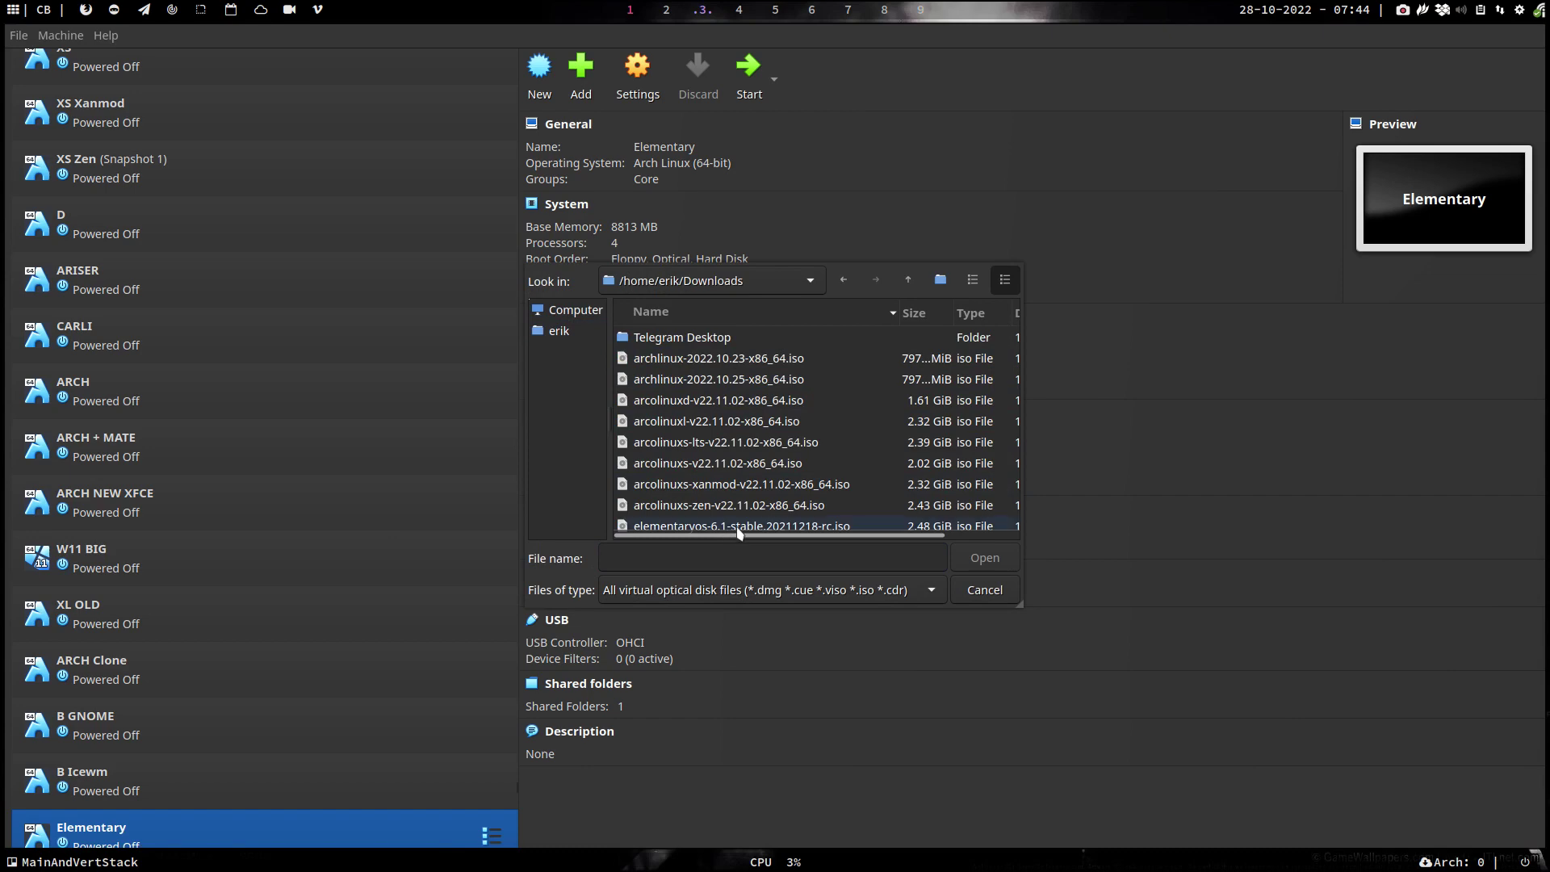
pyautogui.click(737, 527)
pyautogui.click(992, 567)
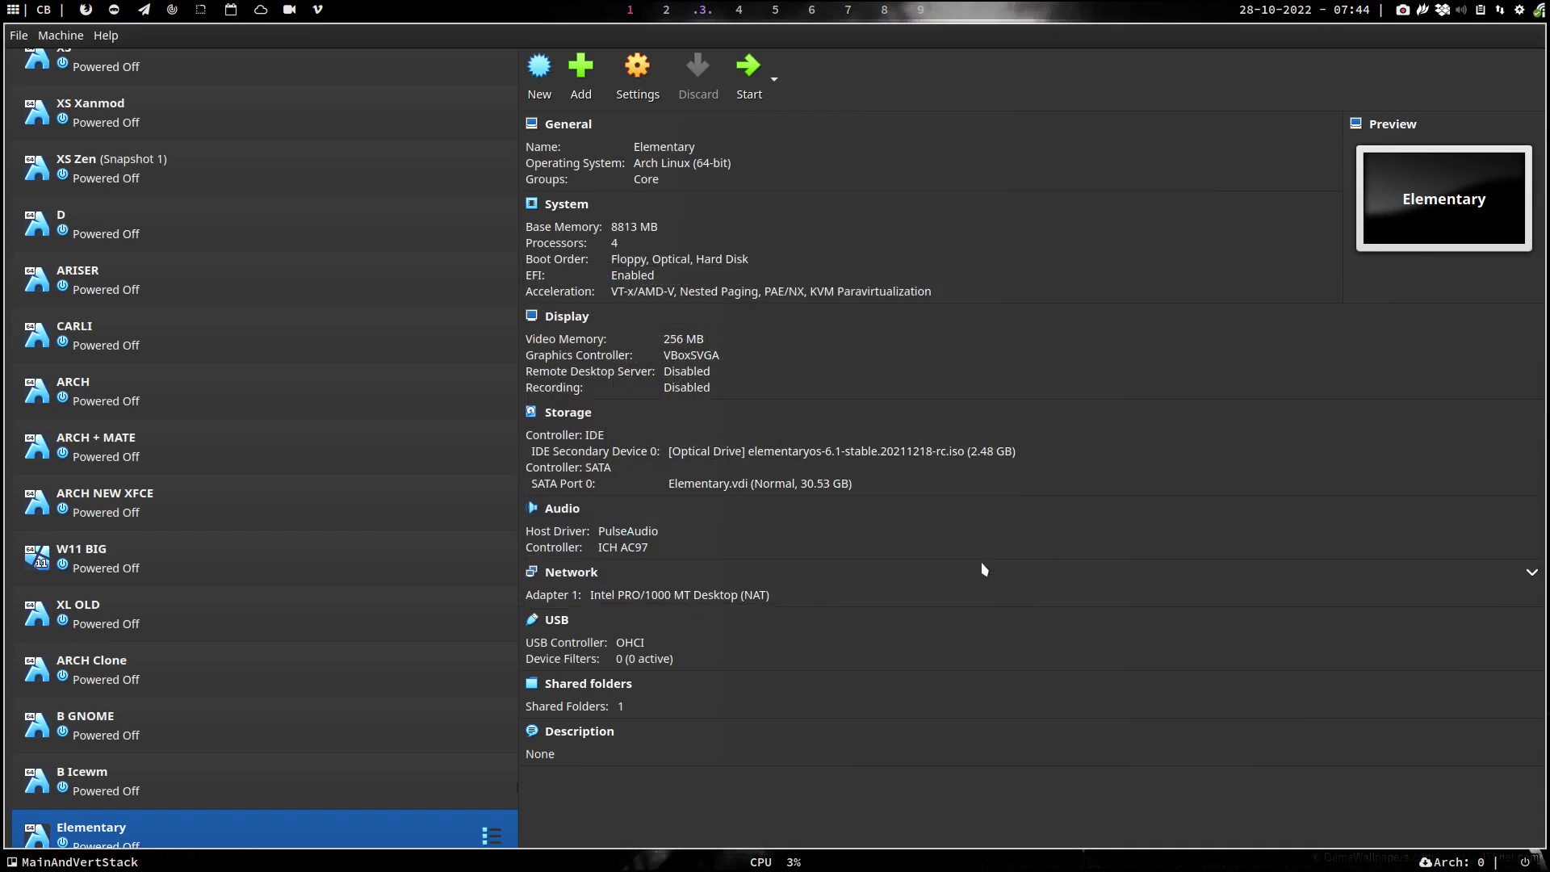
# - Boot the Elementary VM and choose English (United States) with the default Belgian keyboard layout
pyautogui.click(748, 66)
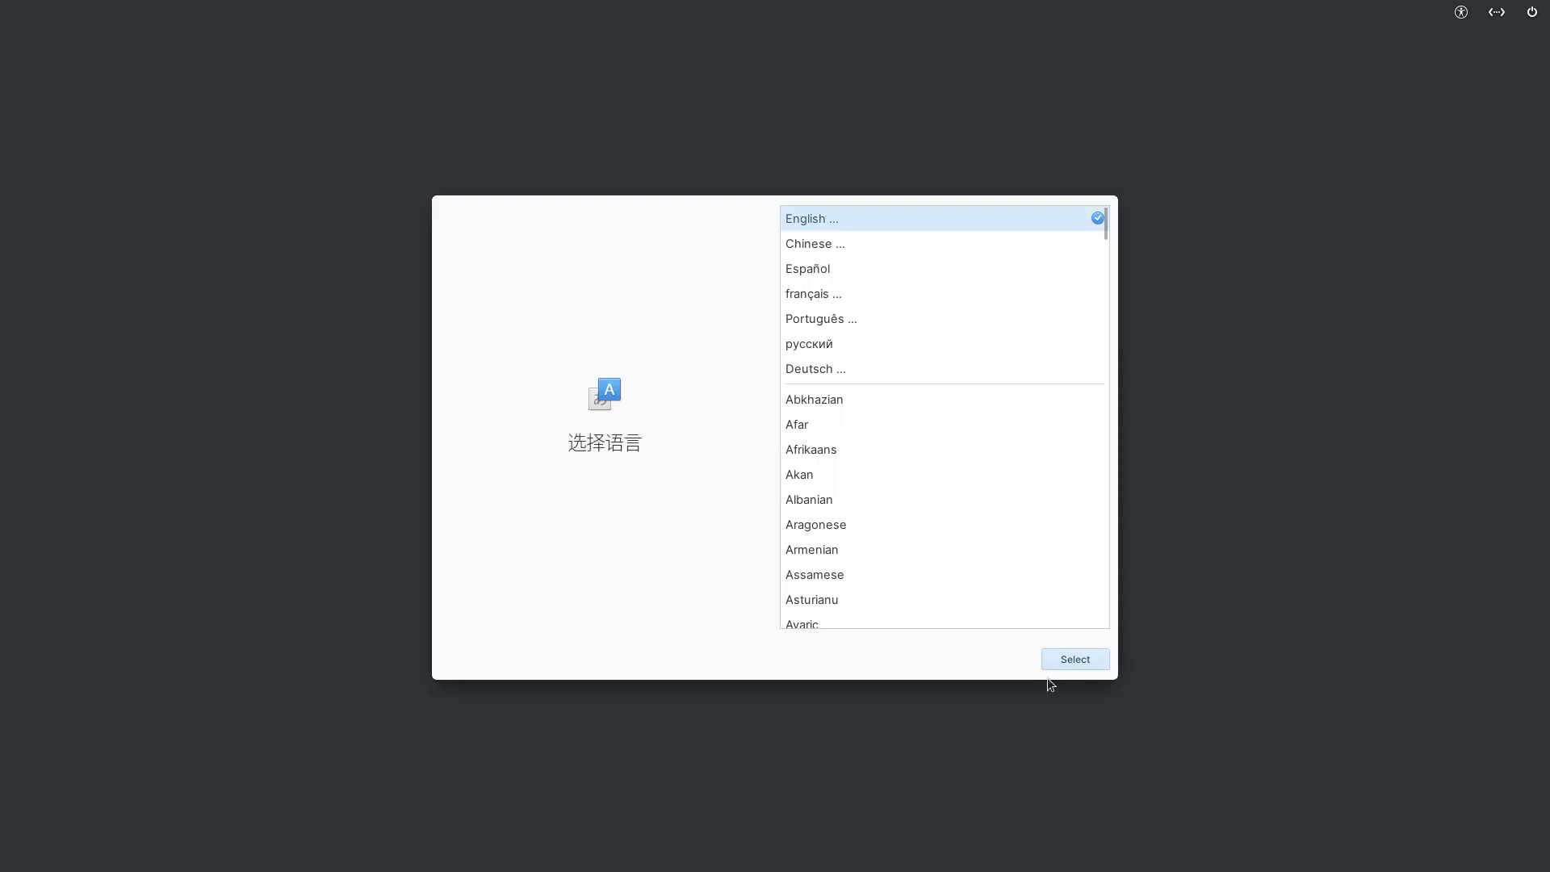
pyautogui.click(1093, 667)
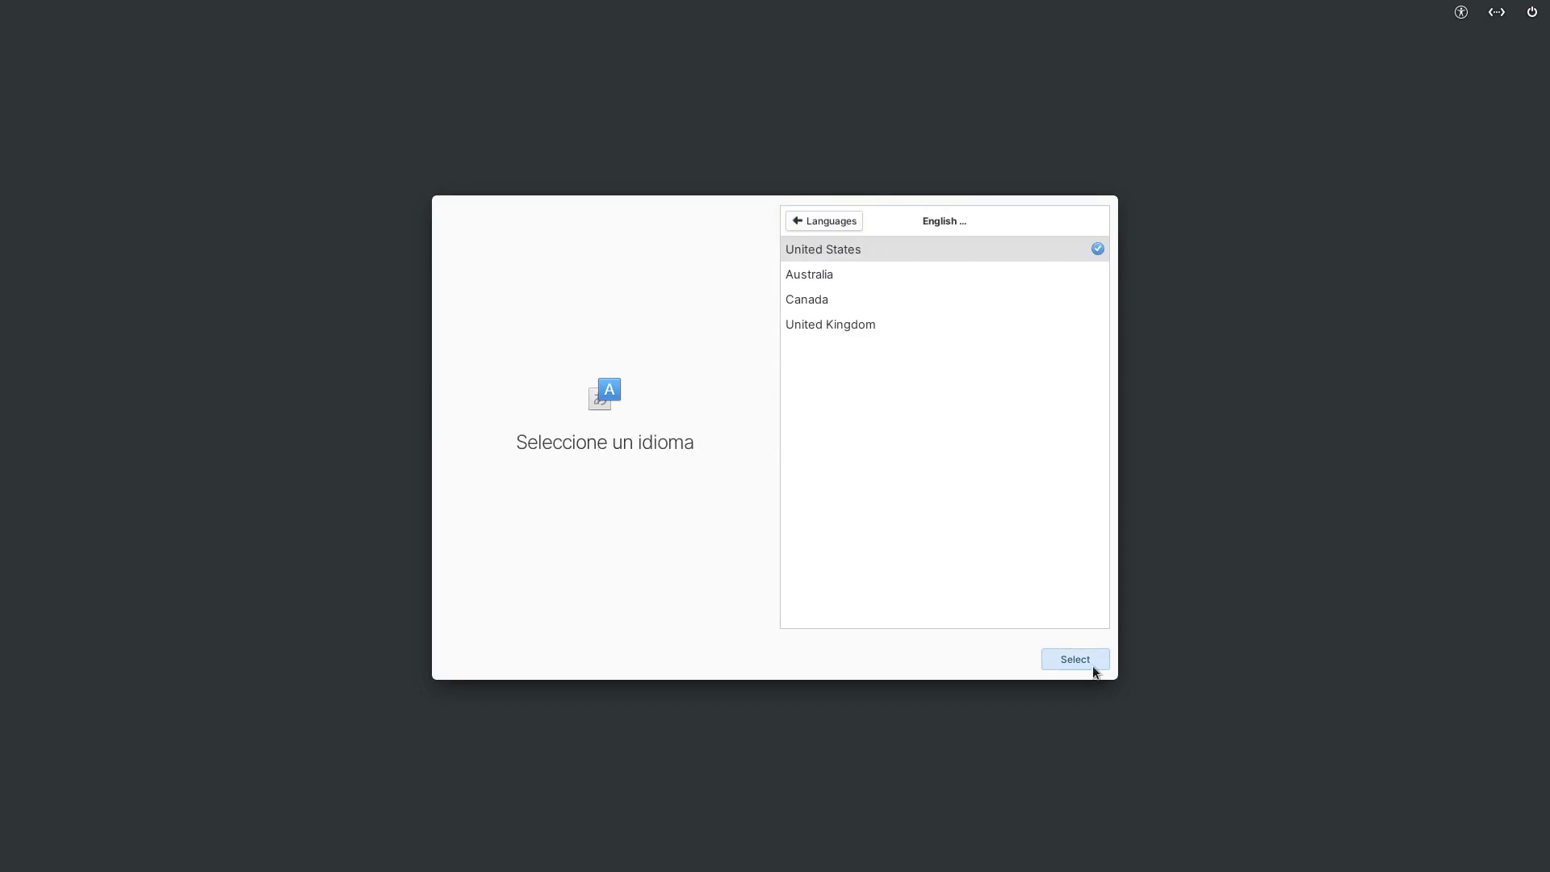
pyautogui.click(1089, 661)
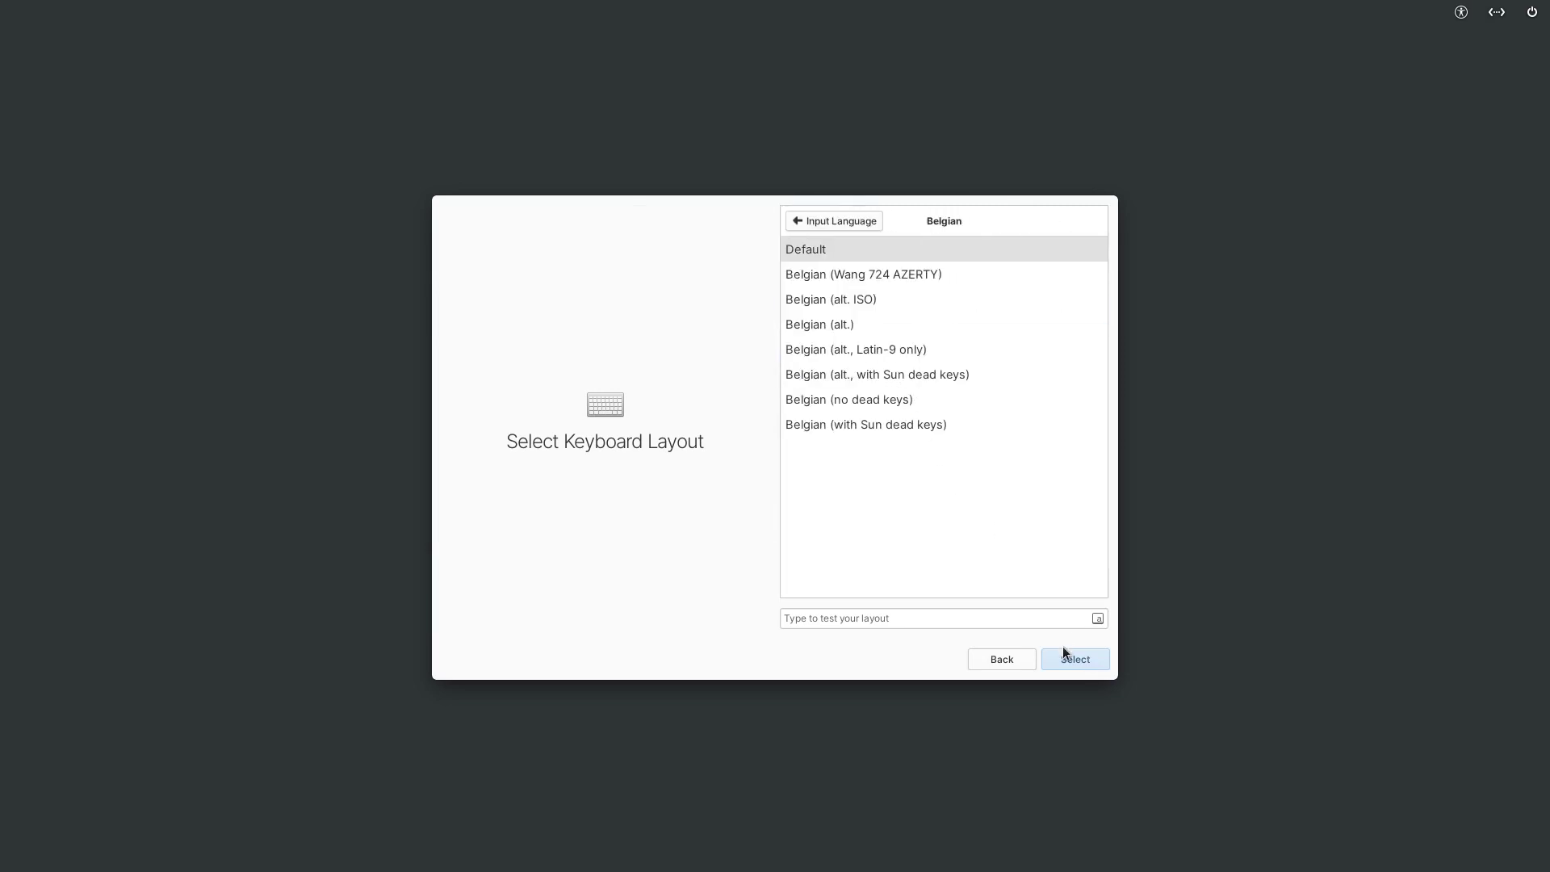
pyautogui.click(1063, 656)
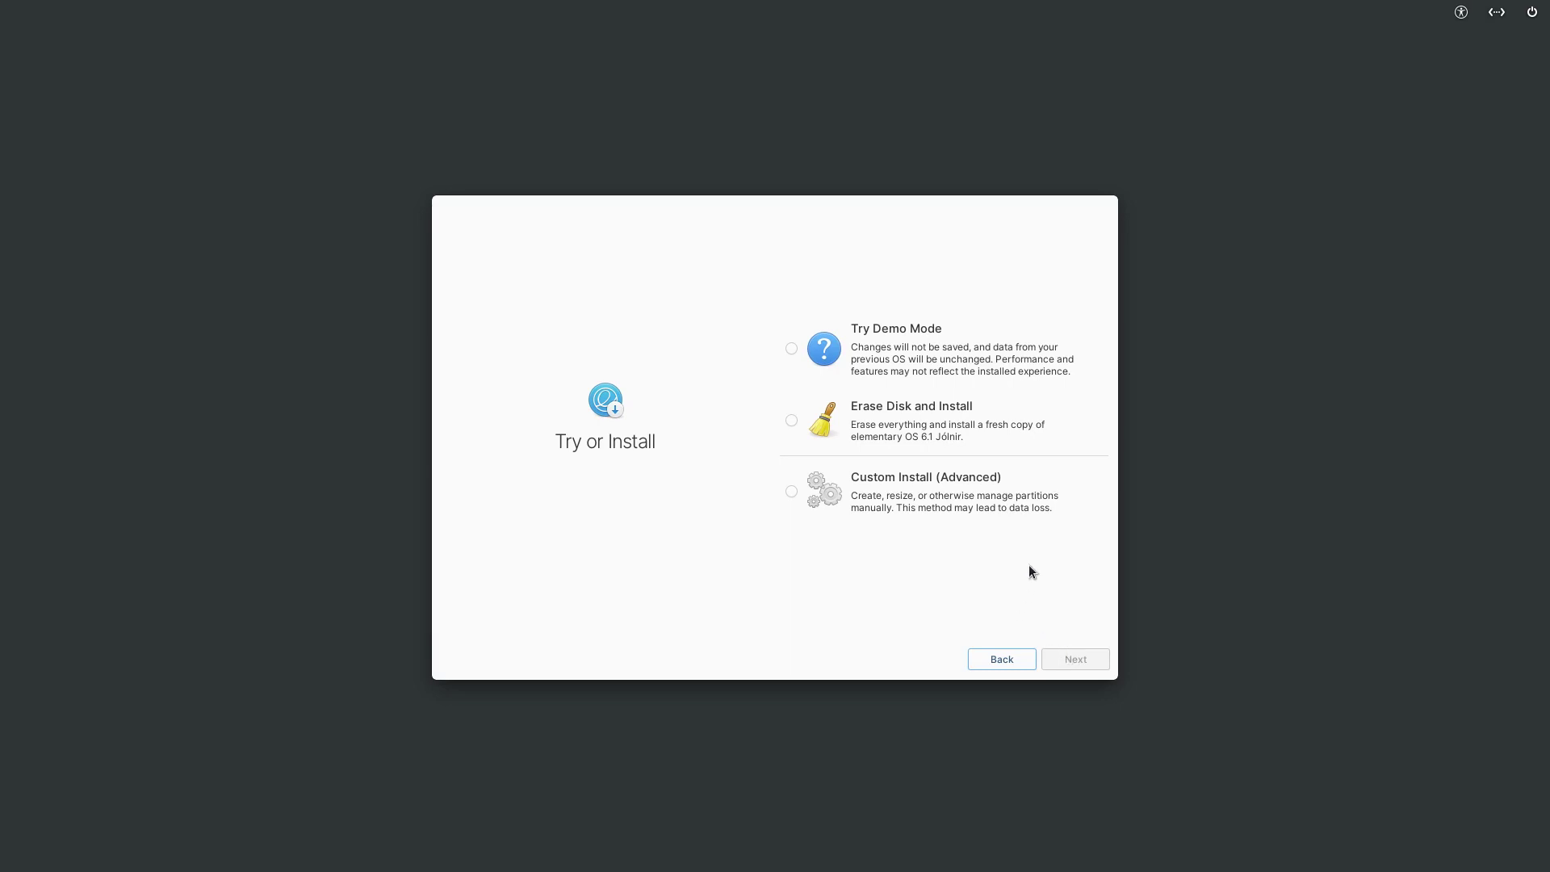
# - Choose Erase Disk and Install, ignore the VM warning, and target the ATA VBOX HARDDISK
pyautogui.click(914, 428)
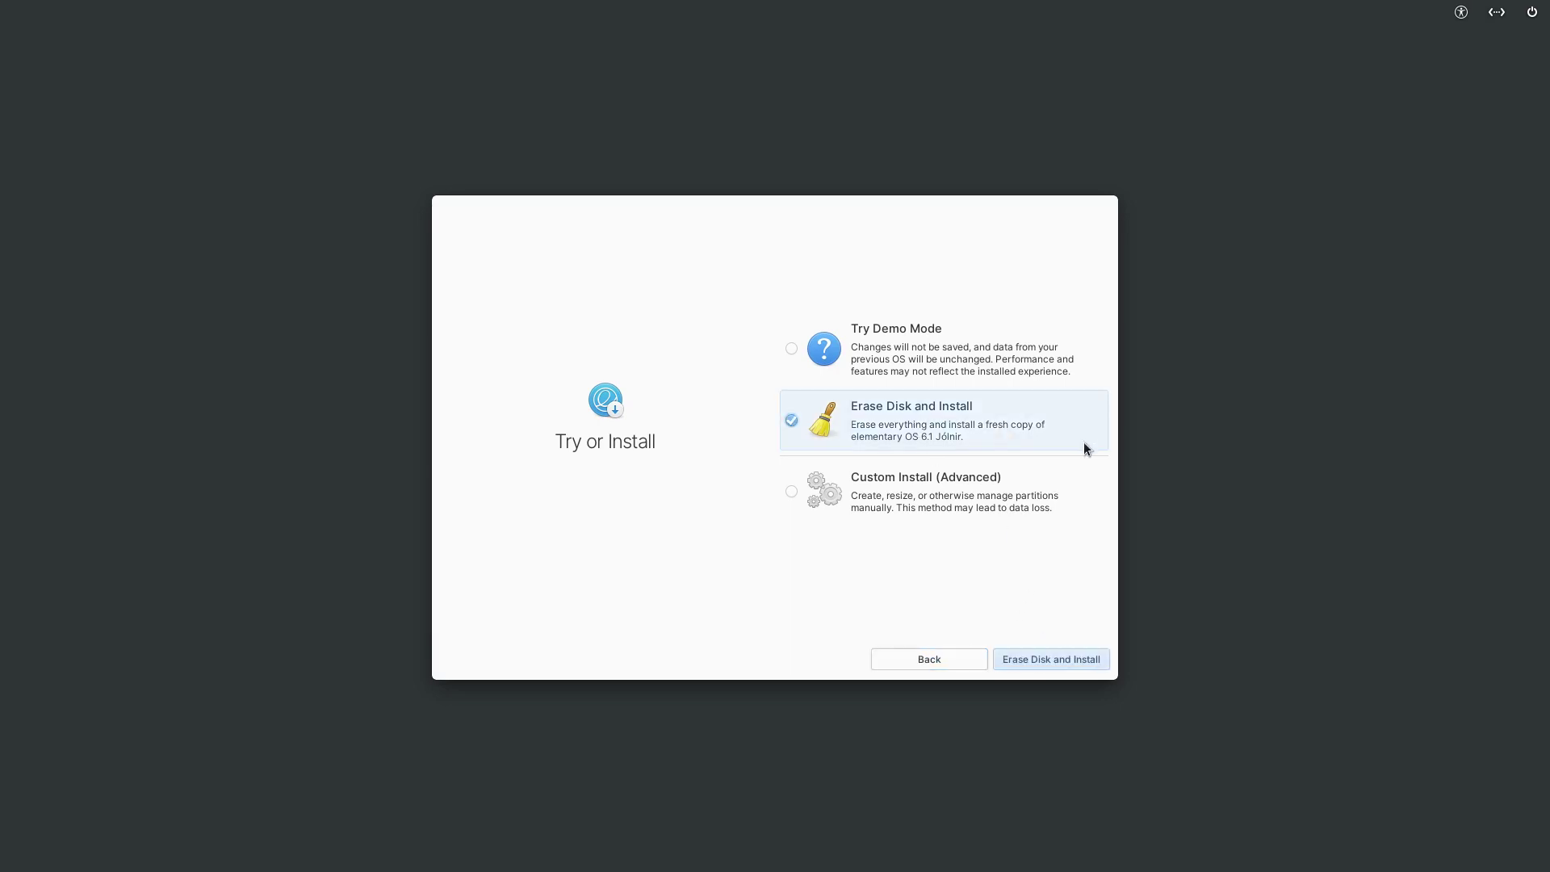
pyautogui.click(1070, 662)
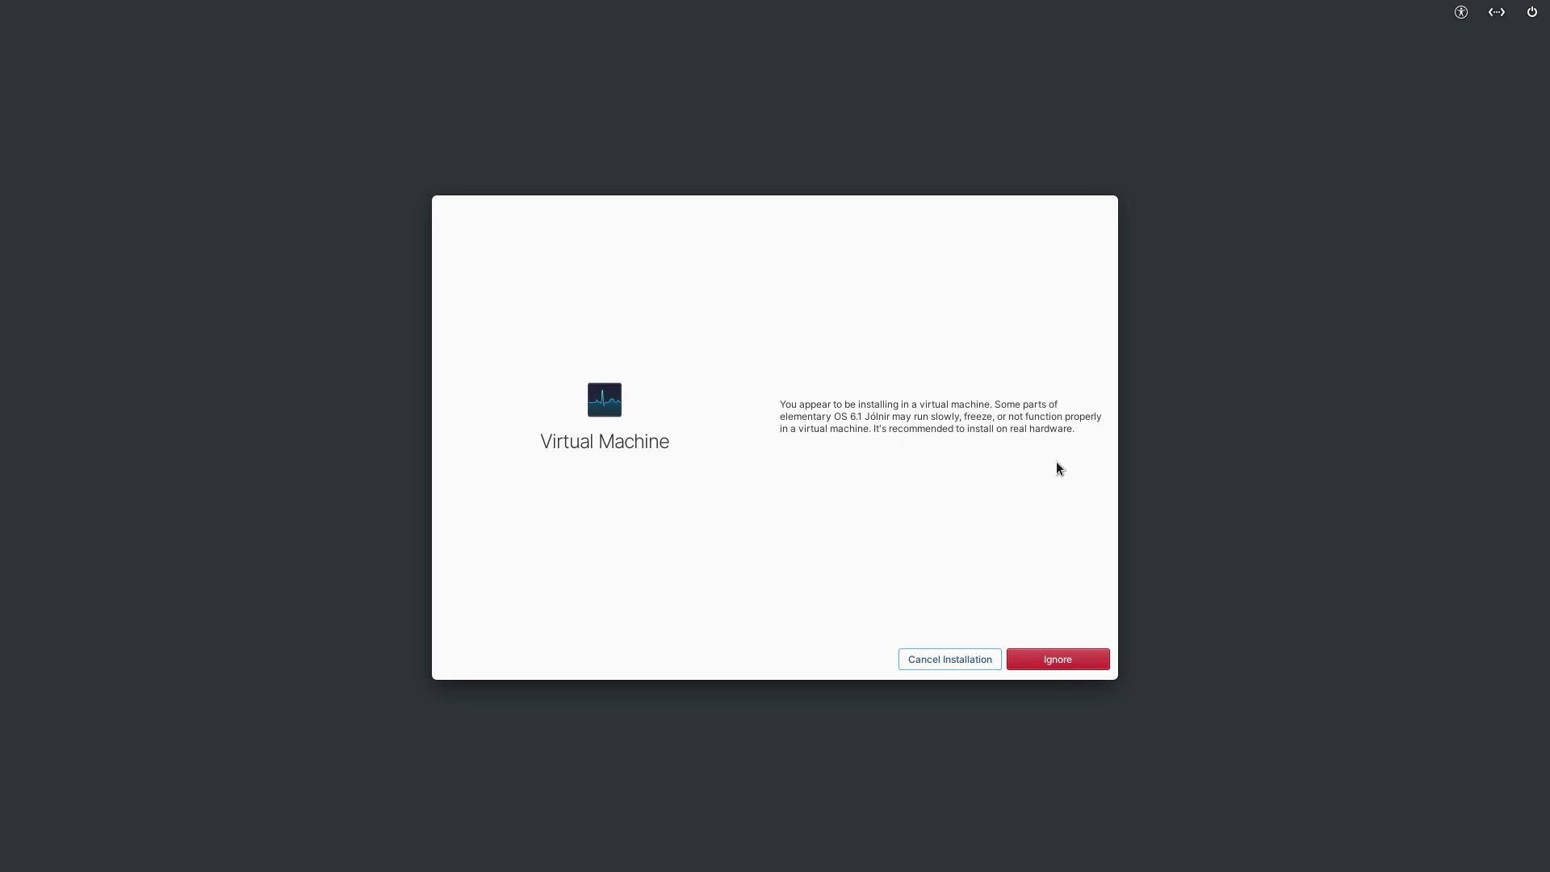
pyautogui.click(1059, 658)
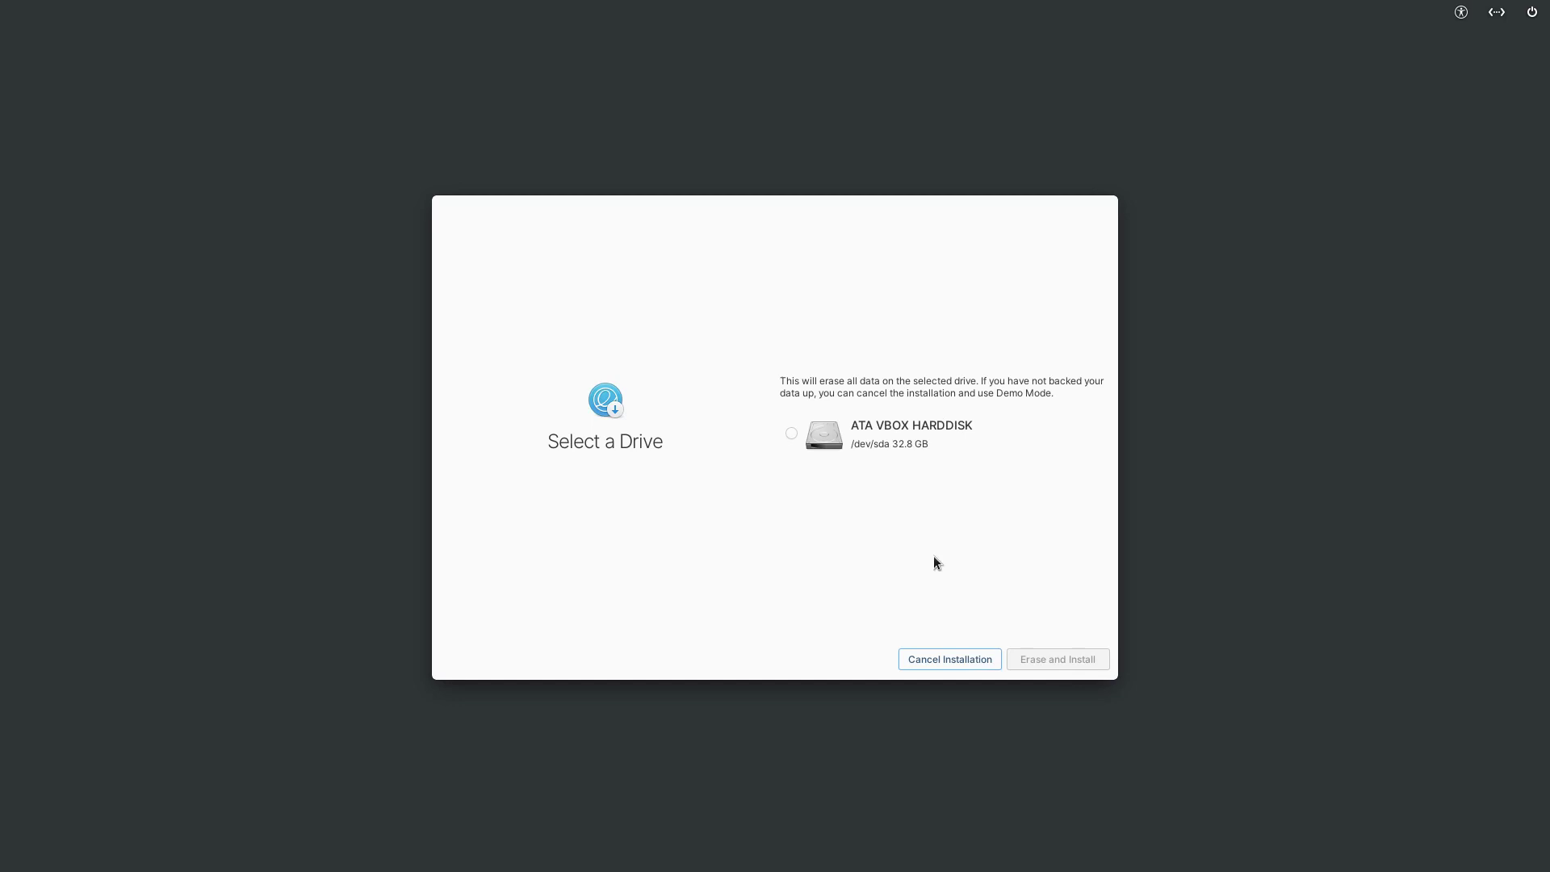
pyautogui.click(787, 433)
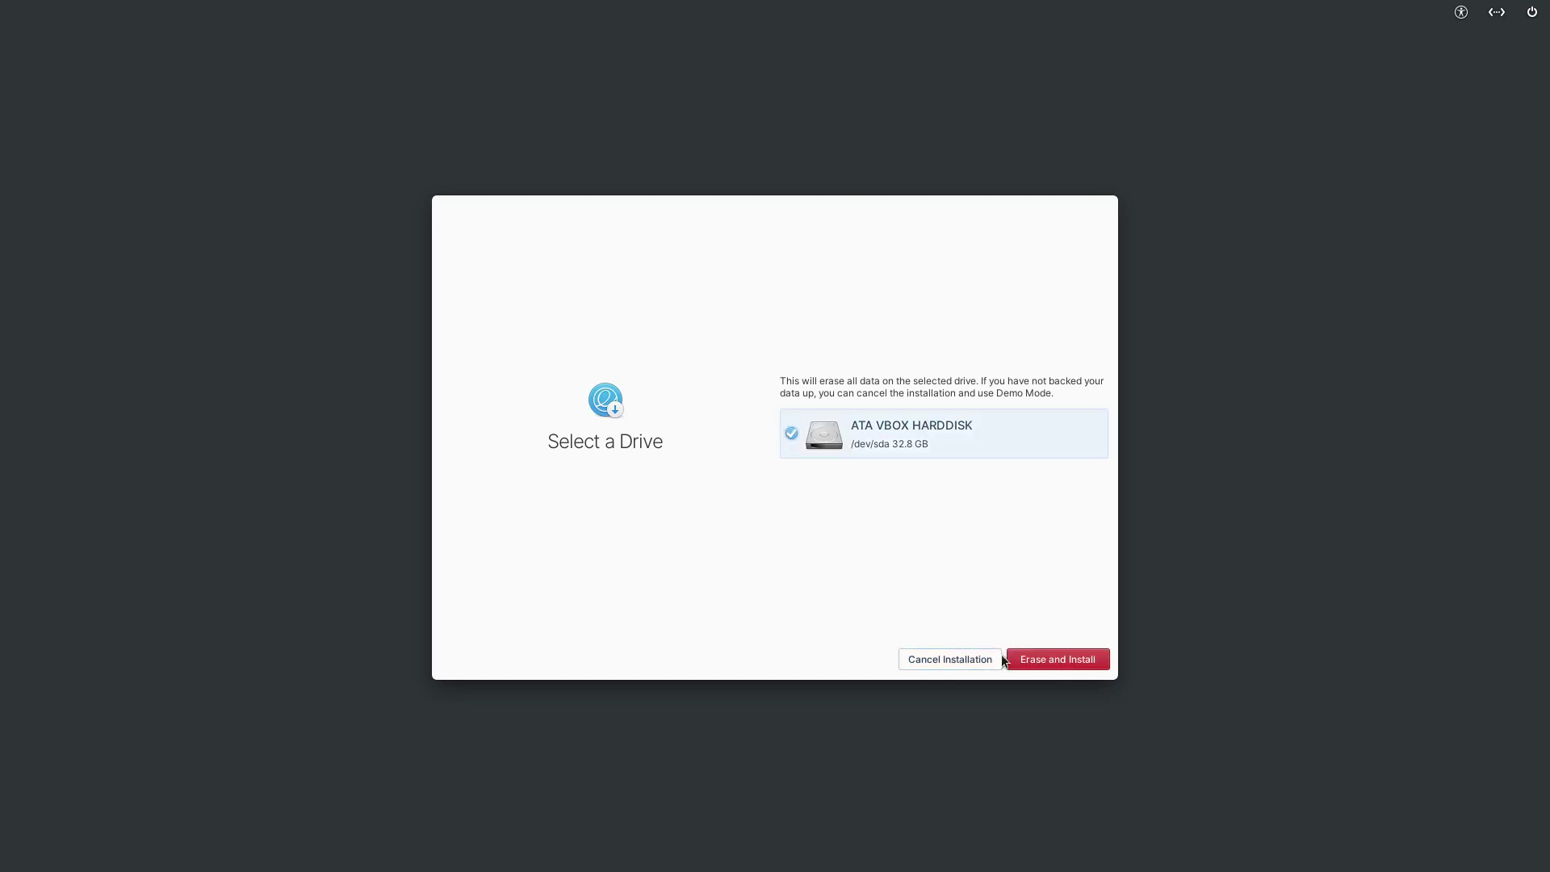
pyautogui.click(1058, 658)
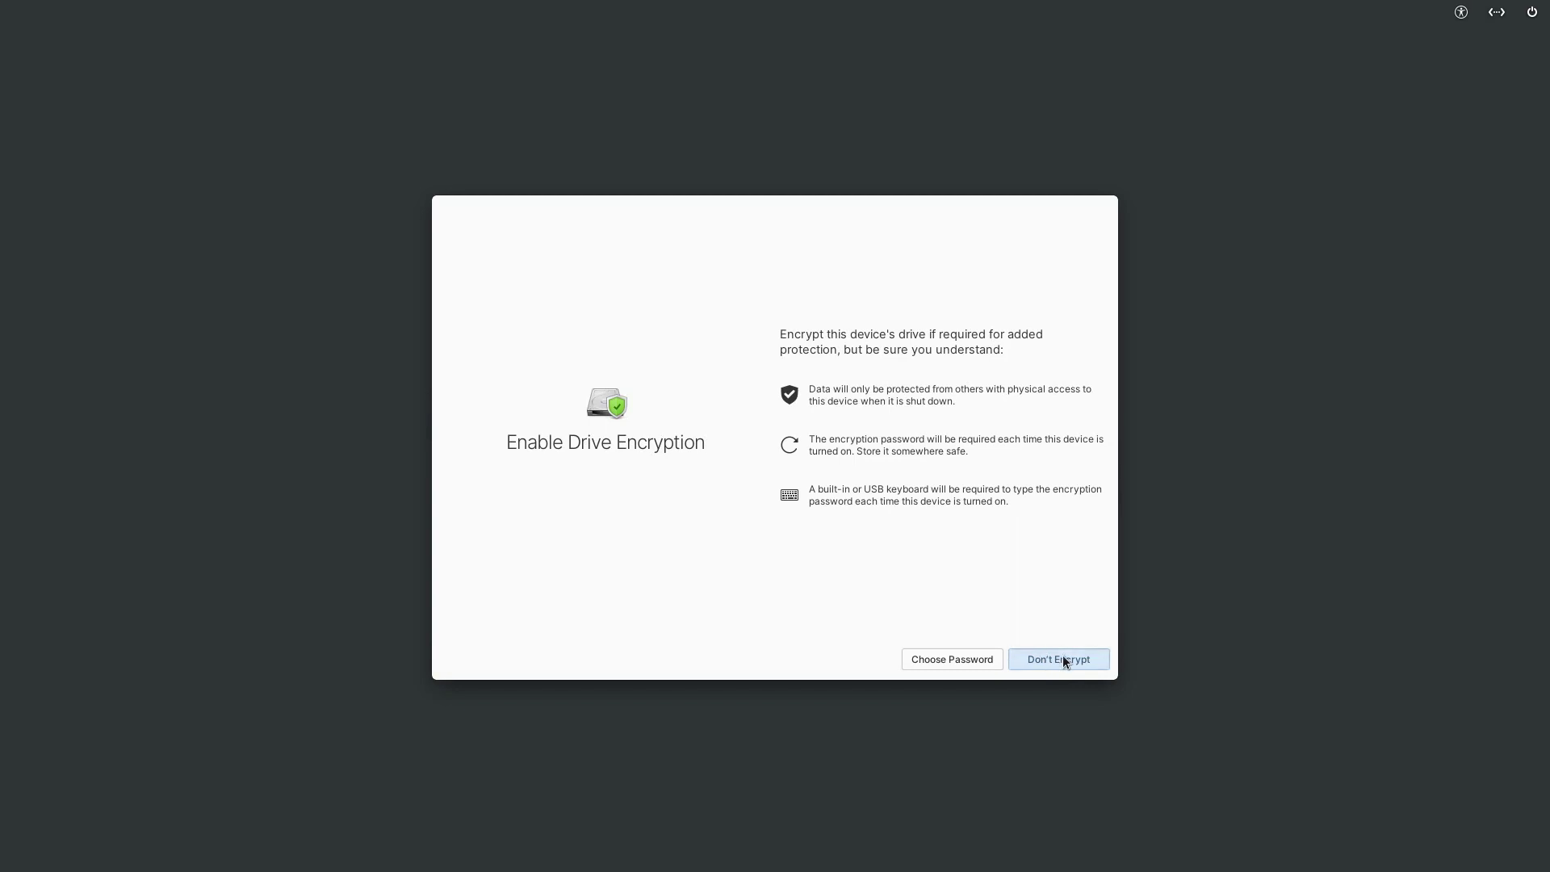
# - Skip drive encryption to start installing, then open the installation log and scroll back through it
pyautogui.click(1062, 657)
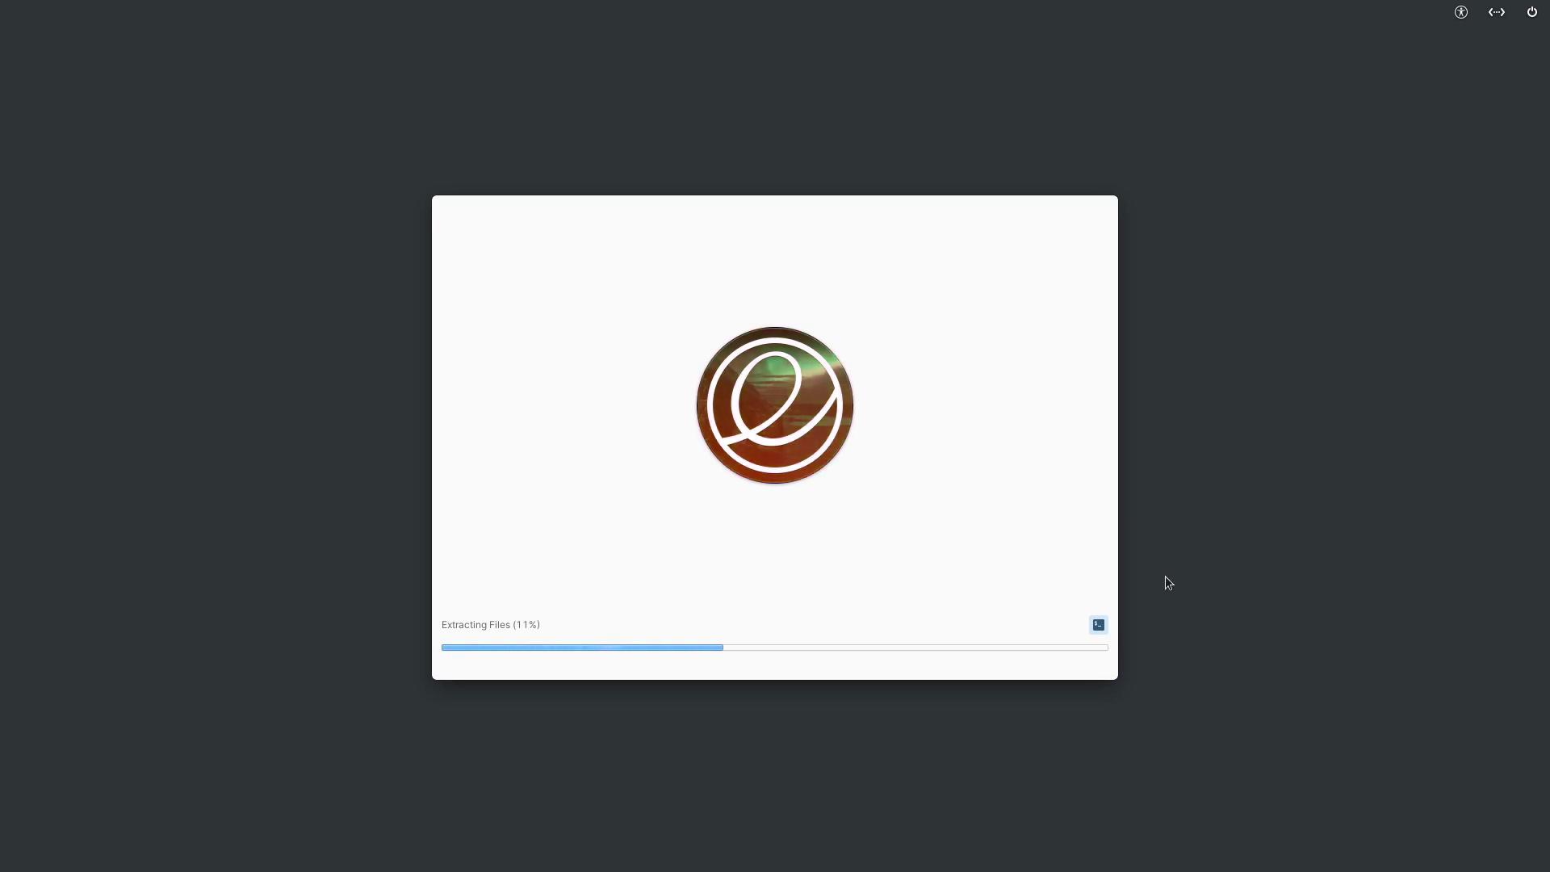
pyautogui.click(1099, 626)
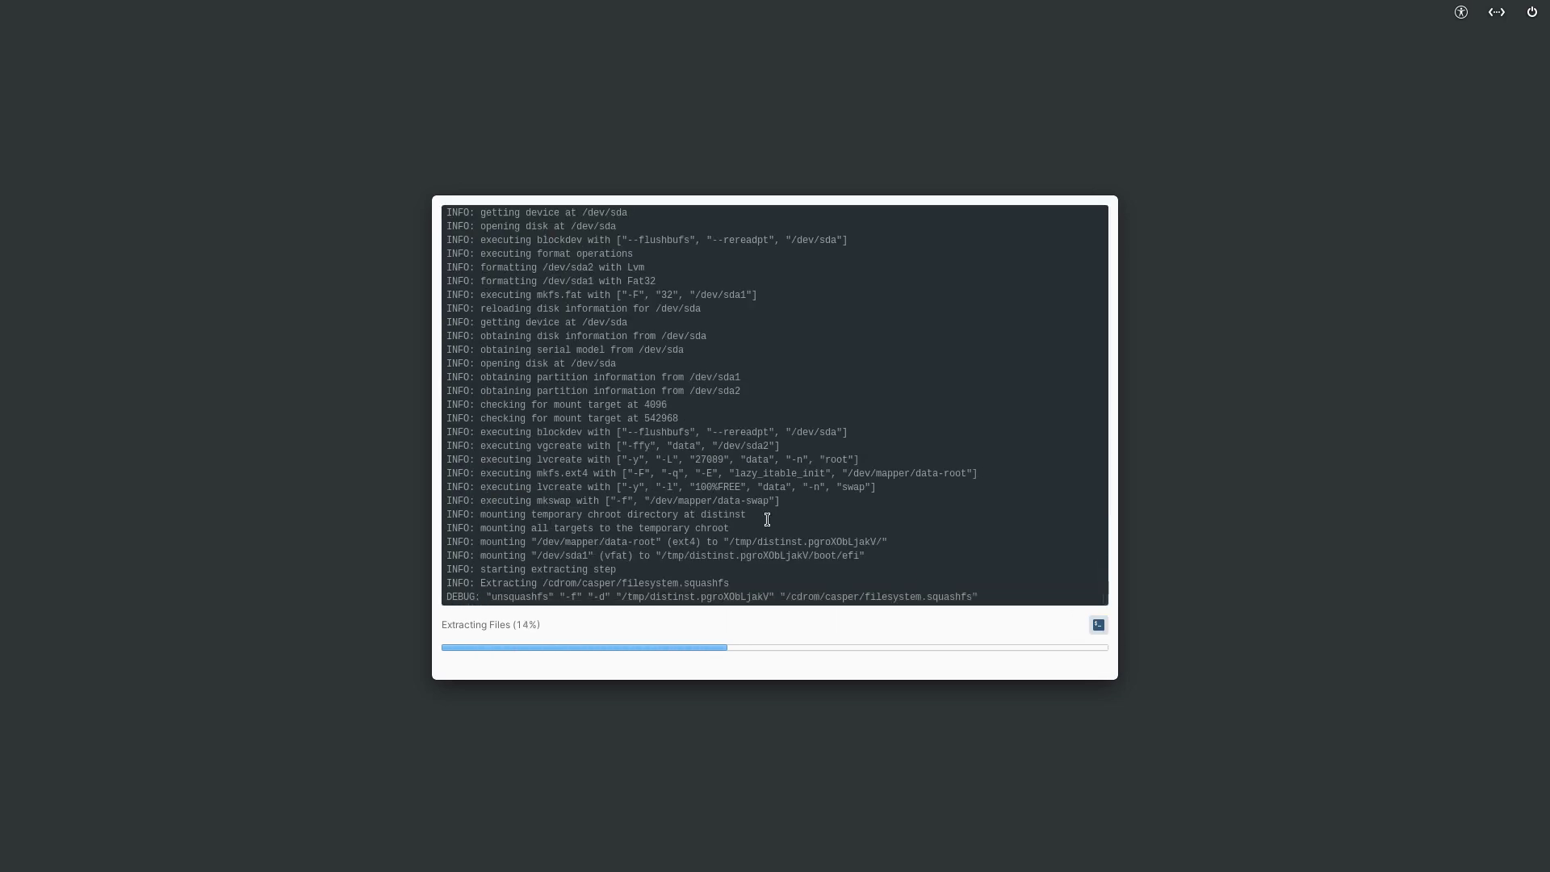
pyautogui.scroll(3, 767, 519)
pyautogui.scroll(4, 767, 519)
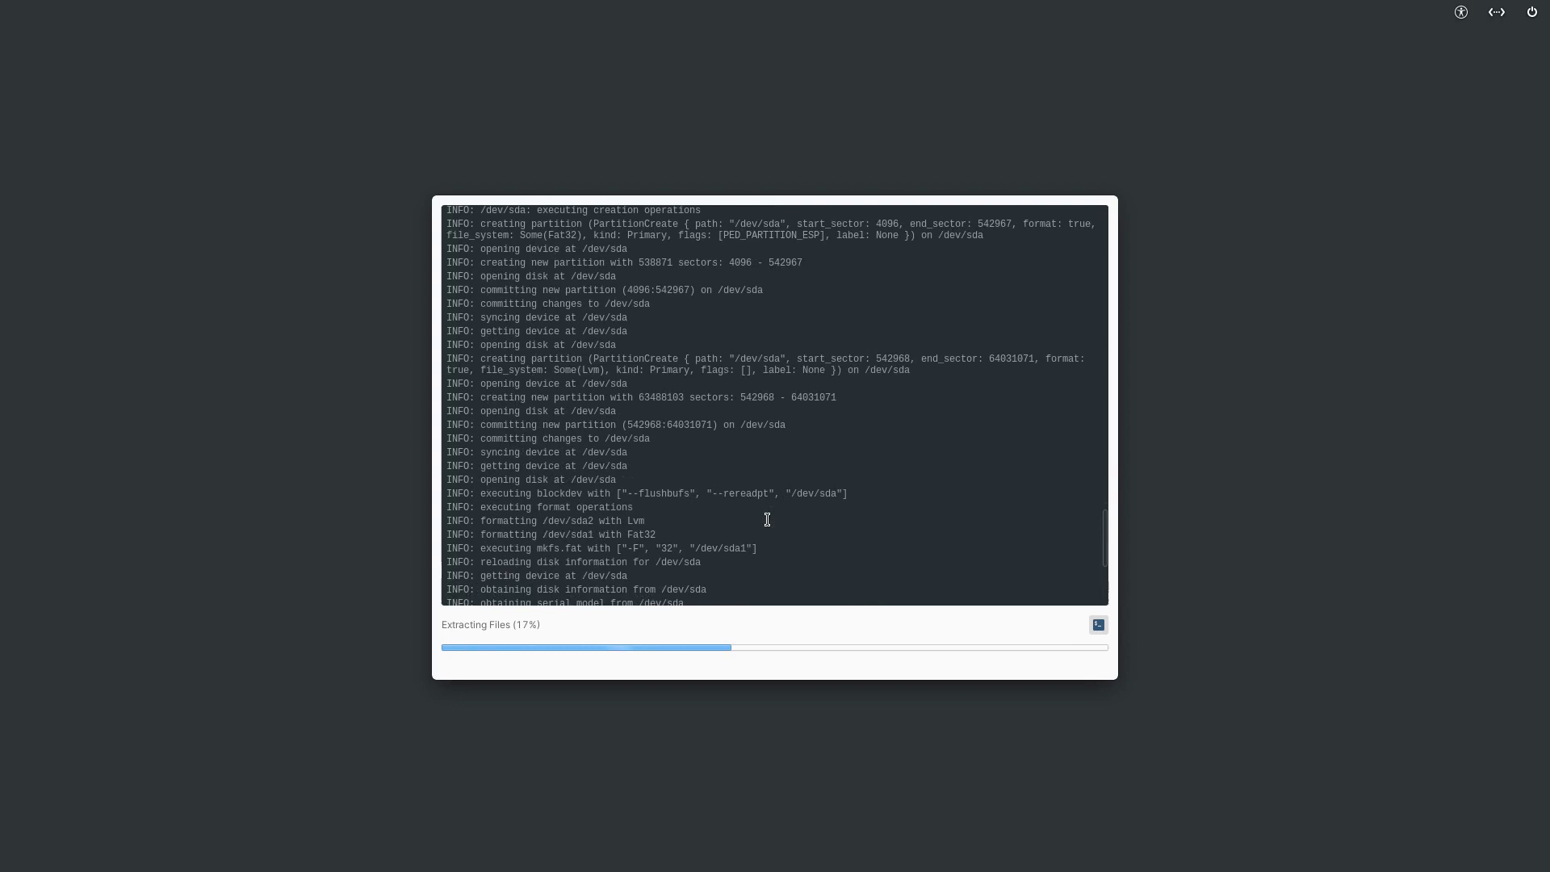
pyautogui.scroll(9, 767, 519)
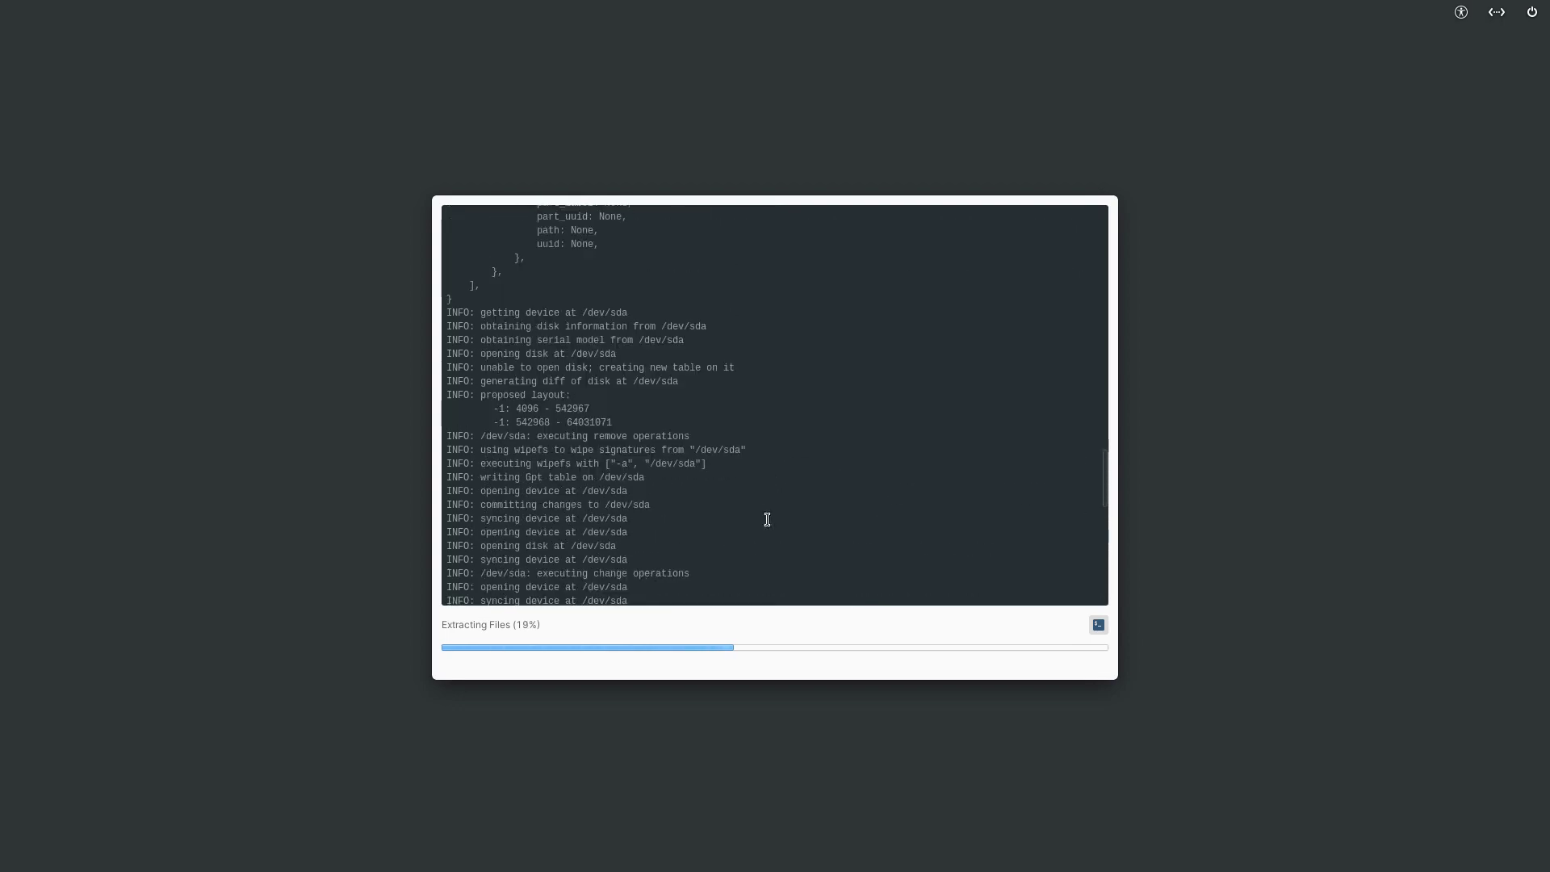
pyautogui.scroll(10, 767, 519)
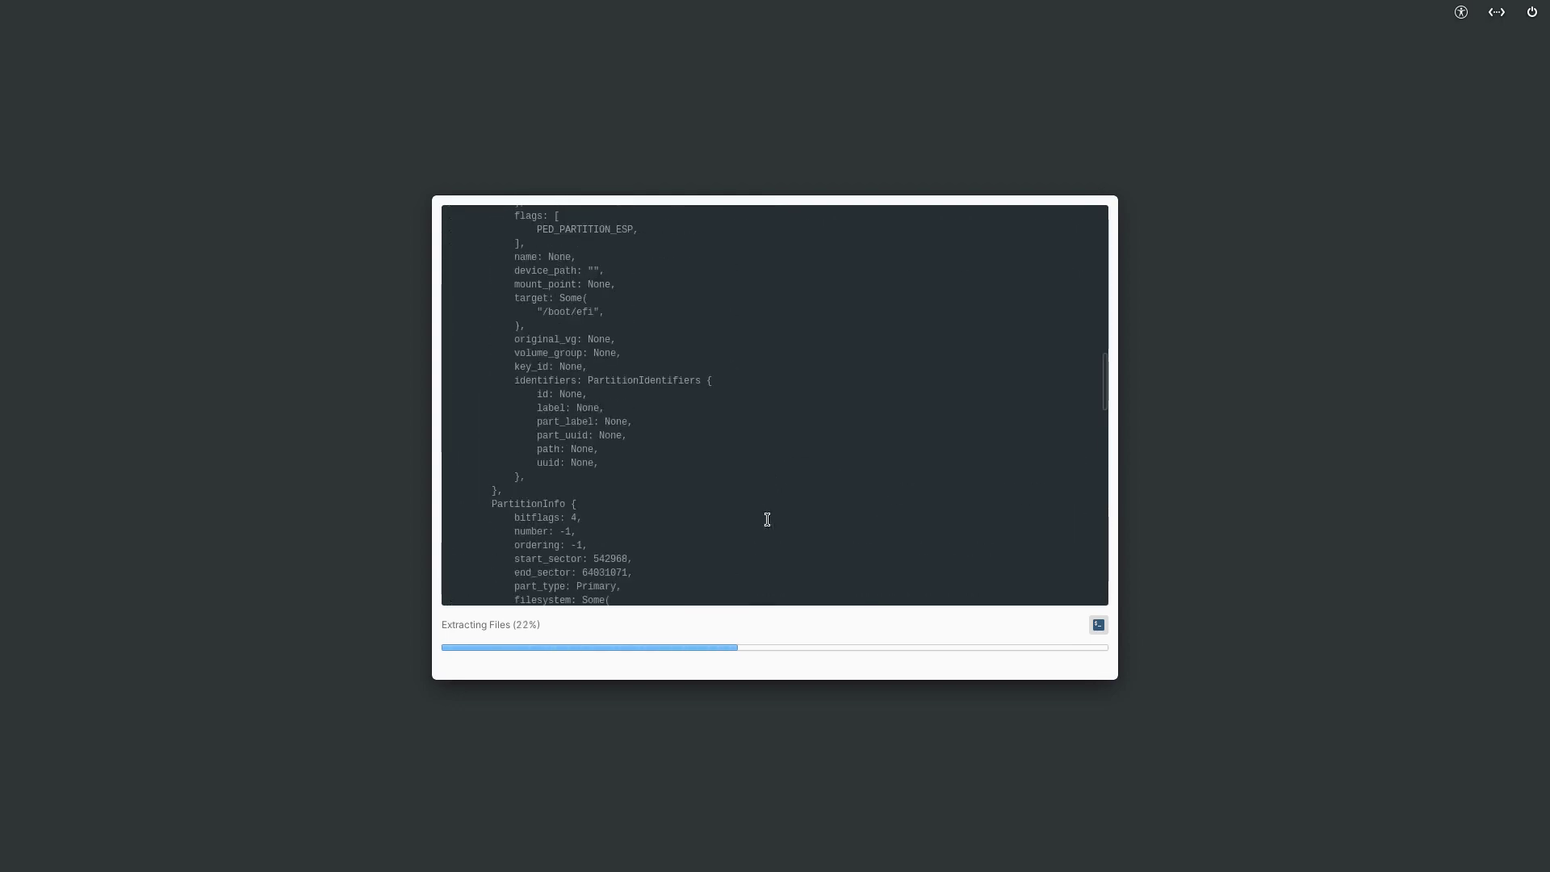
pyautogui.scroll(1, 766, 519)
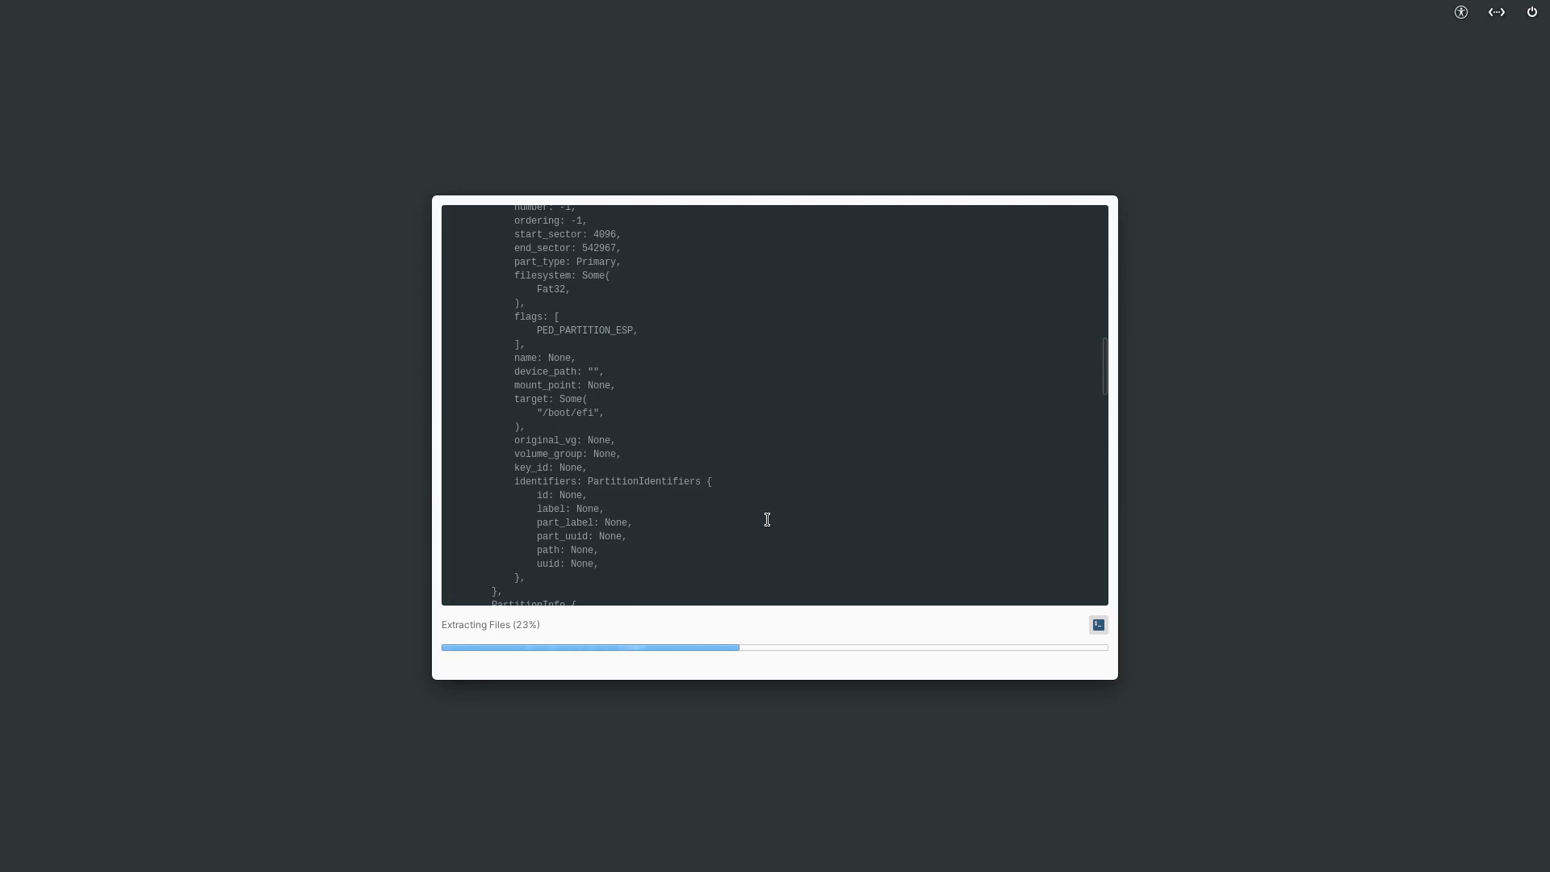
pyautogui.moveTo(607, 413); pyautogui.dragTo(544, 413)
pyautogui.scroll(5, 636, 431)
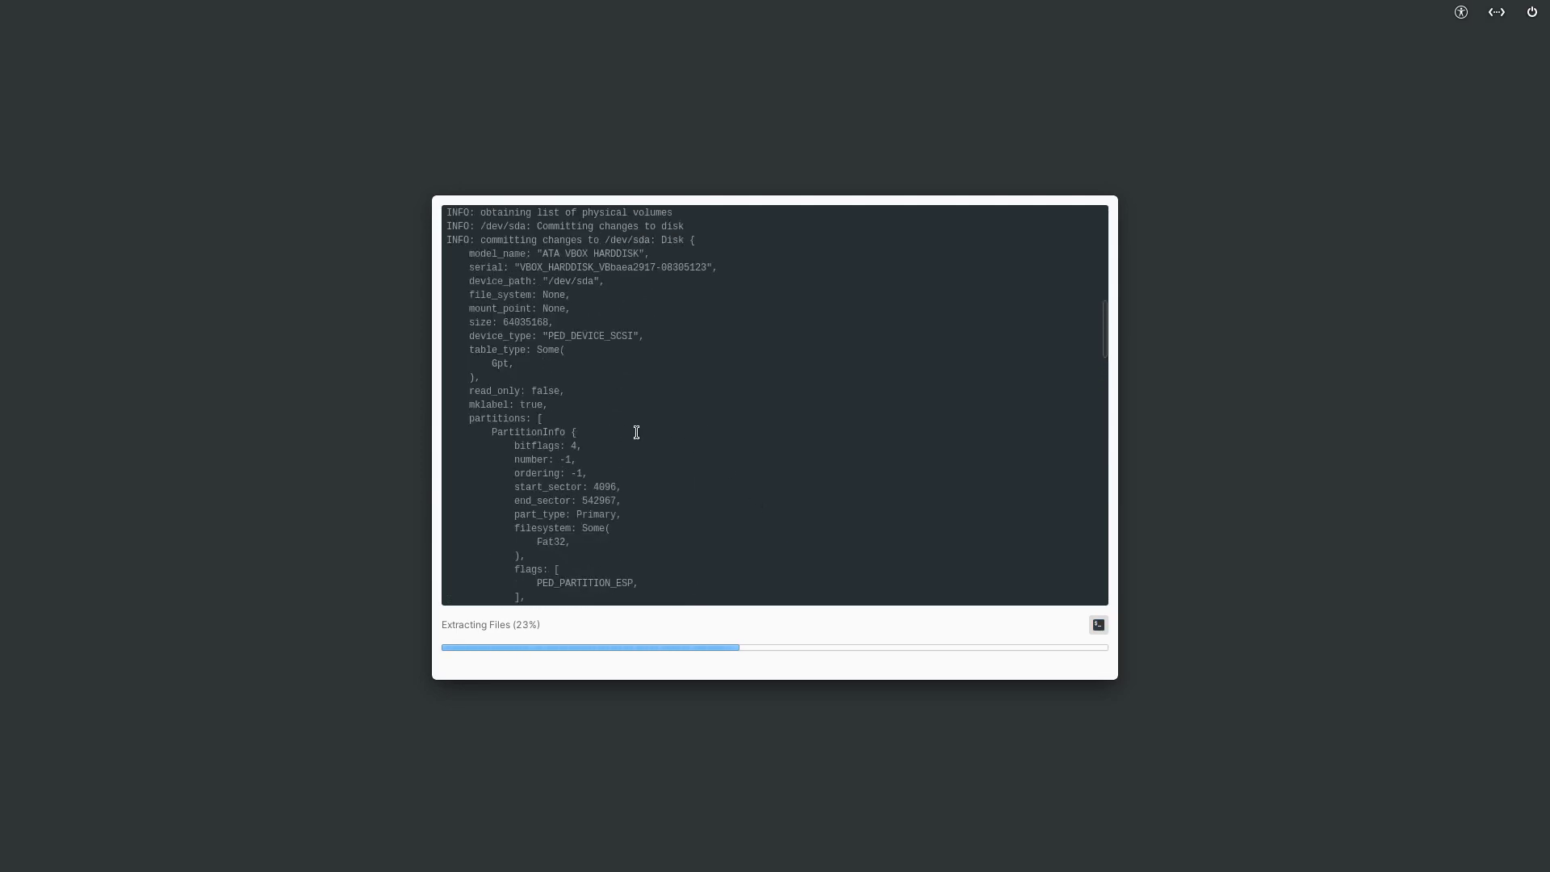
pyautogui.scroll(7, 636, 432)
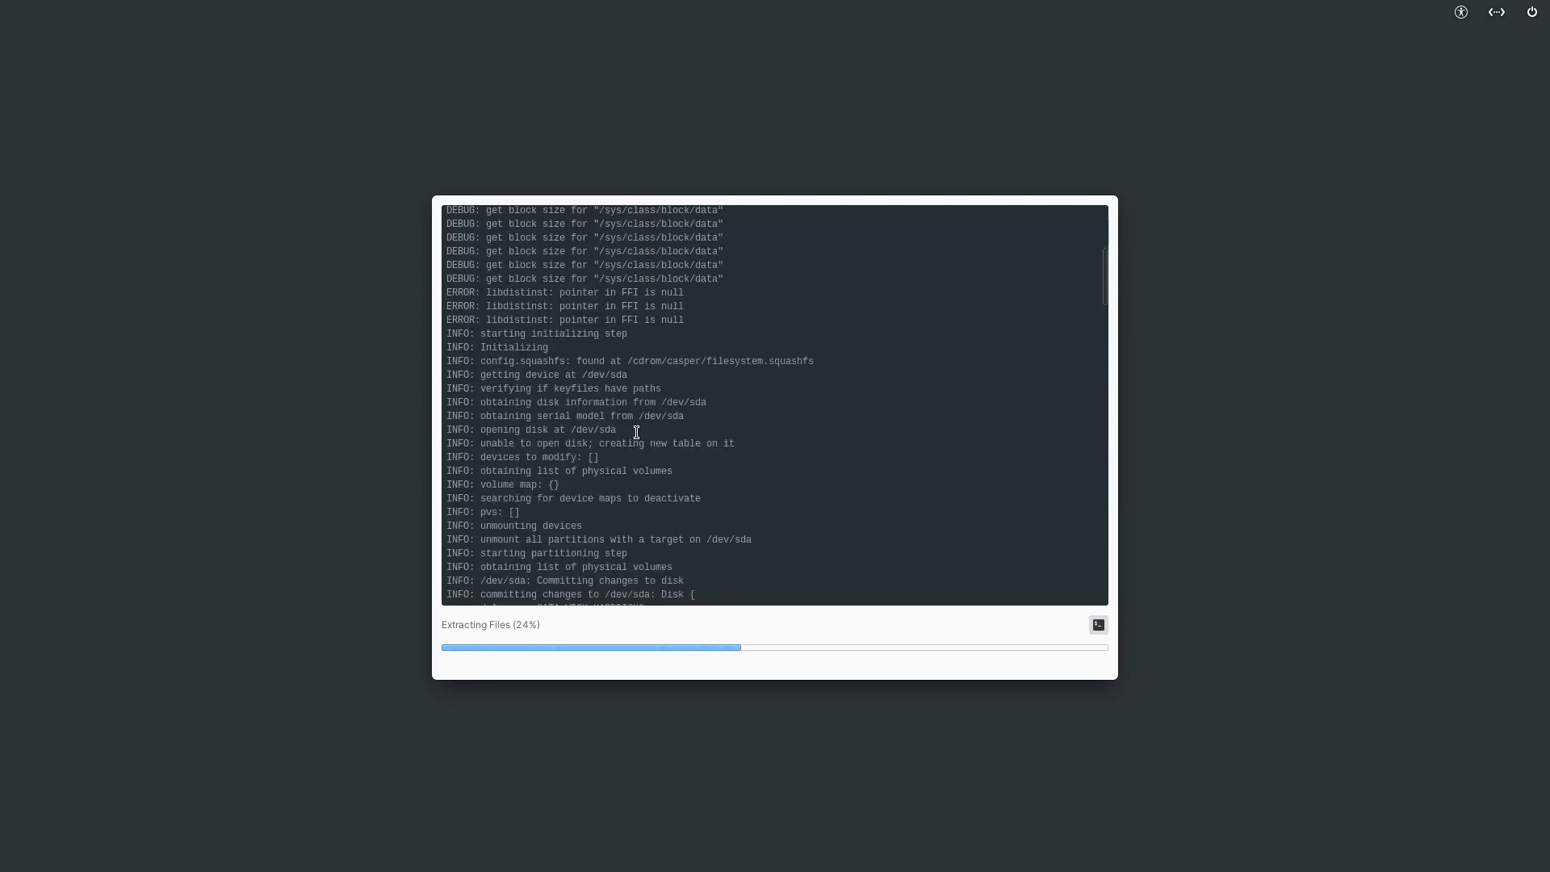
pyautogui.scroll(5, 636, 432)
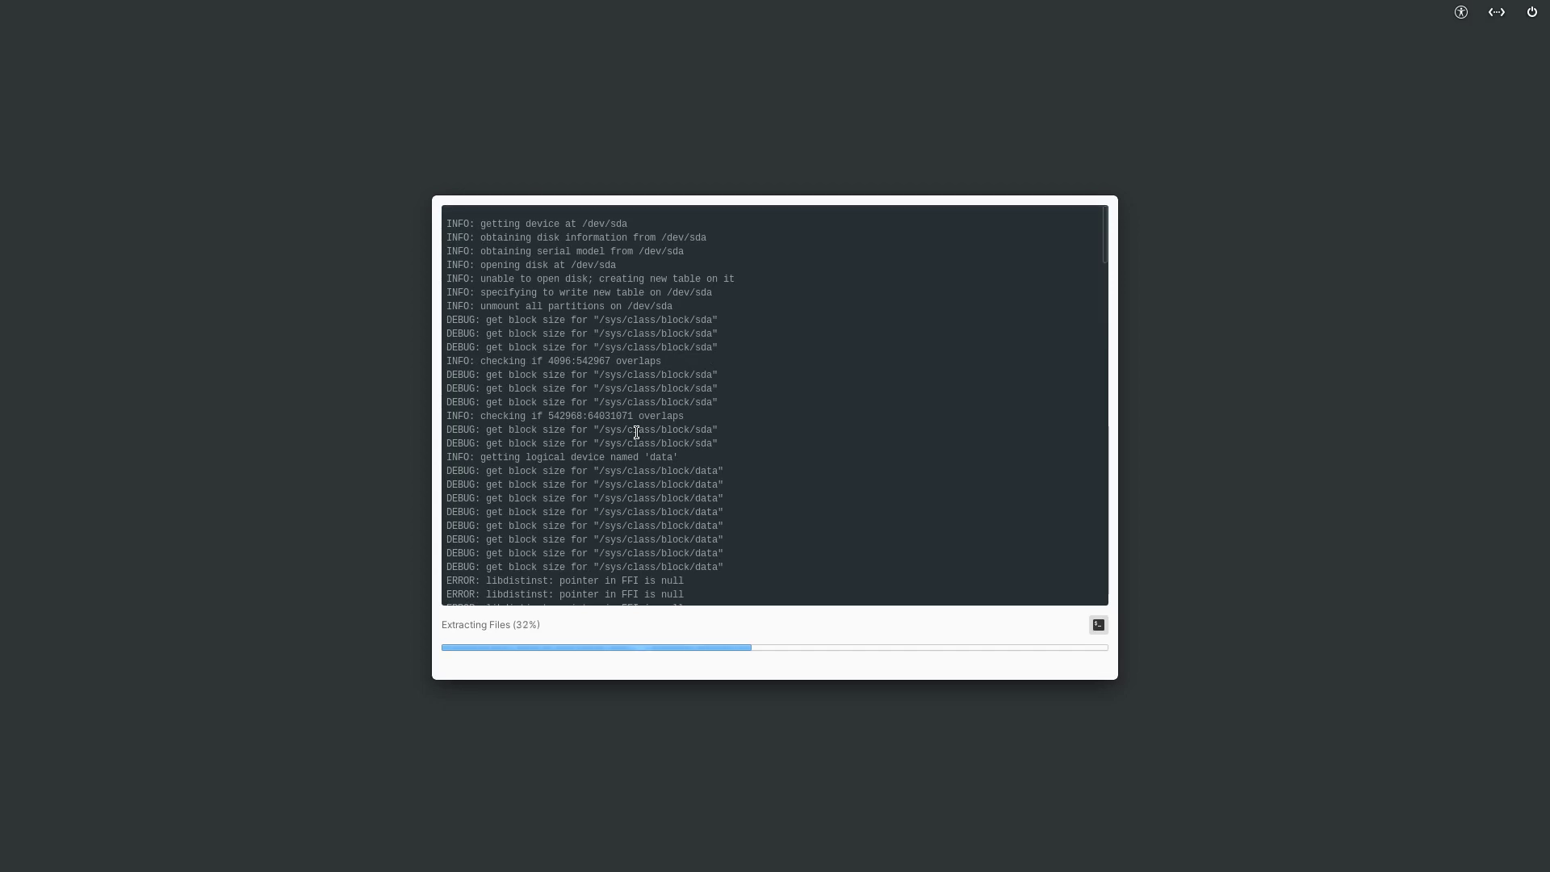
pyautogui.scroll(5, 636, 431)
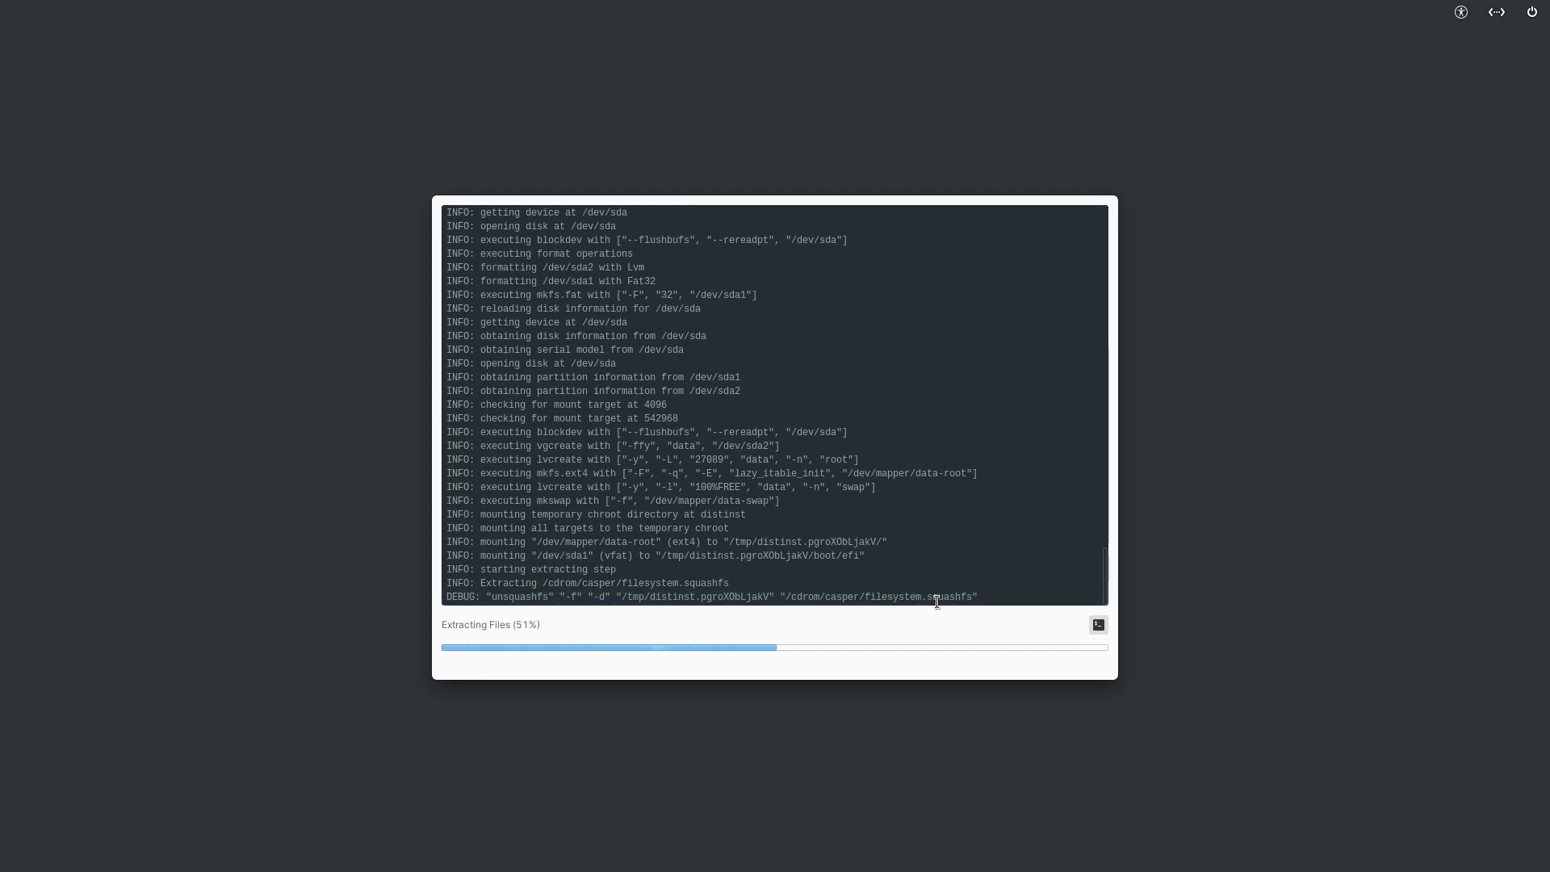
# - Highlight log entries like the casper squashfs path, /boot/efi mount and lvcreate swap command
pyautogui.moveTo(926, 597); pyautogui.dragTo(973, 597)
pyautogui.moveTo(831, 597); pyautogui.dragTo(849, 612)
pyautogui.click(849, 590)
pyautogui.moveTo(808, 557); pyautogui.dragTo(865, 556)
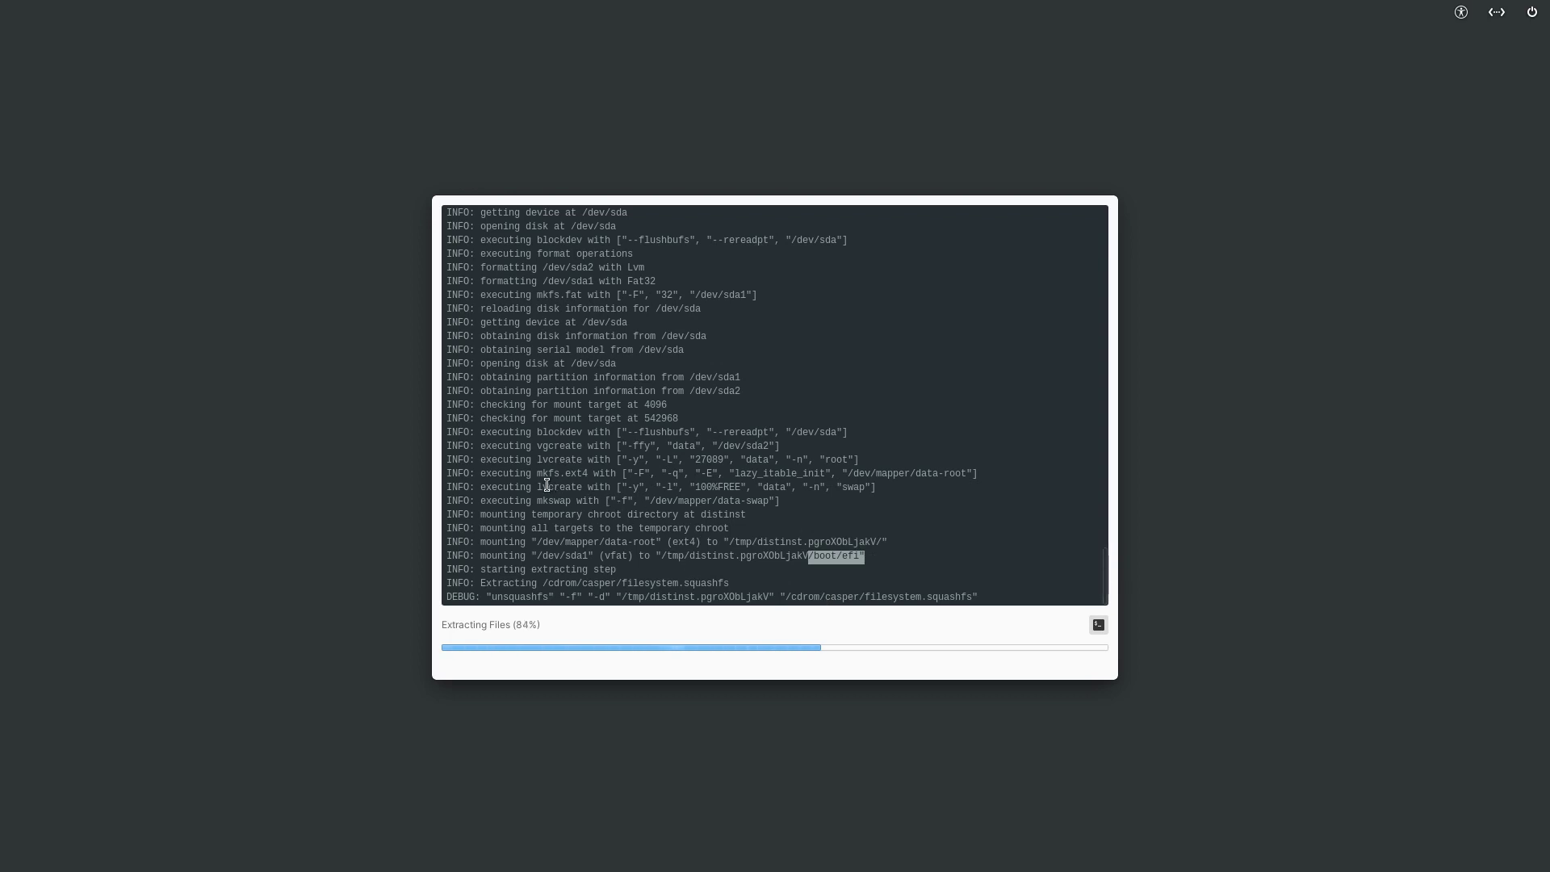
pyautogui.moveTo(532, 486); pyautogui.dragTo(867, 485)
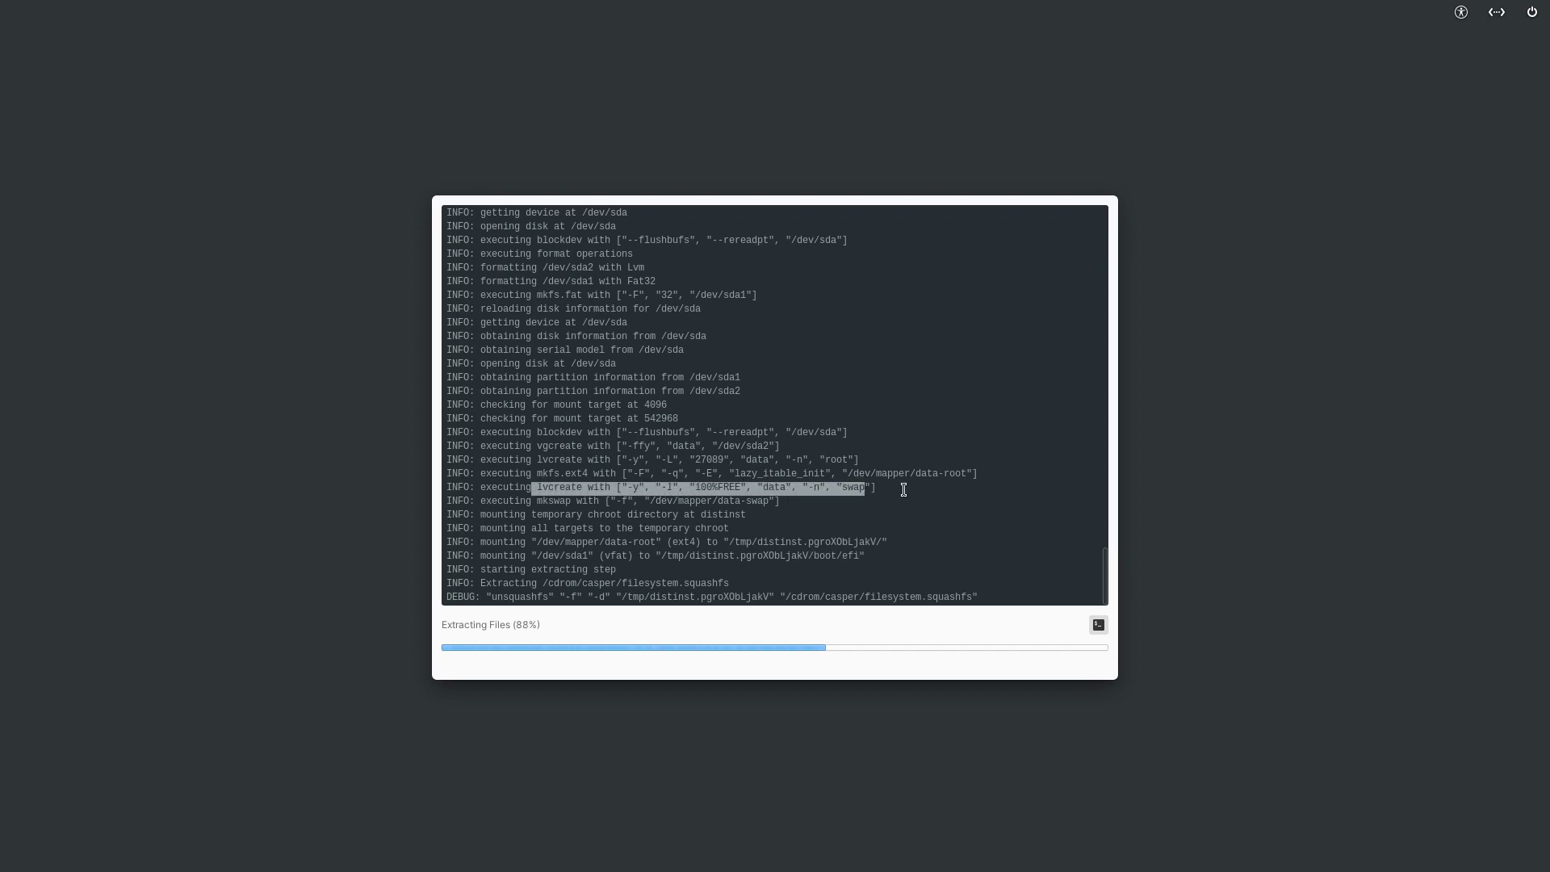
pyautogui.click(904, 487)
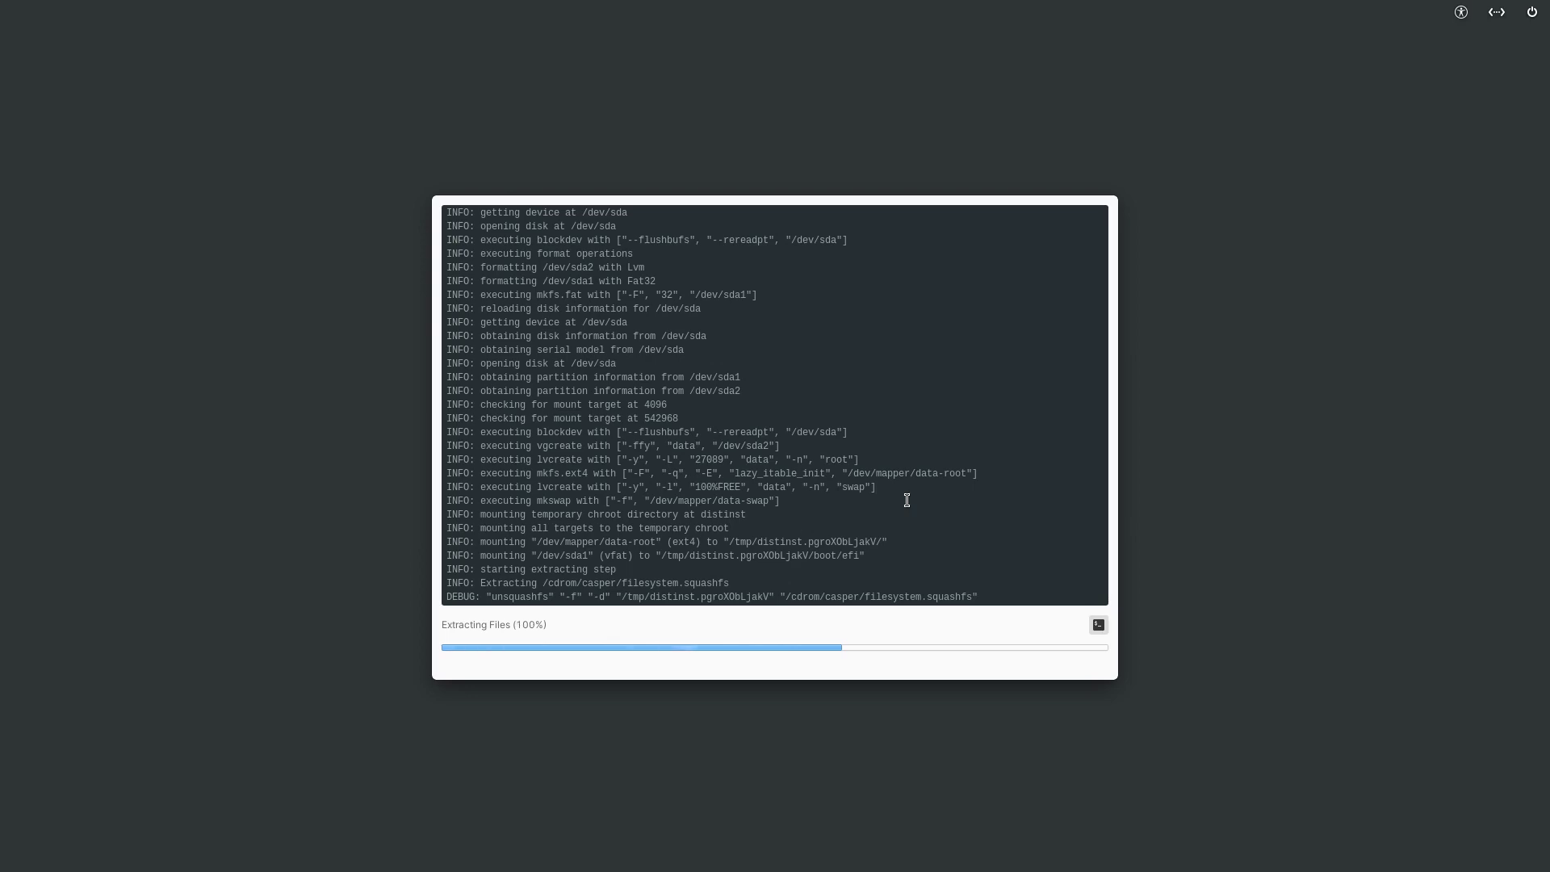
pyautogui.scroll(5, 910, 501)
pyautogui.scroll(-5, 912, 500)
# - Leave the VM's full-screen view and load elementary.io in Chromium on an empty workspace
pyautogui.press('Control_R+f')
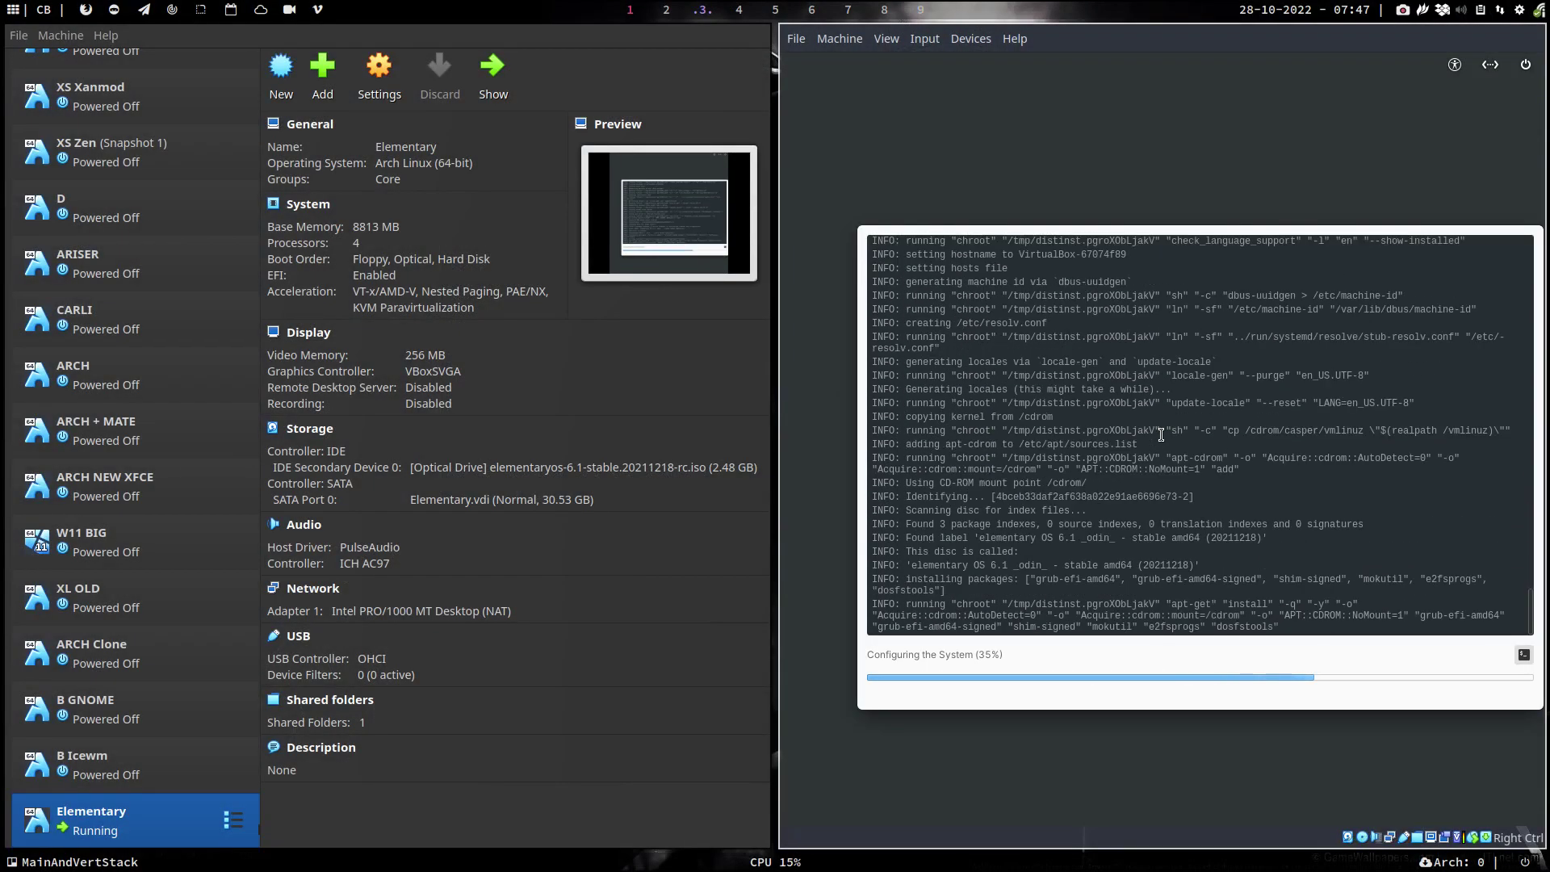
pyautogui.click(666, 10)
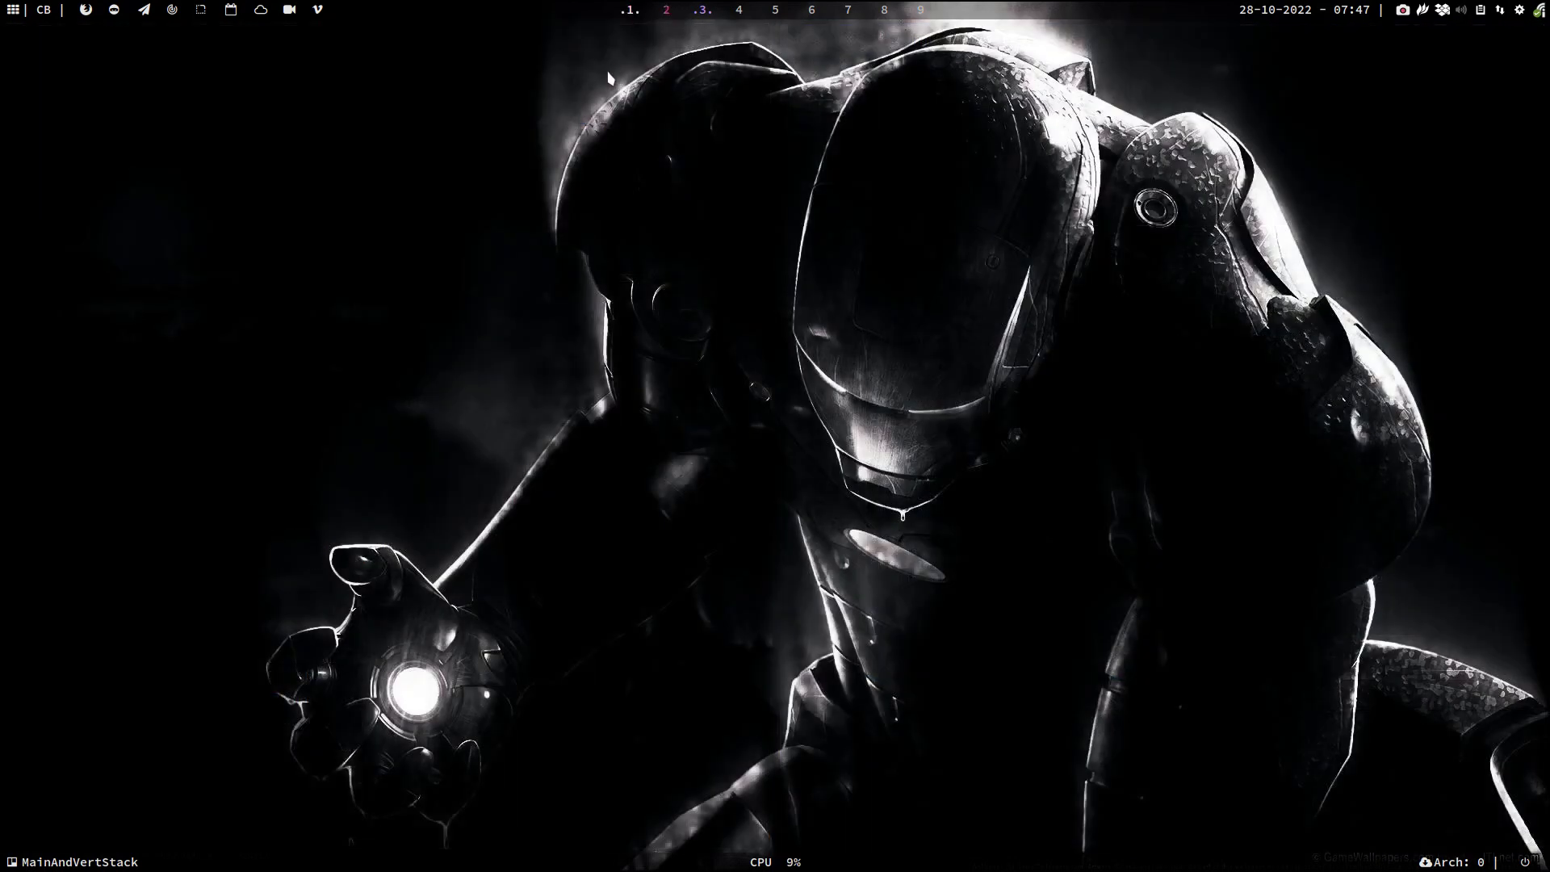
pyautogui.press('super+b')
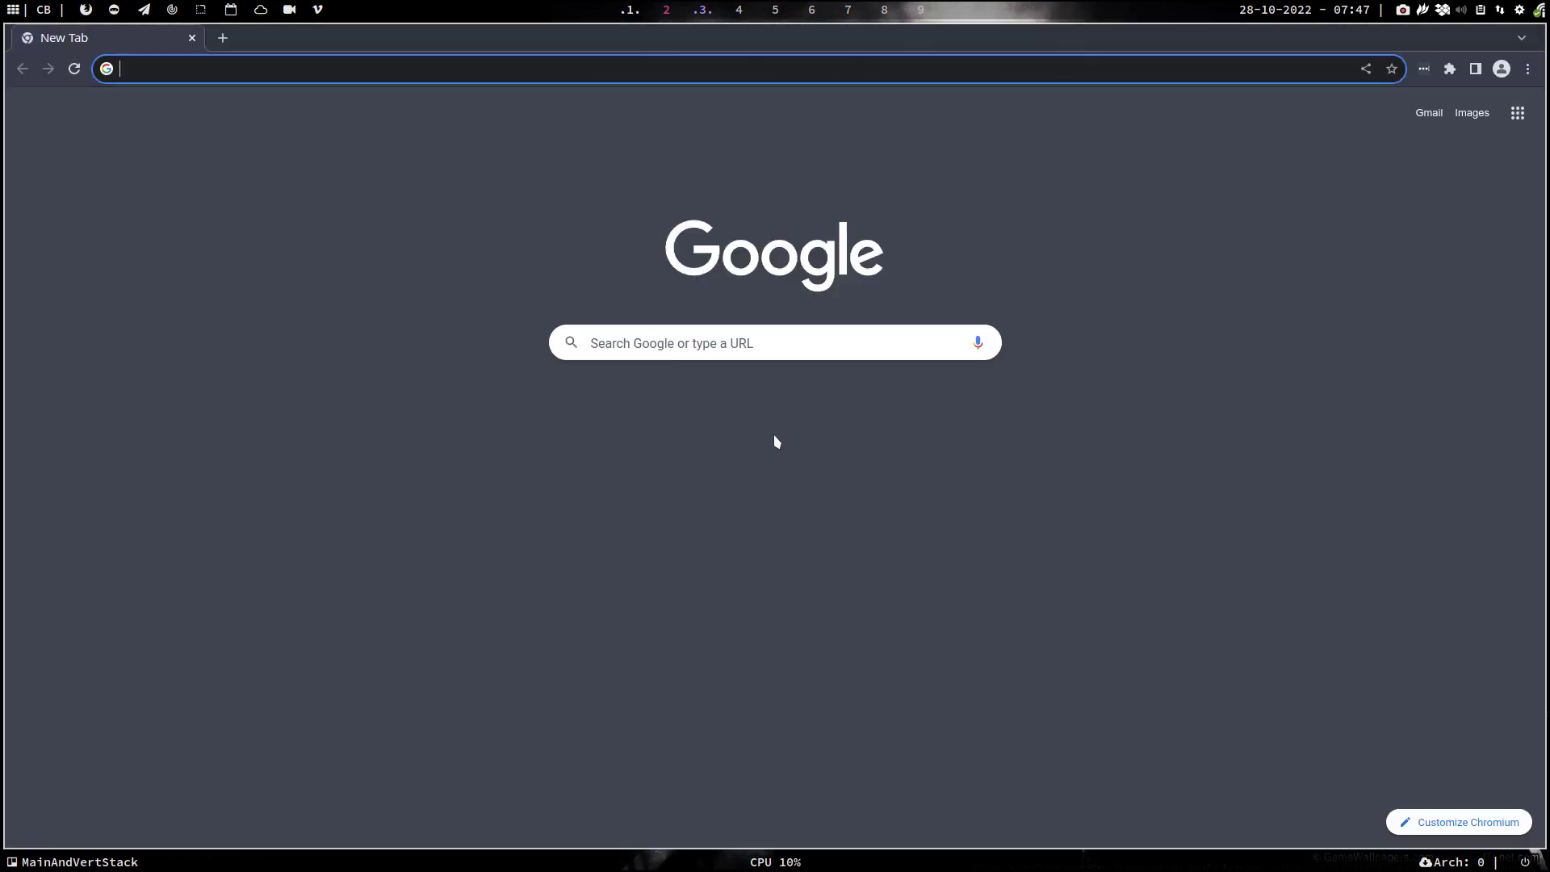
pyautogui.write('eleme')
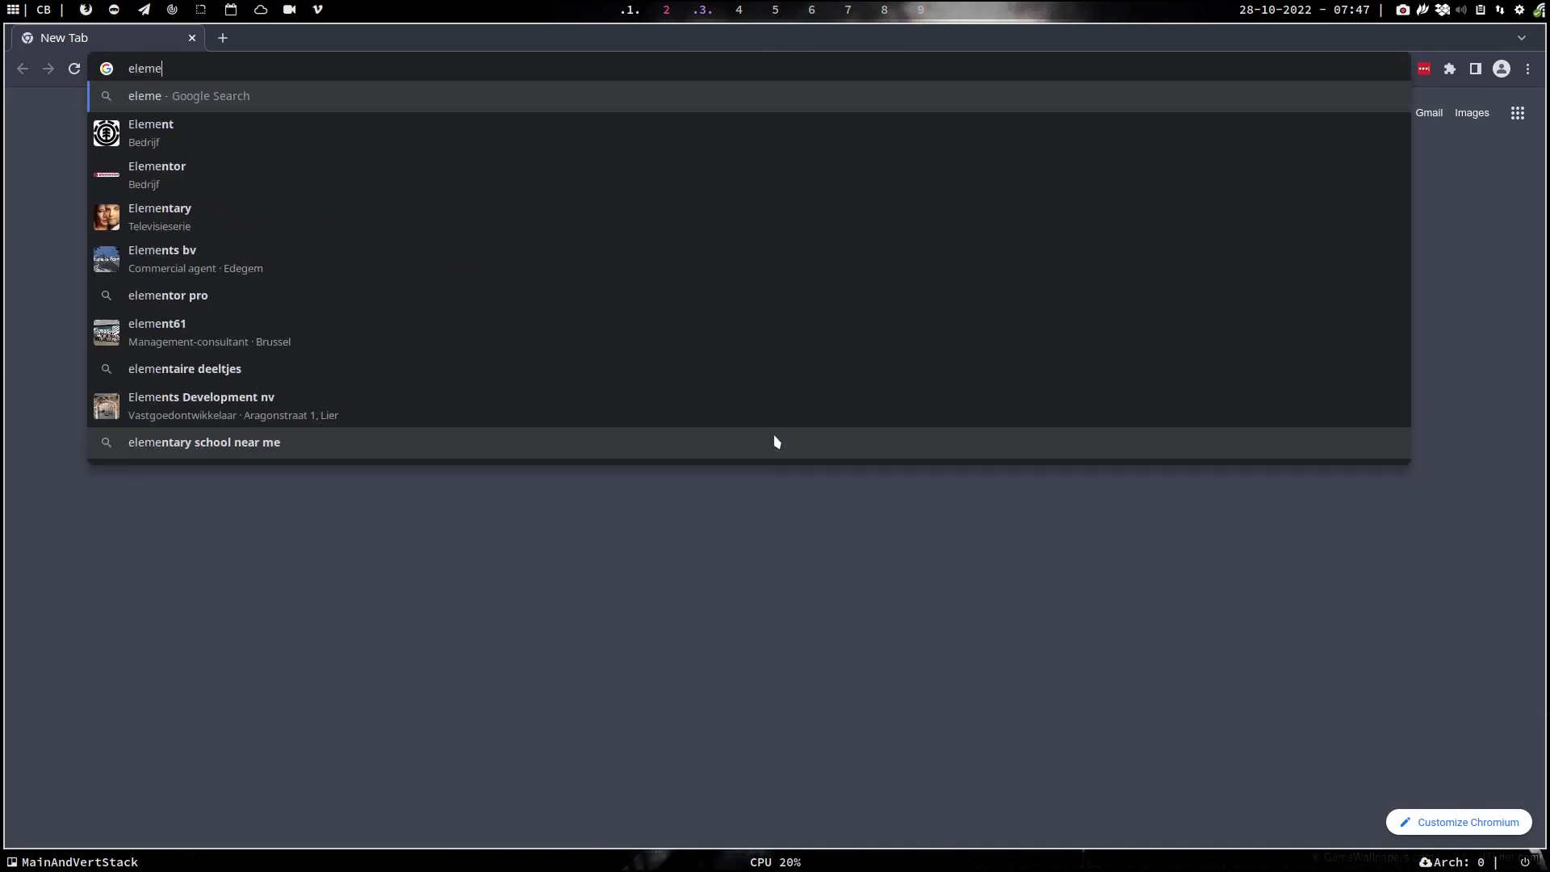
pyautogui.write('ntary.iso')
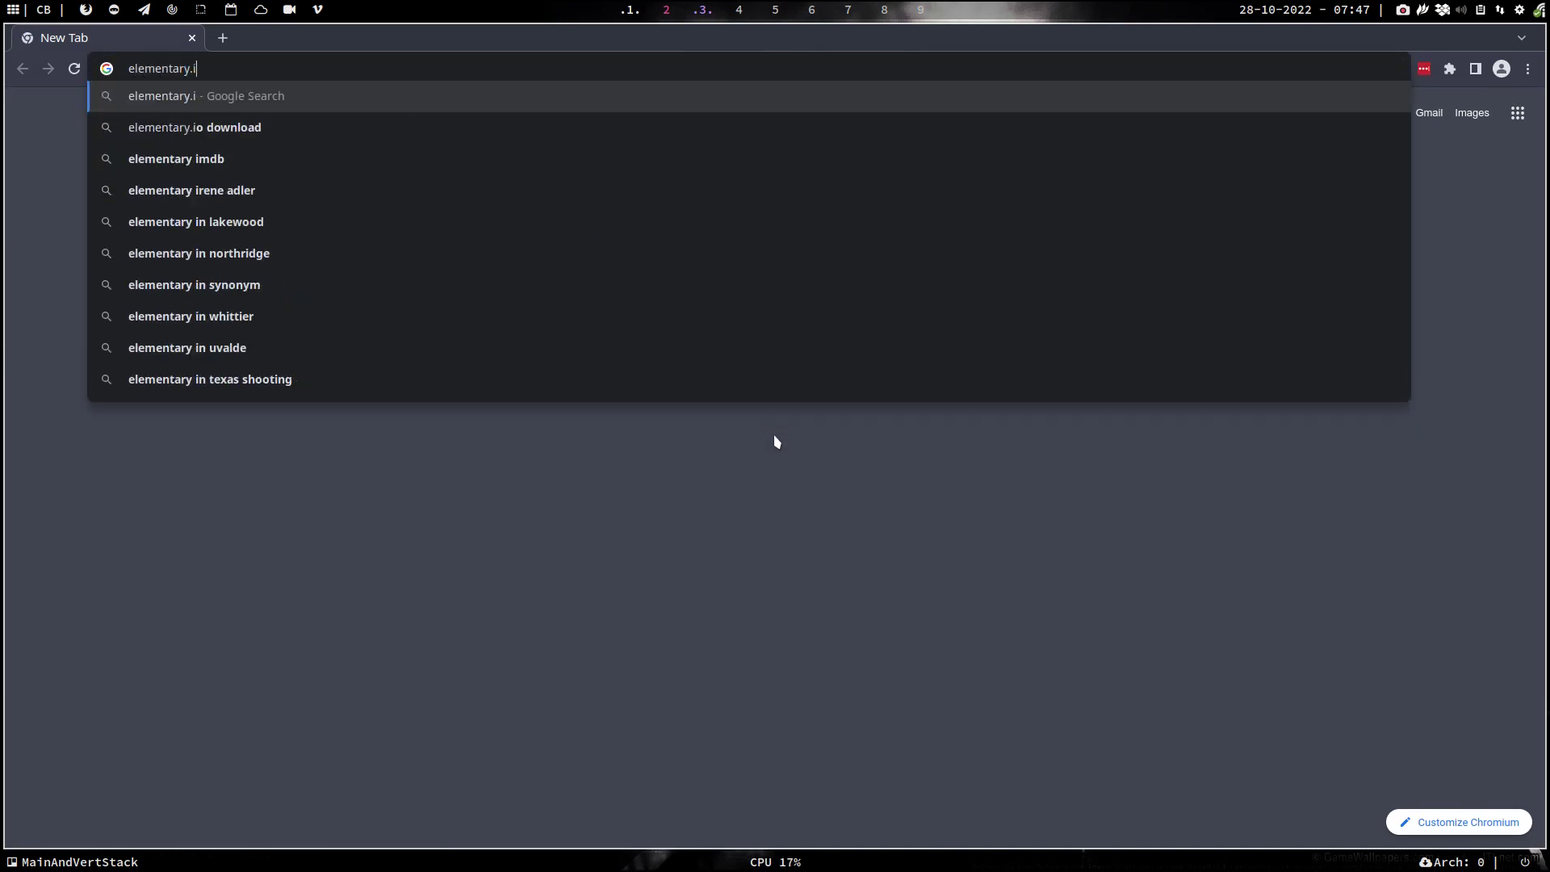
pyautogui.press('BackSpace')
pyautogui.press('BackSpace')
pyautogui.write('o')
pyautogui.press('Return')
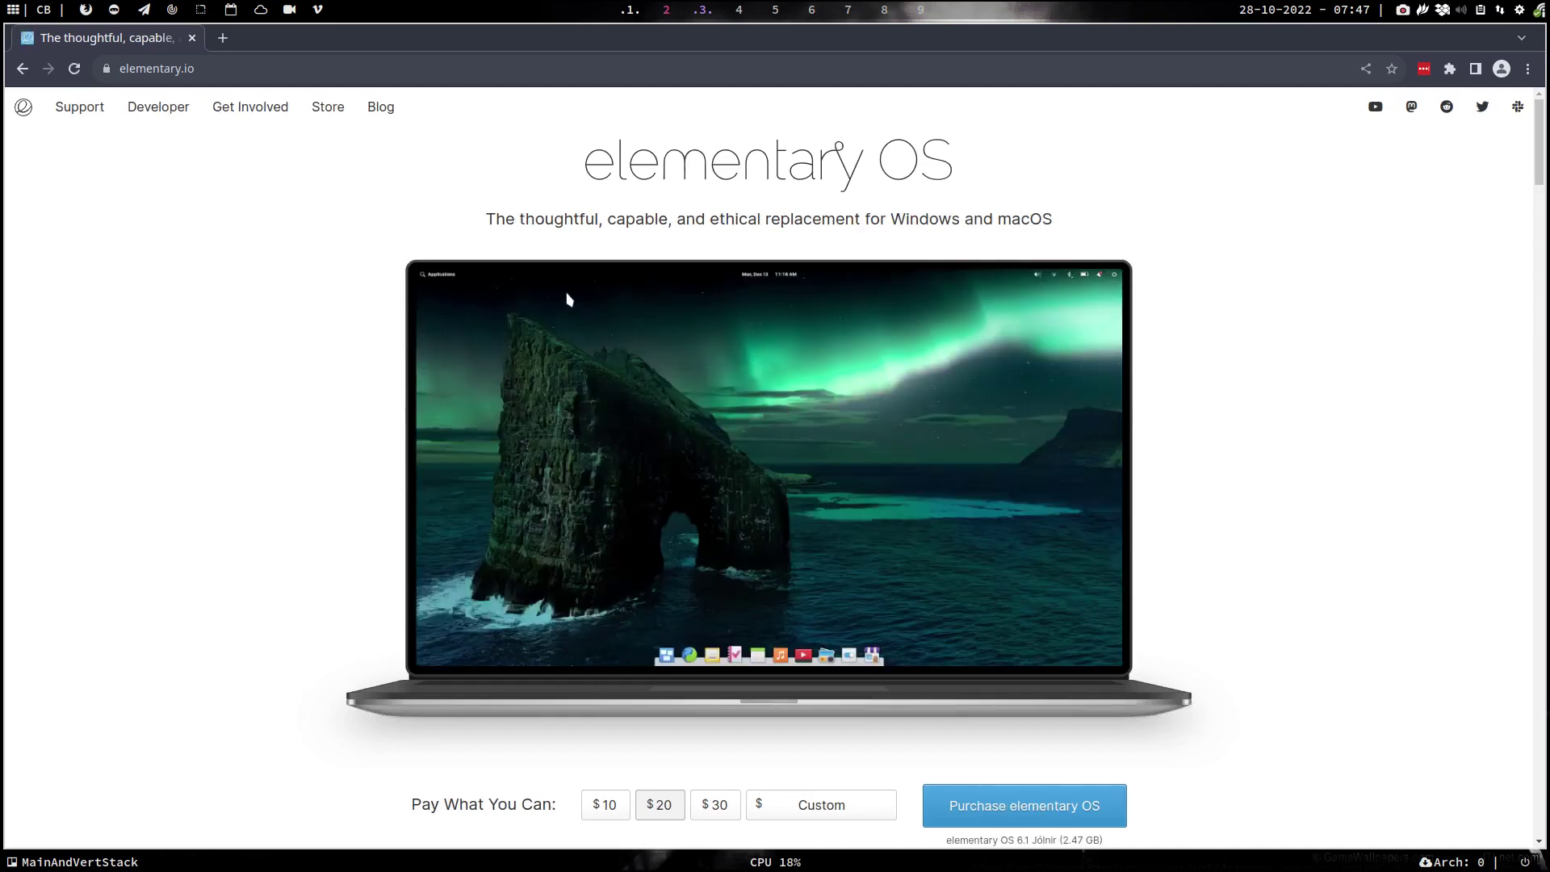
# - Enter 0 as the custom pay-what-you-can amount and scroll through the download page
pyautogui.scroll(-3, 235, 446)
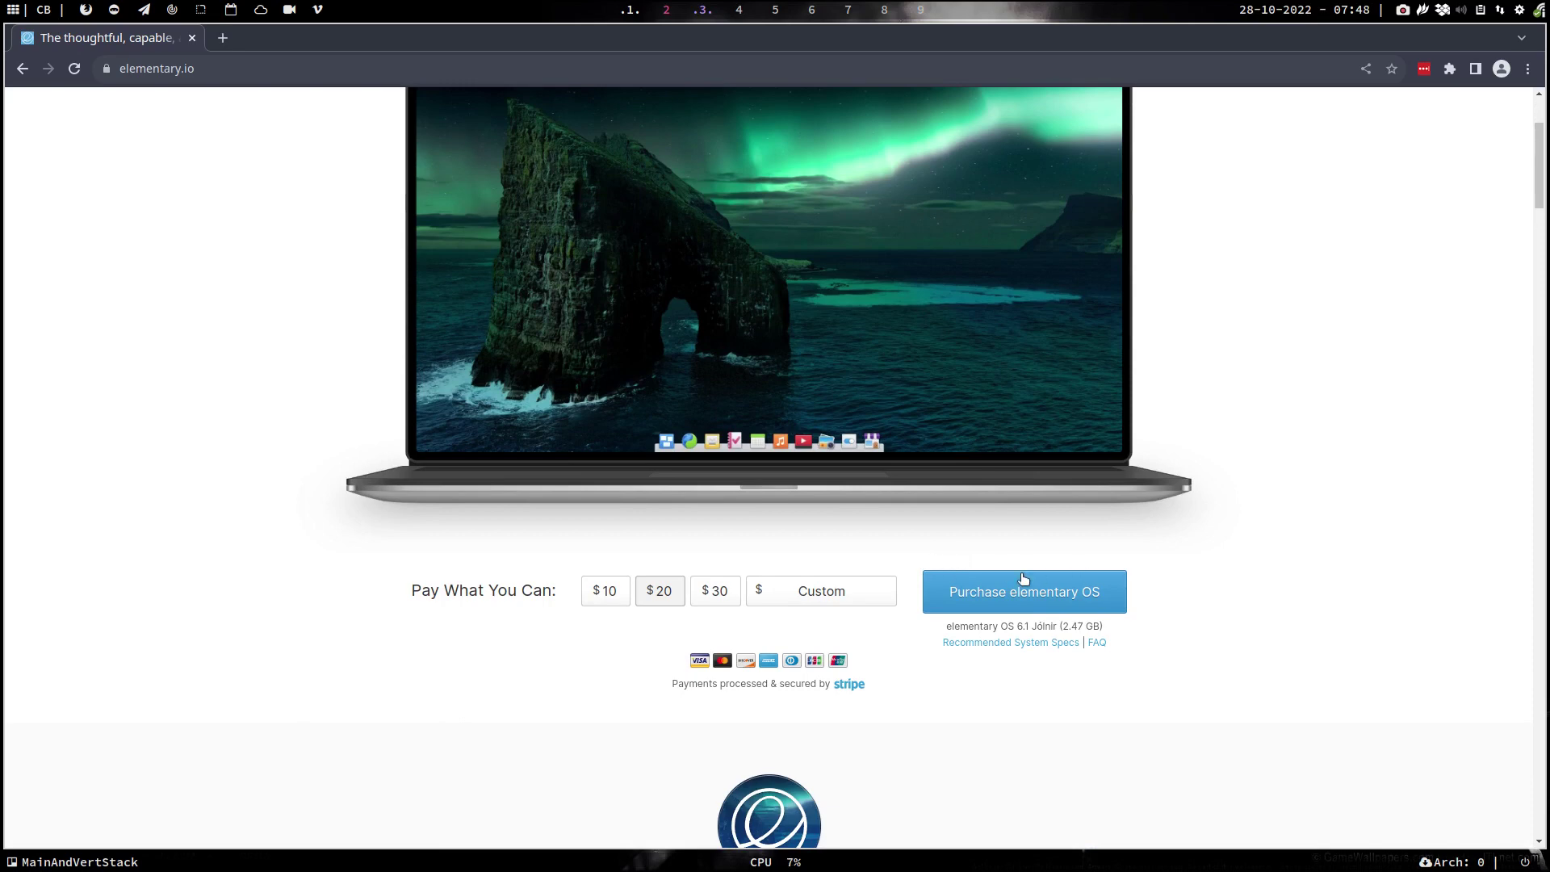
pyautogui.click(829, 594)
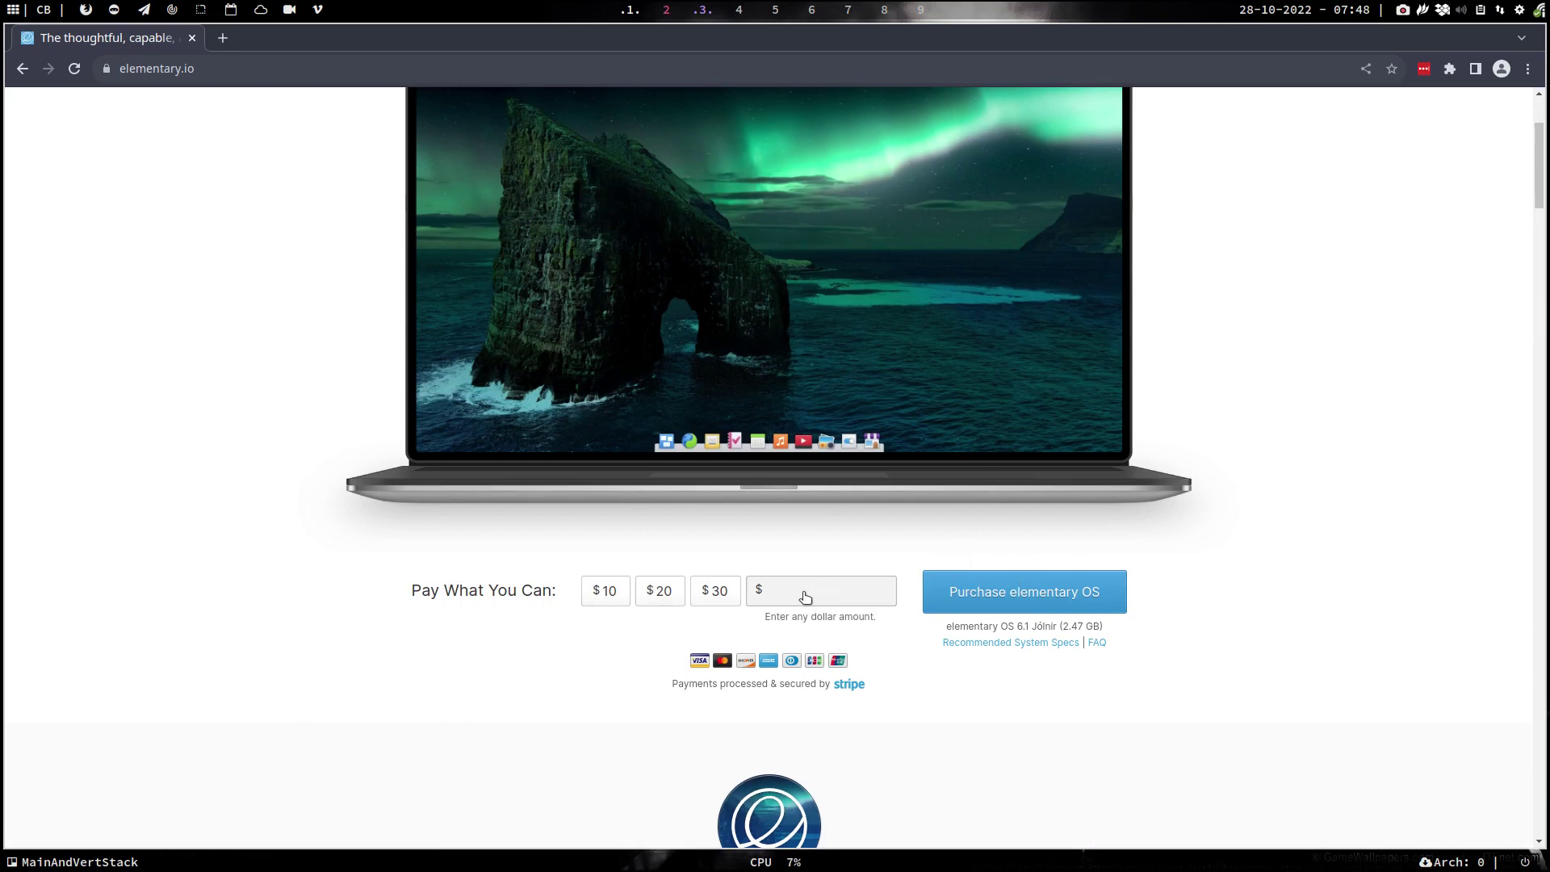
pyautogui.write('0')
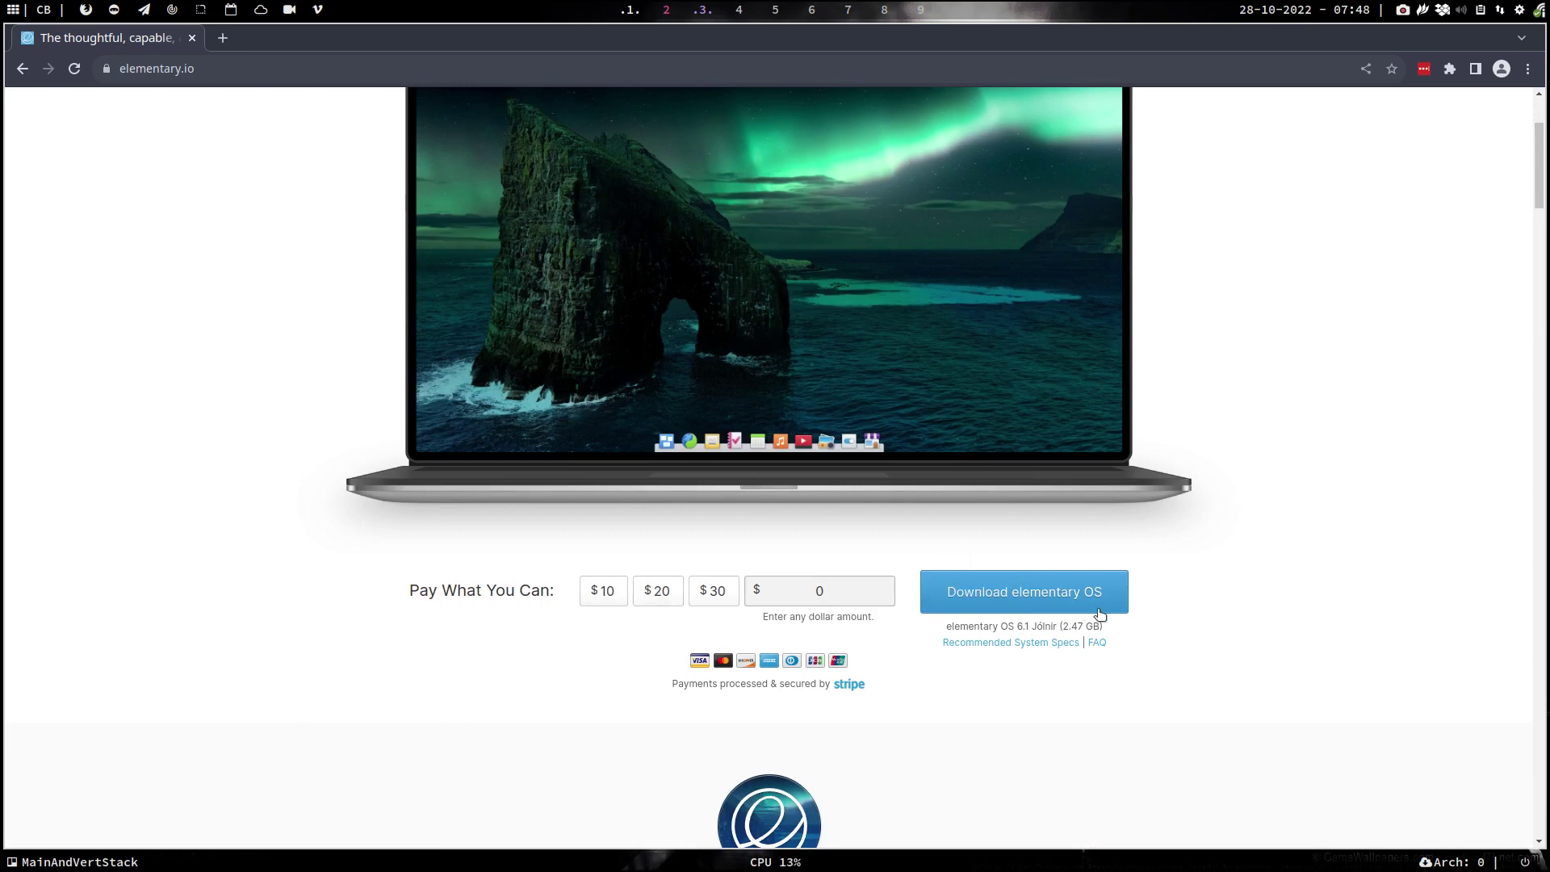
pyautogui.scroll(-7, 1099, 615)
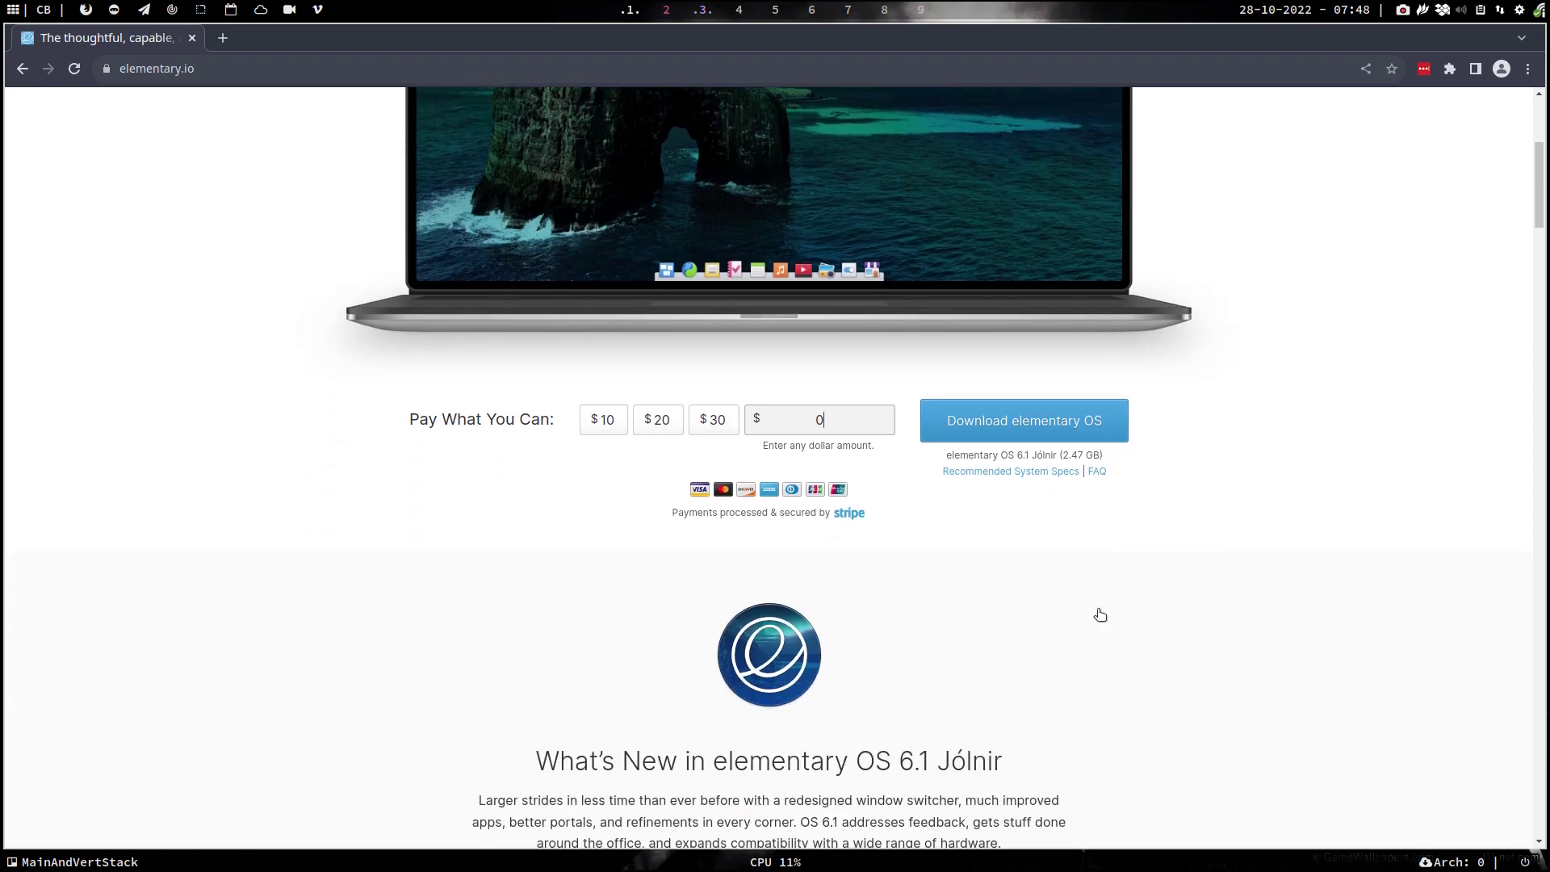
pyautogui.scroll(-2, 1099, 615)
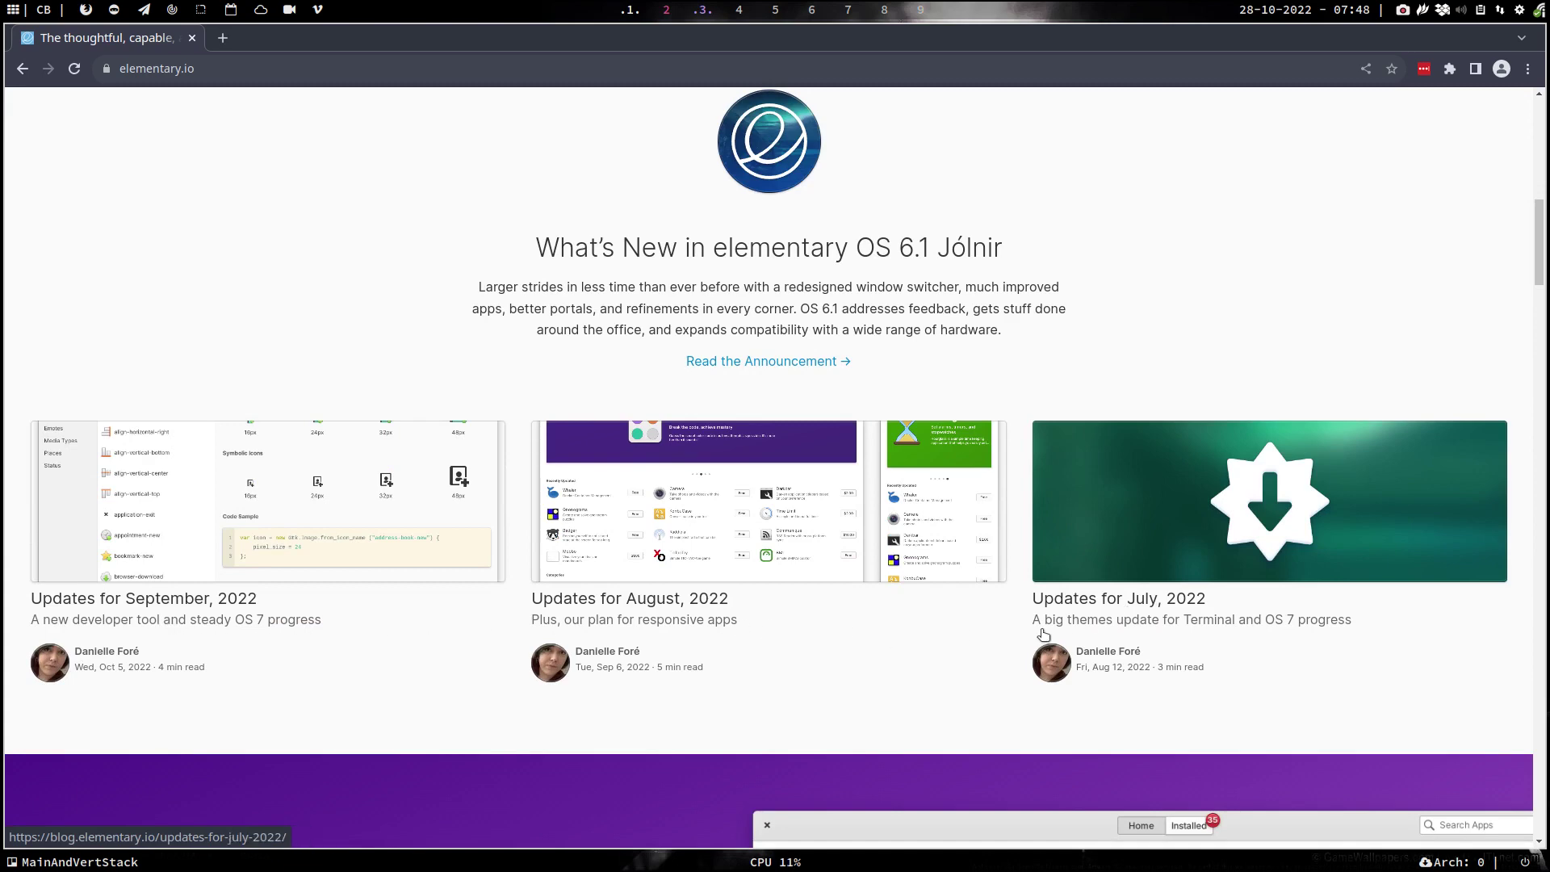
pyautogui.scroll(-2, 959, 643)
pyautogui.scroll(-8, 959, 643)
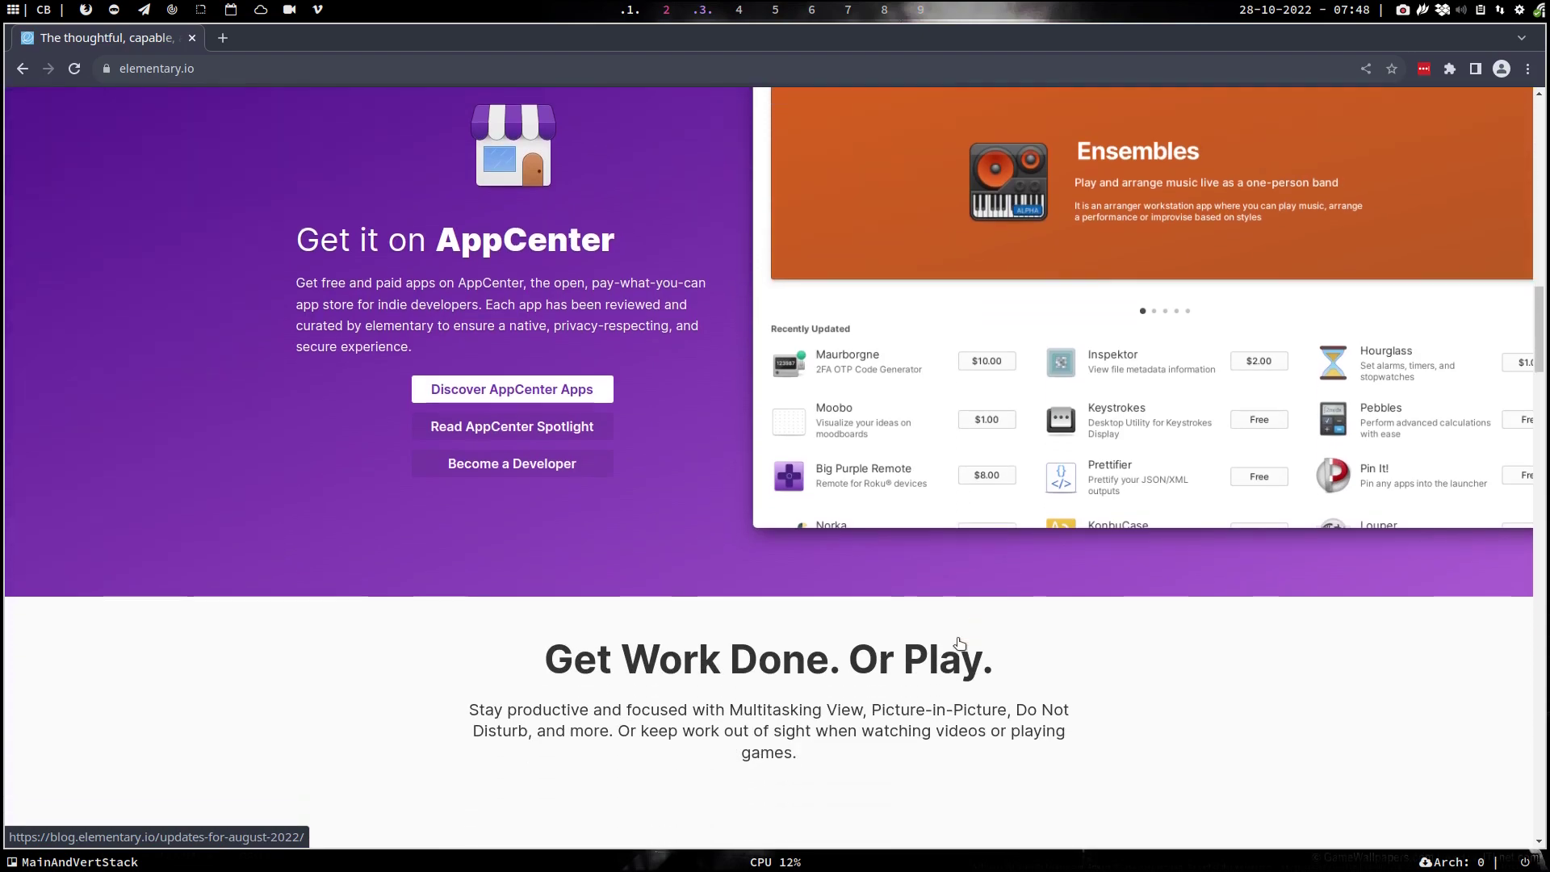
pyautogui.scroll(-6, 959, 644)
pyautogui.scroll(-20, 959, 643)
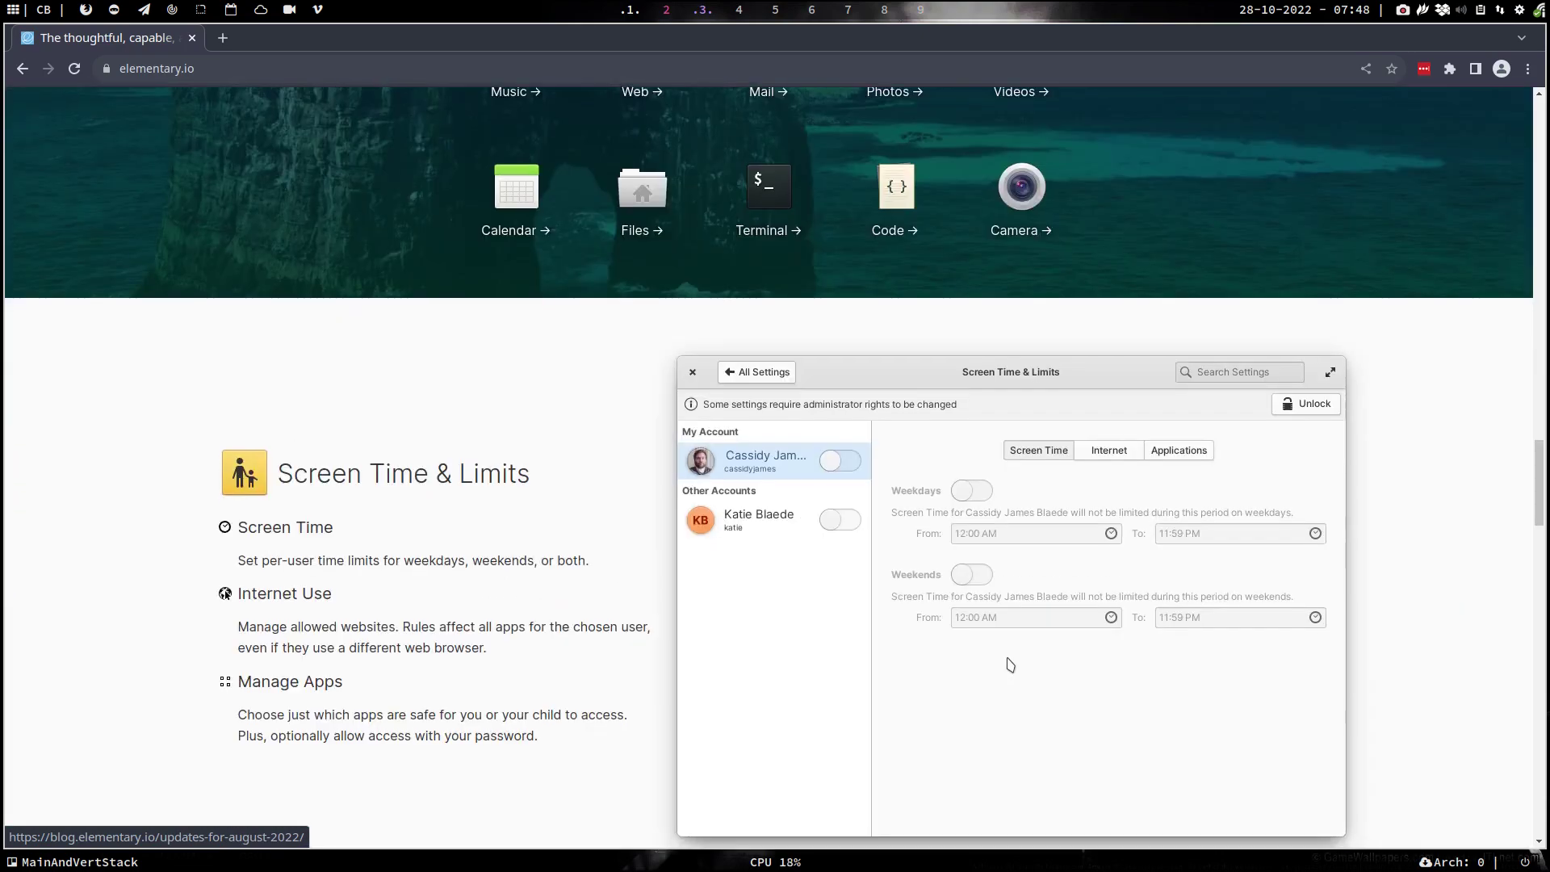
pyautogui.scroll(-15, 1009, 663)
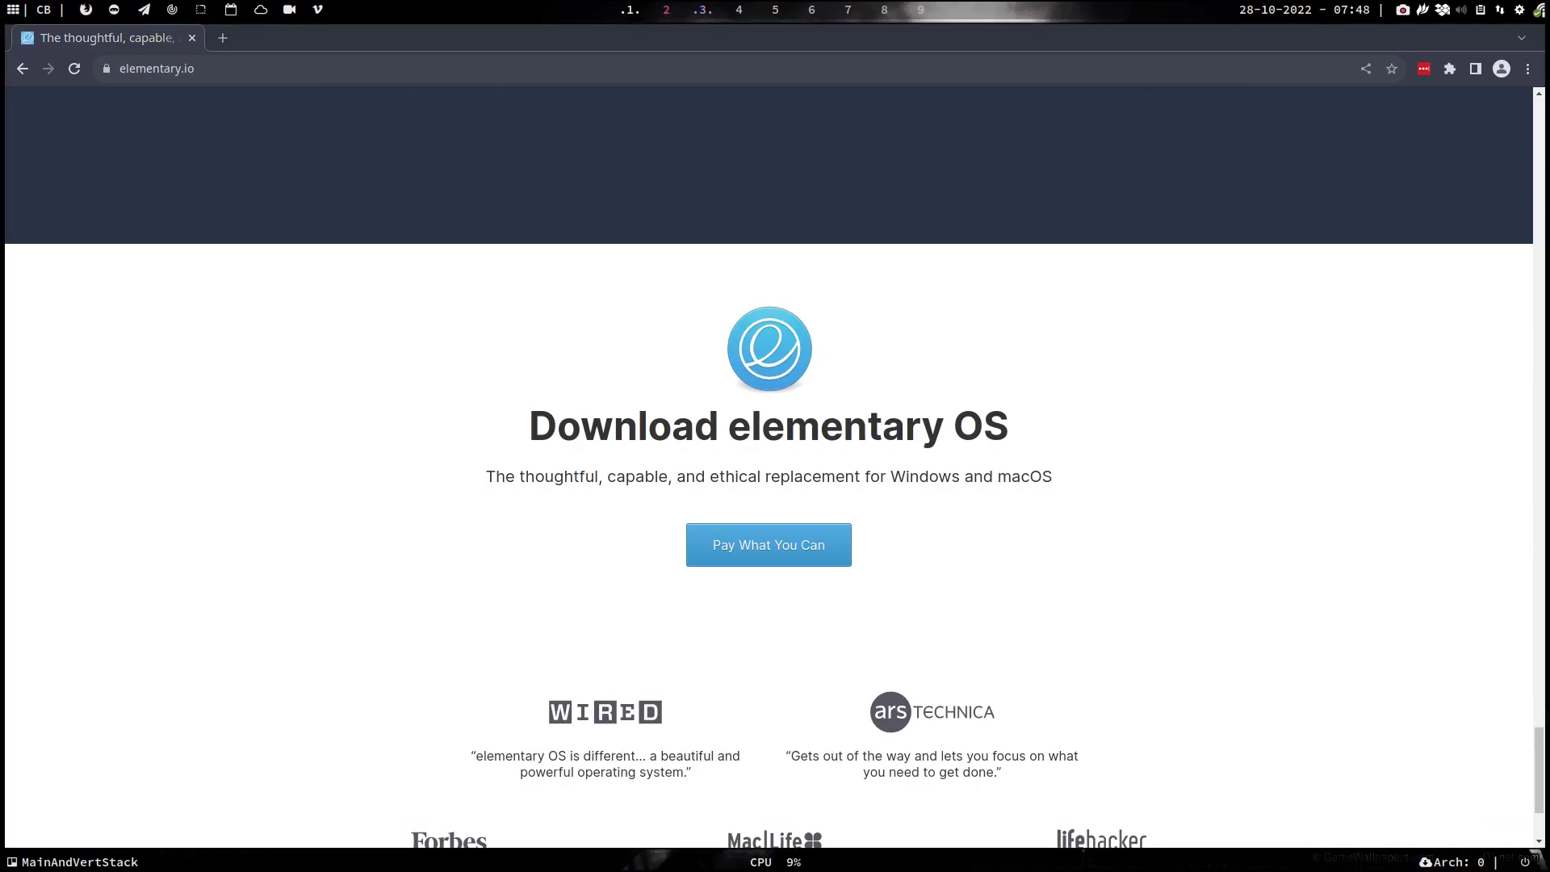
pyautogui.scroll(-3, 926, 523)
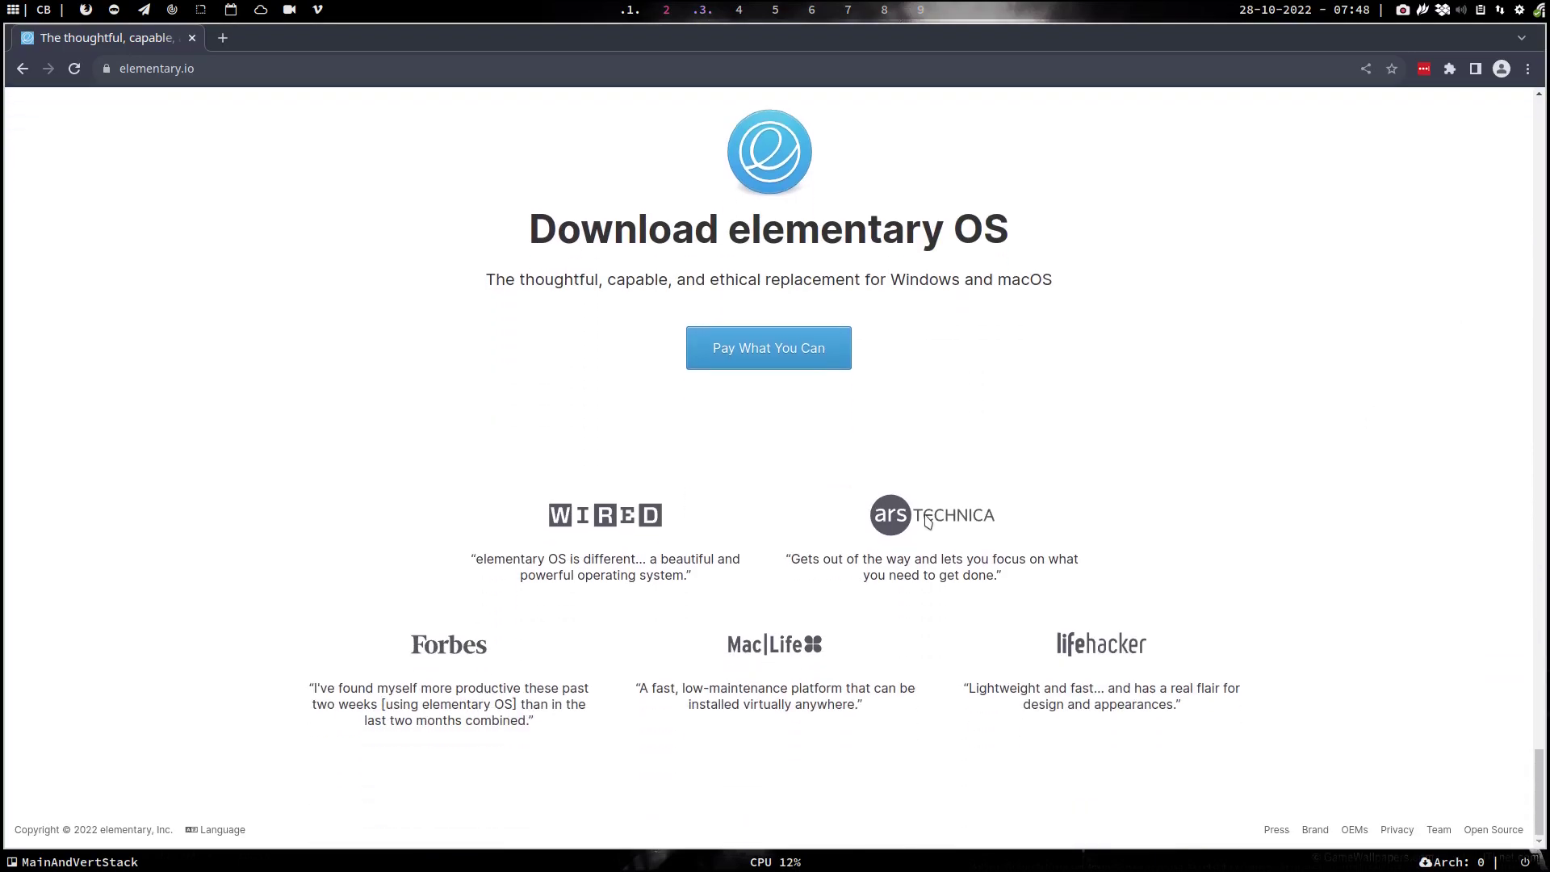
pyautogui.scroll(20, 926, 521)
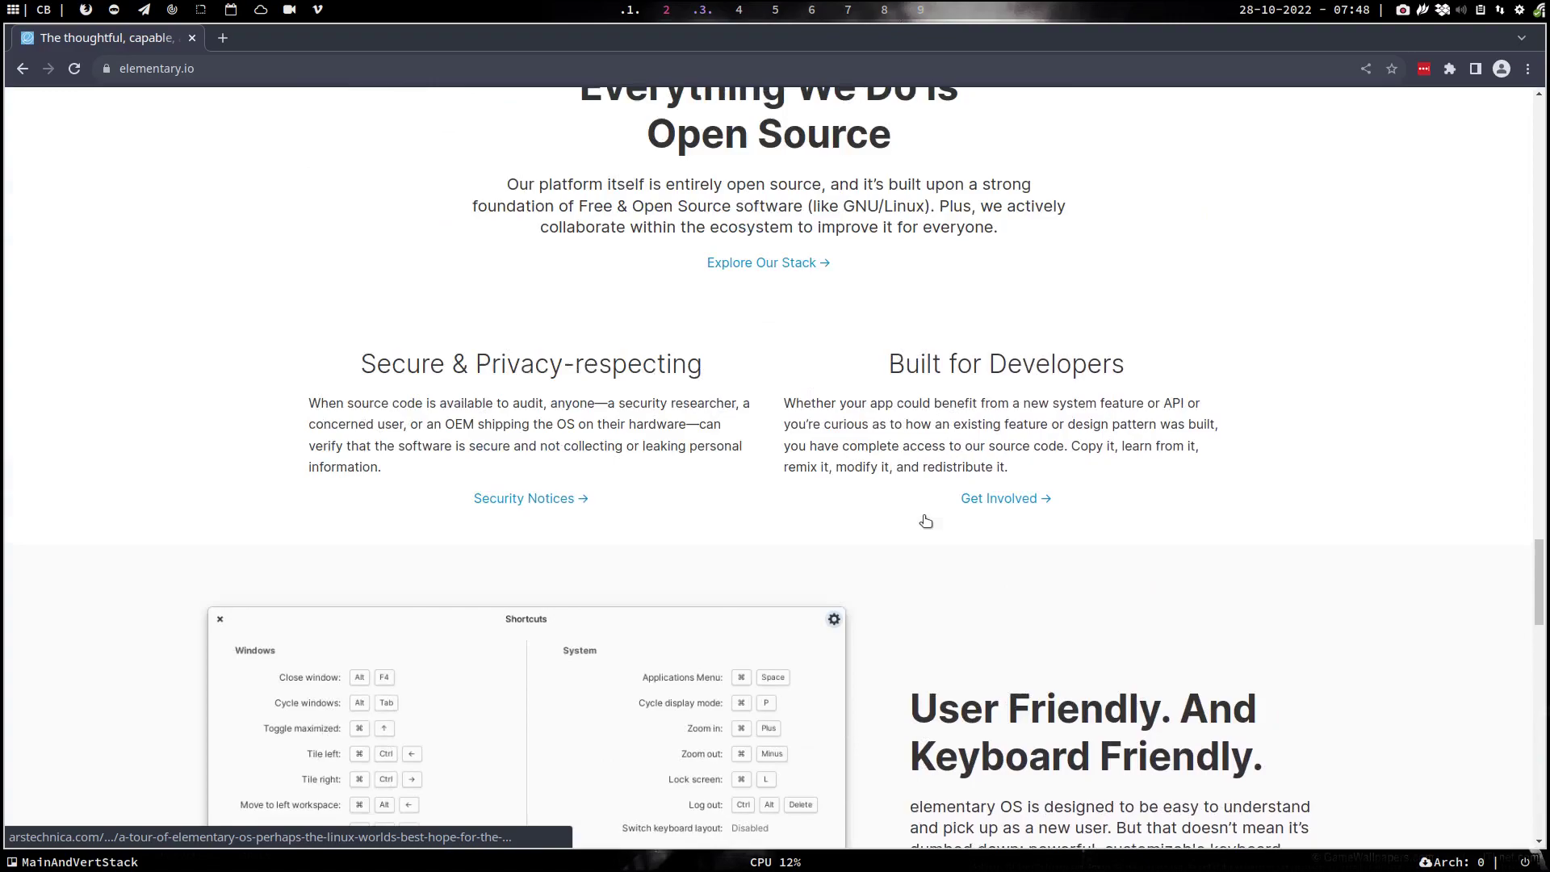
pyautogui.scroll(20, 926, 521)
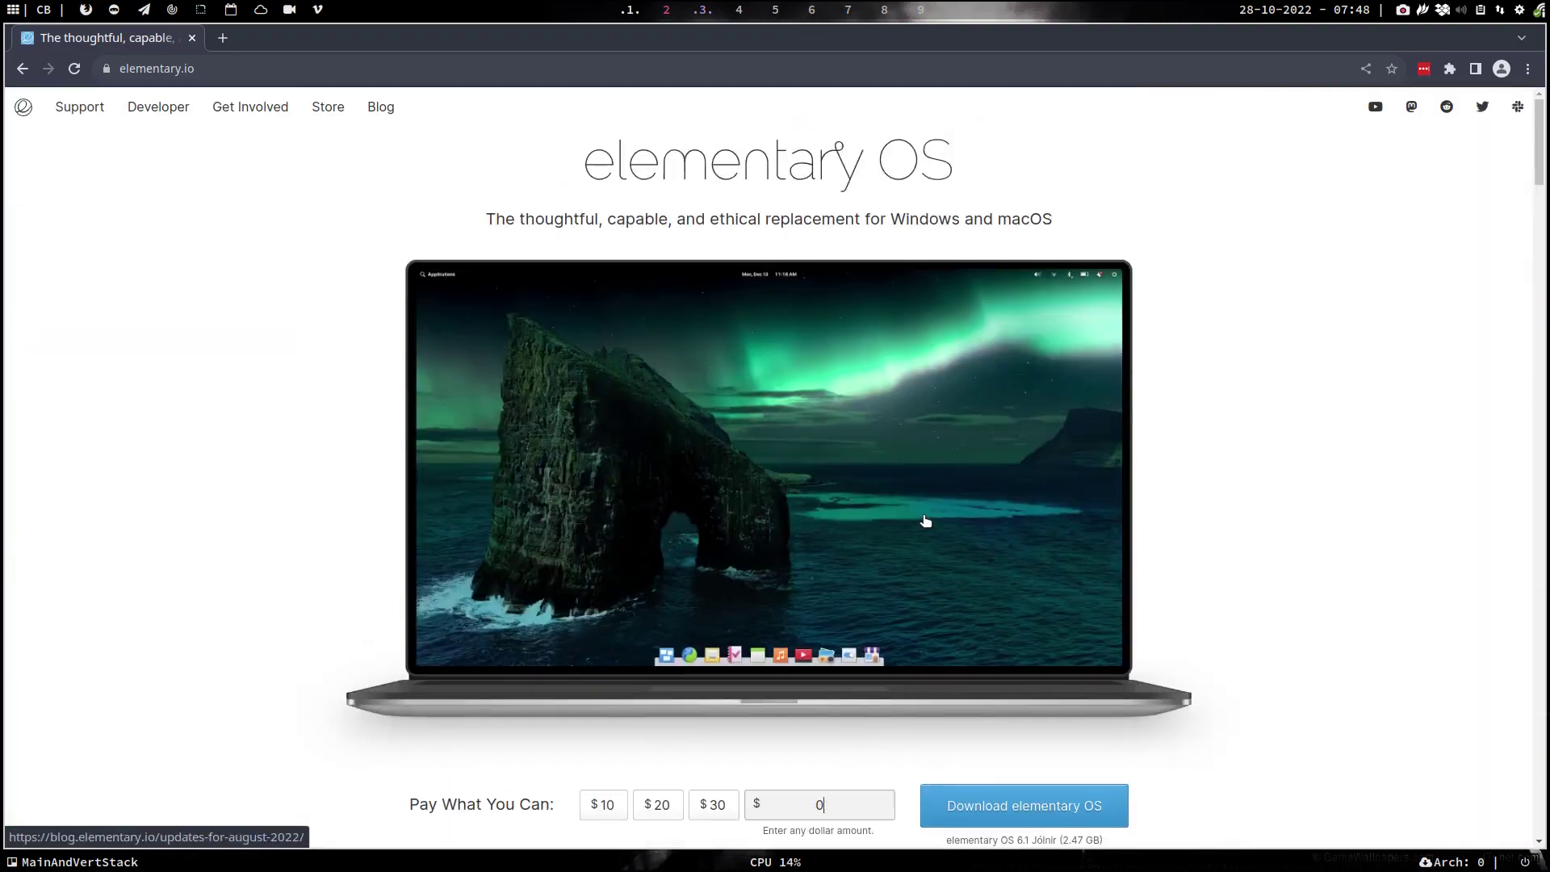
# - Browse the elementary Developer, Get Involved, Store and Blog pages
pyautogui.click(151, 118)
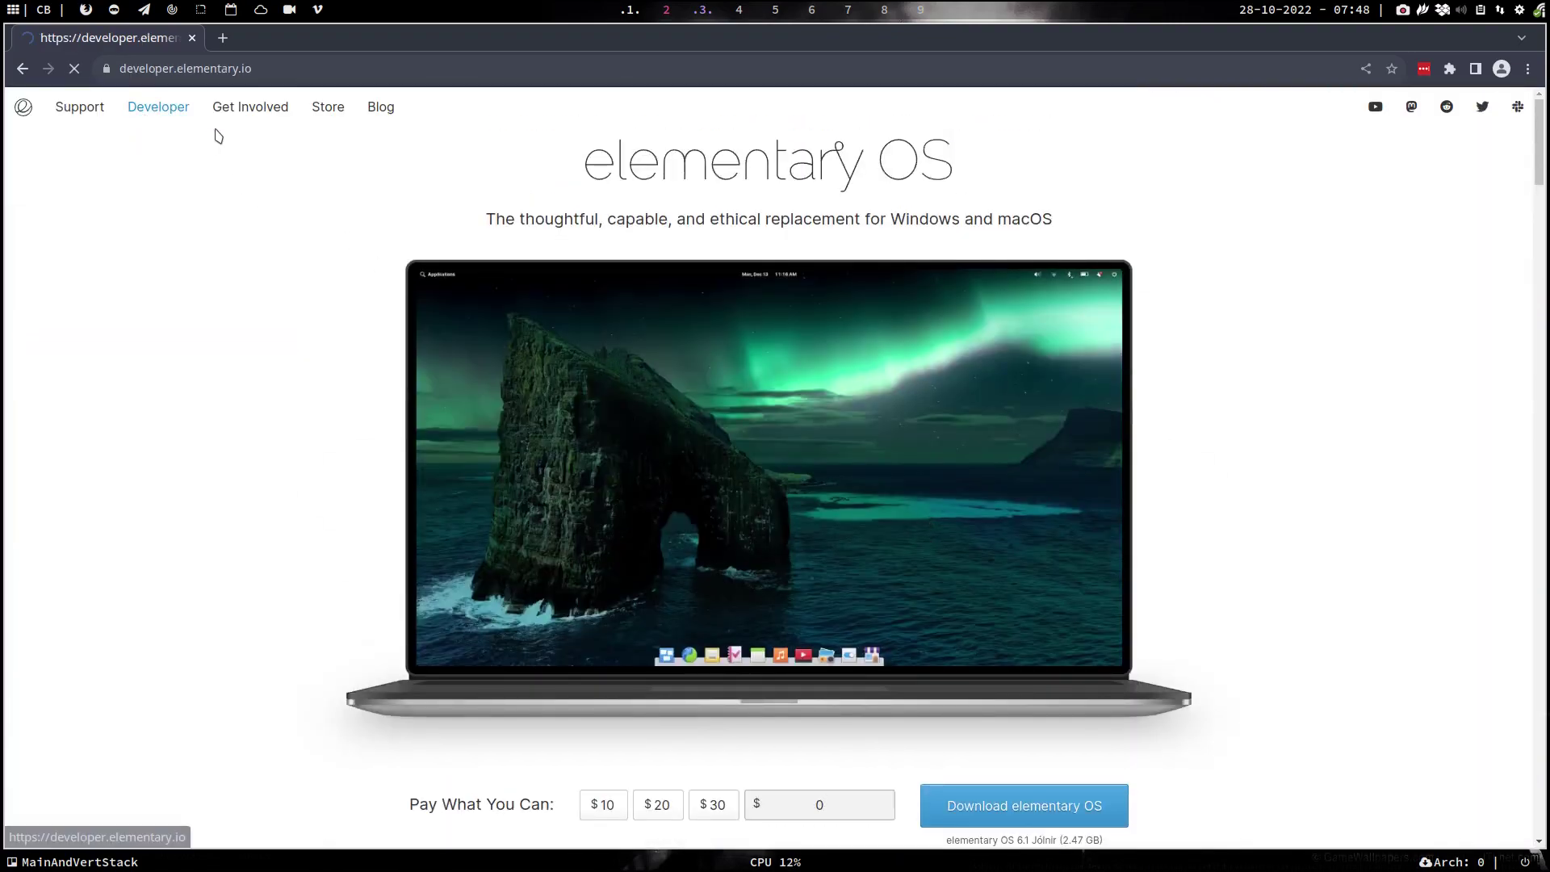
pyautogui.click(245, 111)
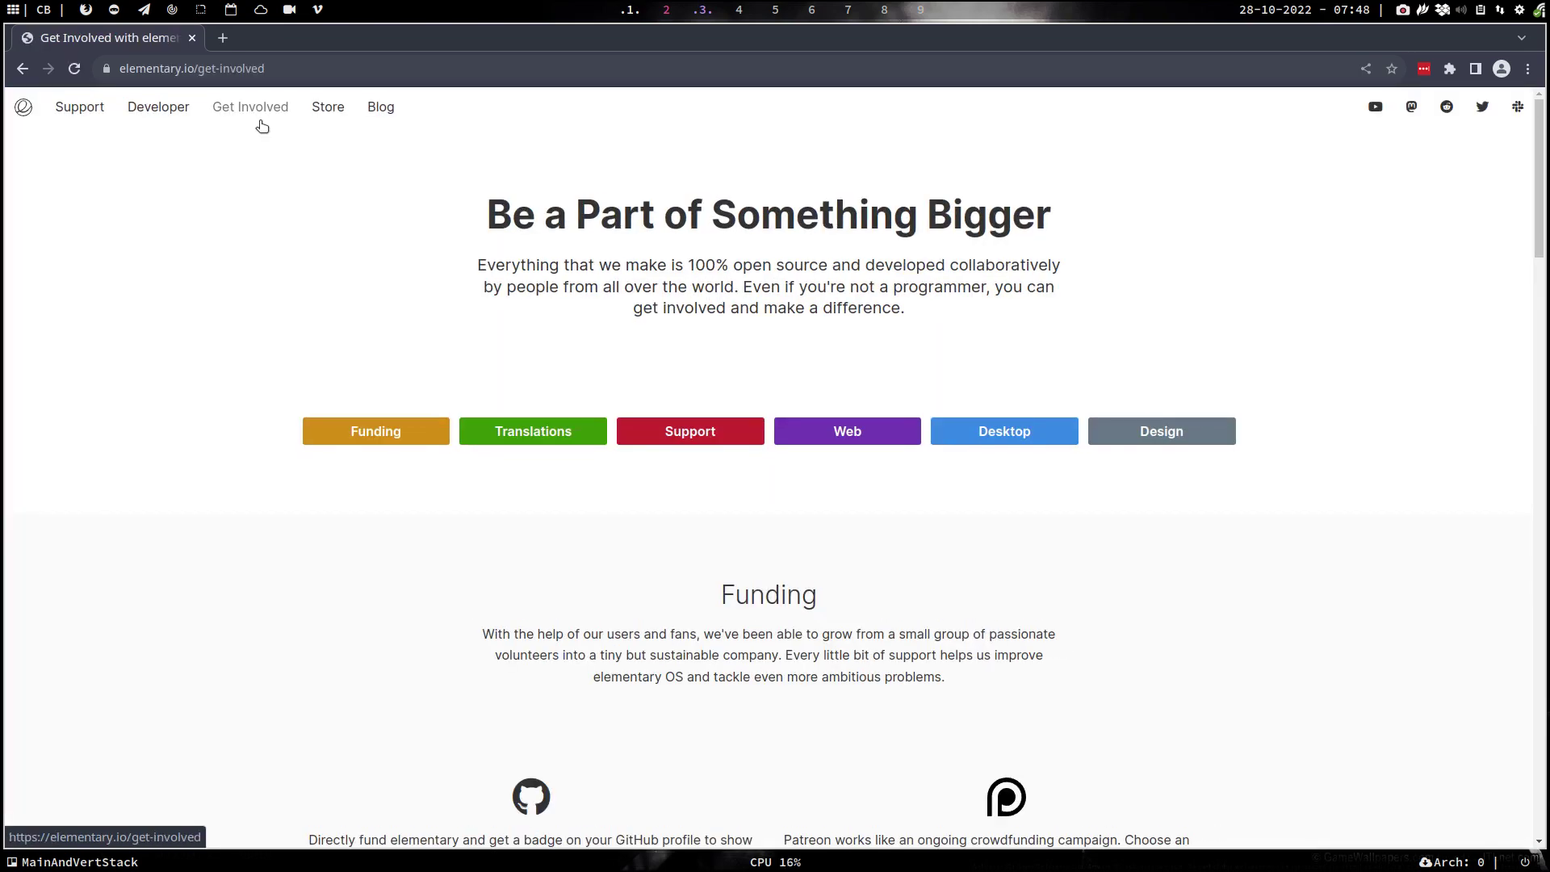
pyautogui.click(331, 113)
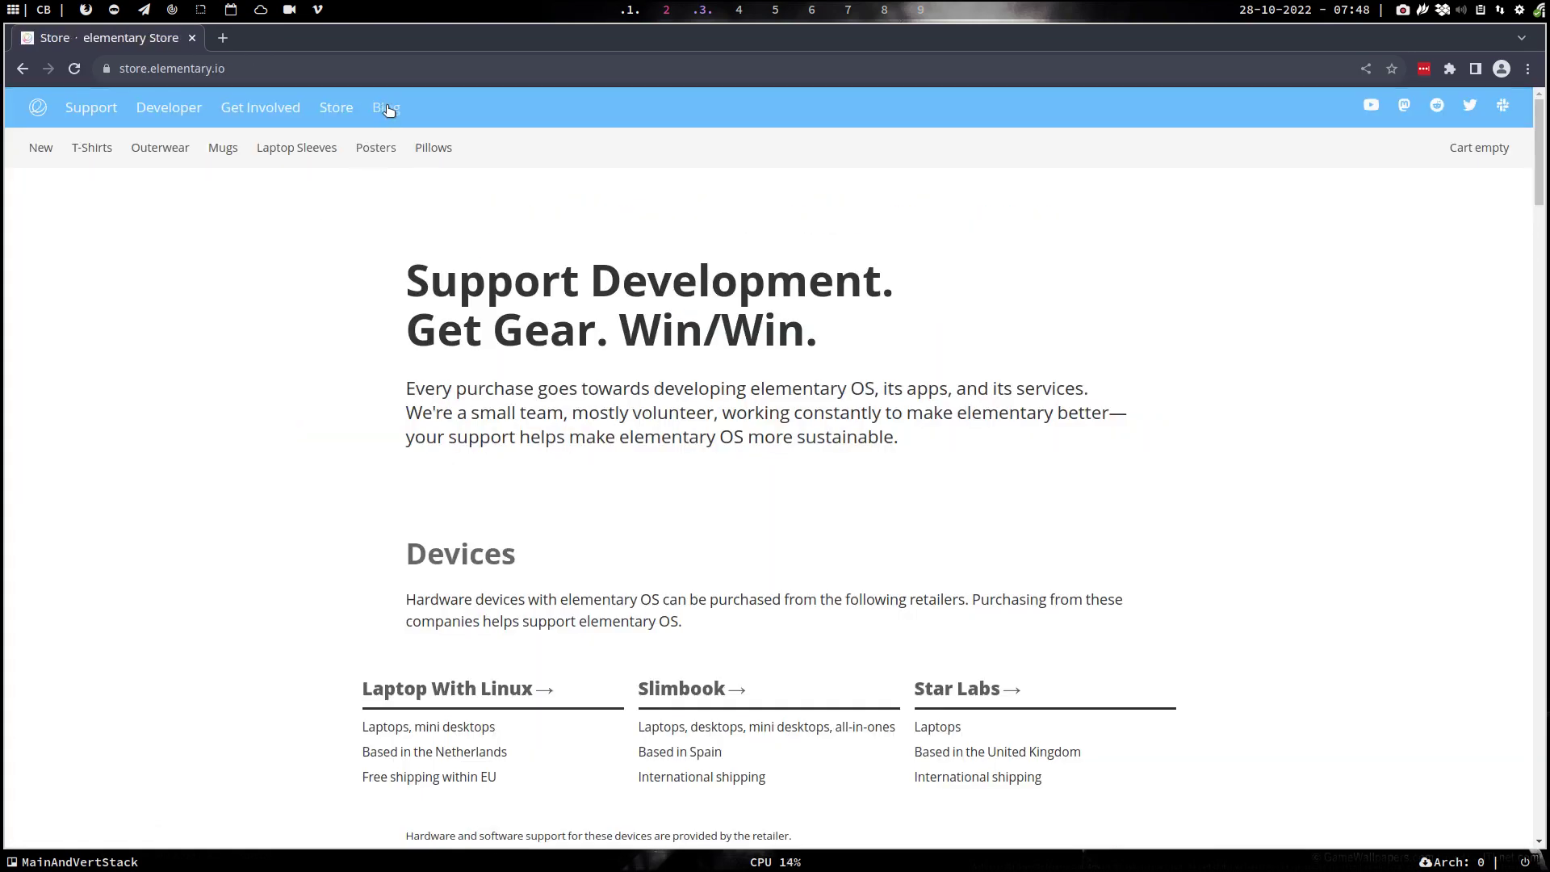
pyautogui.click(384, 109)
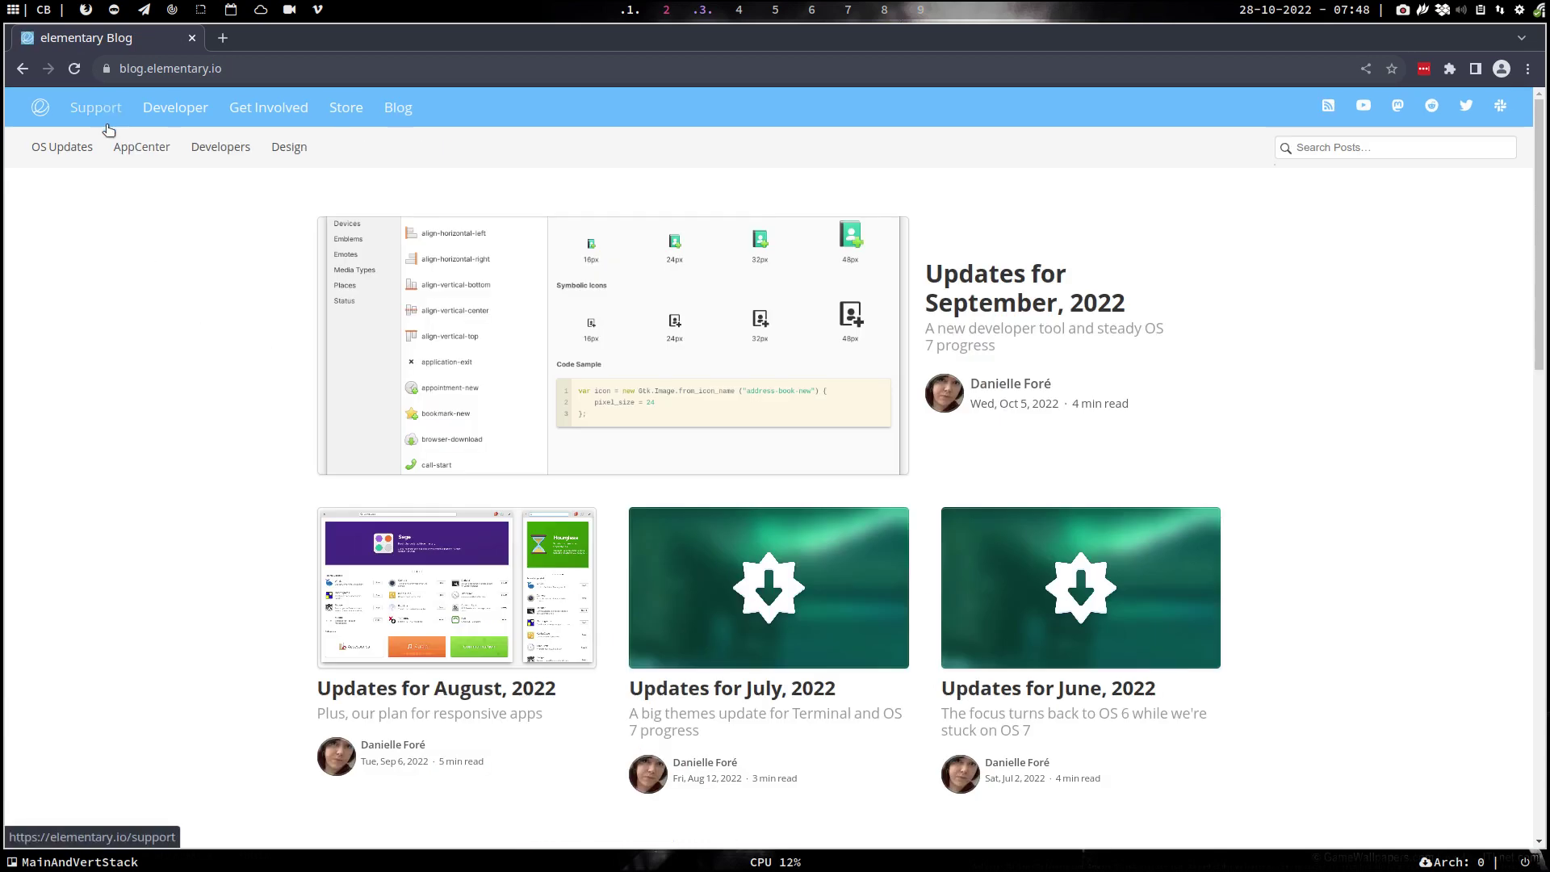
# - Read the 'Updates for August, 2022' post under OS Updates, then close Chromium
pyautogui.click(25, 155)
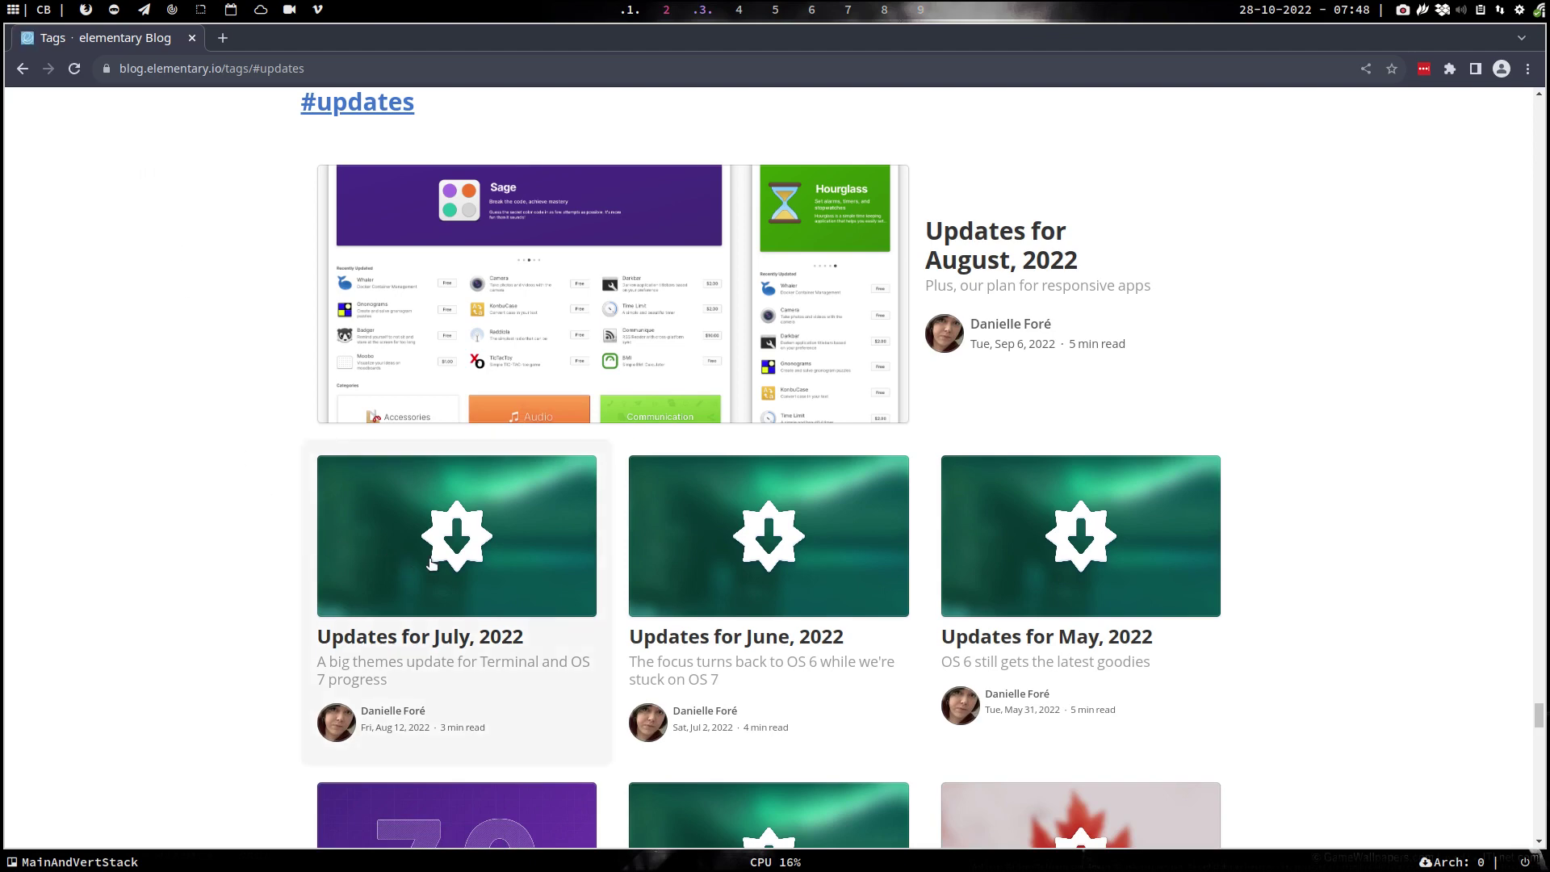
pyautogui.click(994, 262)
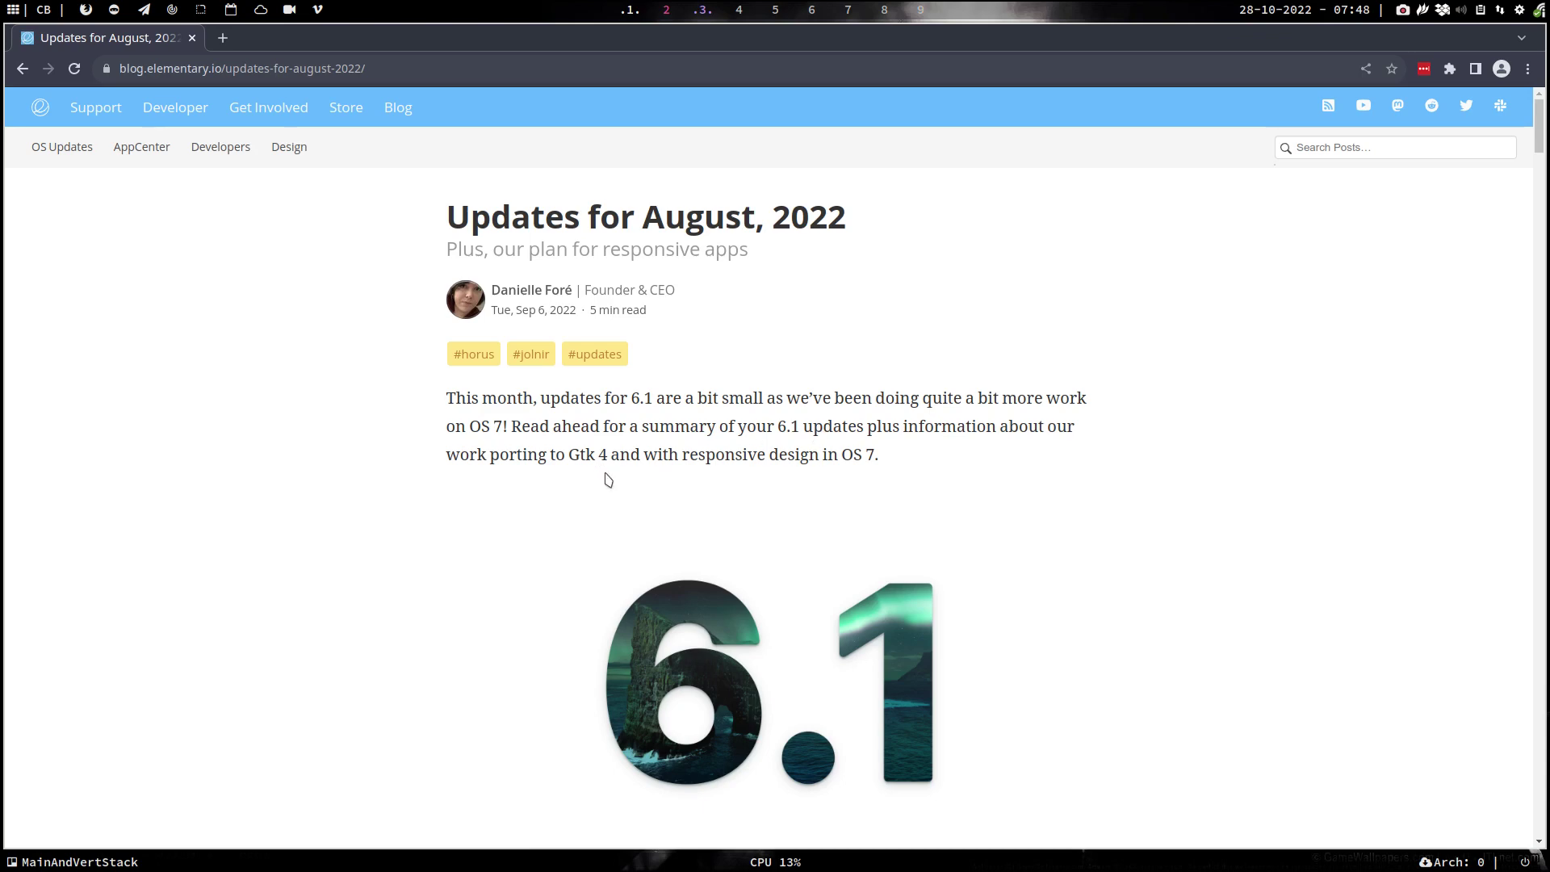
pyautogui.scroll(-4, 607, 478)
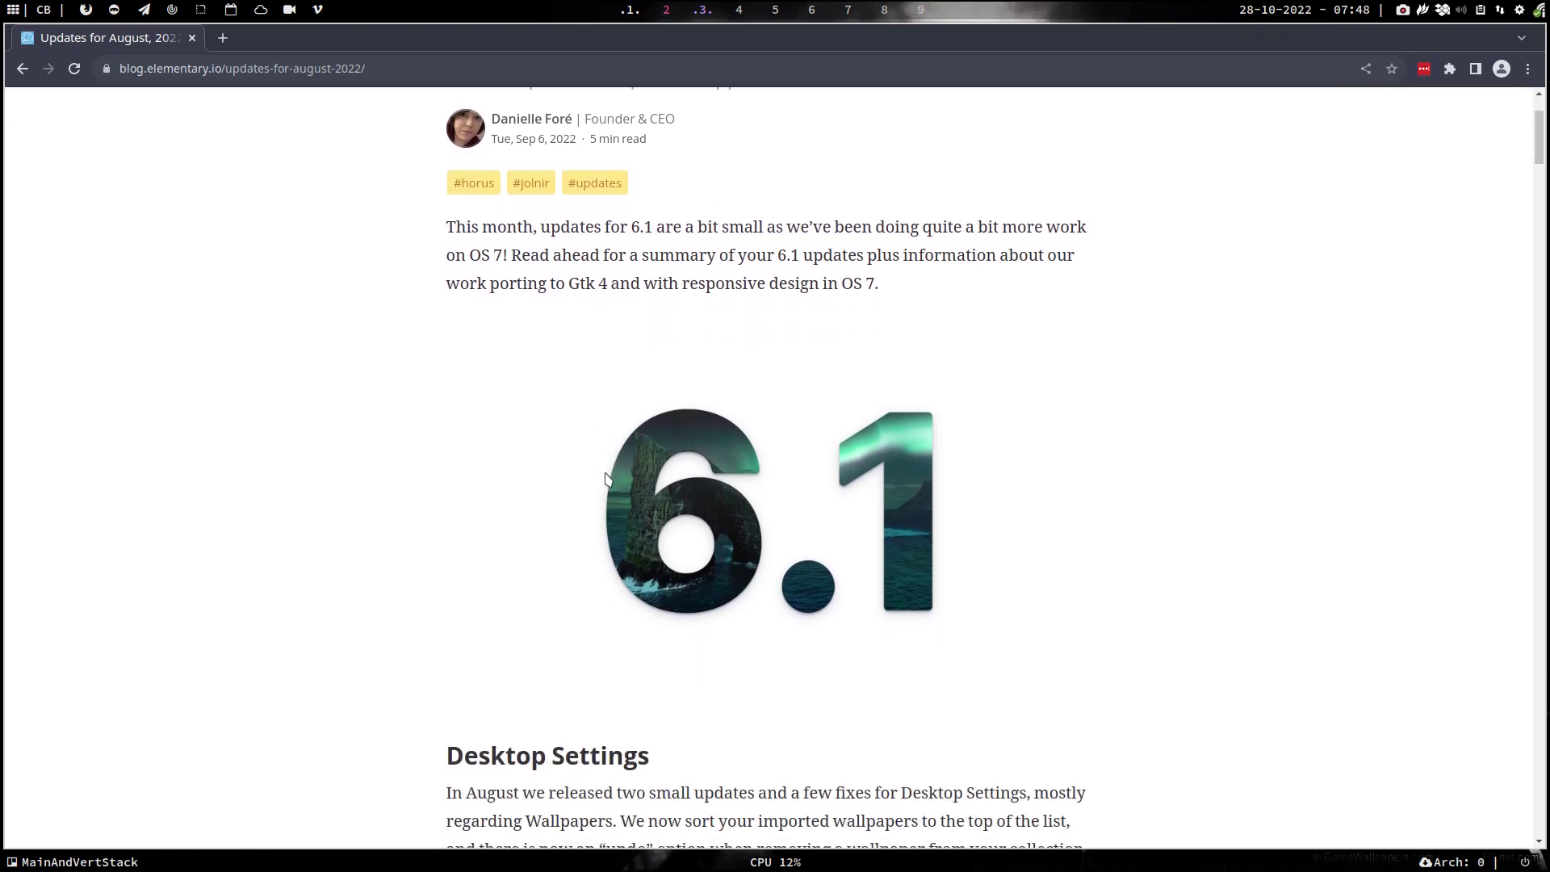
pyautogui.scroll(-5, 607, 478)
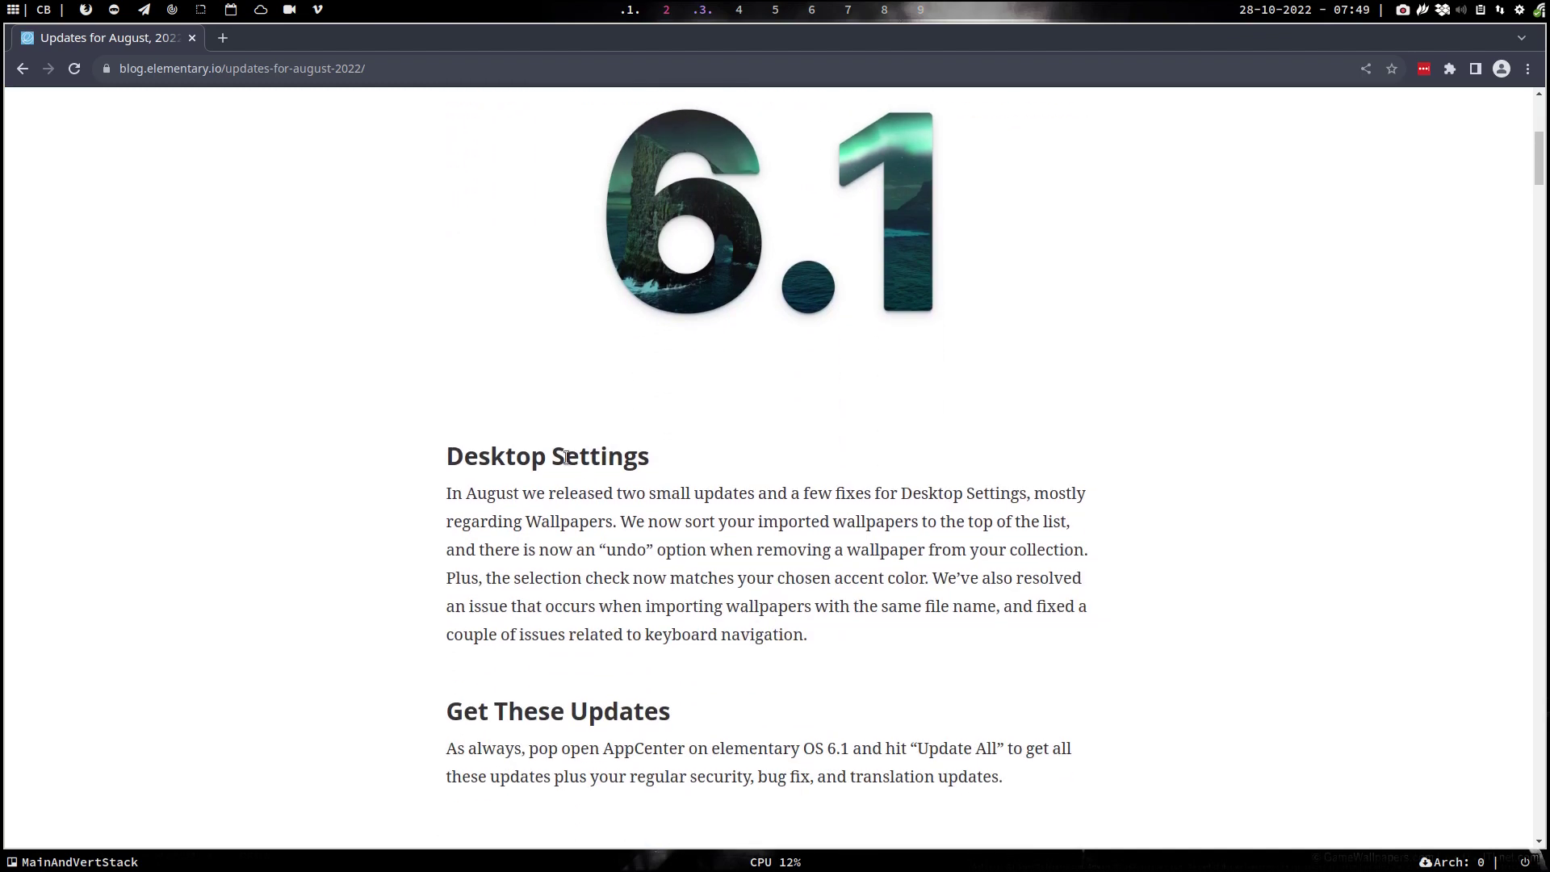
pyautogui.click(192, 38)
# - Return to the installer workspace and highlight the vmlinuz and grub lines in the install log
pyautogui.click(630, 9)
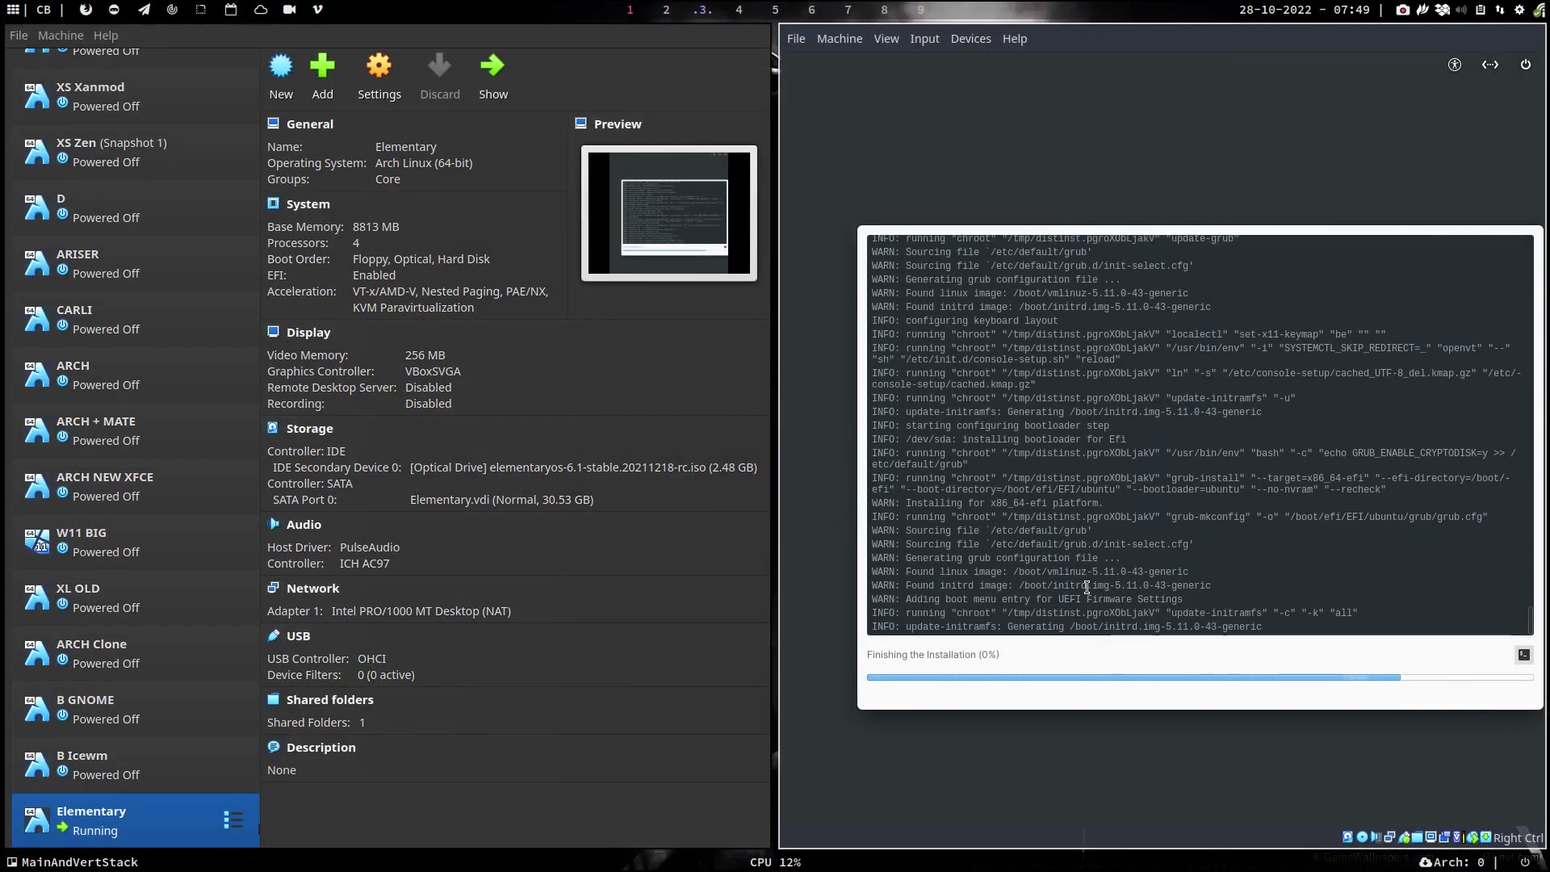
pyautogui.moveTo(1041, 571); pyautogui.dragTo(1148, 571)
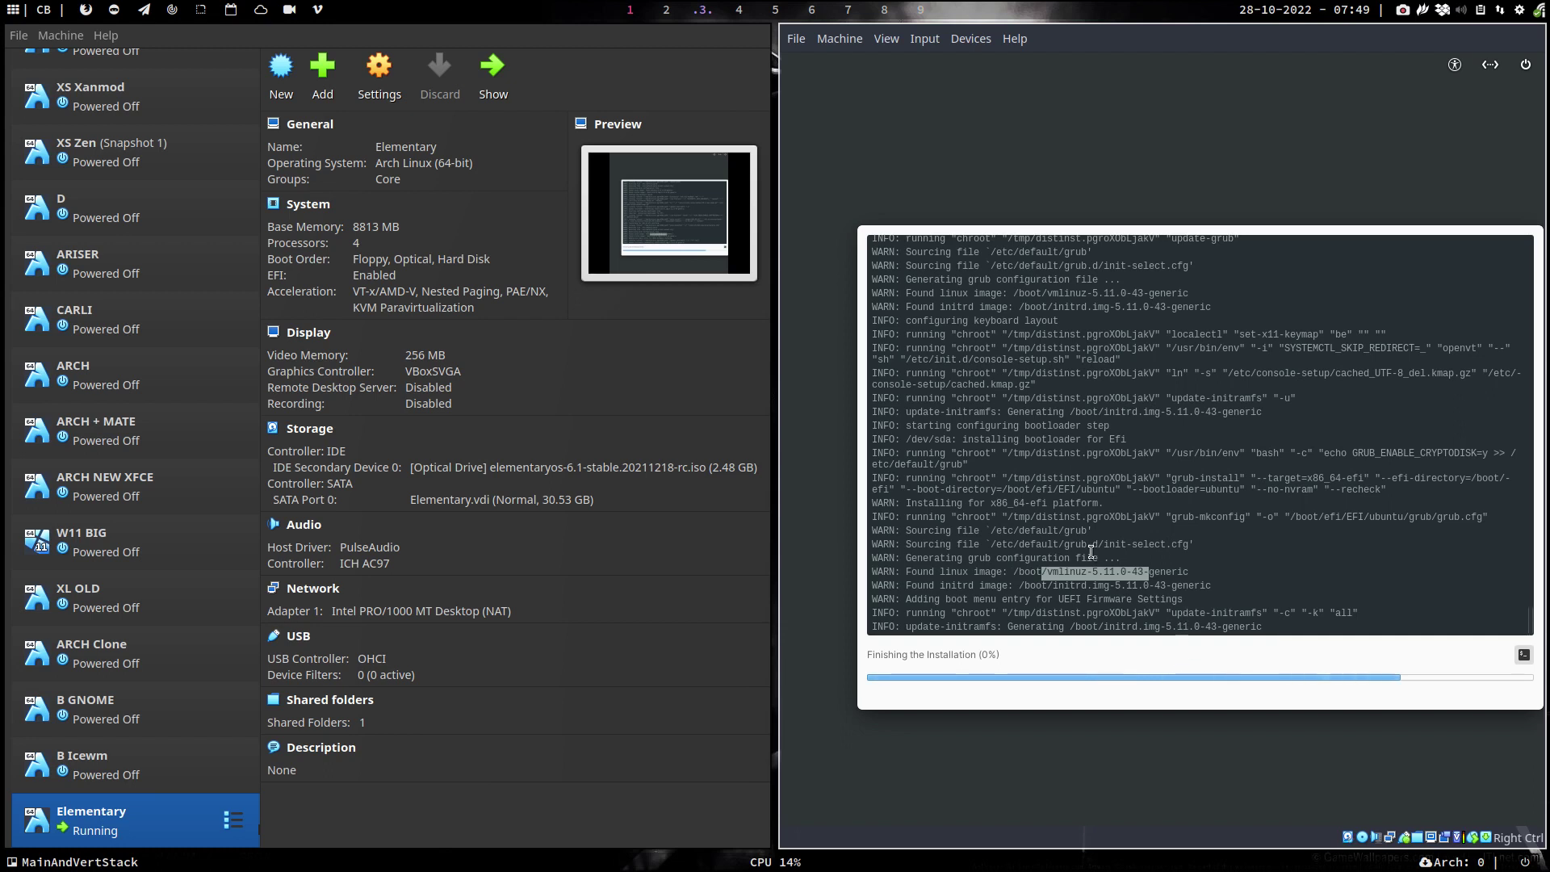
pyautogui.moveTo(1067, 524); pyautogui.dragTo(1136, 532)
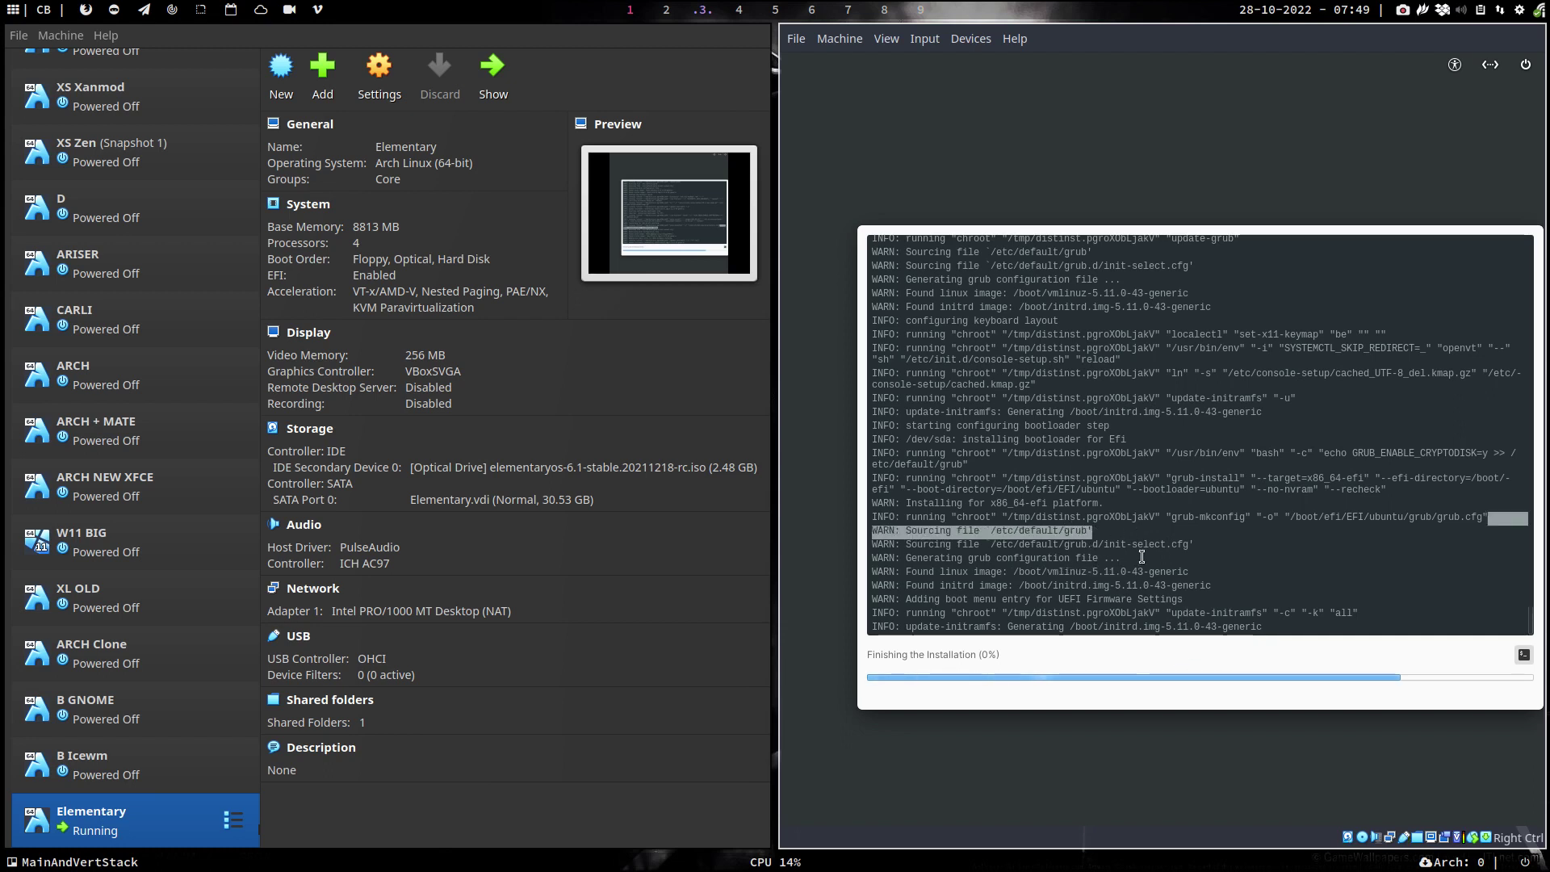
pyautogui.click(1220, 560)
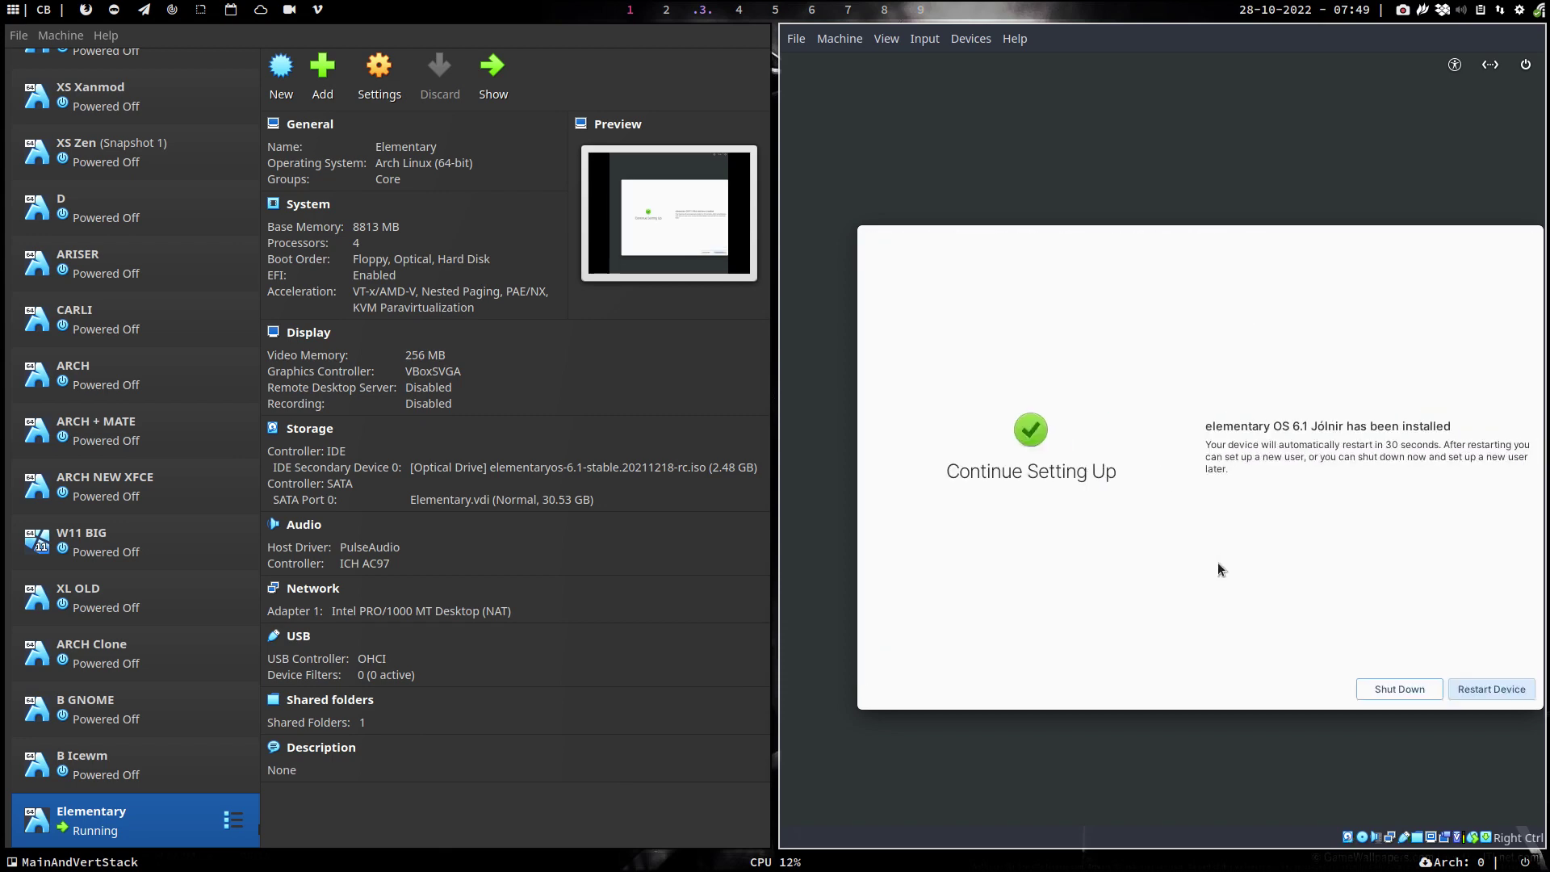
# - Restart the installed system, confirm English and open the Belgian keyboard layout variants
pyautogui.click(1485, 690)
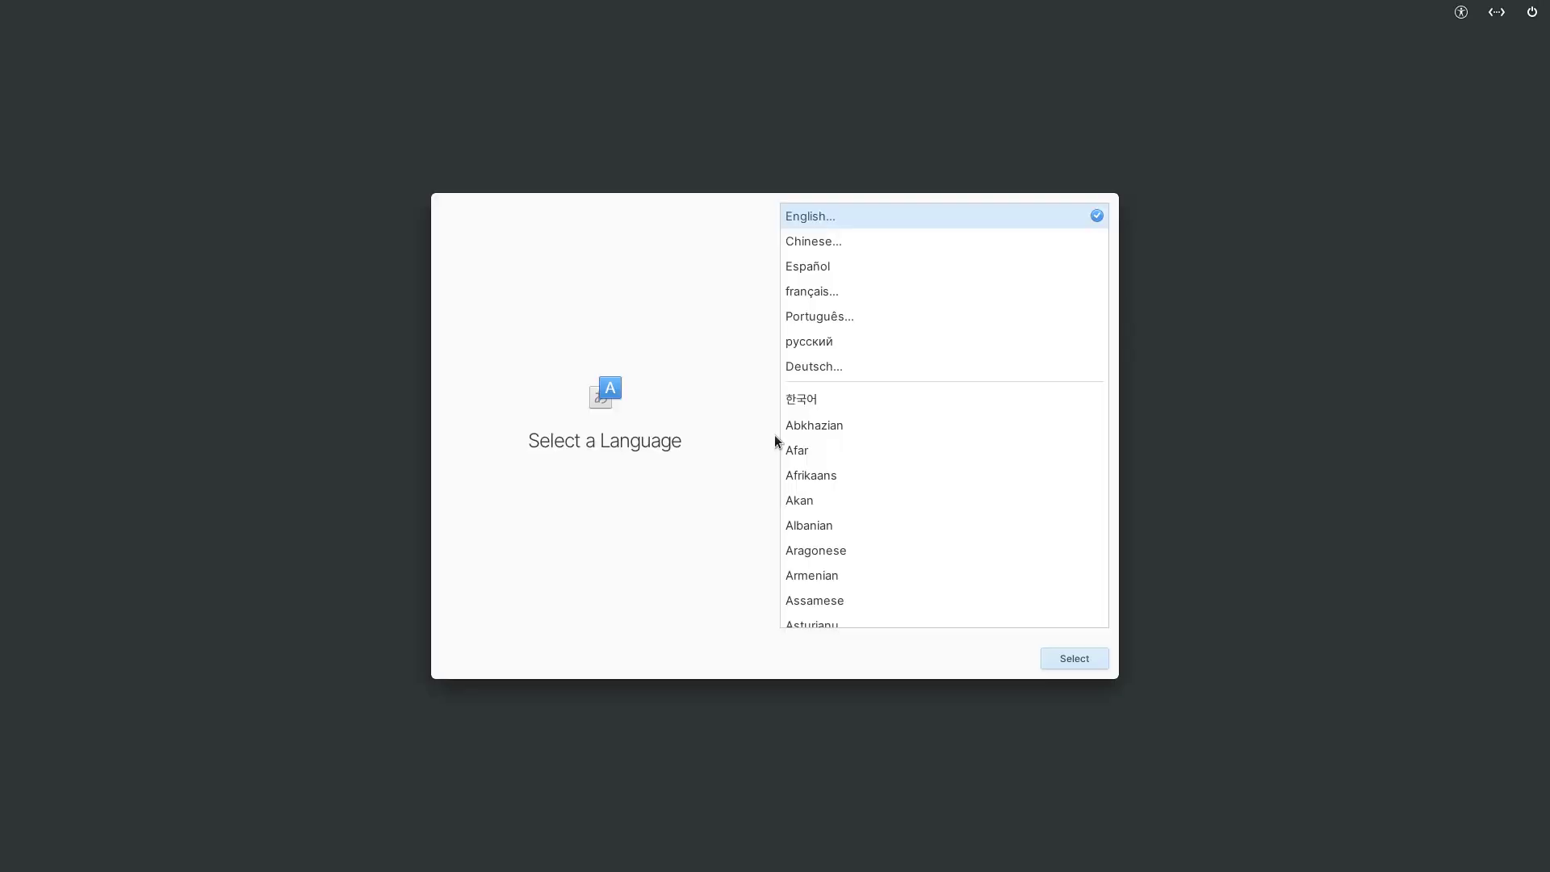
pyautogui.click(1067, 659)
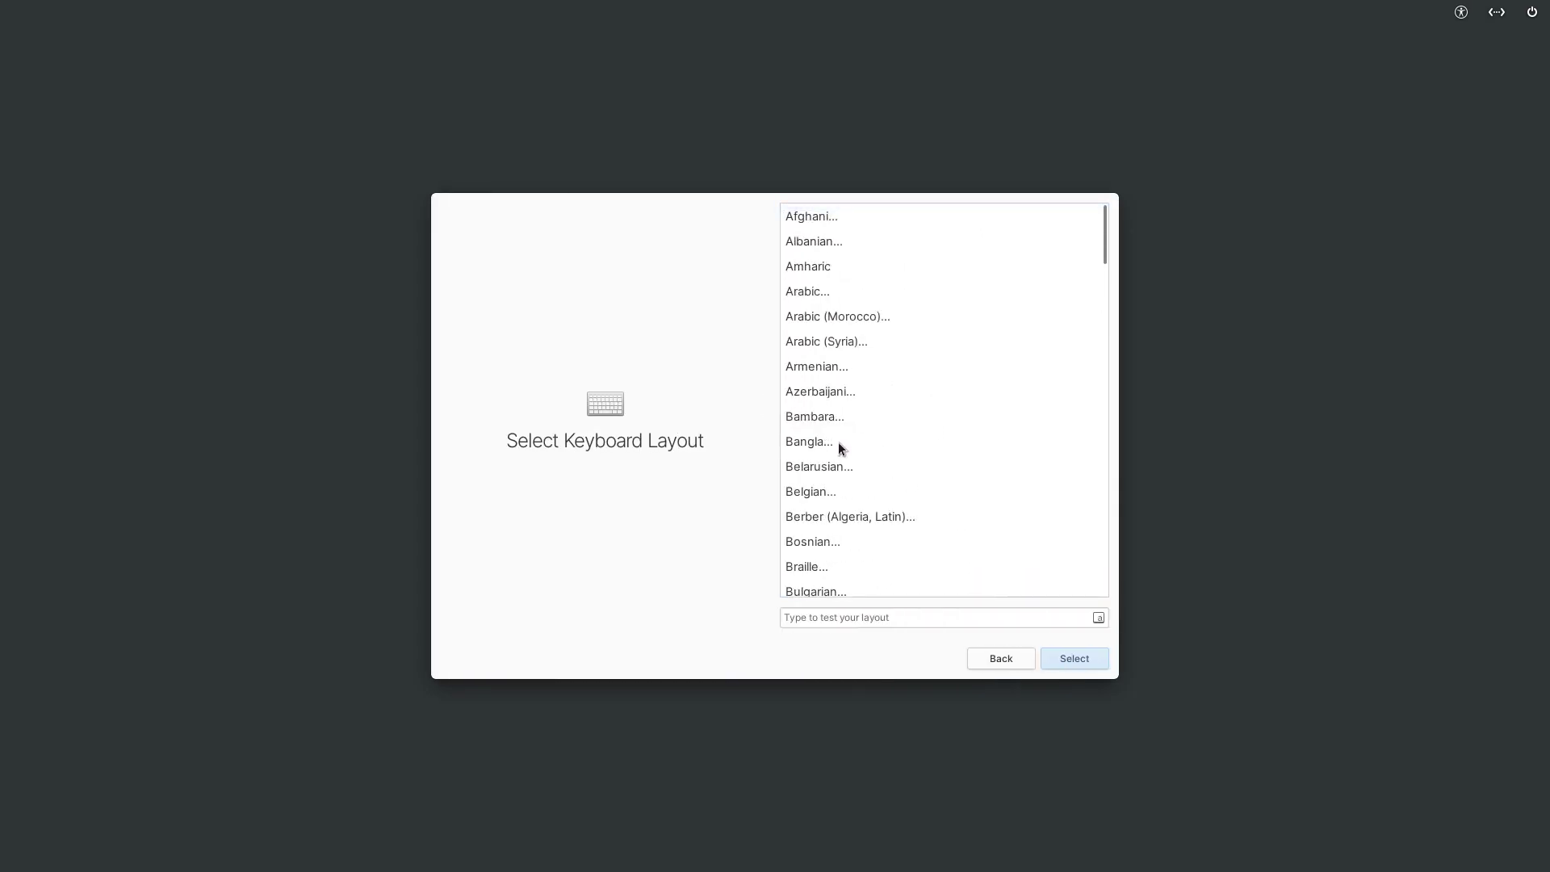
pyautogui.click(810, 492)
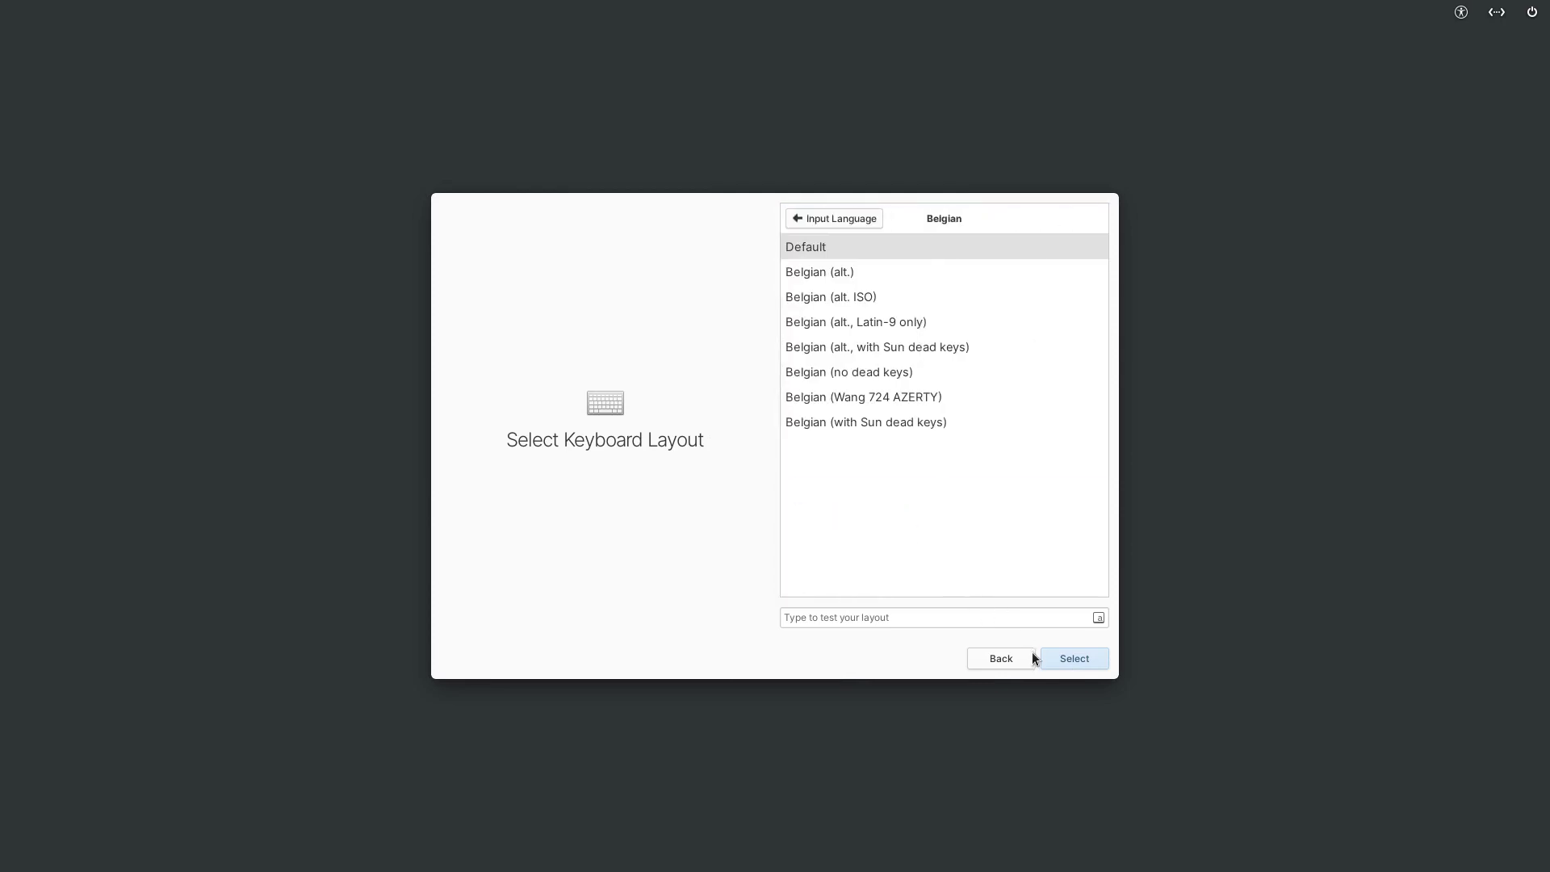
# - Shut down the virtual machine from the power menu
pyautogui.click(1531, 12)
pyautogui.click(1530, 15)
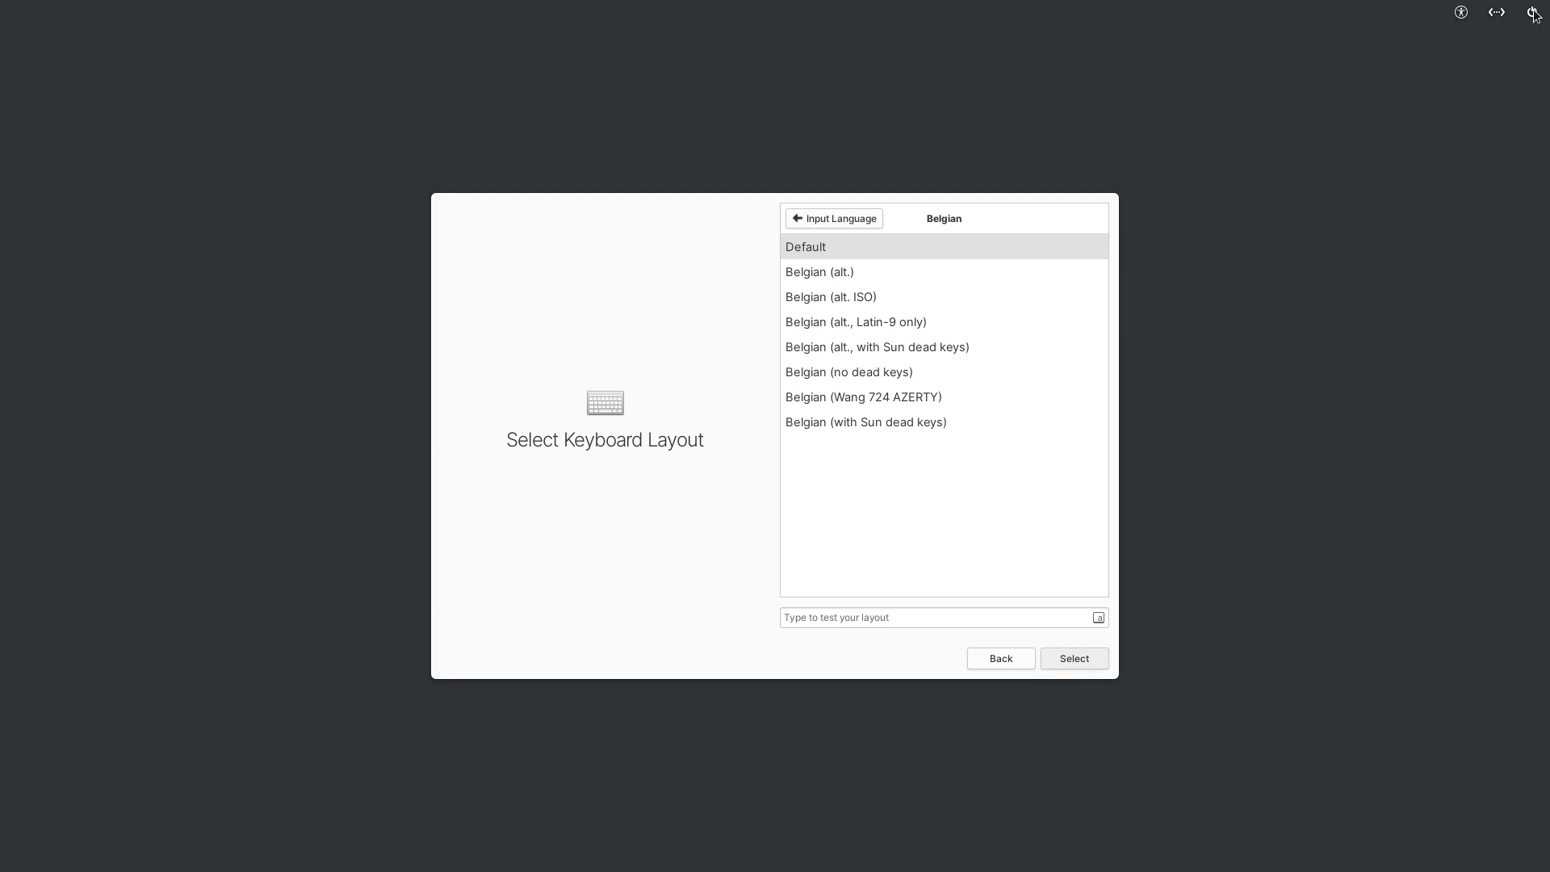
pyautogui.click(1529, 15)
pyautogui.click(1432, 69)
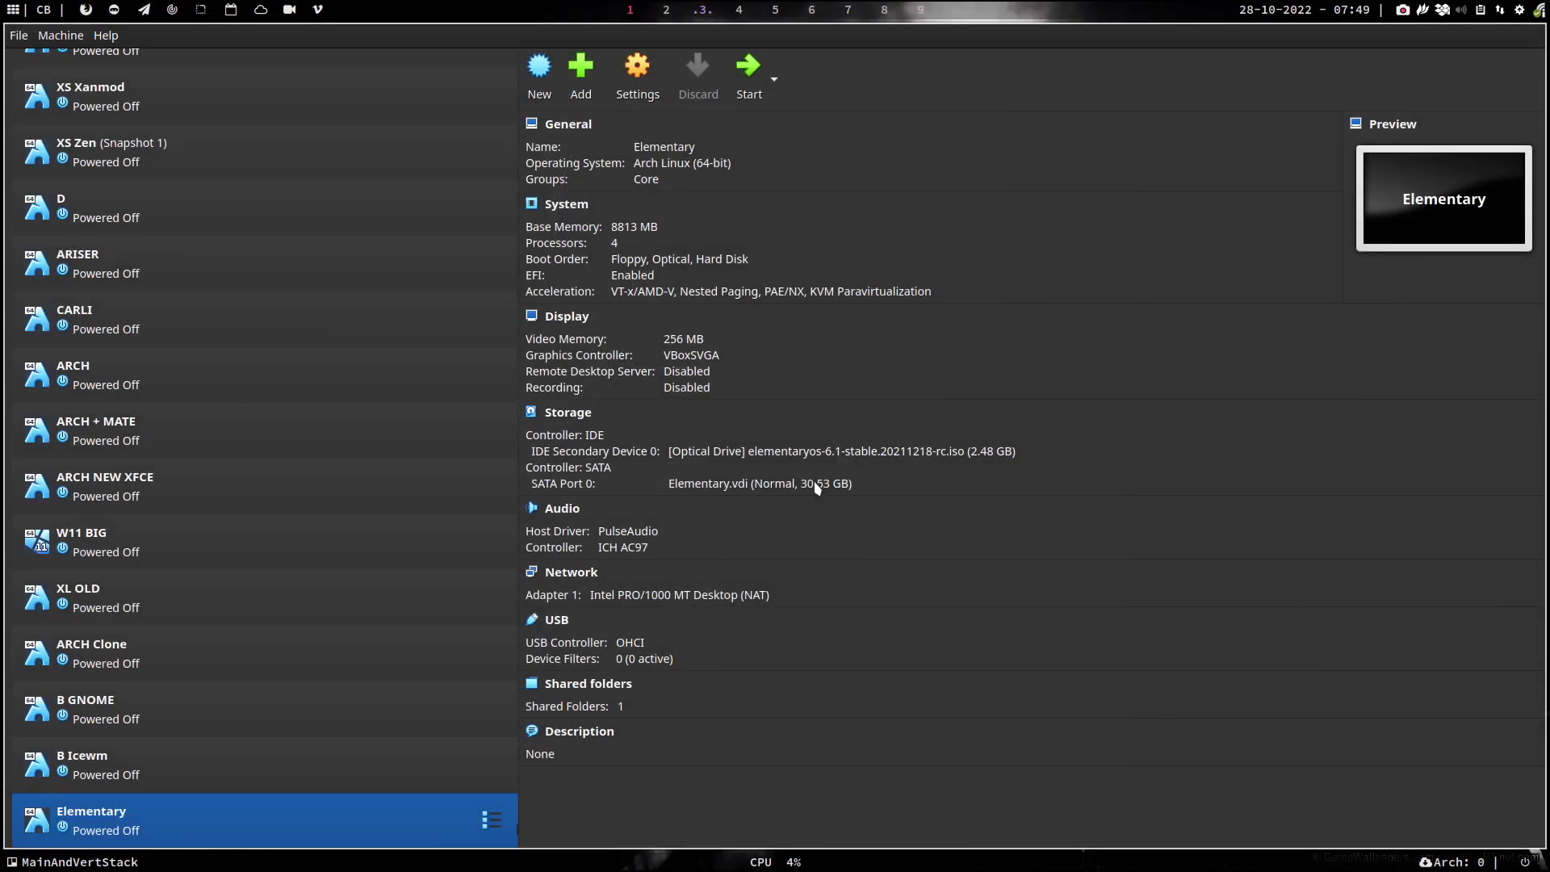
# - Eject the elementaryos ISO from the Elementary VM's optical drive
pyautogui.click(807, 452)
pyautogui.click(825, 524)
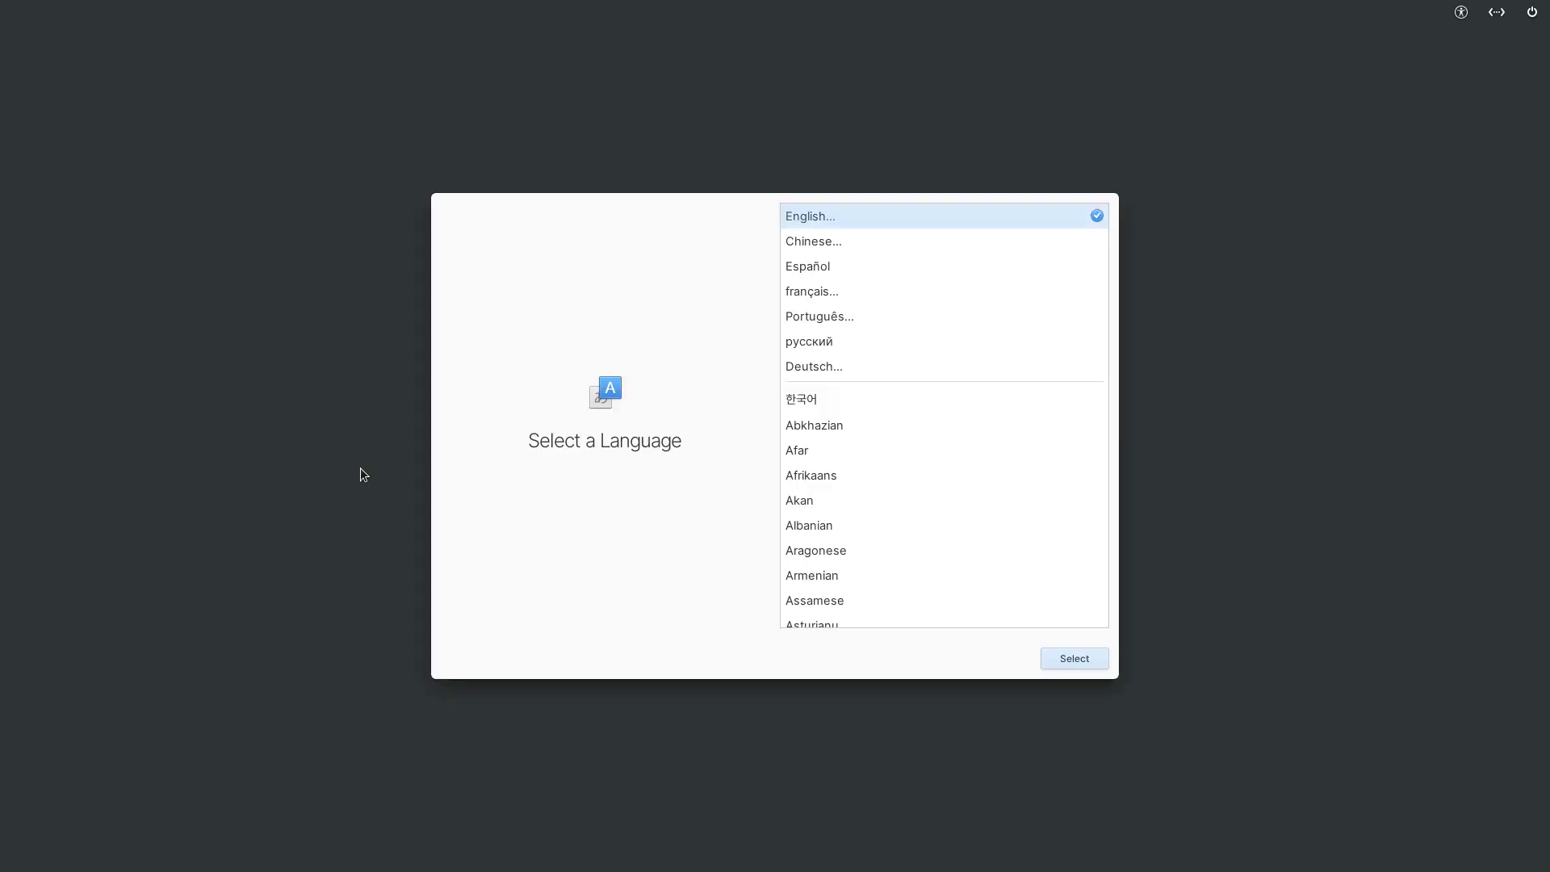
# - Choose English and the default Belgian keyboard layout
pyautogui.click(1088, 667)
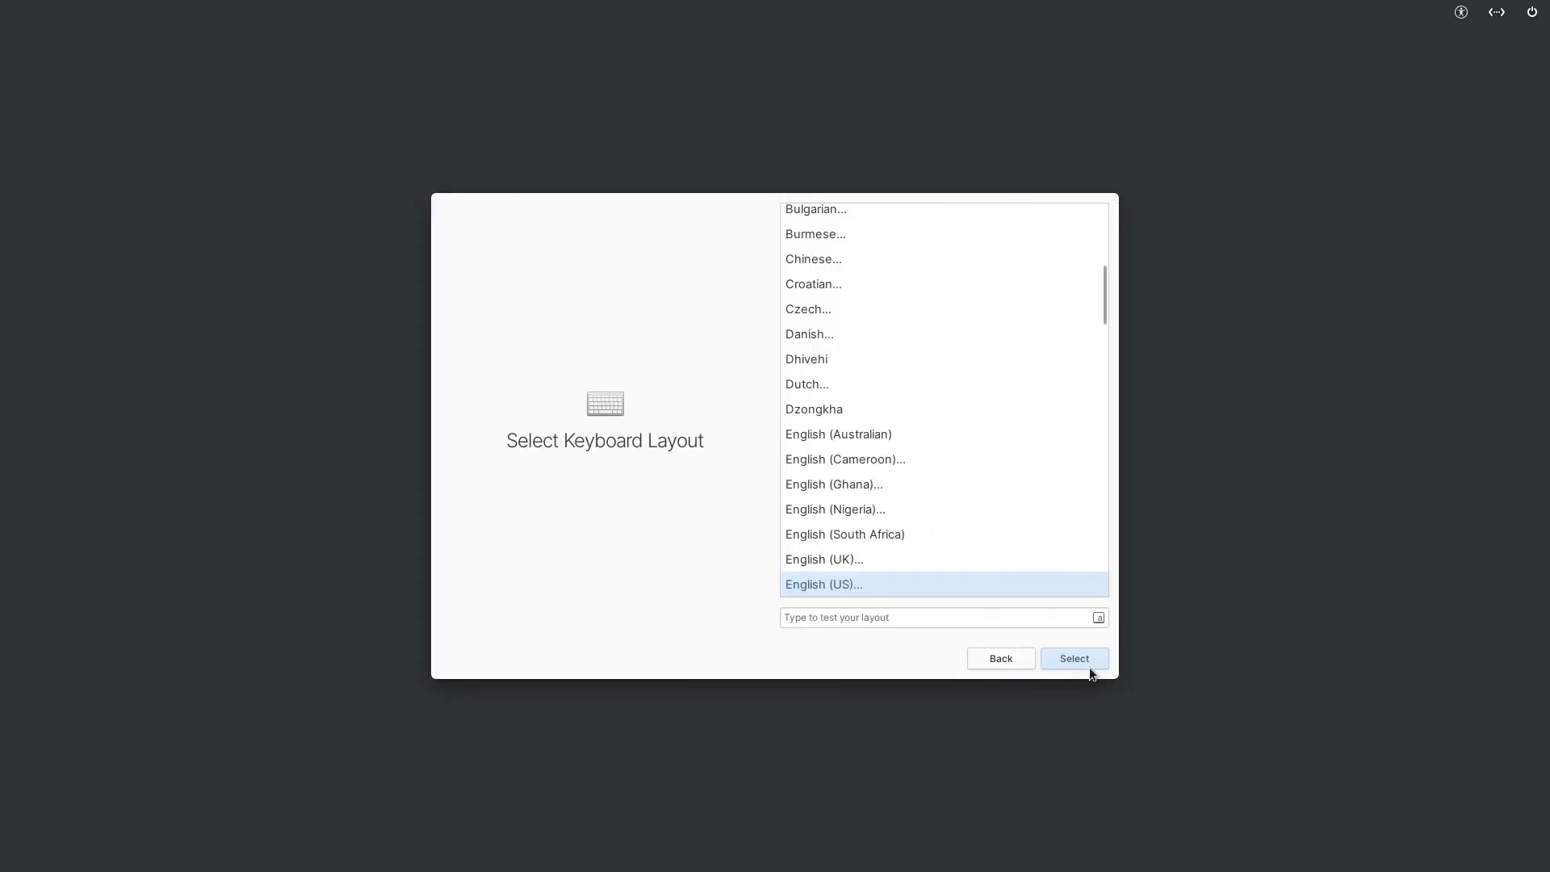
pyautogui.scroll(3, 996, 505)
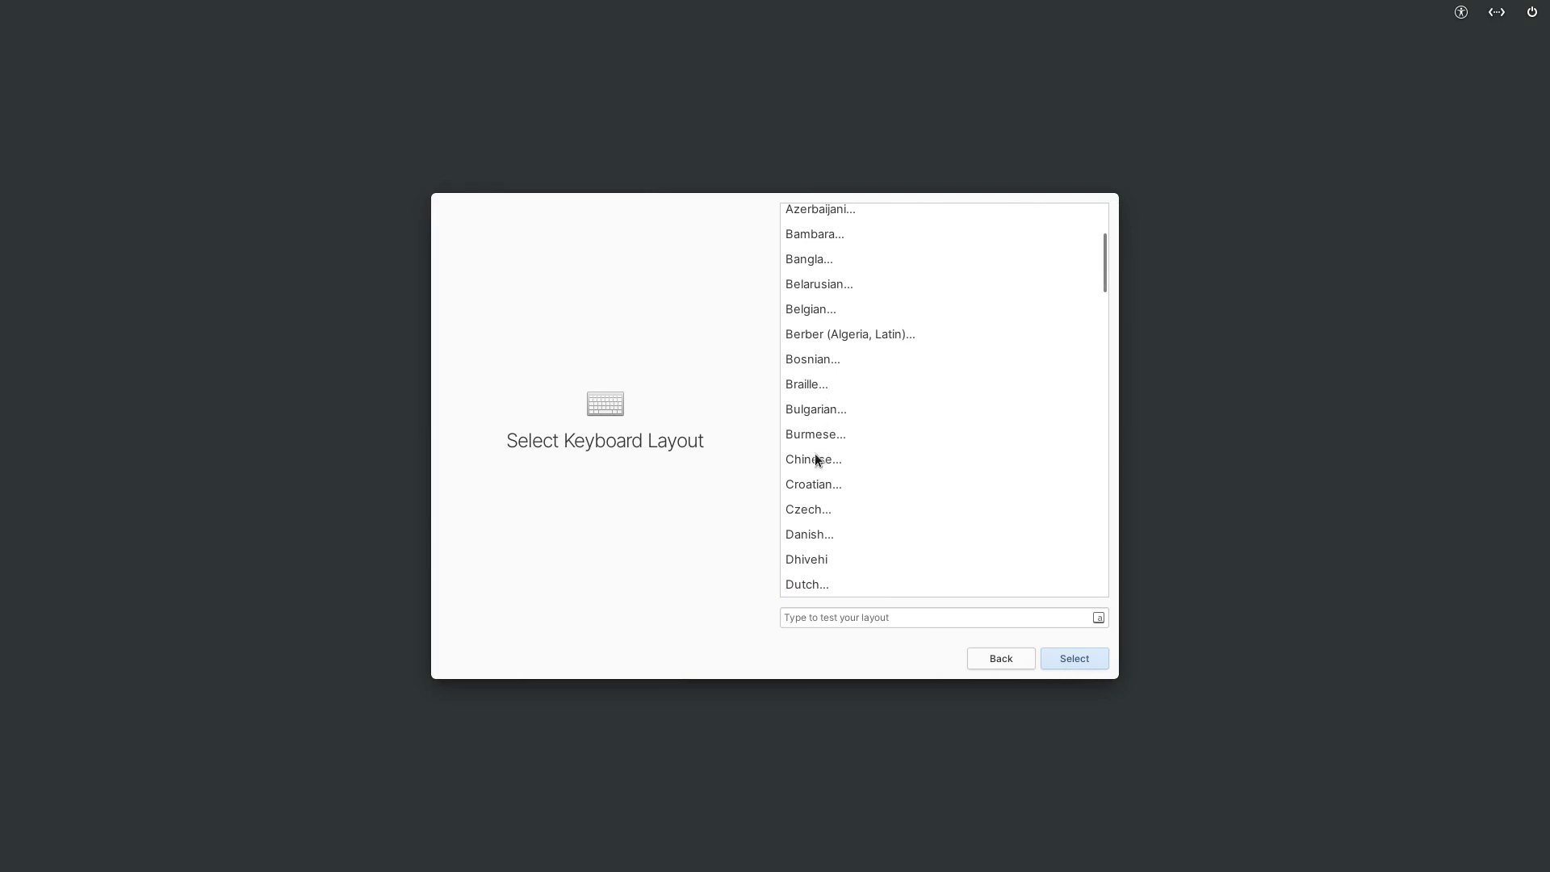
pyautogui.click(825, 313)
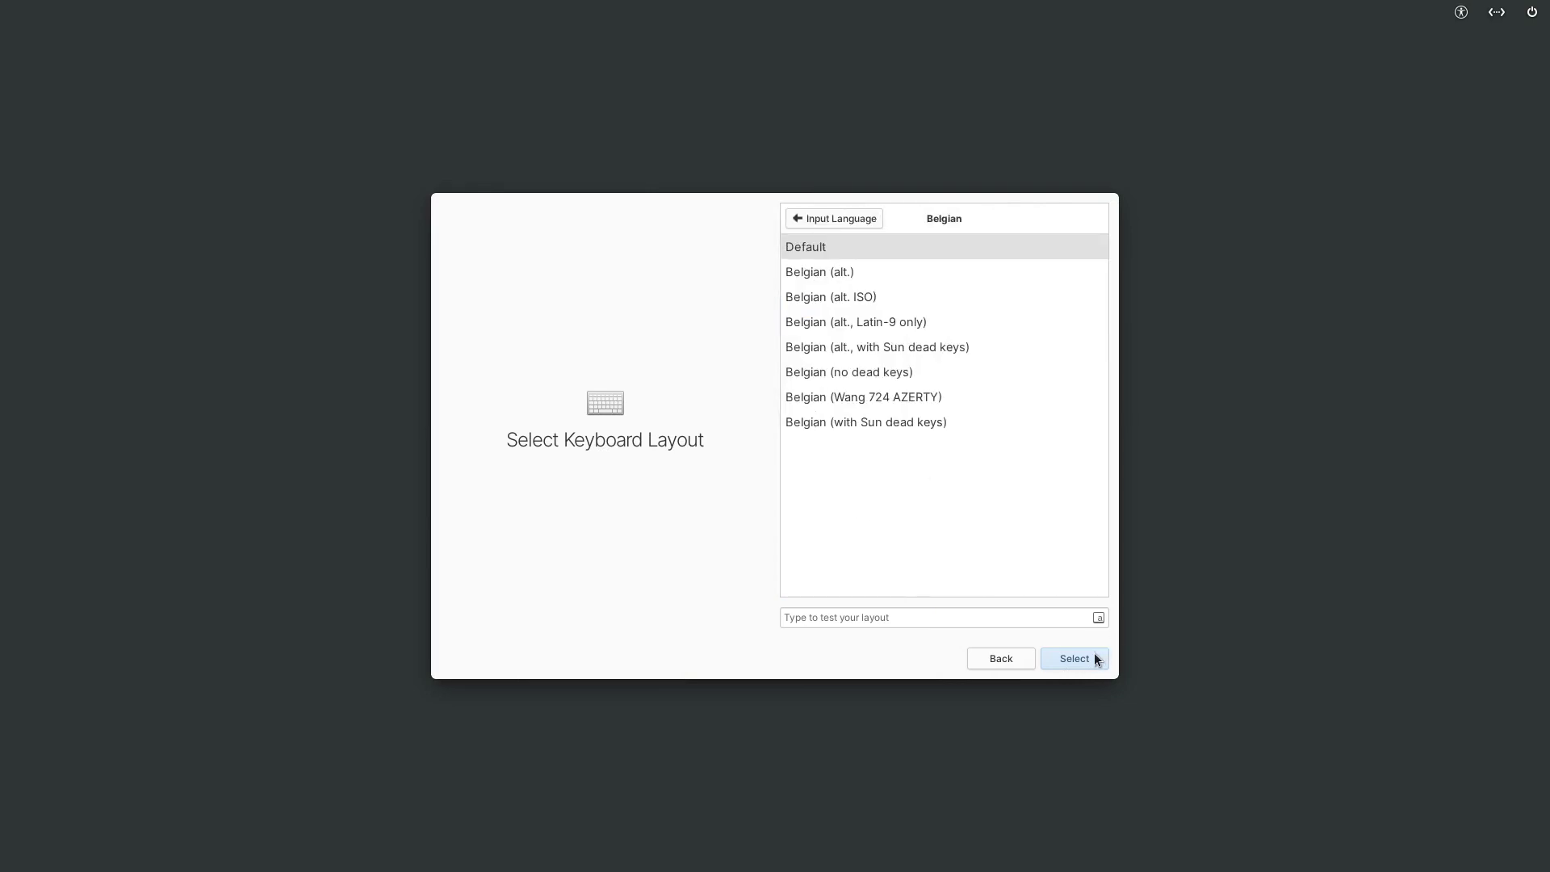
pyautogui.click(1093, 658)
# - Create the user account with a full name and password, then finish setup
pyautogui.click(843, 276)
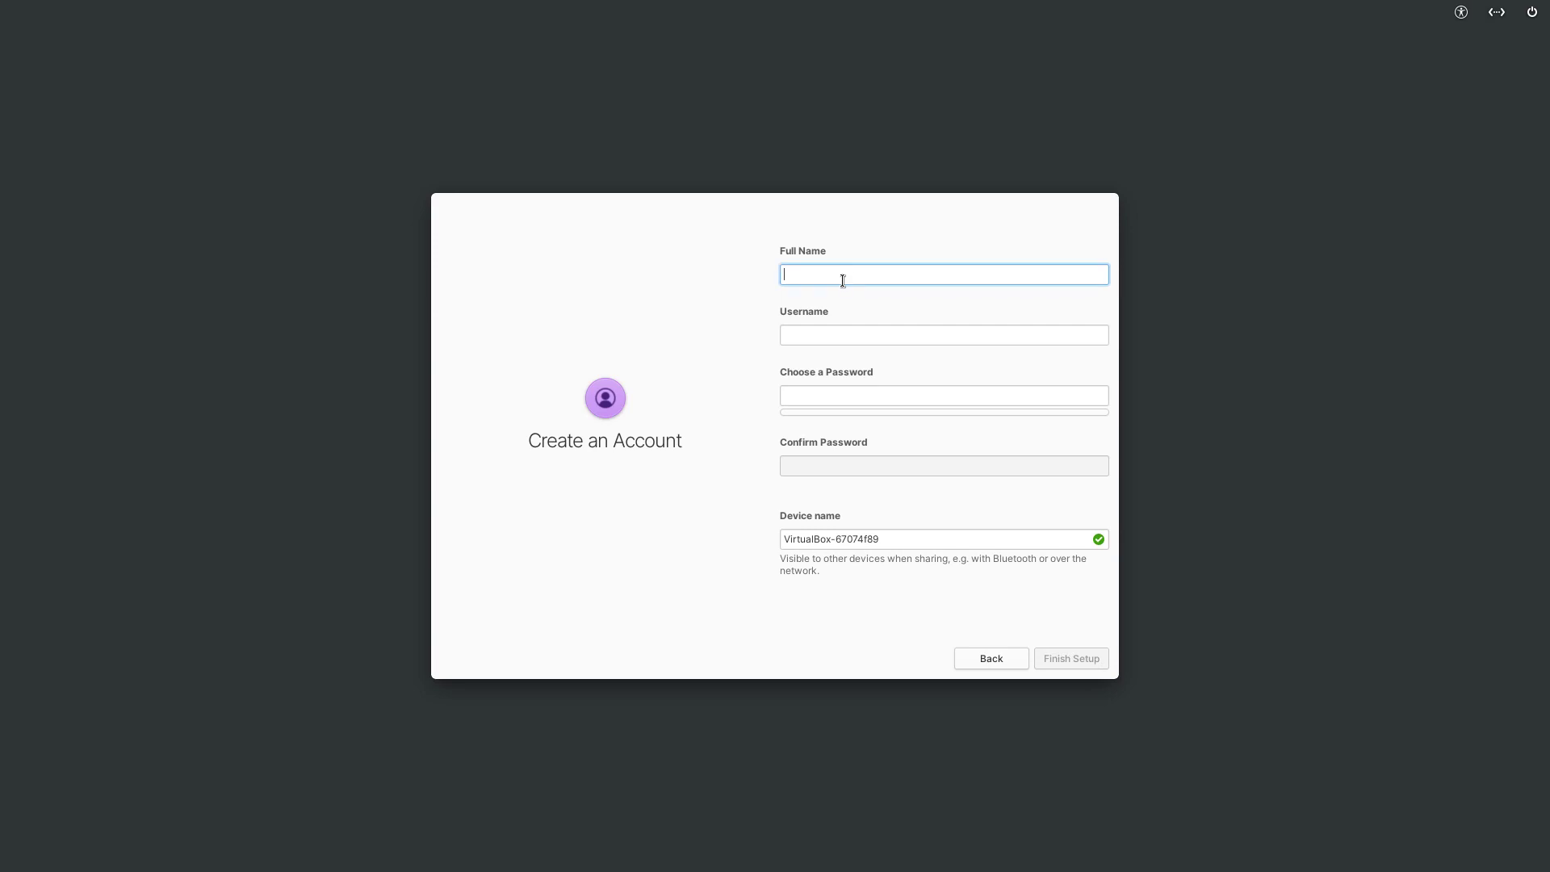
pyautogui.write('erik')
pyautogui.press('Tab')
pyautogui.press('Tab')
pyautogui.write('123')
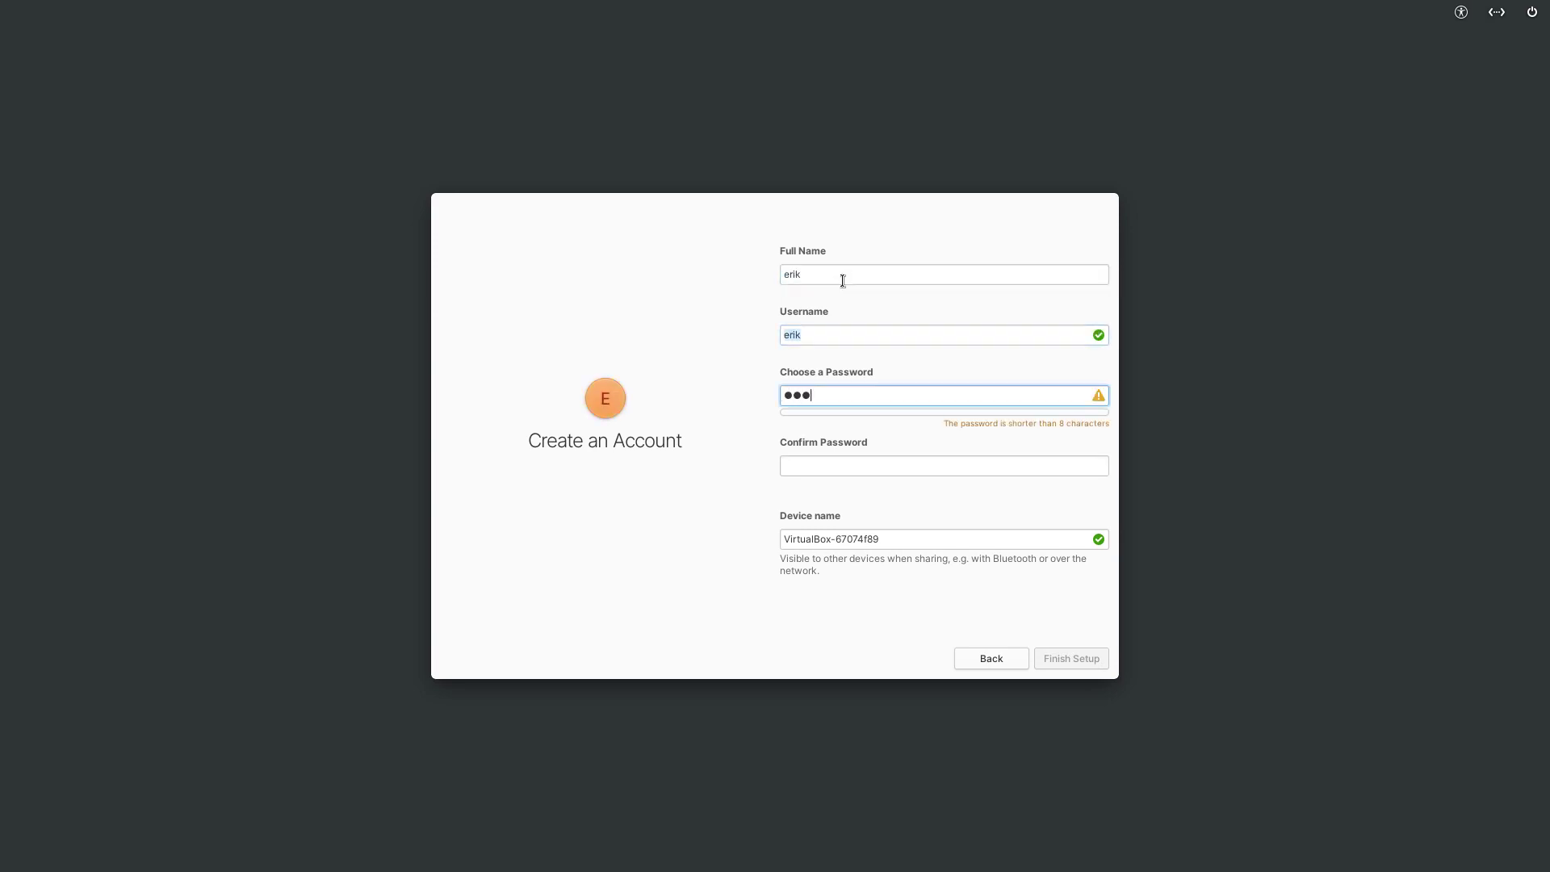
pyautogui.write('4')
pyautogui.press('Tab')
pyautogui.write('1234')
pyautogui.press('Tab')
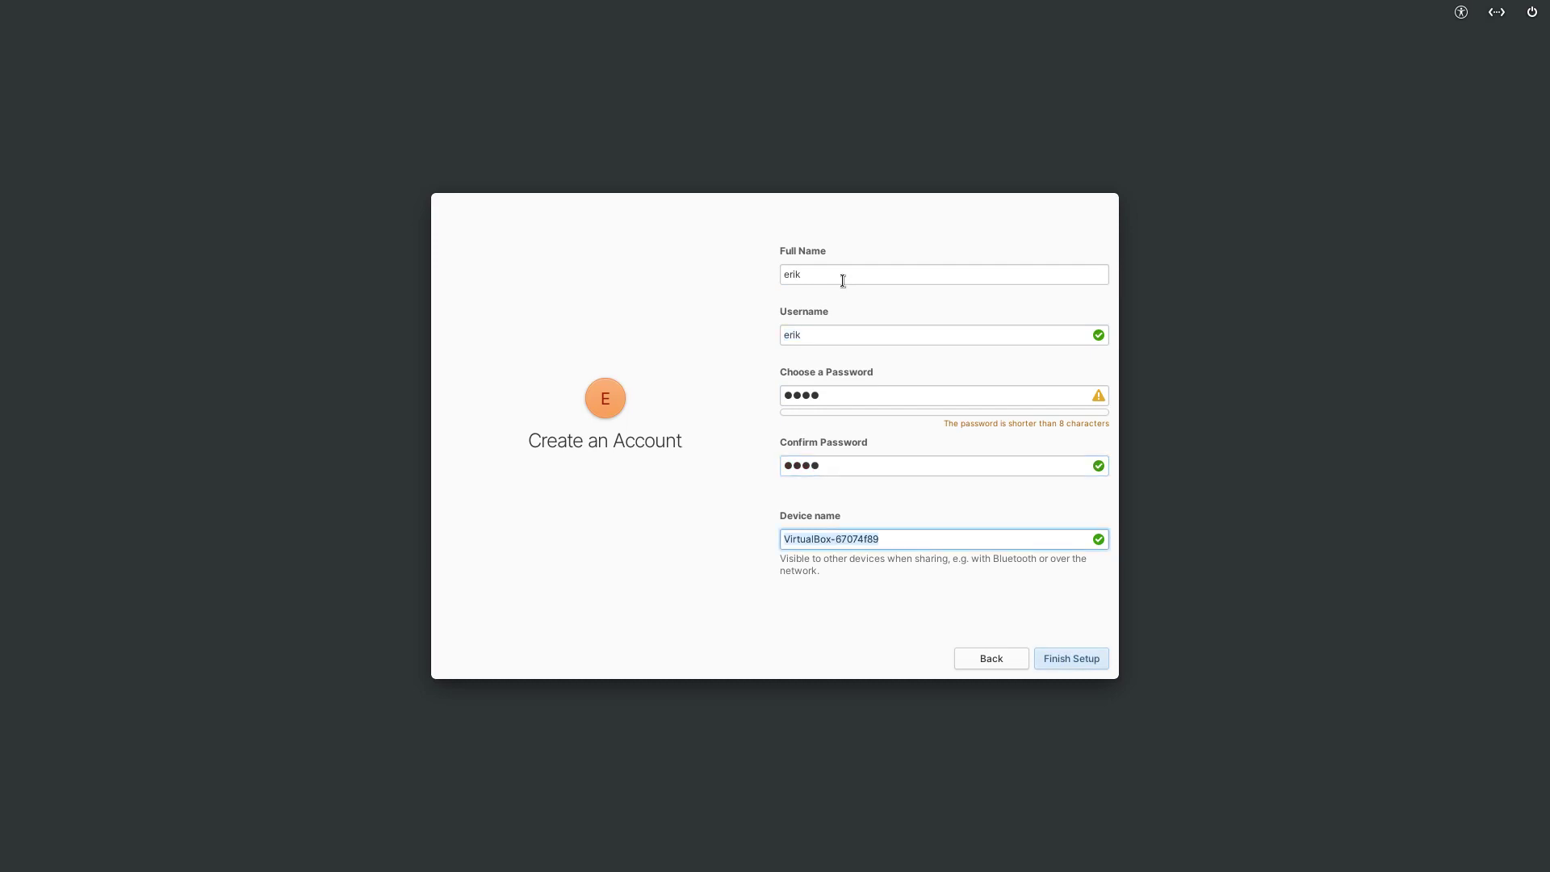
pyautogui.click(1077, 662)
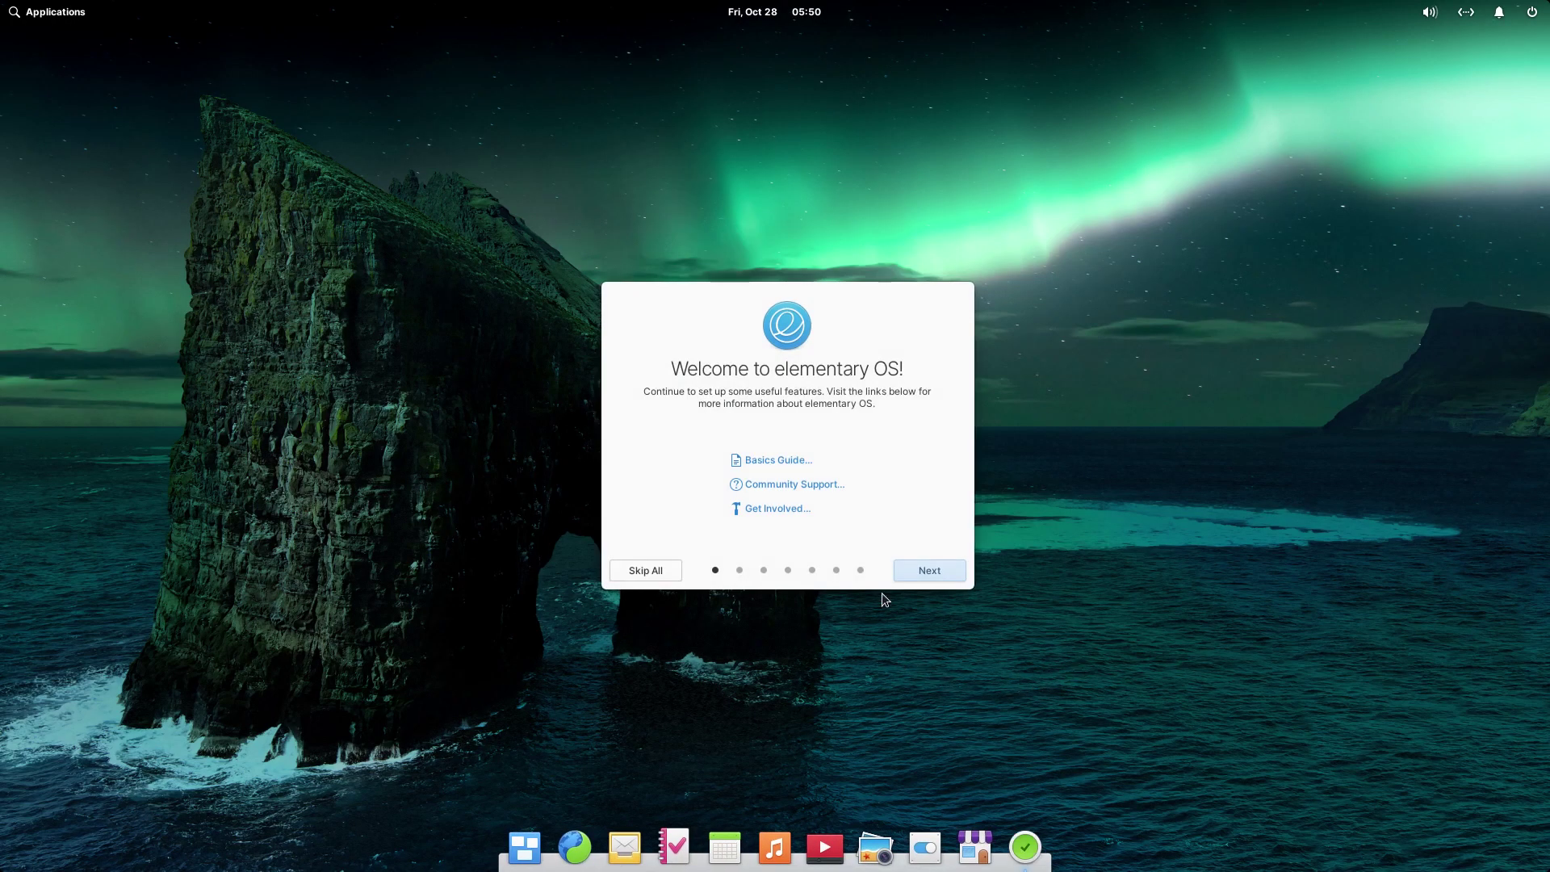
# - Choose the Dark style and step through the Housekeeping, Online Accounts and Get Some Apps pages to finish
pyautogui.click(930, 568)
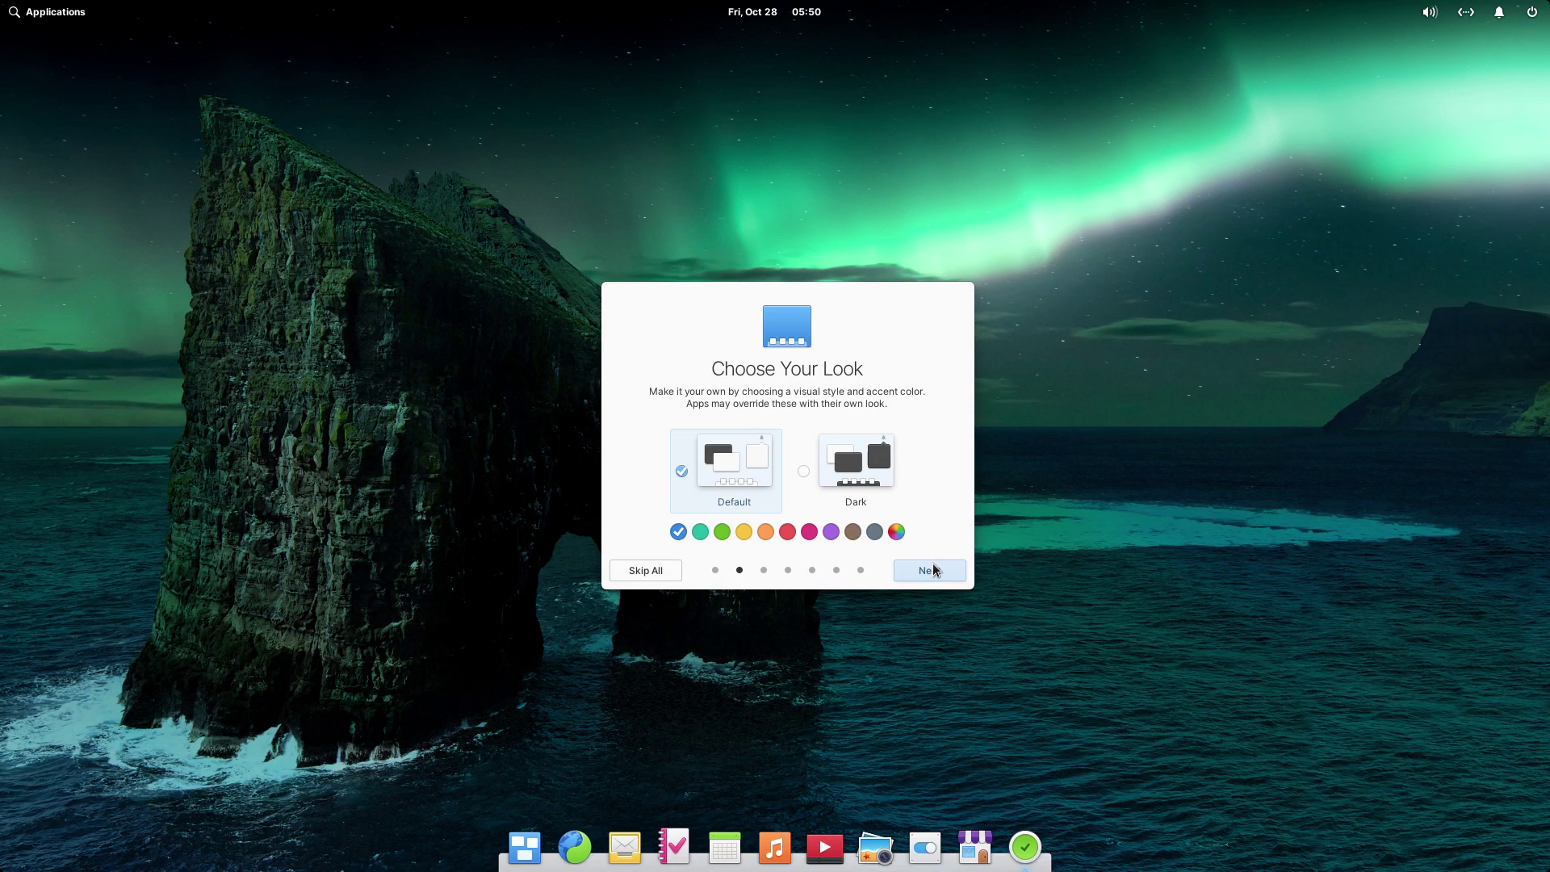
pyautogui.click(845, 442)
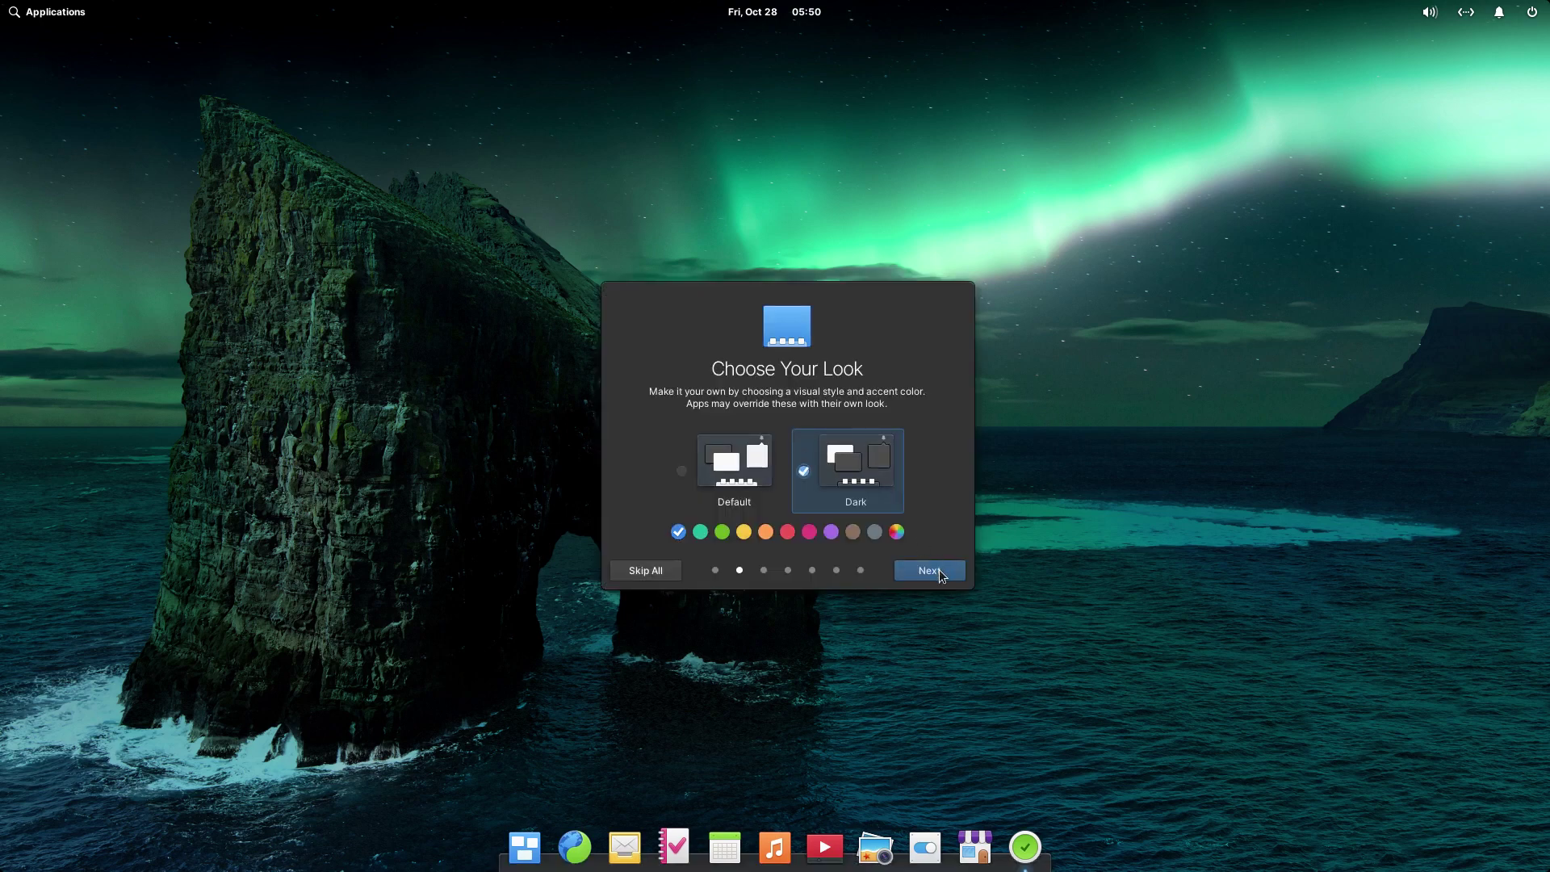
pyautogui.click(938, 570)
pyautogui.click(938, 570)
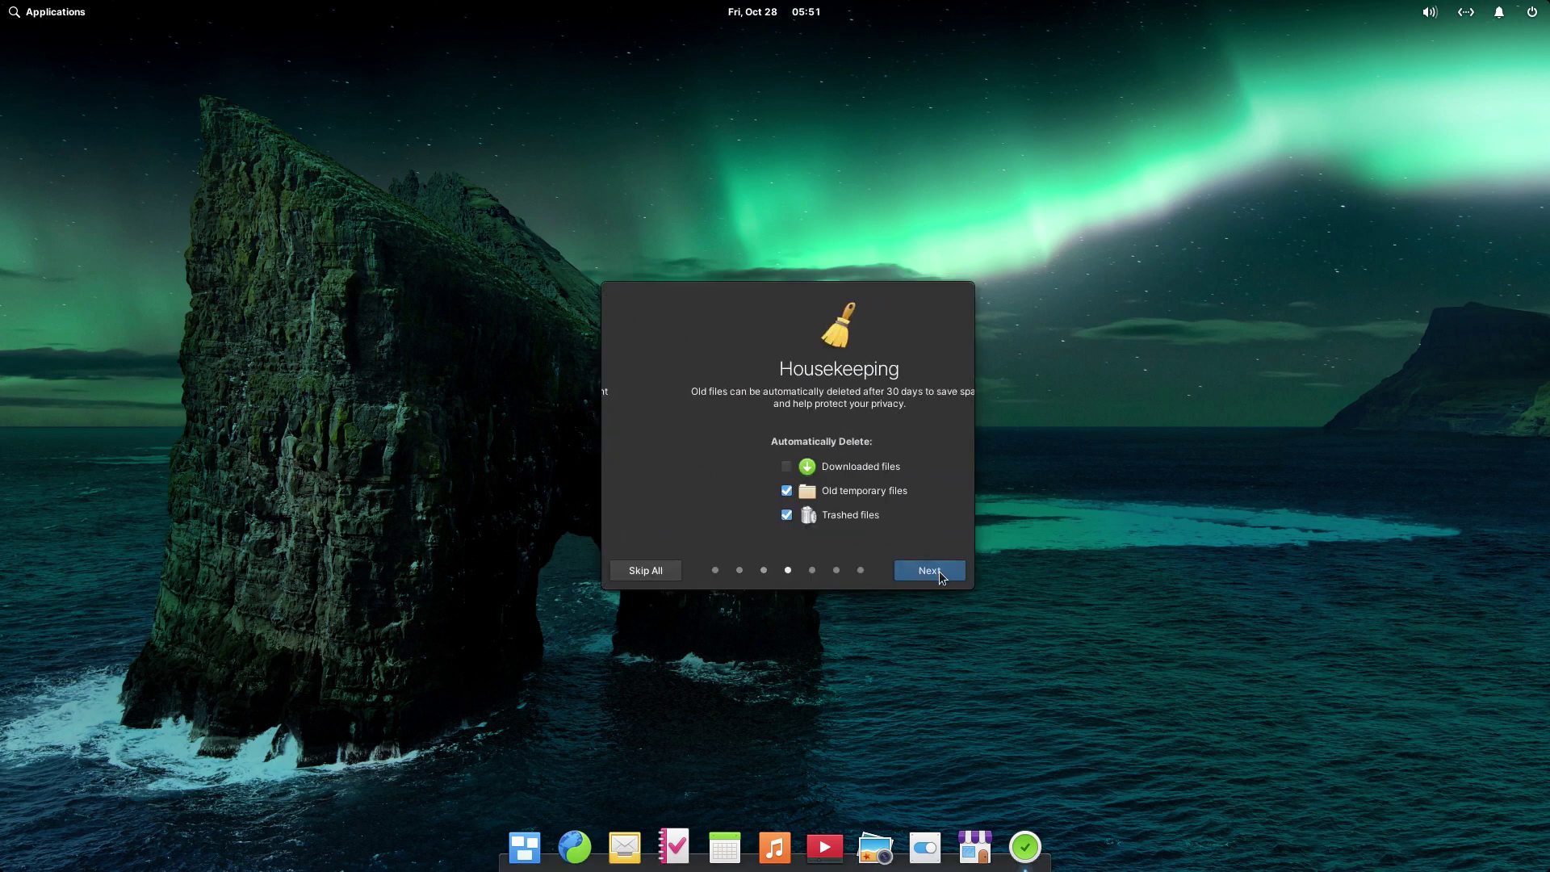
pyautogui.click(938, 569)
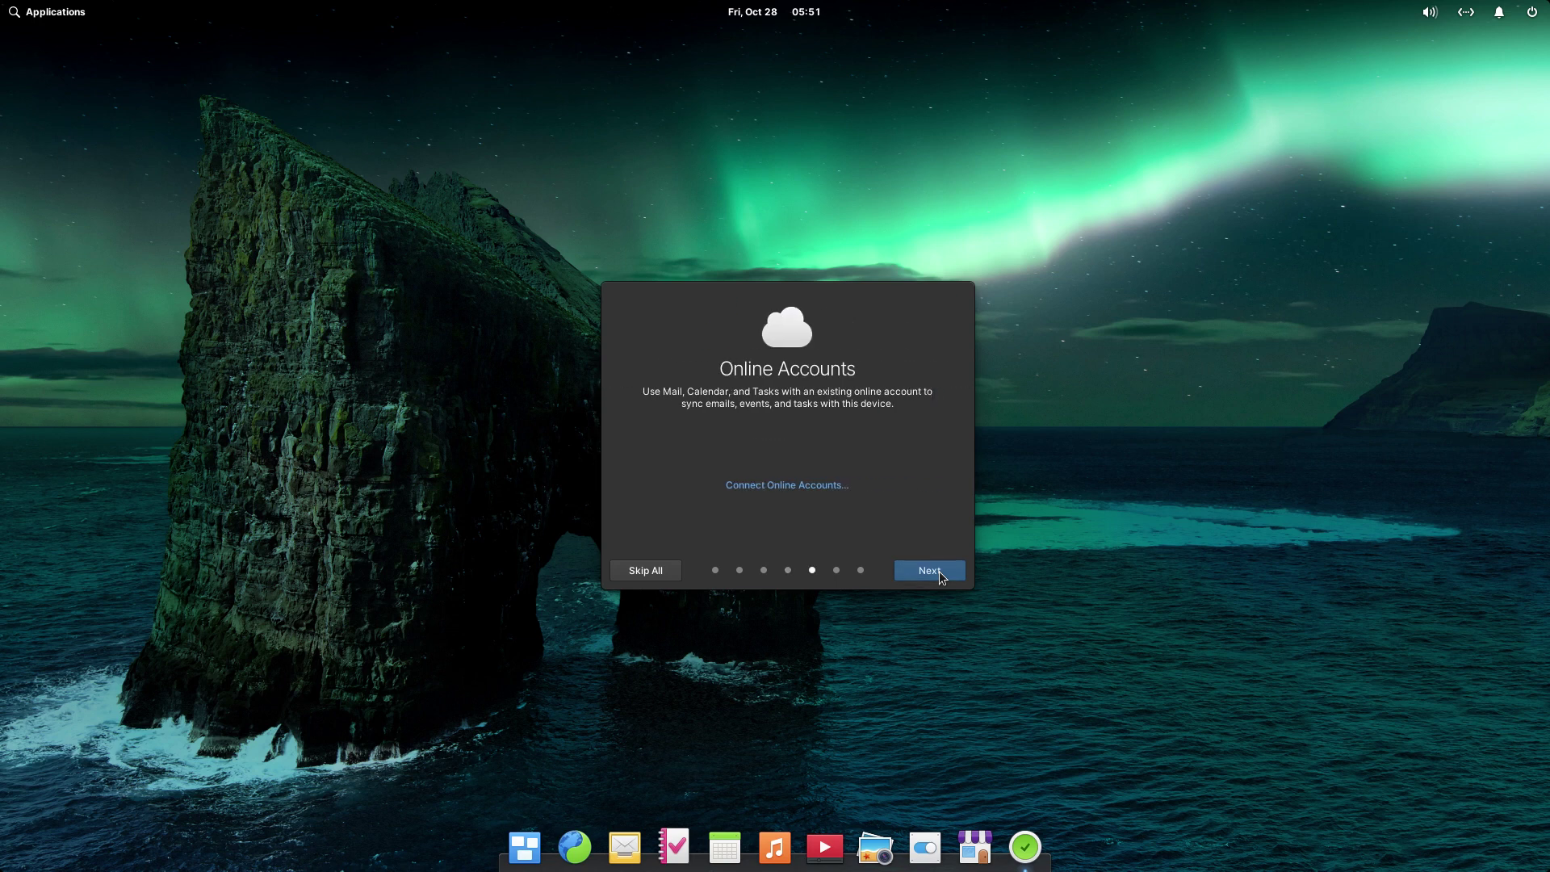
pyautogui.click(938, 570)
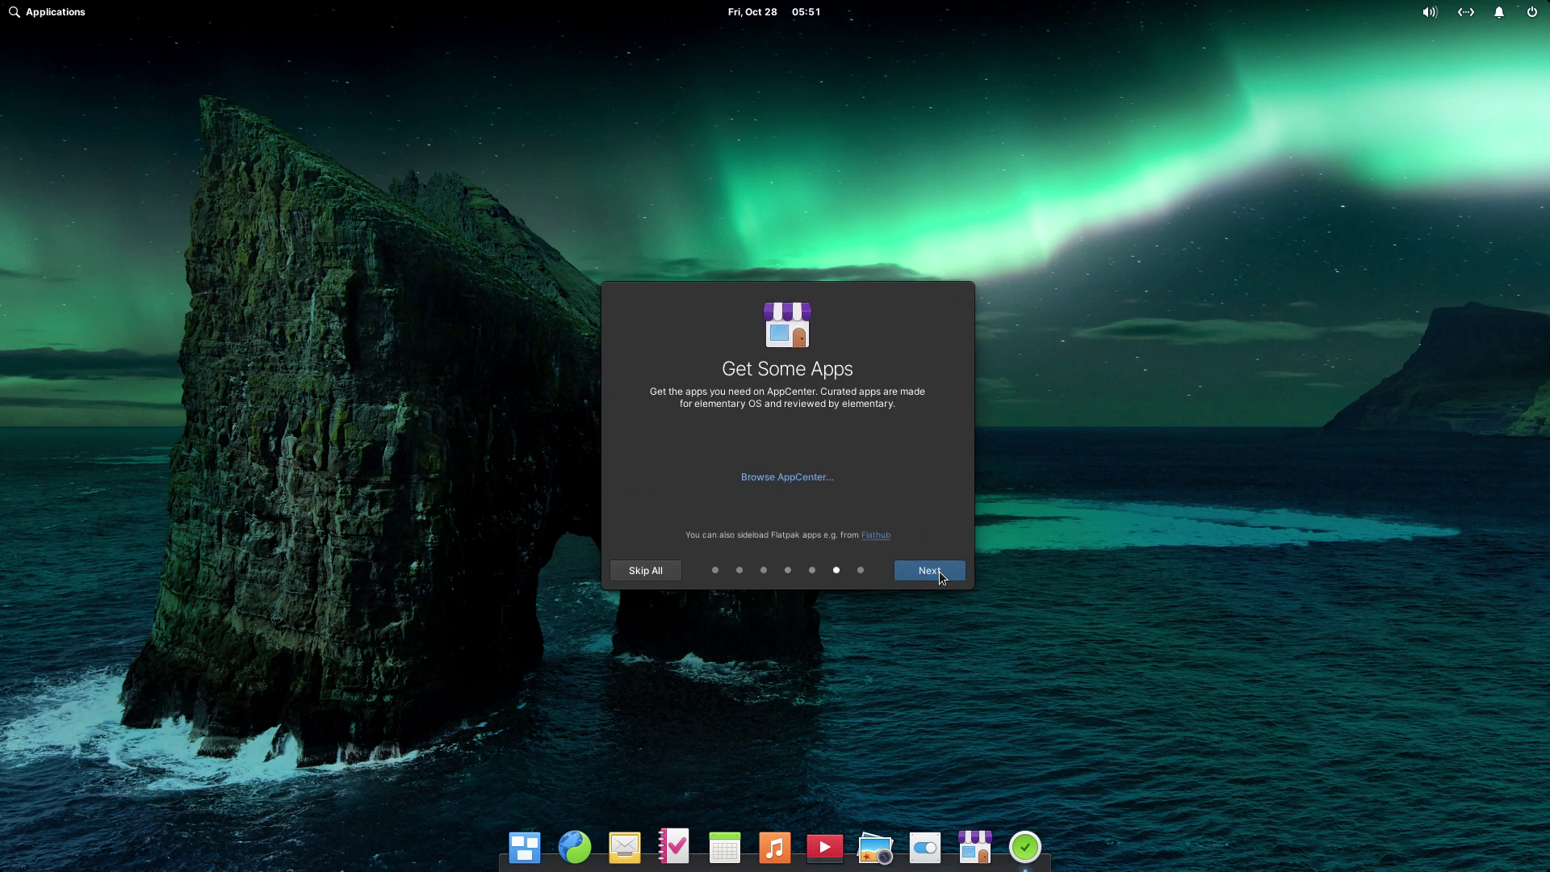
pyautogui.click(938, 570)
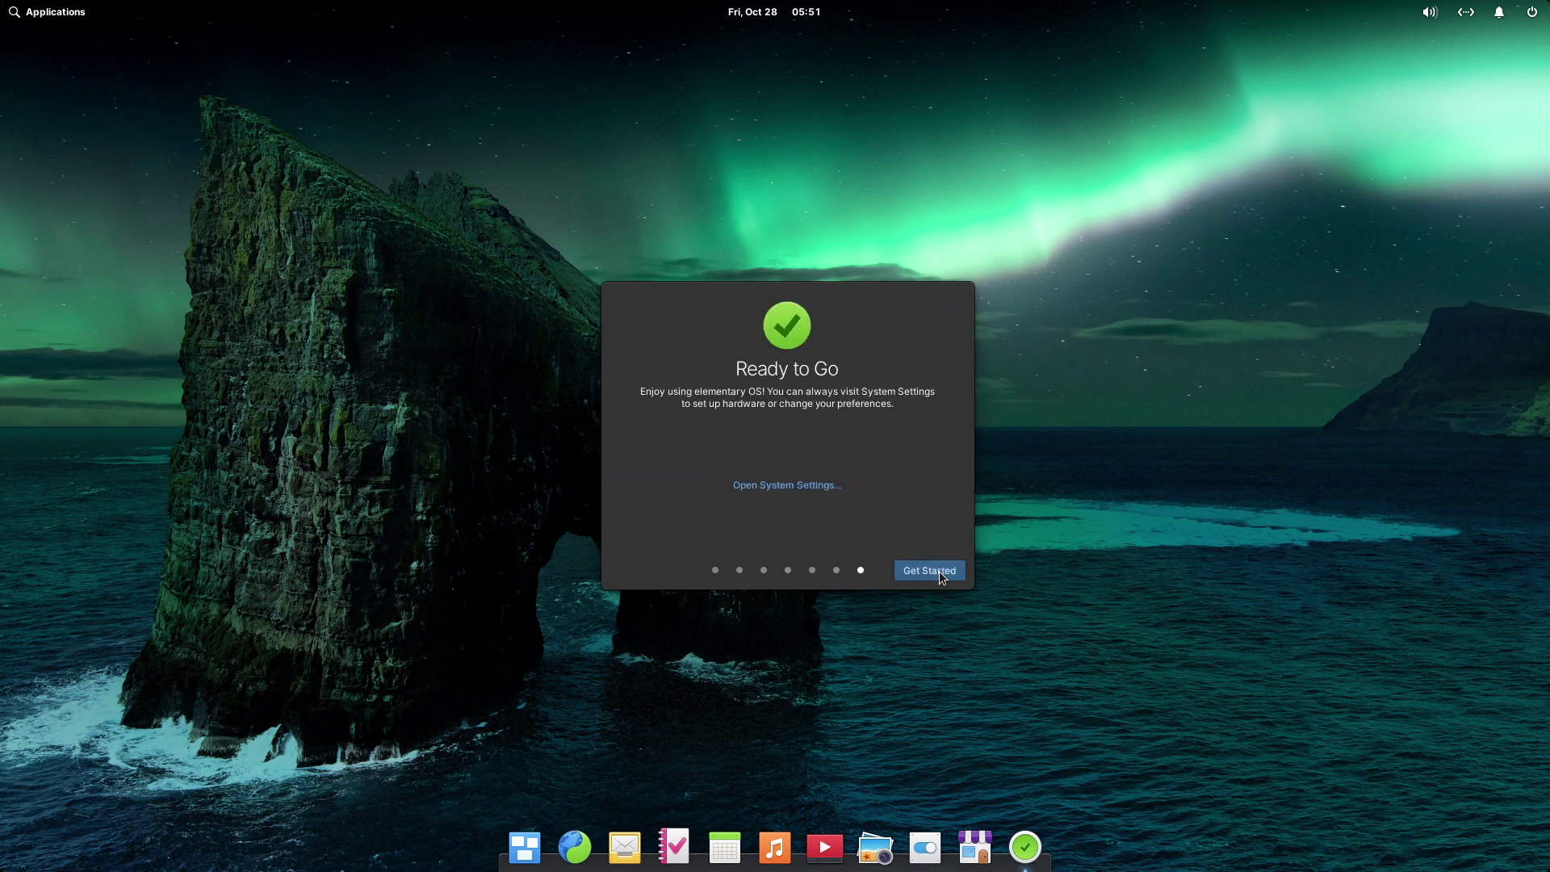
pyautogui.click(938, 570)
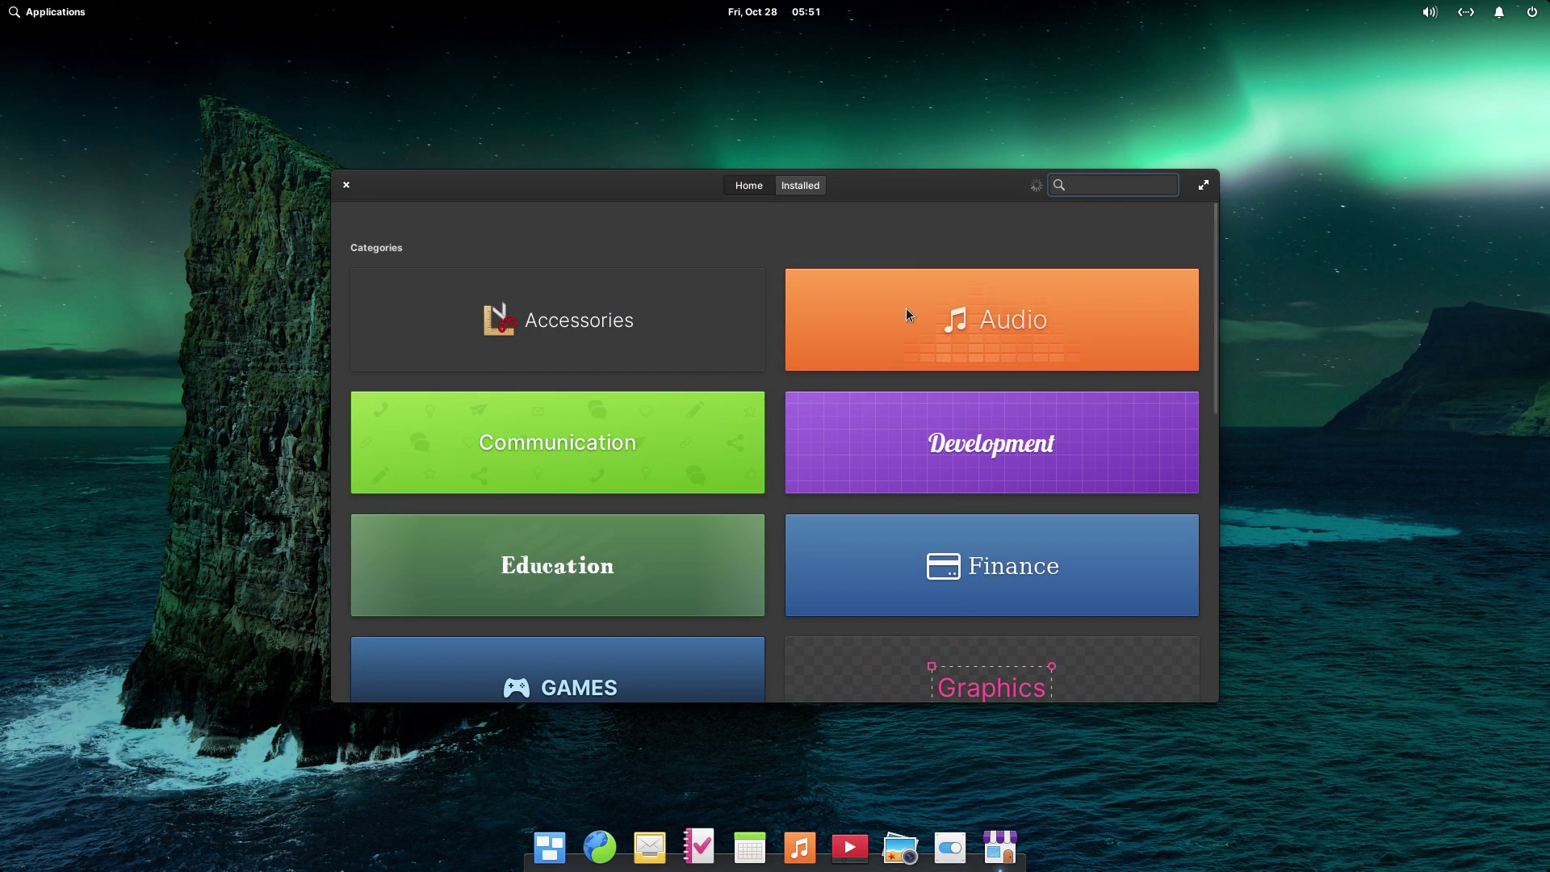
# - Move the AppCenter window and browse the Audio, Communication, Accessories and Games categories, returning home each time
pyautogui.moveTo(931, 173); pyautogui.dragTo(1057, 29)
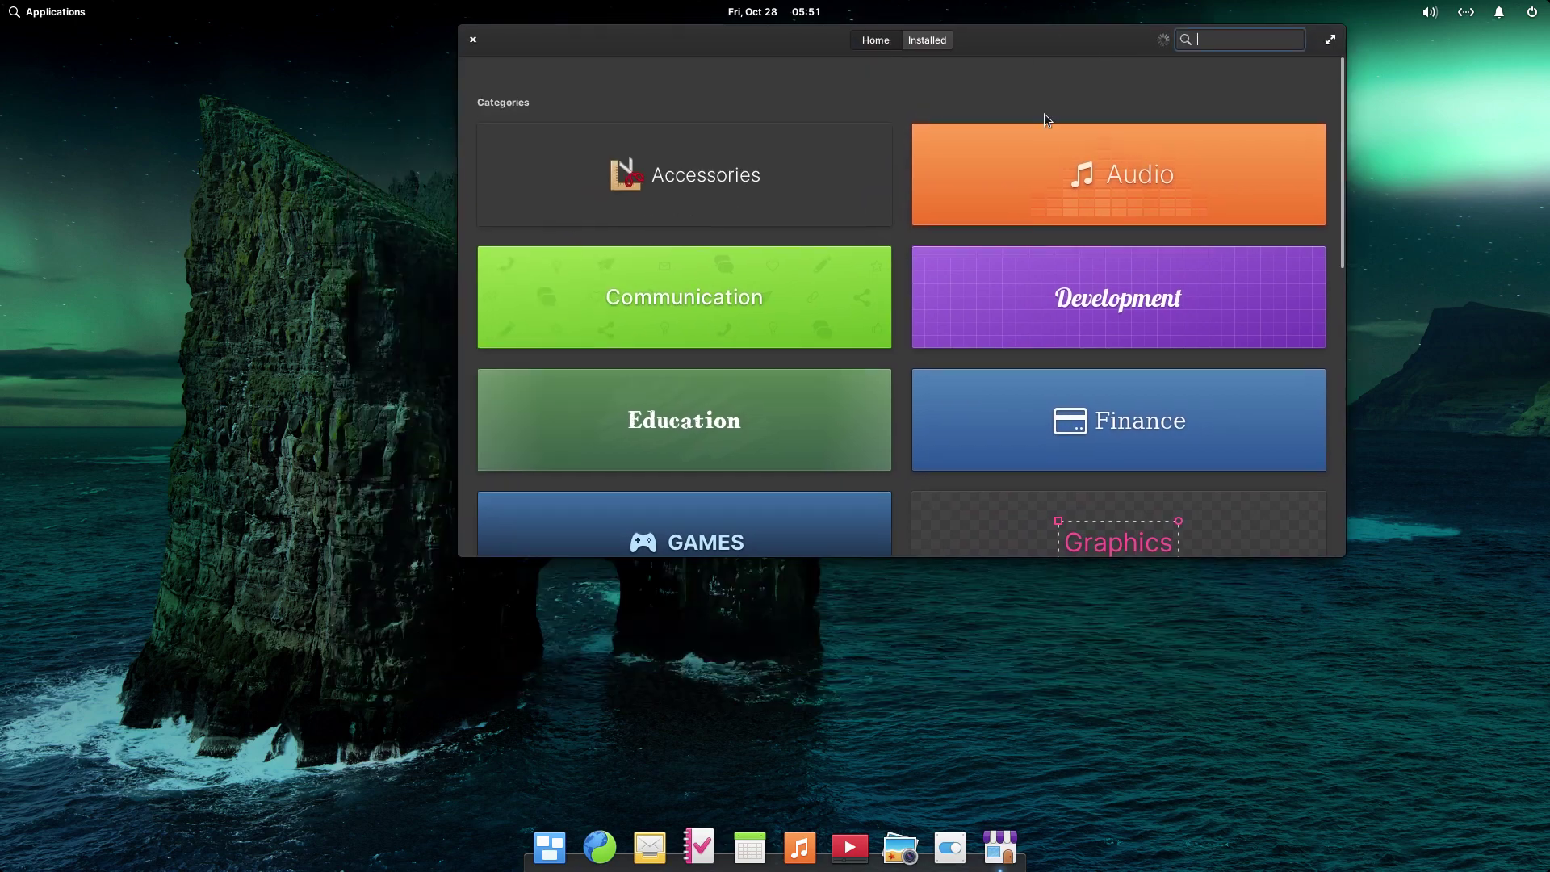
pyautogui.click(1034, 158)
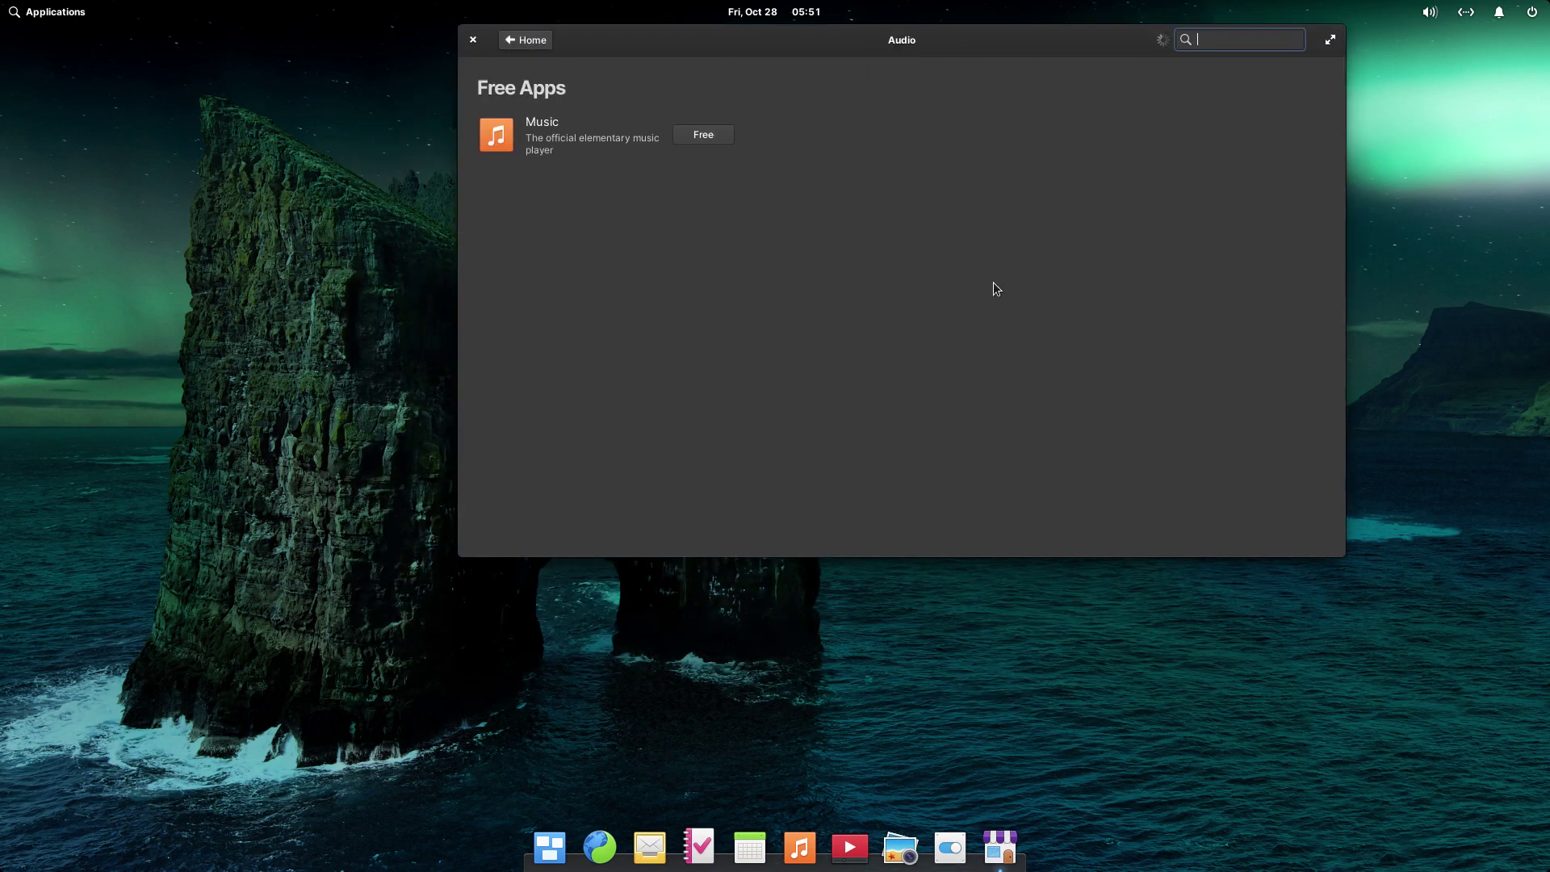
pyautogui.click(517, 39)
pyautogui.click(586, 291)
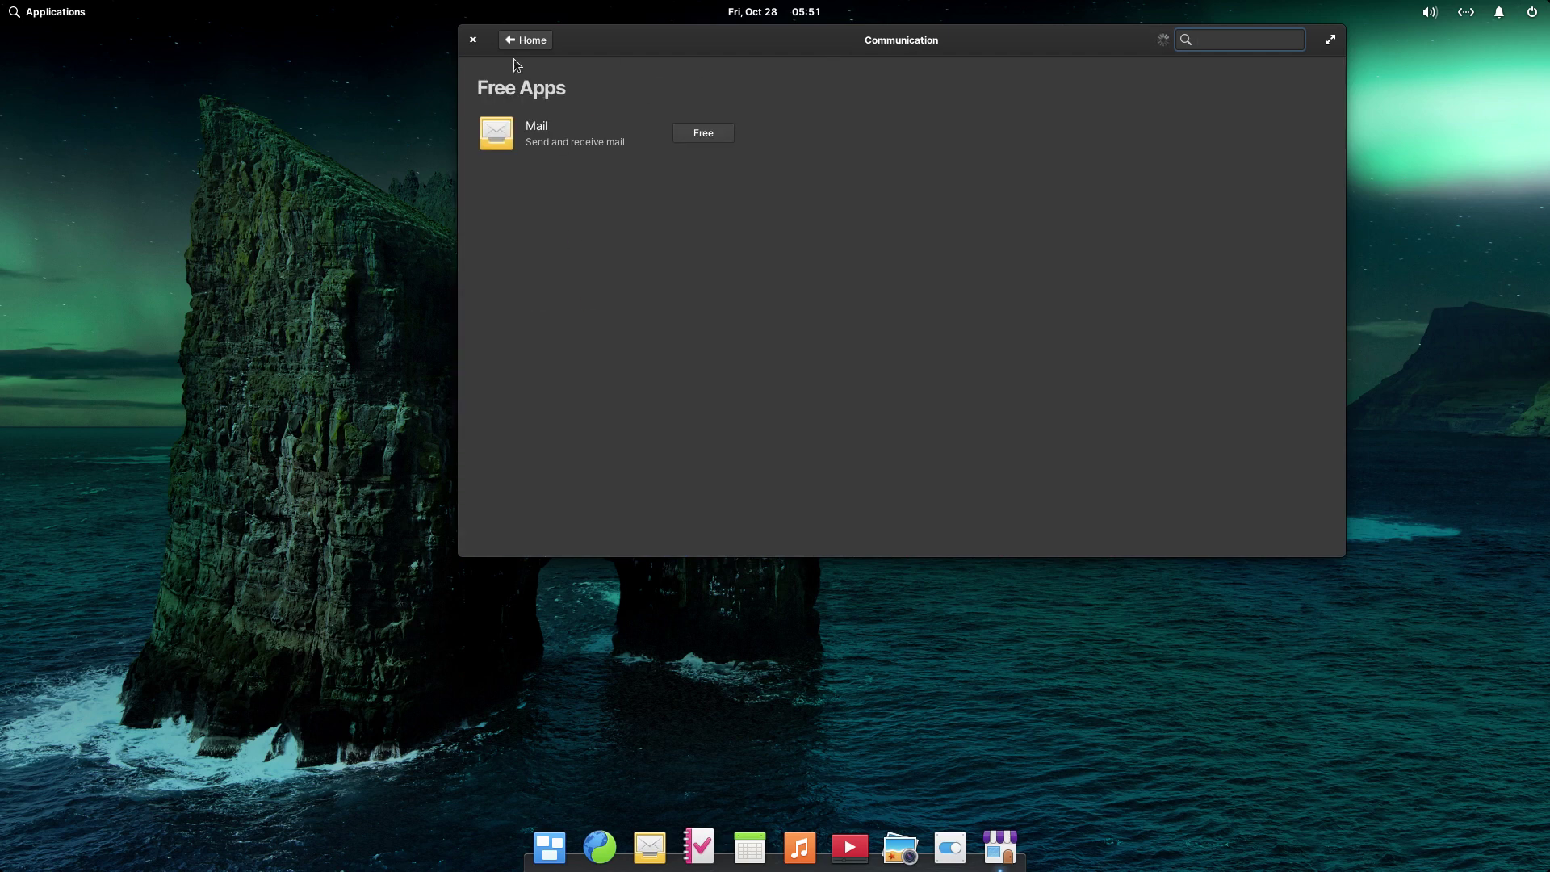
pyautogui.click(523, 40)
pyautogui.click(699, 174)
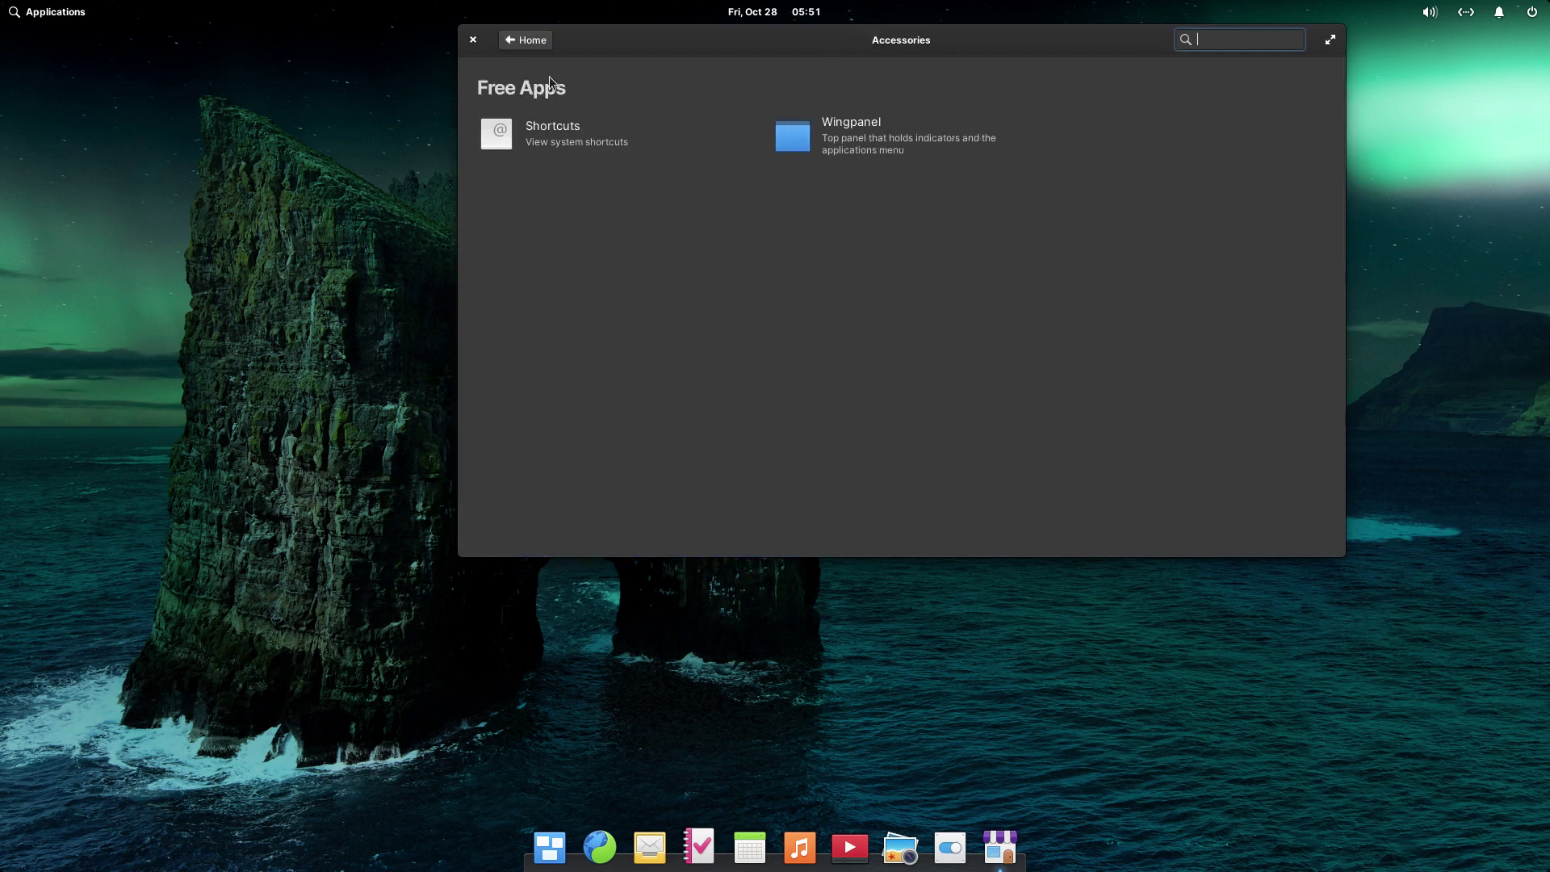
pyautogui.click(525, 41)
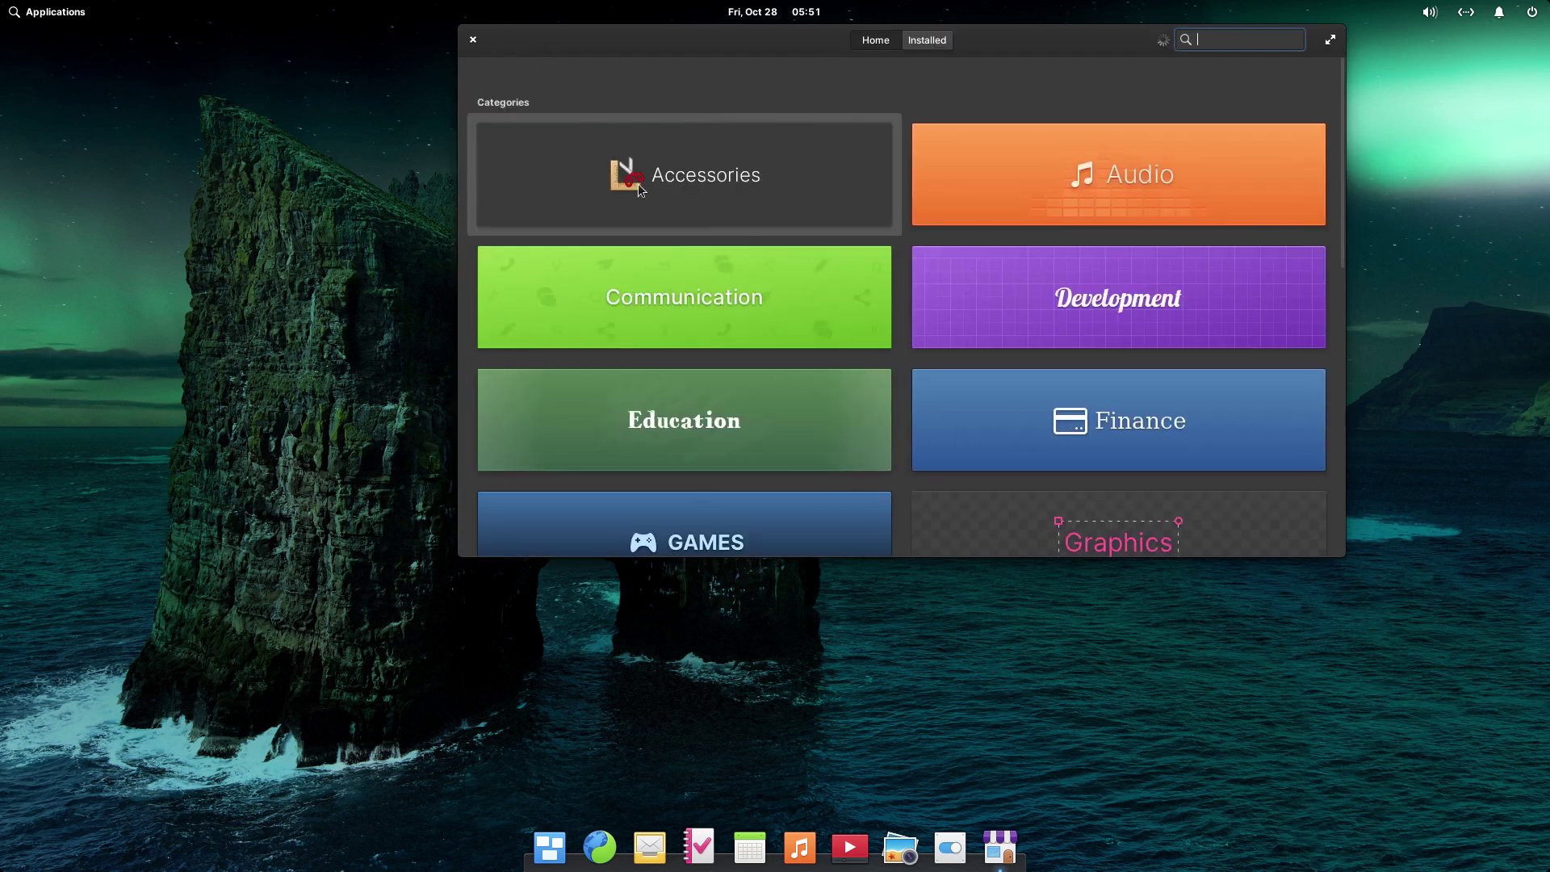
pyautogui.scroll(-1, 685, 404)
pyautogui.click(685, 457)
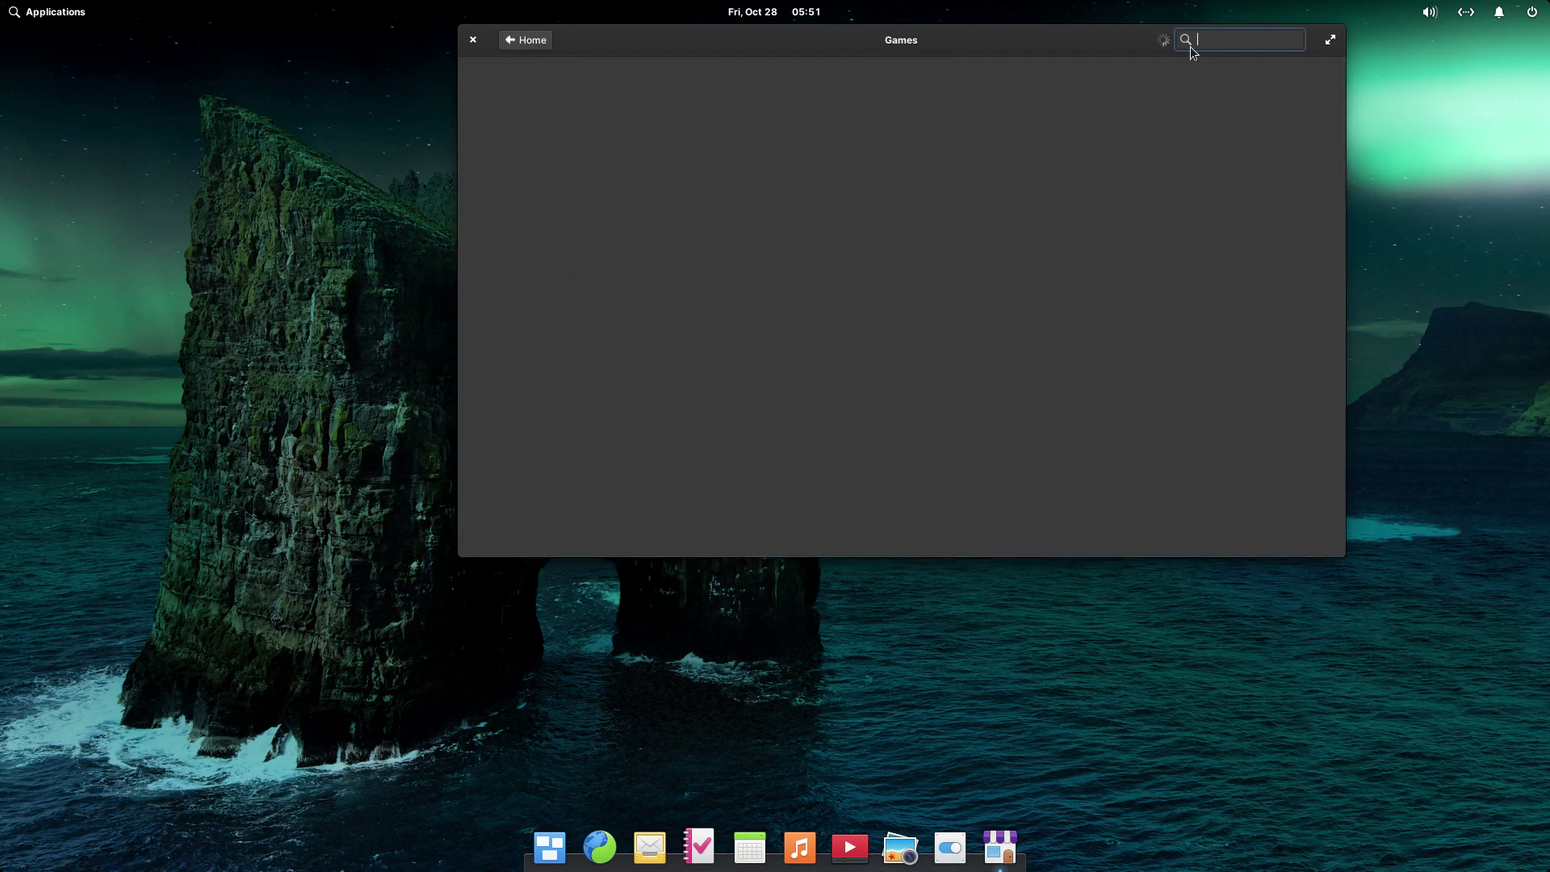
pyautogui.click(535, 45)
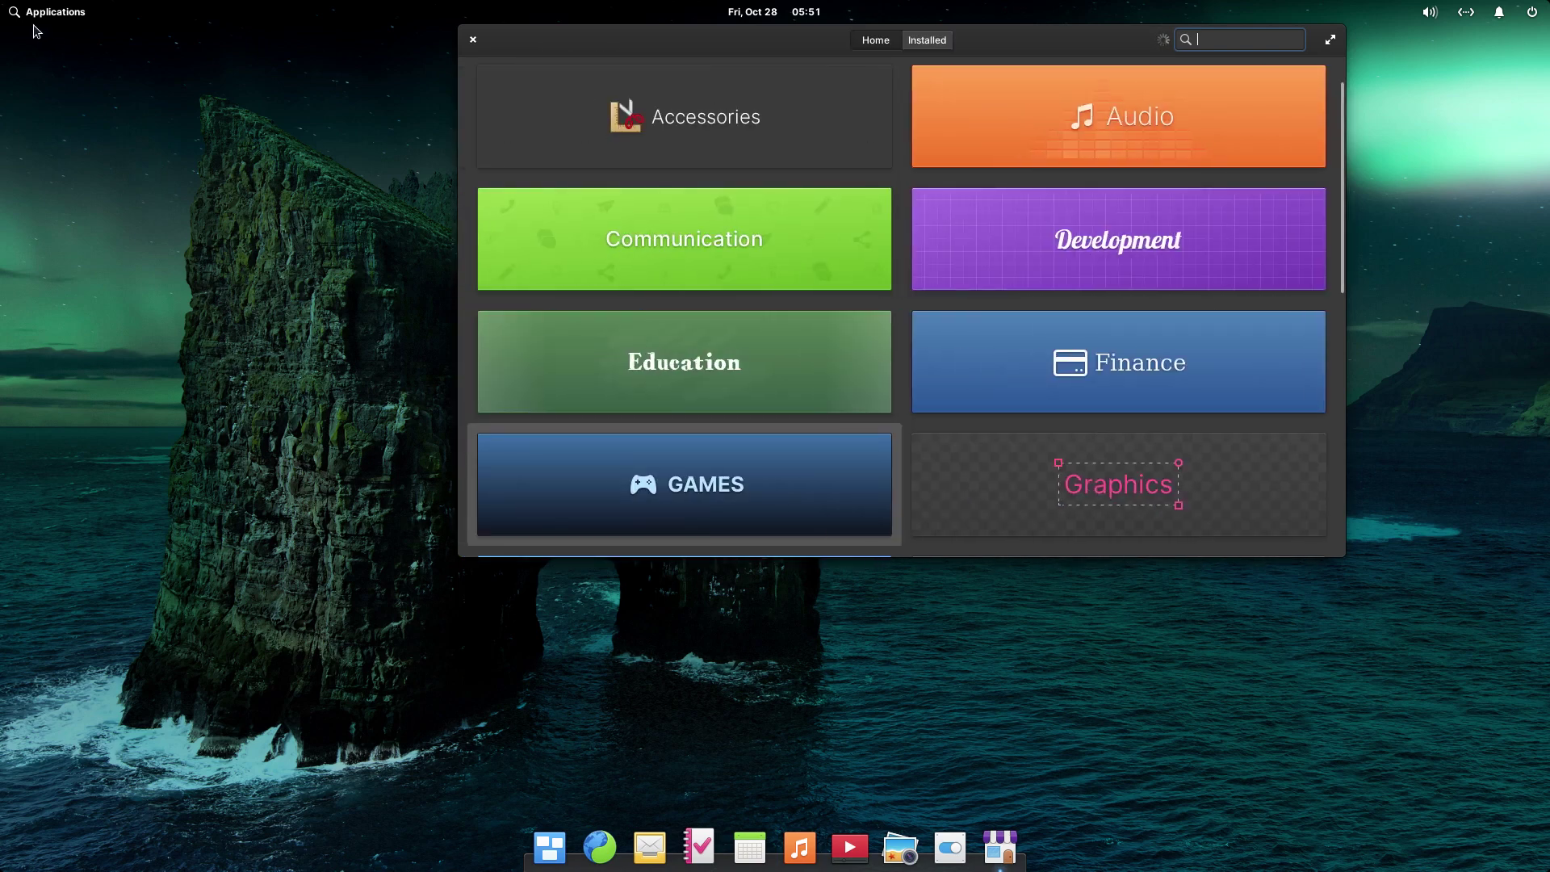
# - Toggle Multitasking View, then launch Mail, Tasks, Calendar, Music, Videos, Photos and System Settings from the dock
pyautogui.click(551, 849)
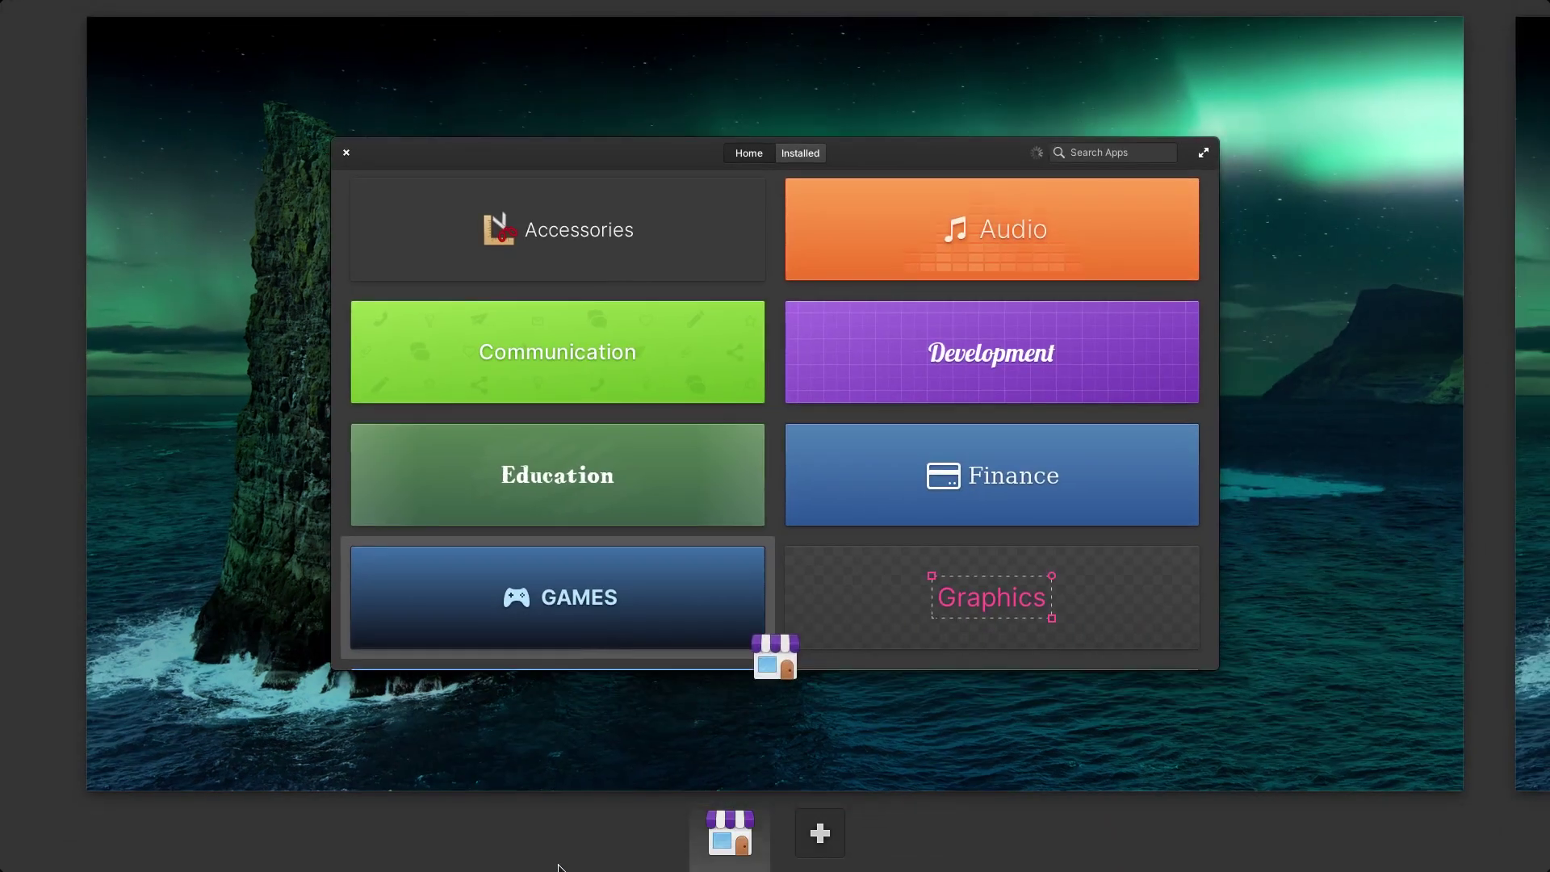
pyautogui.click(558, 865)
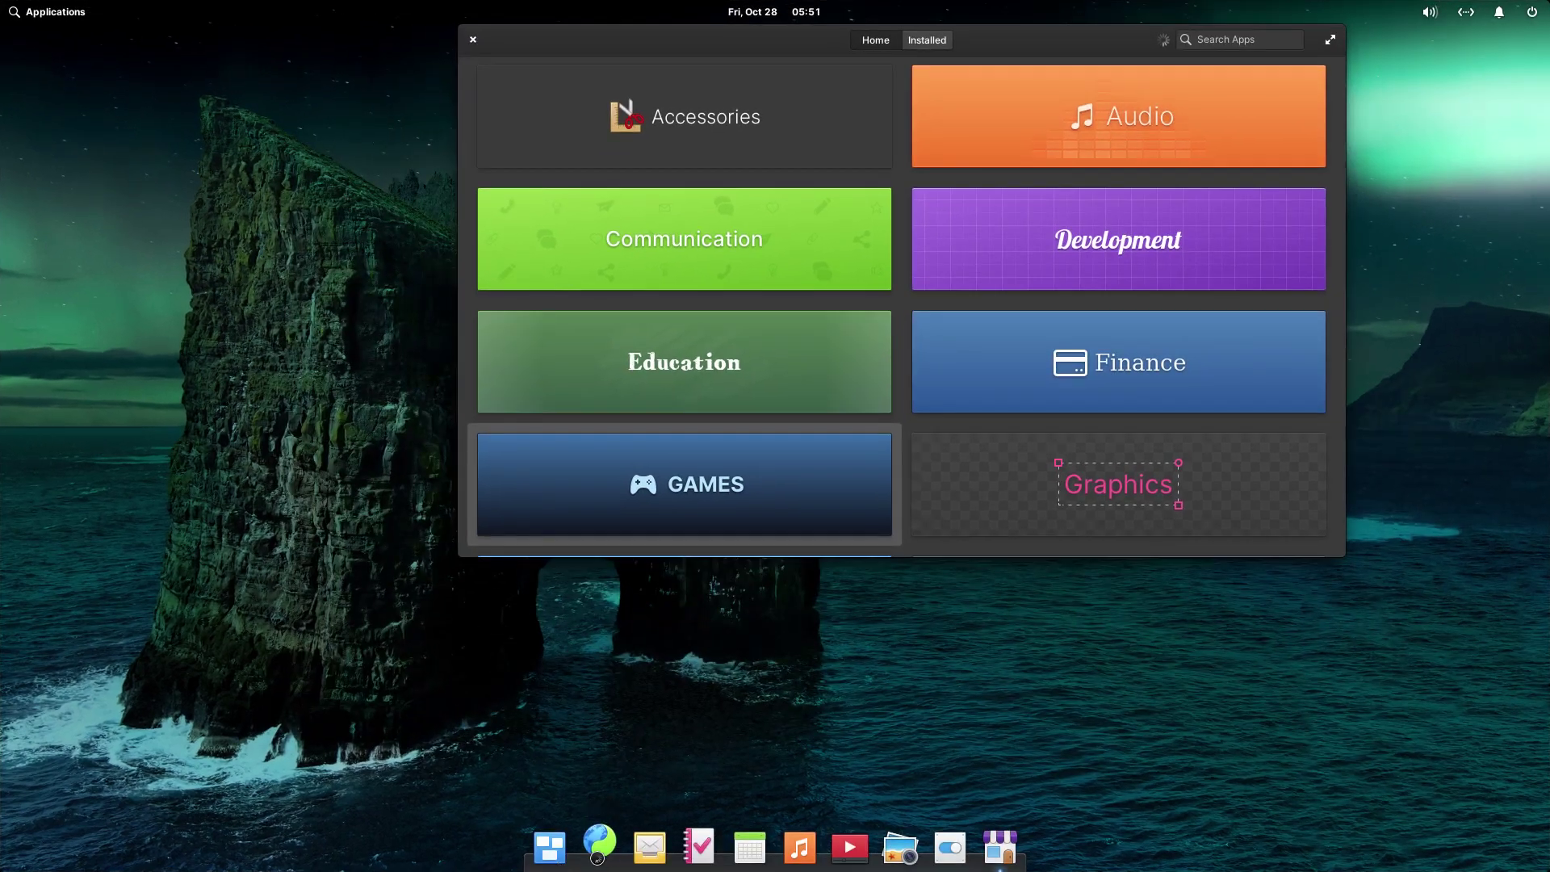
pyautogui.click(643, 848)
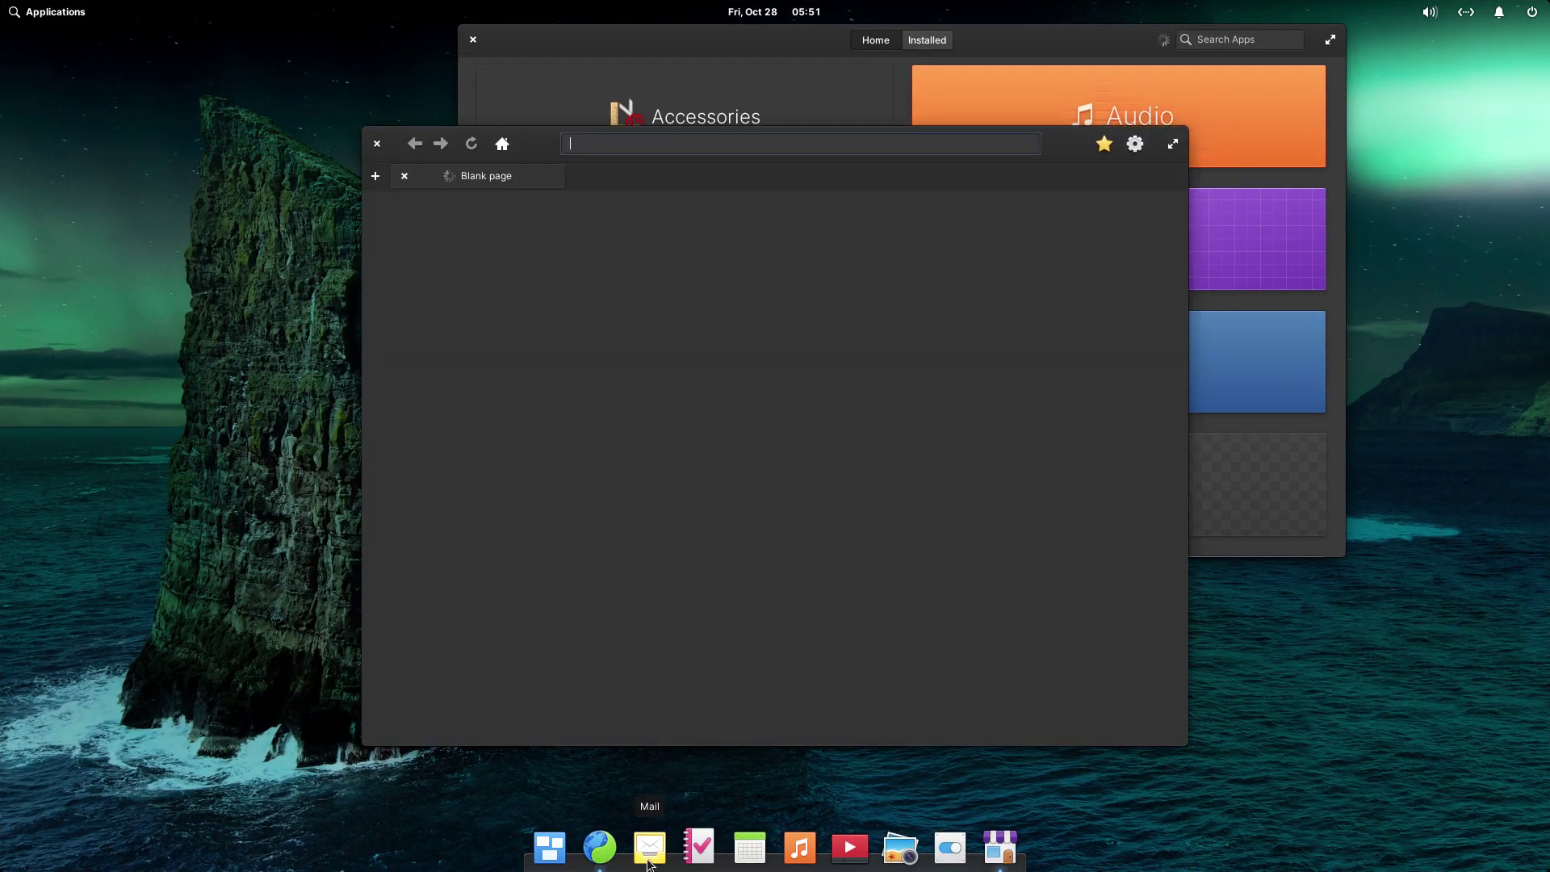
pyautogui.click(699, 854)
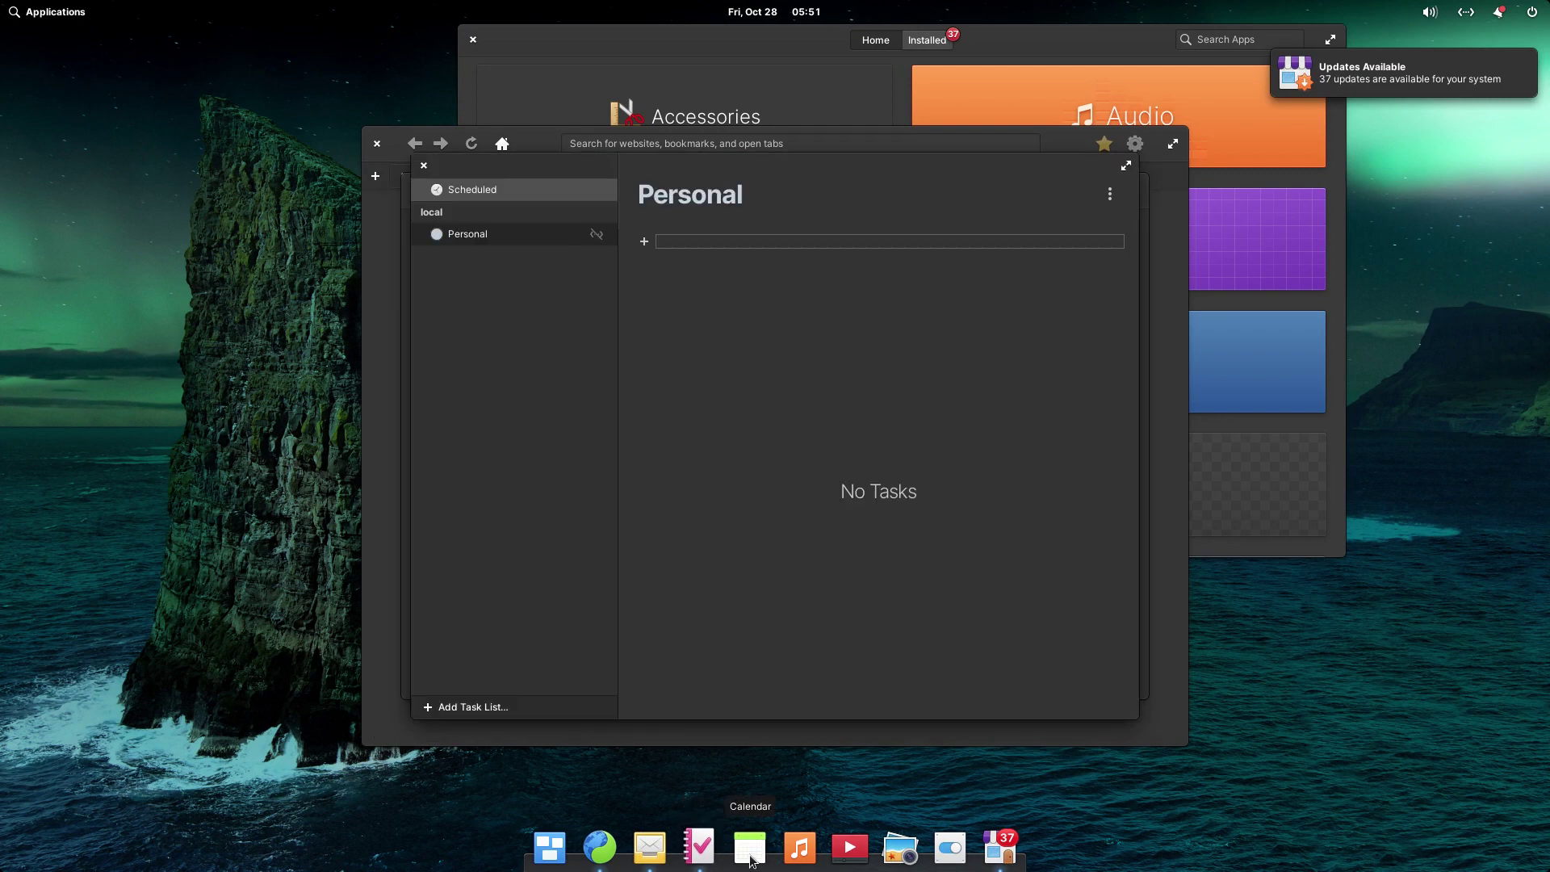
pyautogui.click(751, 855)
pyautogui.click(799, 848)
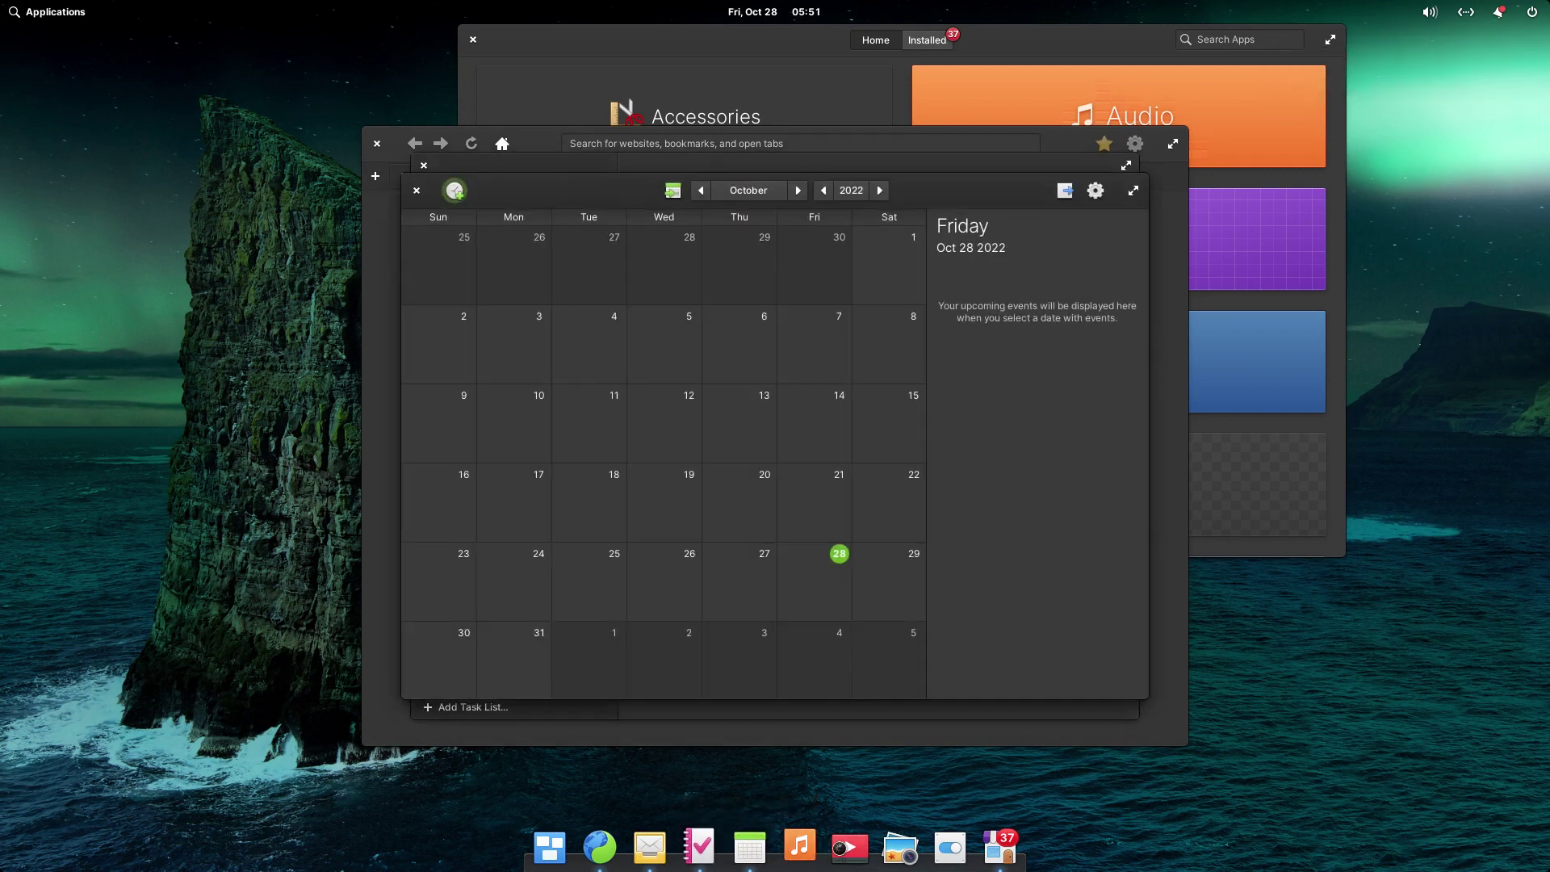
pyautogui.click(849, 849)
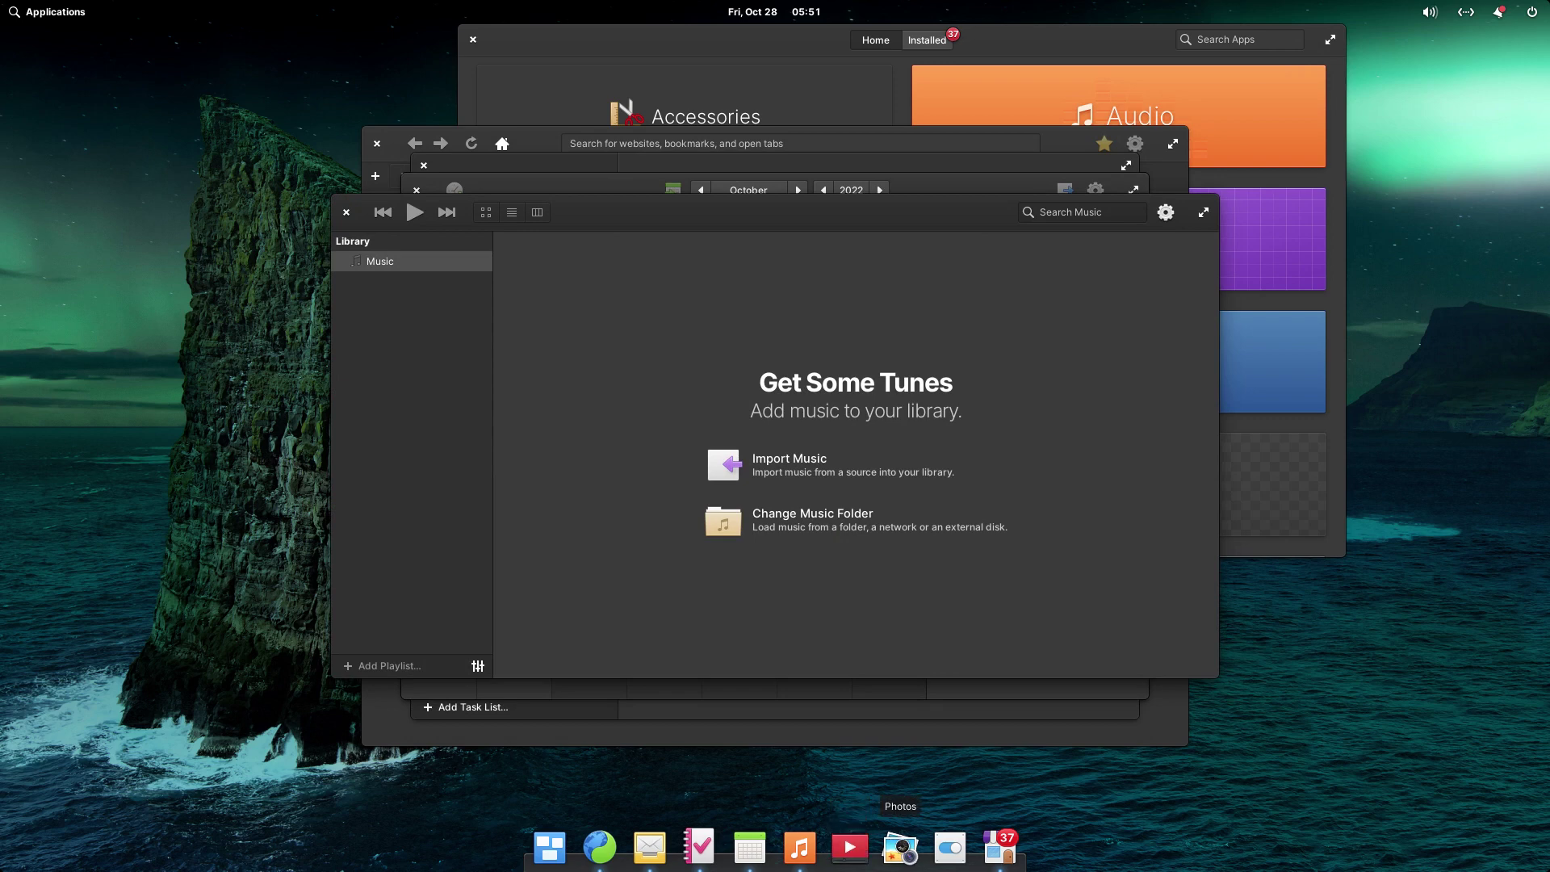
pyautogui.click(900, 848)
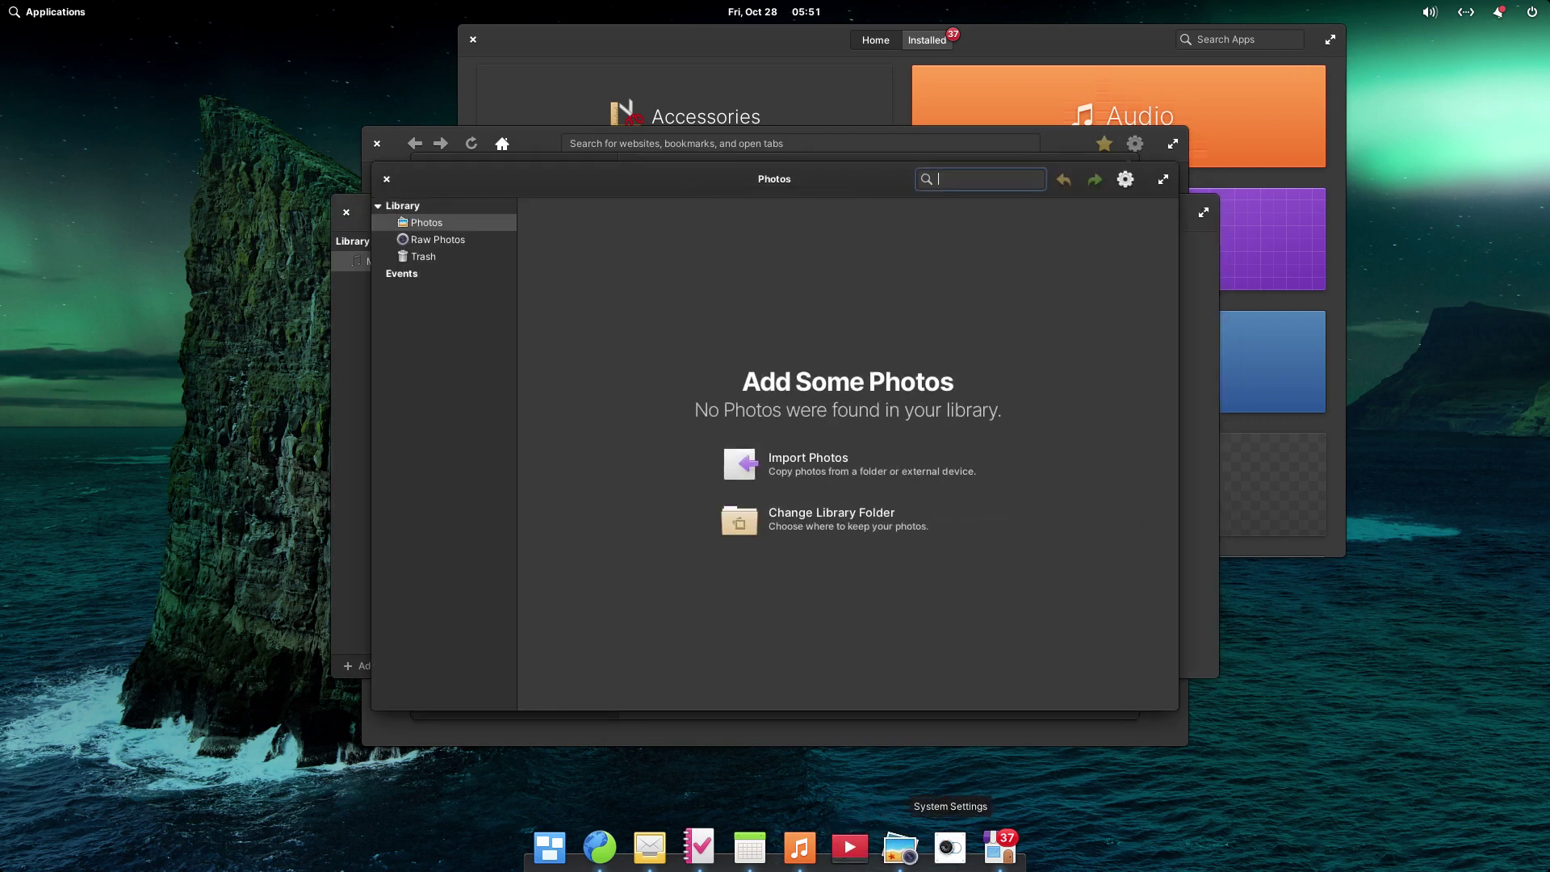
pyautogui.click(950, 847)
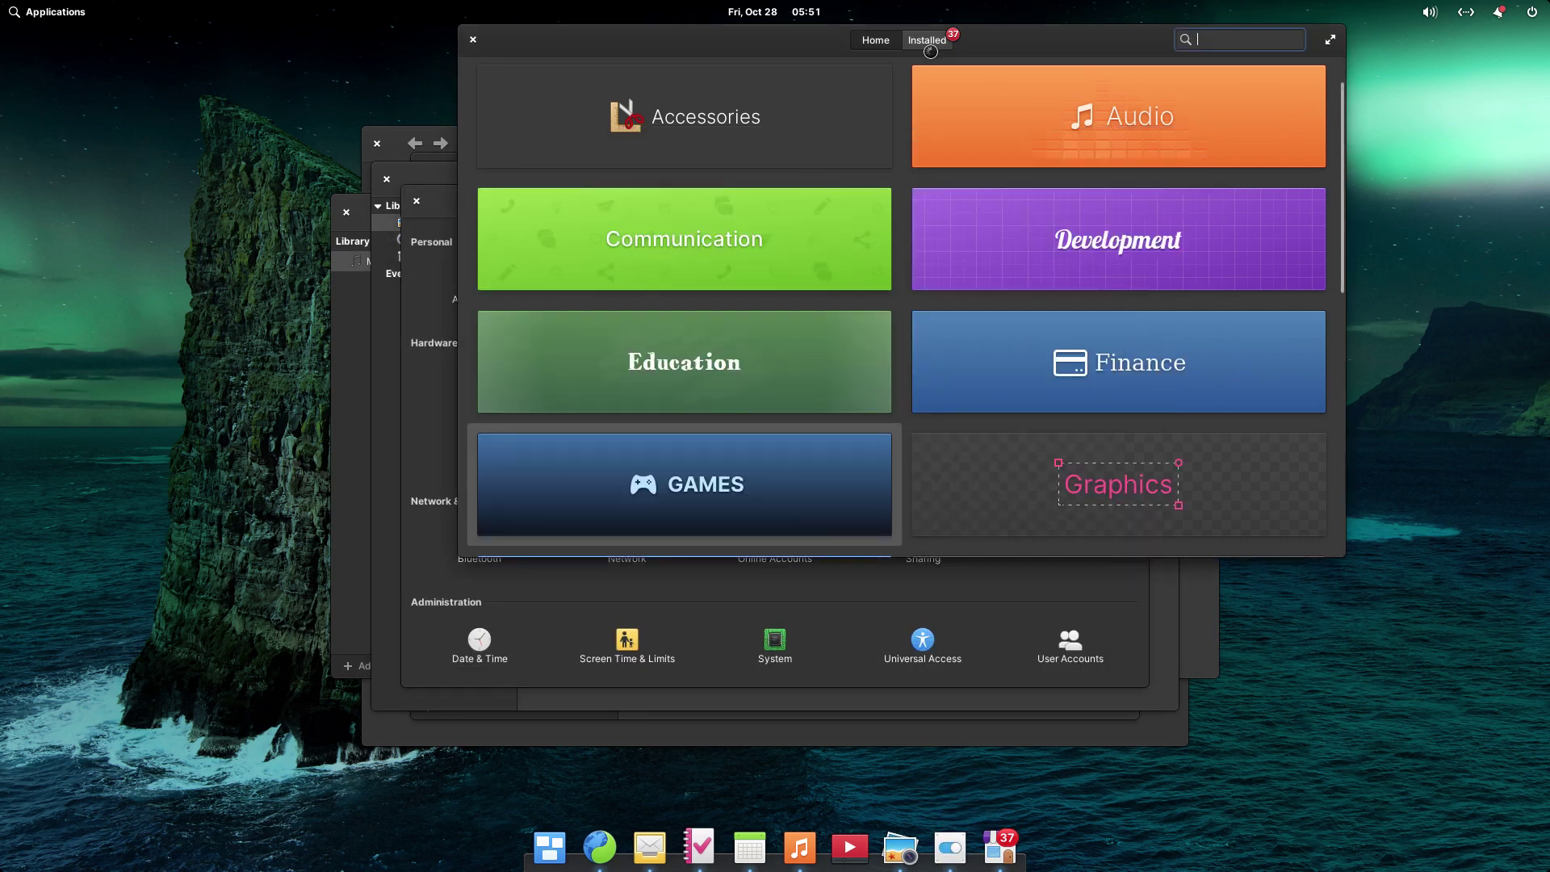
# - Close AppCenter and set the pink dahlia photo as the desktop wallpaper
pyautogui.click(1075, 113)
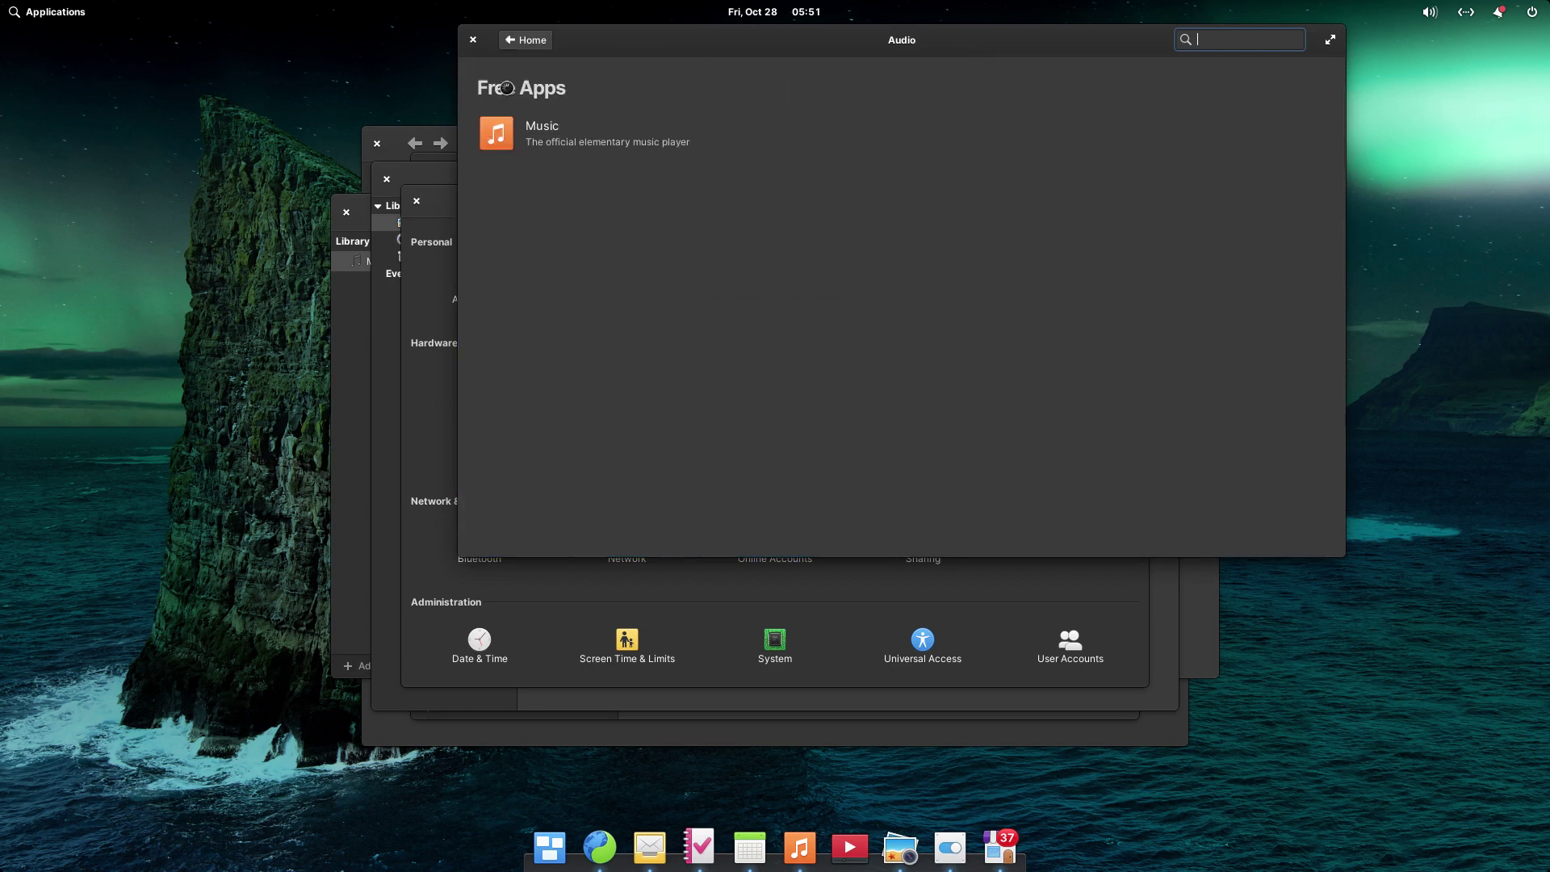
pyautogui.click(473, 40)
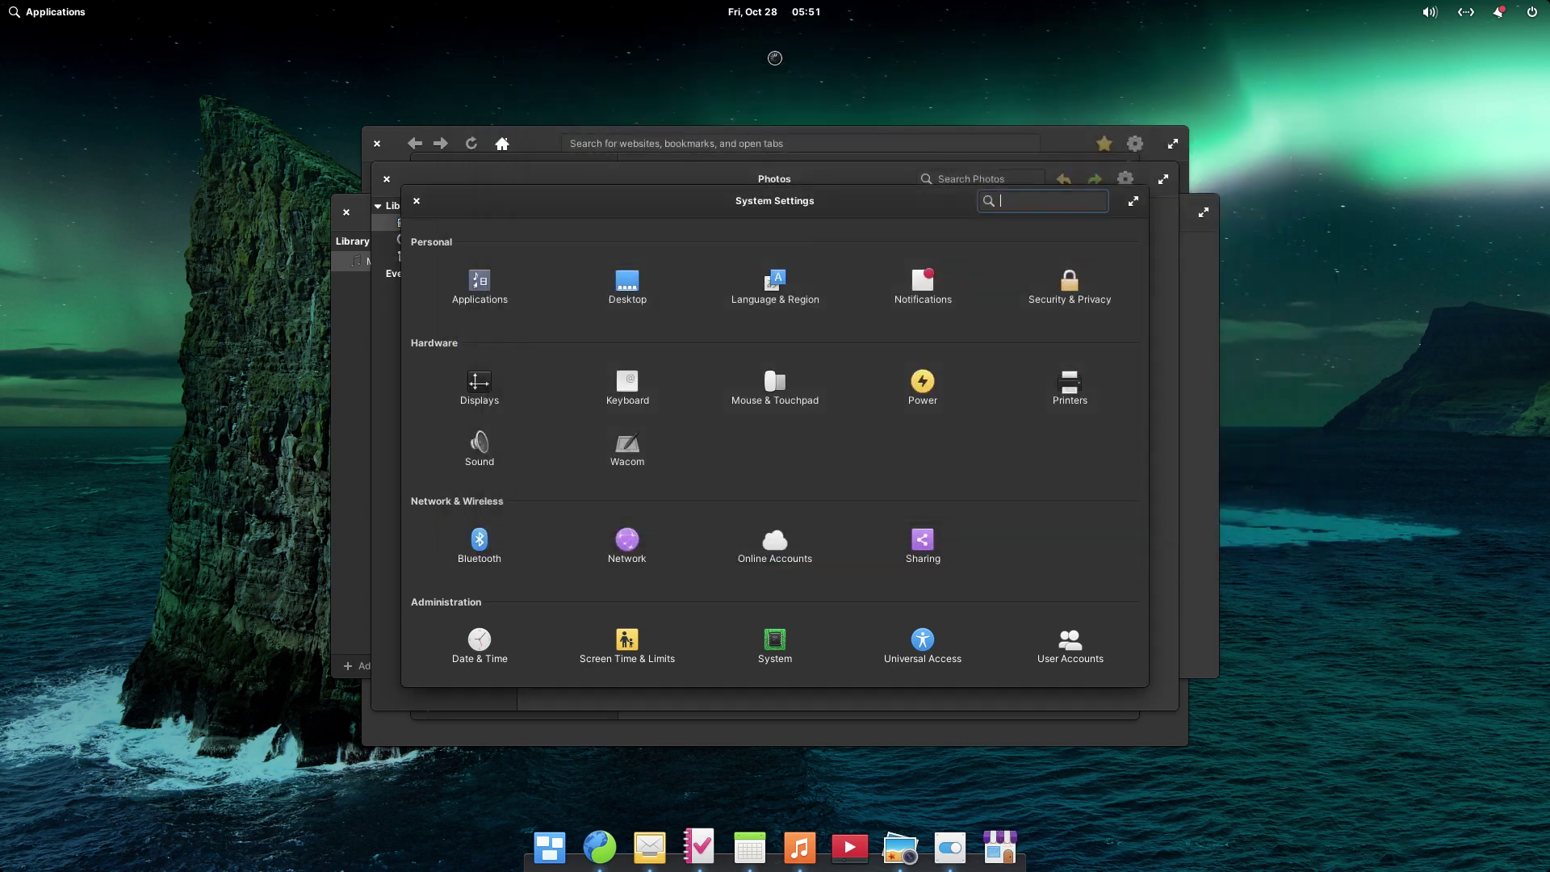
pyautogui.click(482, 297)
pyautogui.click(495, 204)
pyautogui.click(634, 301)
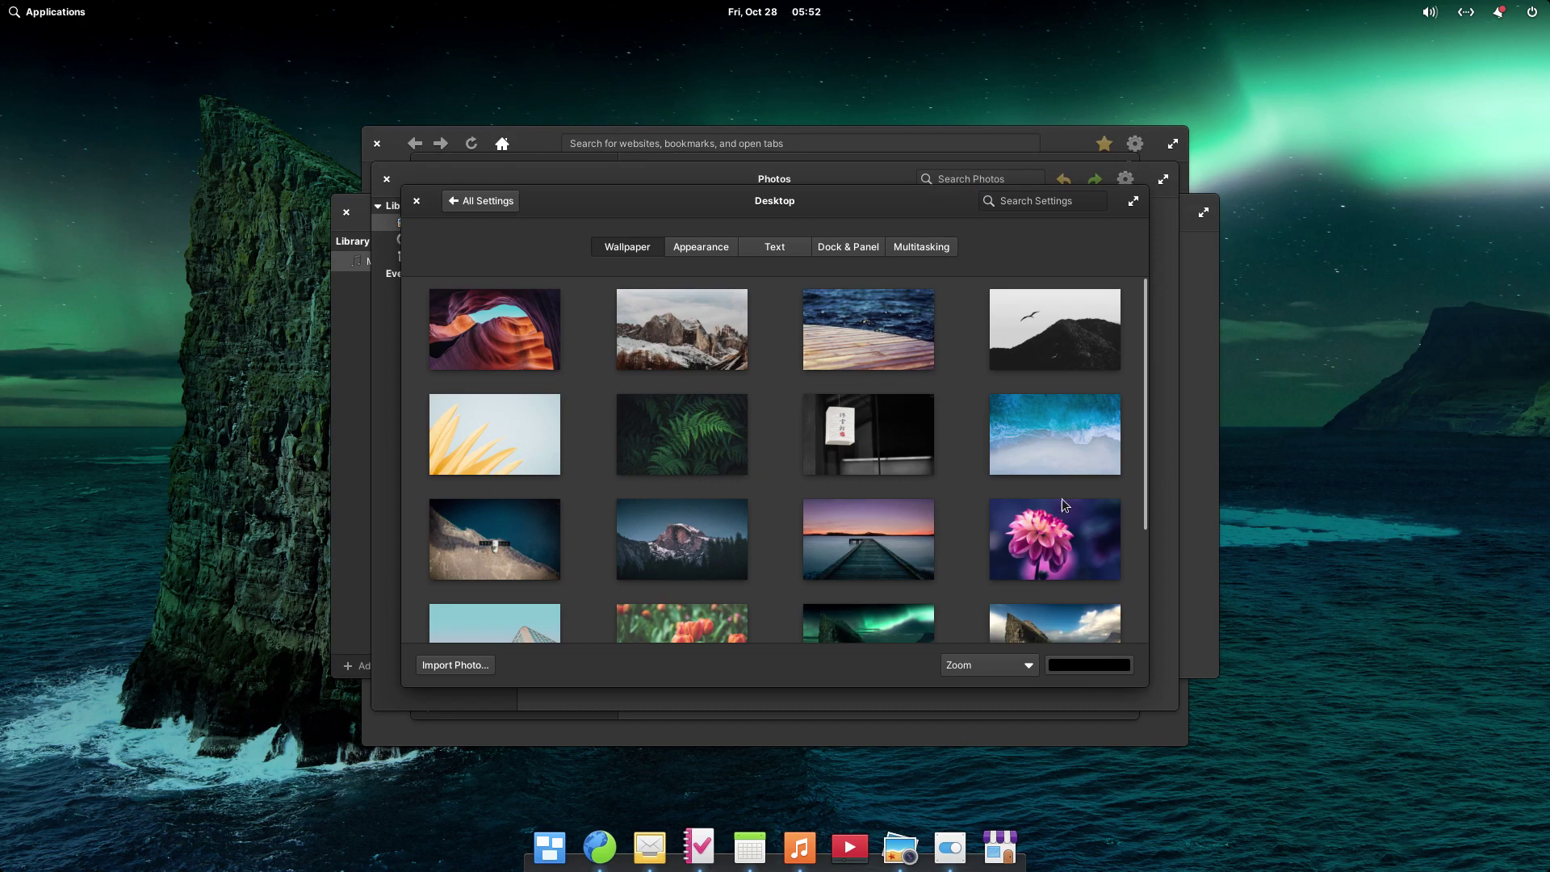
pyautogui.click(1061, 536)
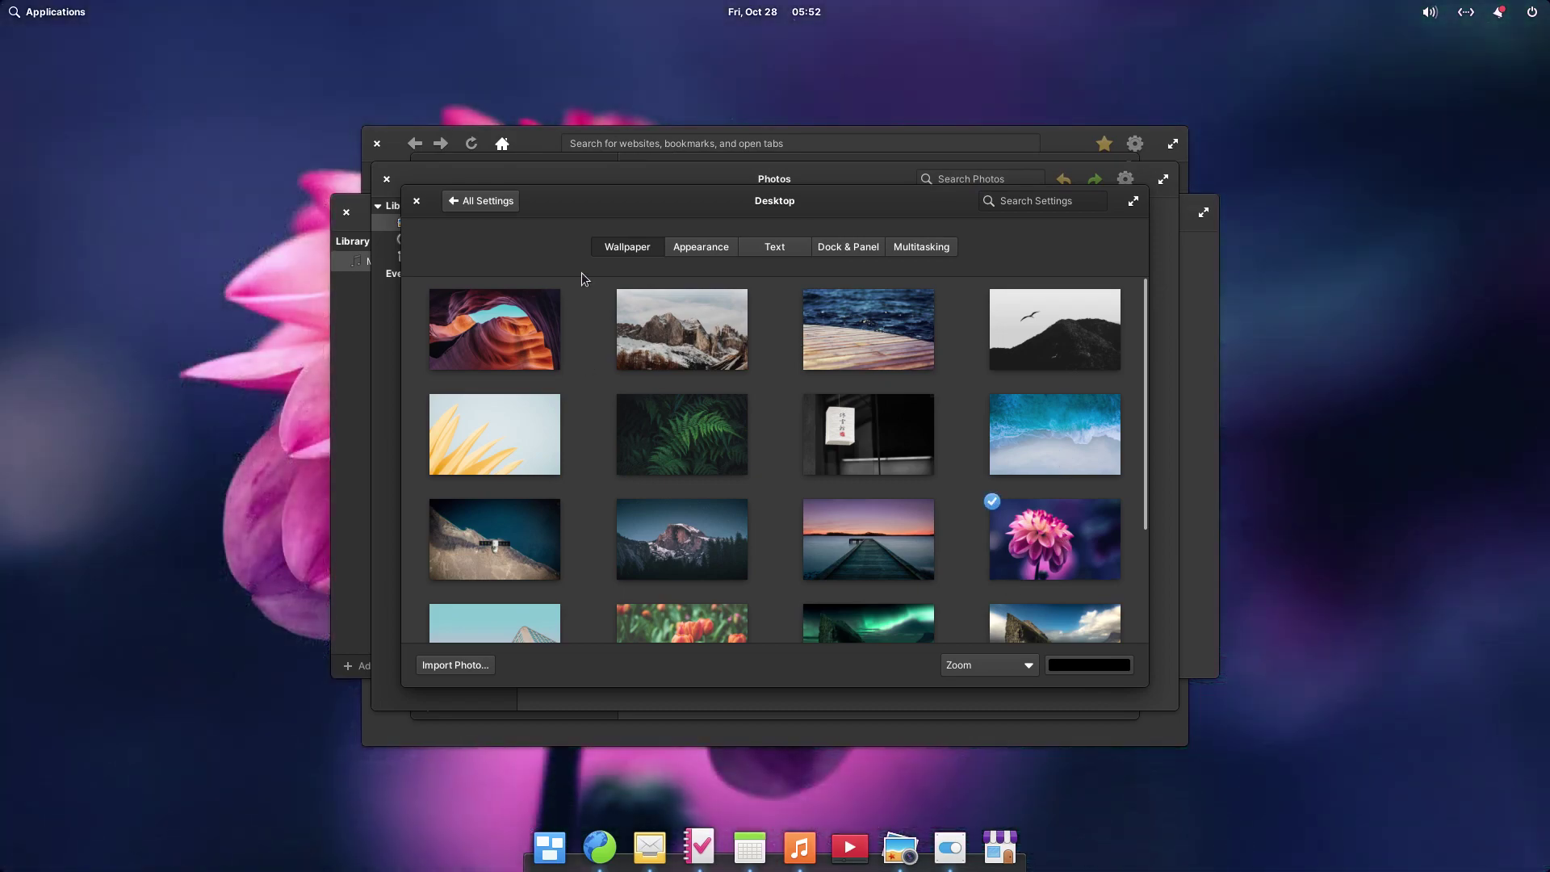
# - Raise the system text size to 1.15 in the Desktop settings
pyautogui.click(728, 252)
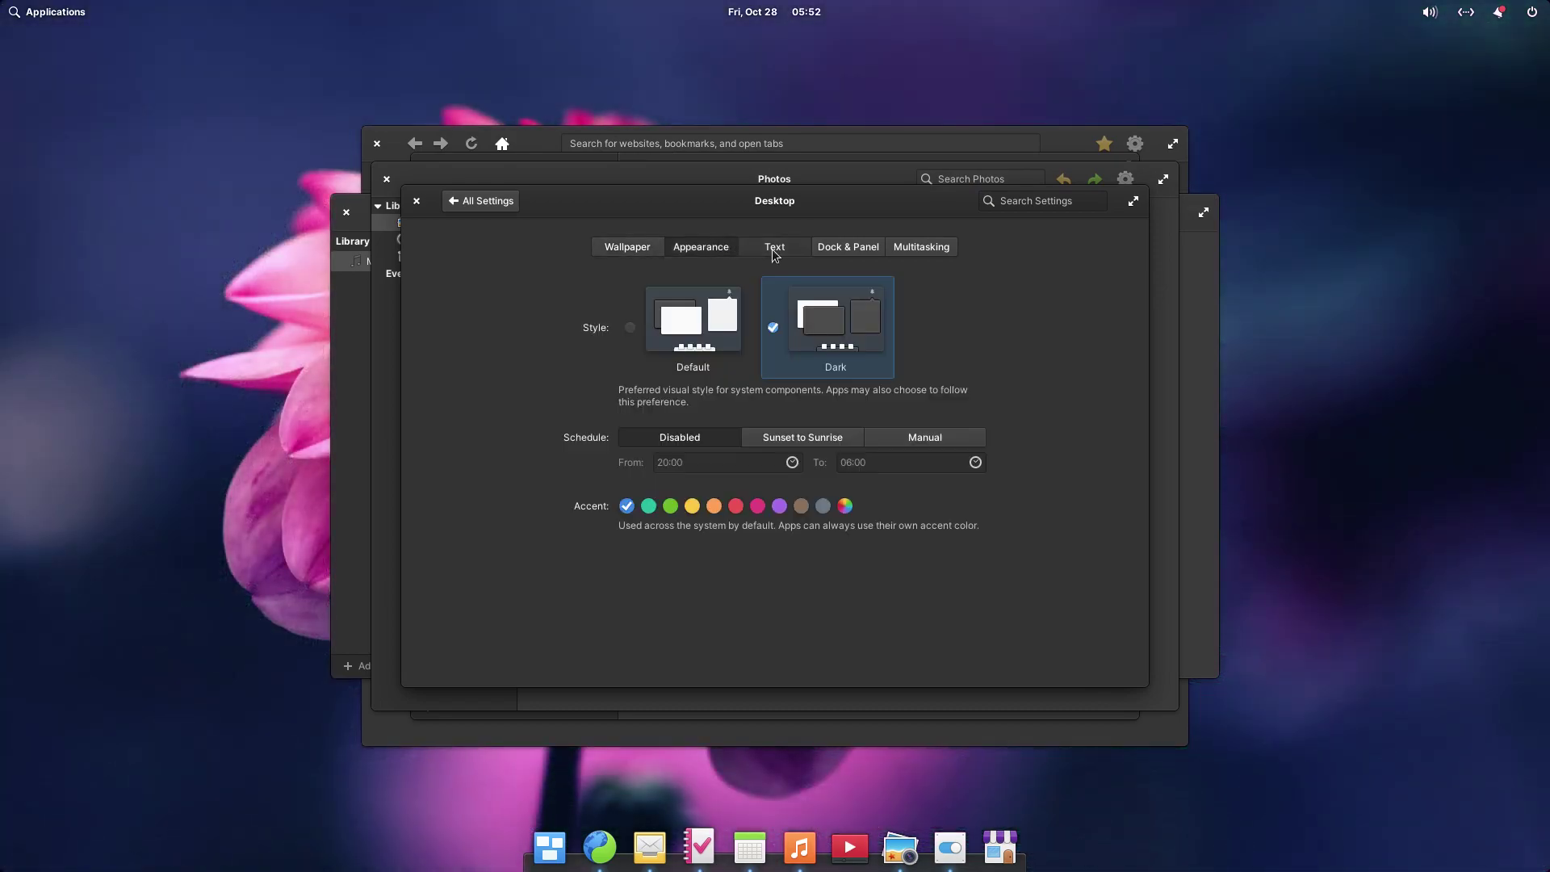
pyautogui.click(773, 254)
pyautogui.click(700, 254)
pyautogui.click(632, 257)
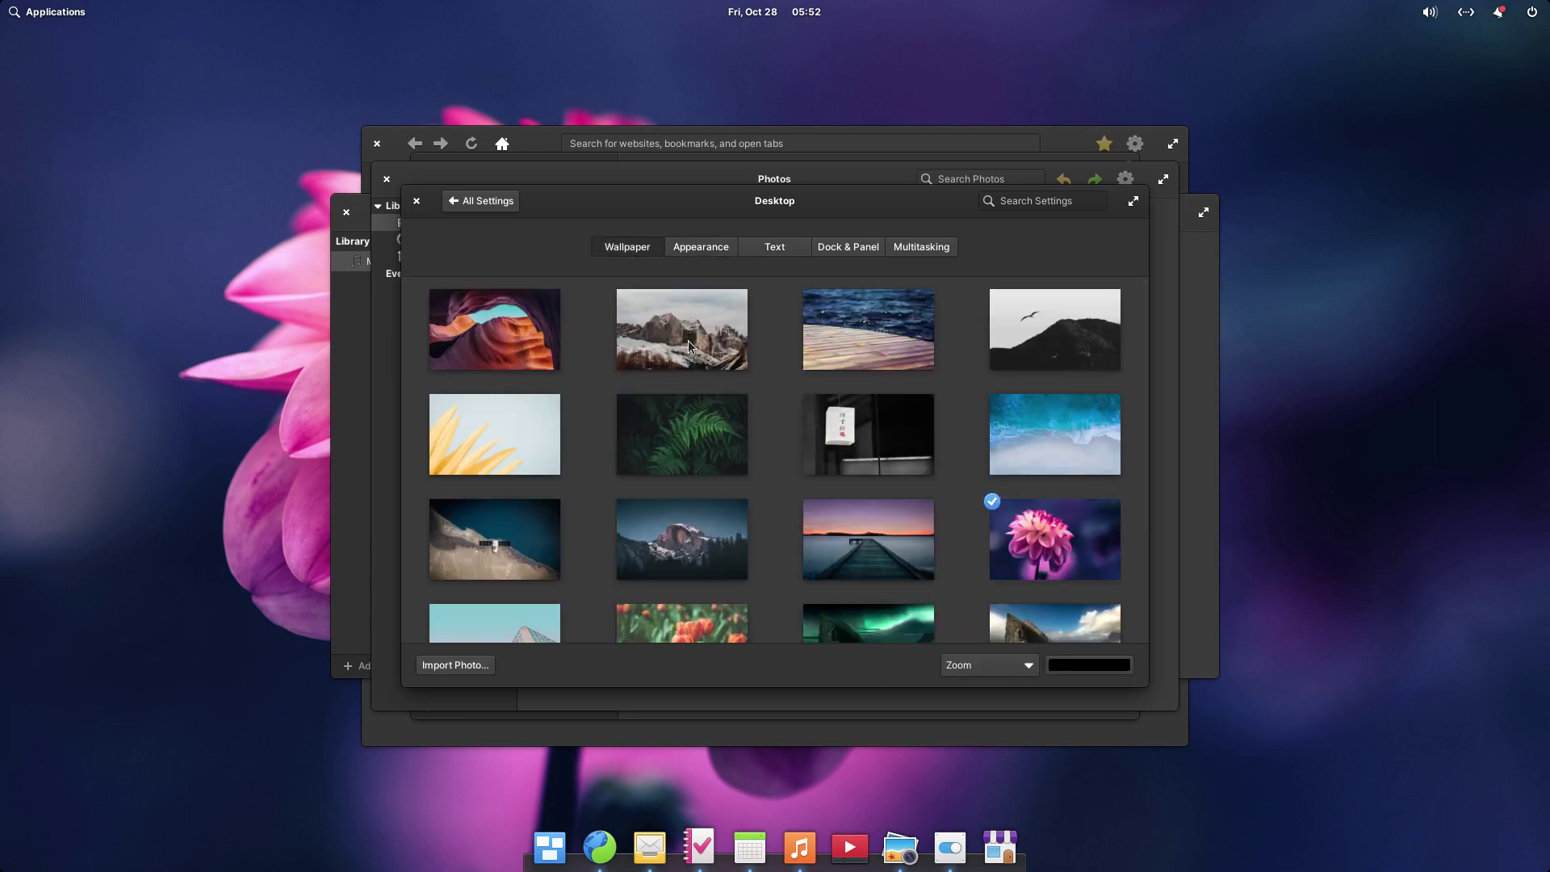
pyautogui.click(690, 255)
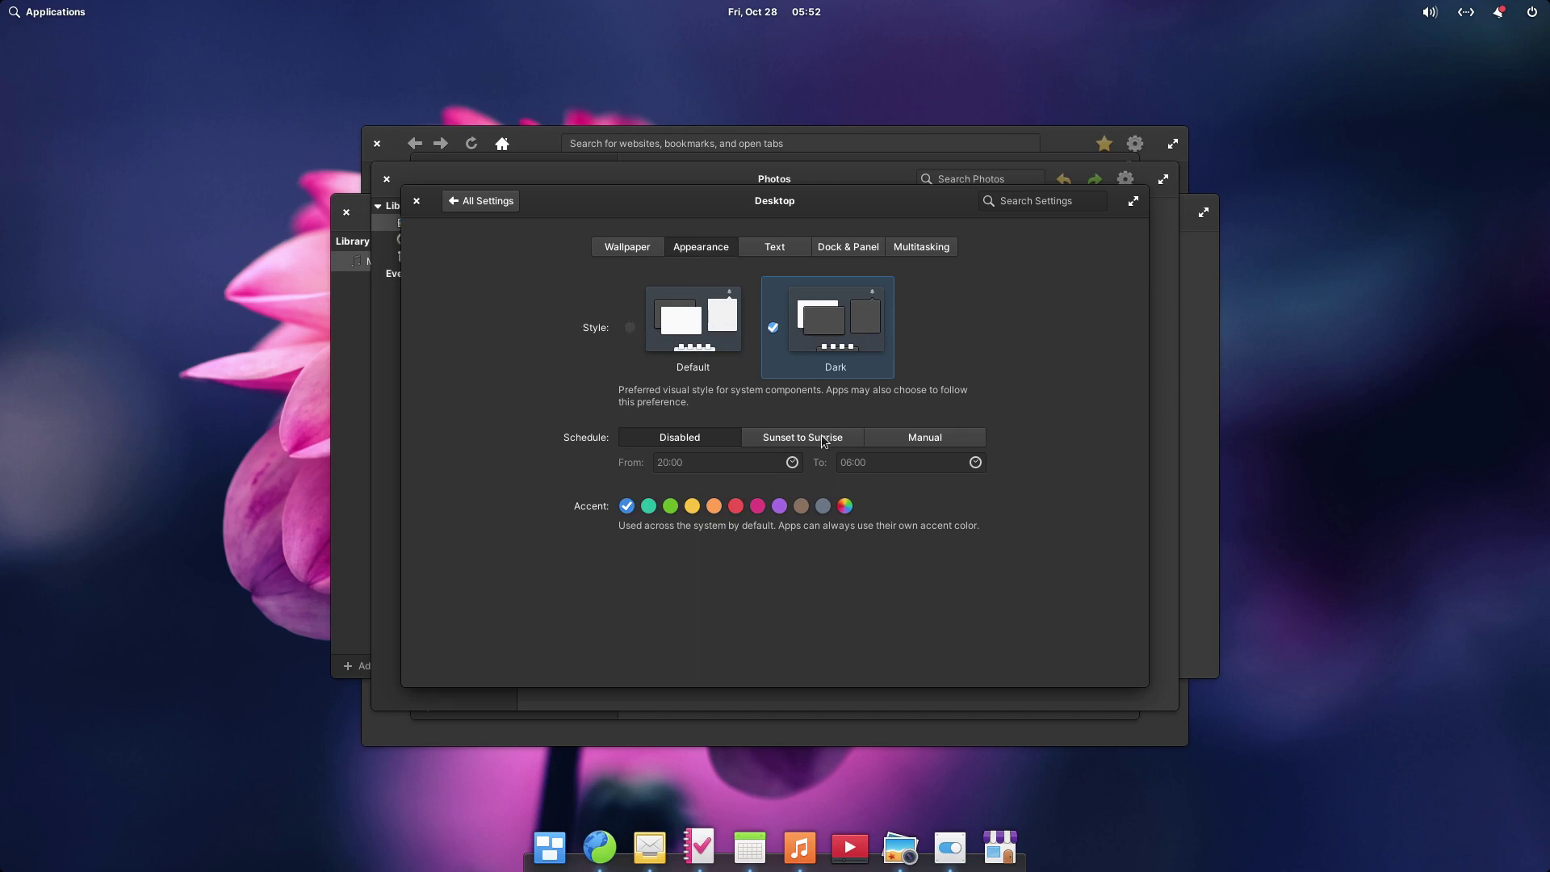
pyautogui.click(844, 251)
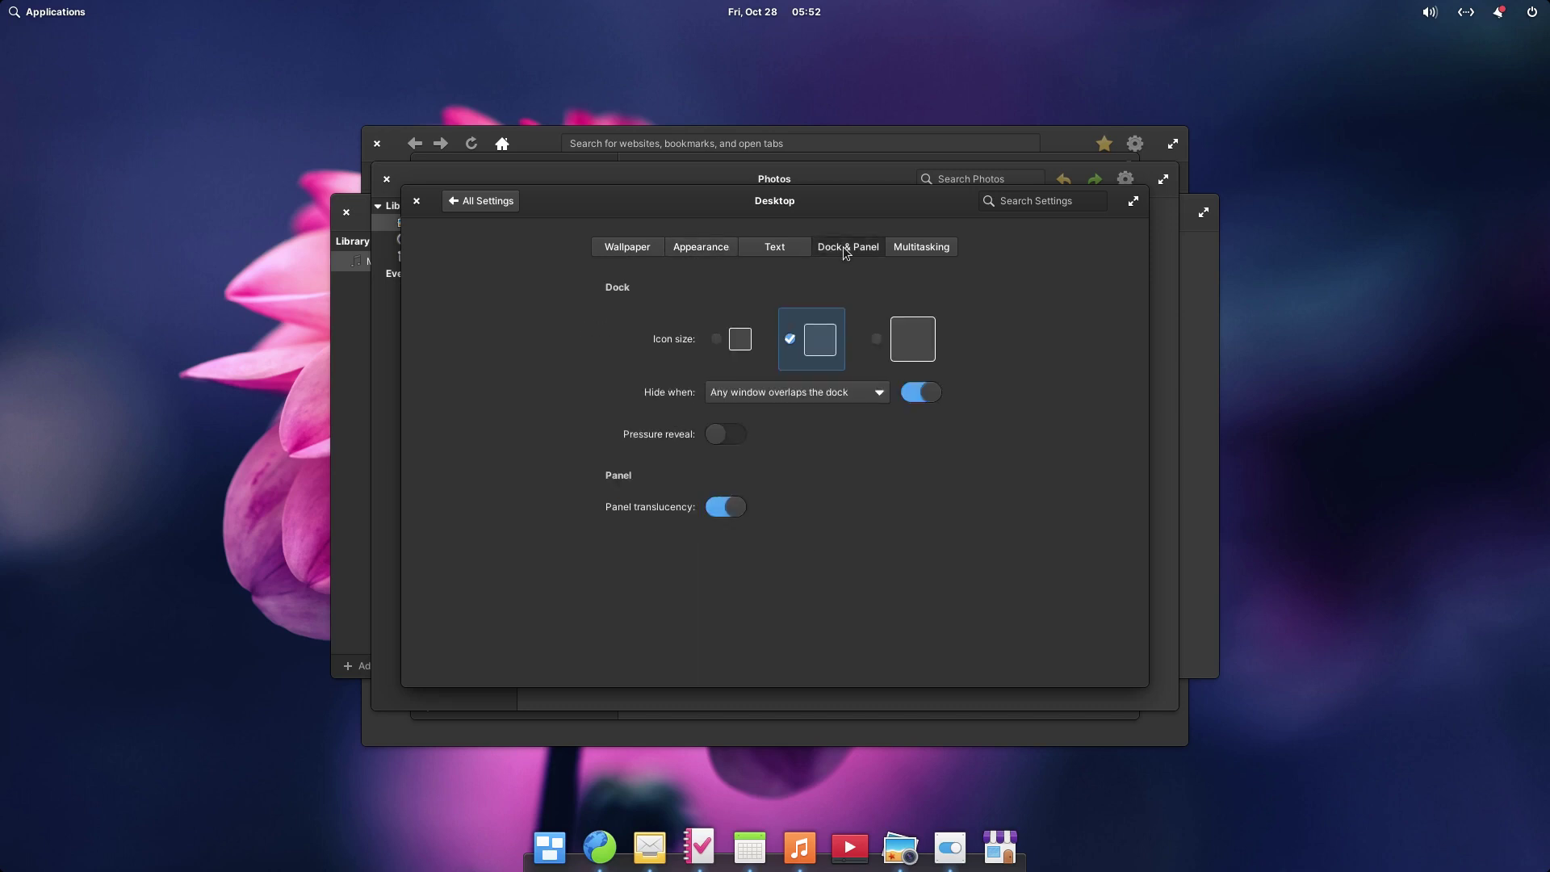
pyautogui.click(758, 251)
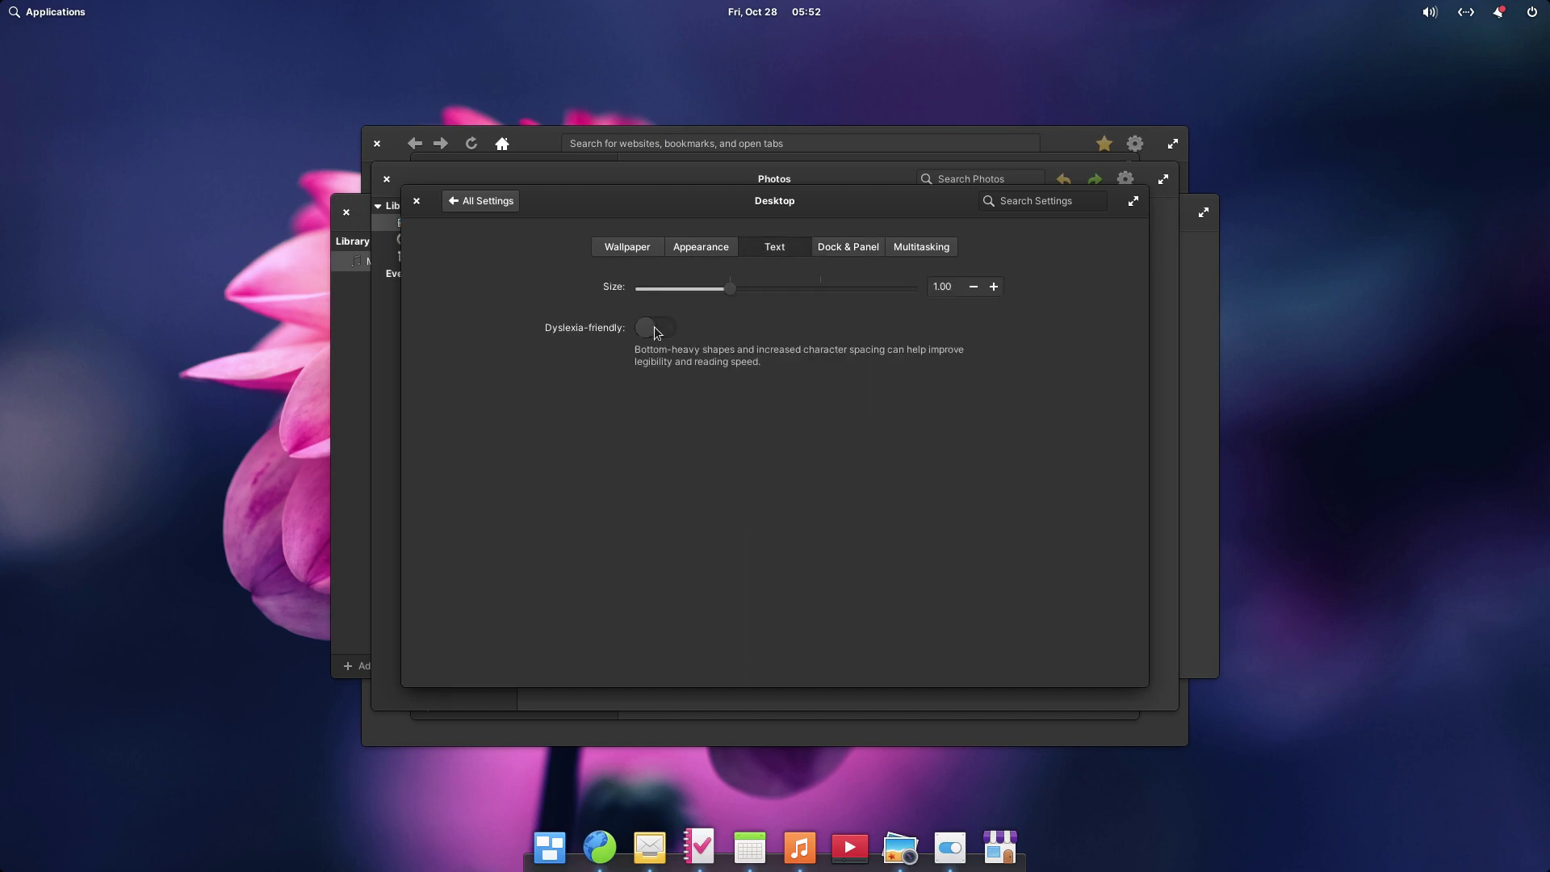
pyautogui.moveTo(723, 289); pyautogui.dragTo(784, 288)
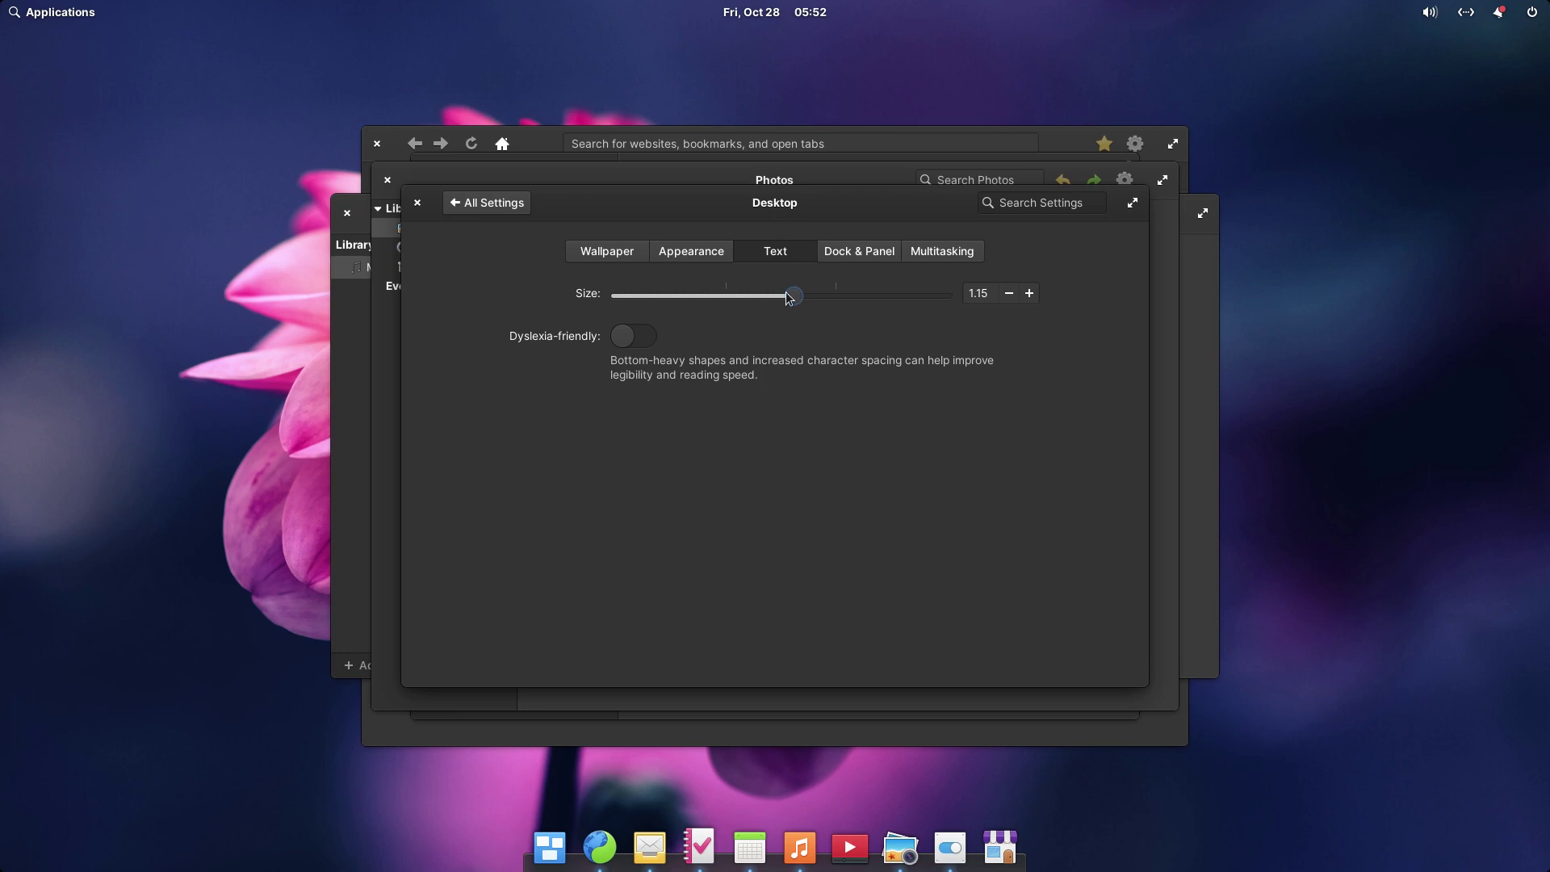
# - Turn on dock pressure reveal and view the Multitasking hot-corner options
pyautogui.click(849, 255)
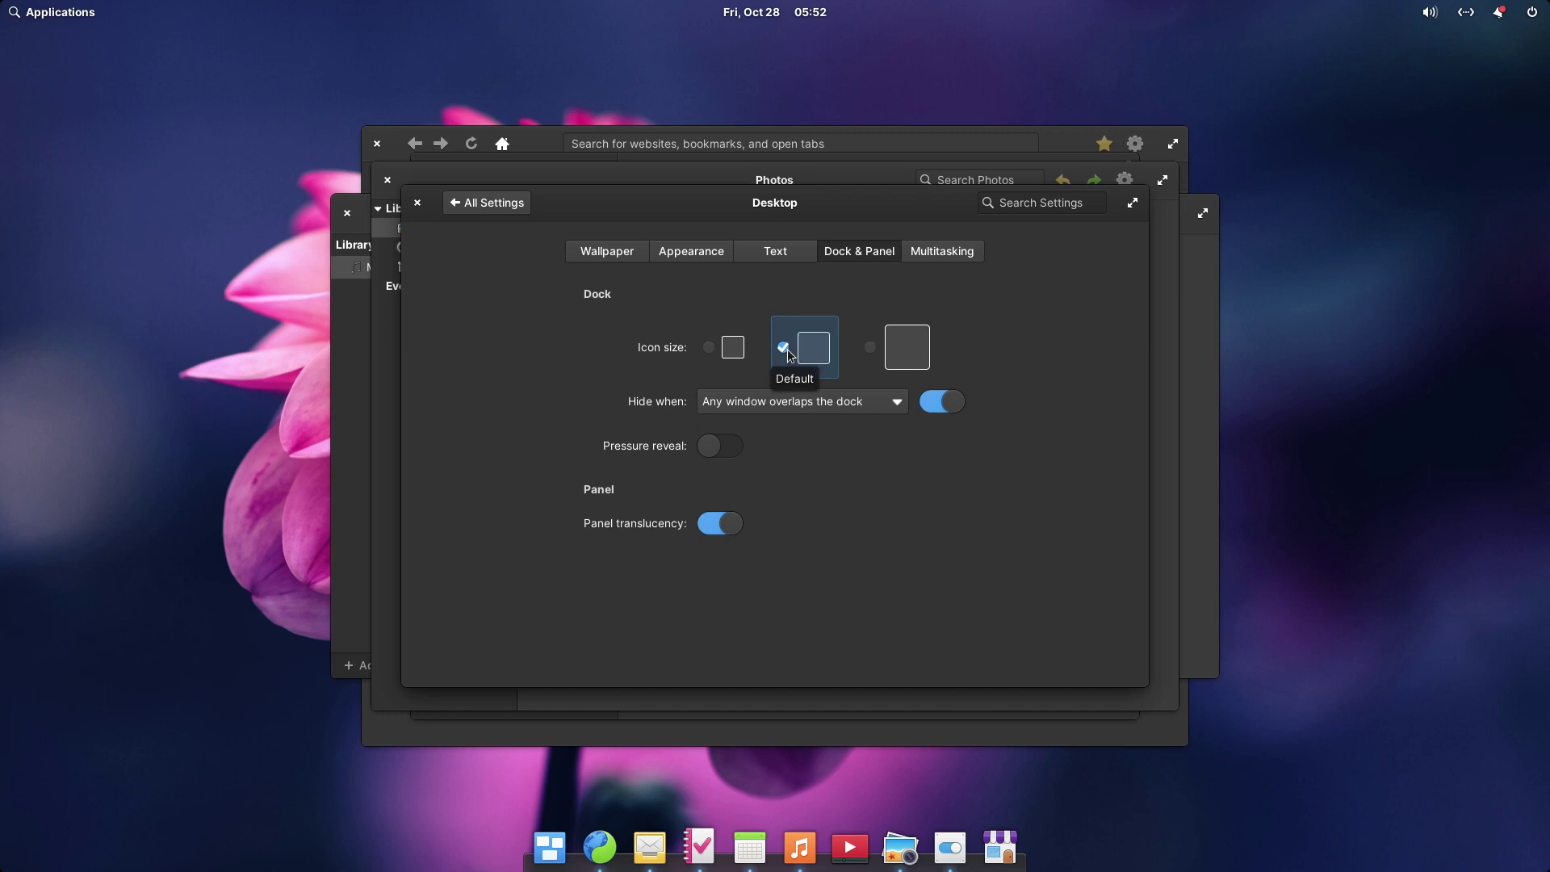
pyautogui.click(724, 448)
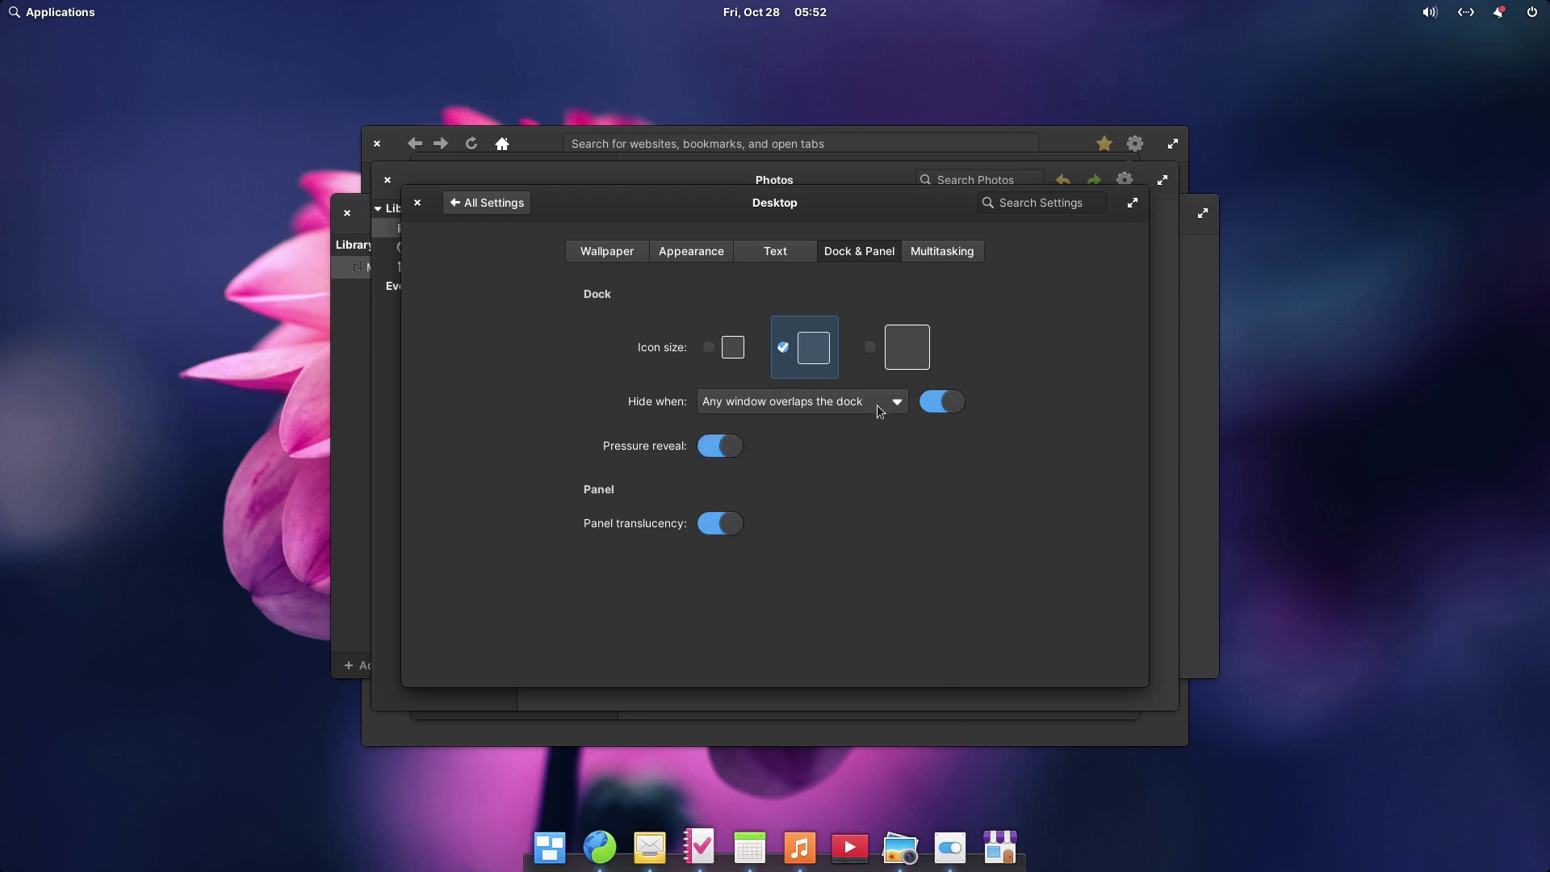
pyautogui.click(960, 254)
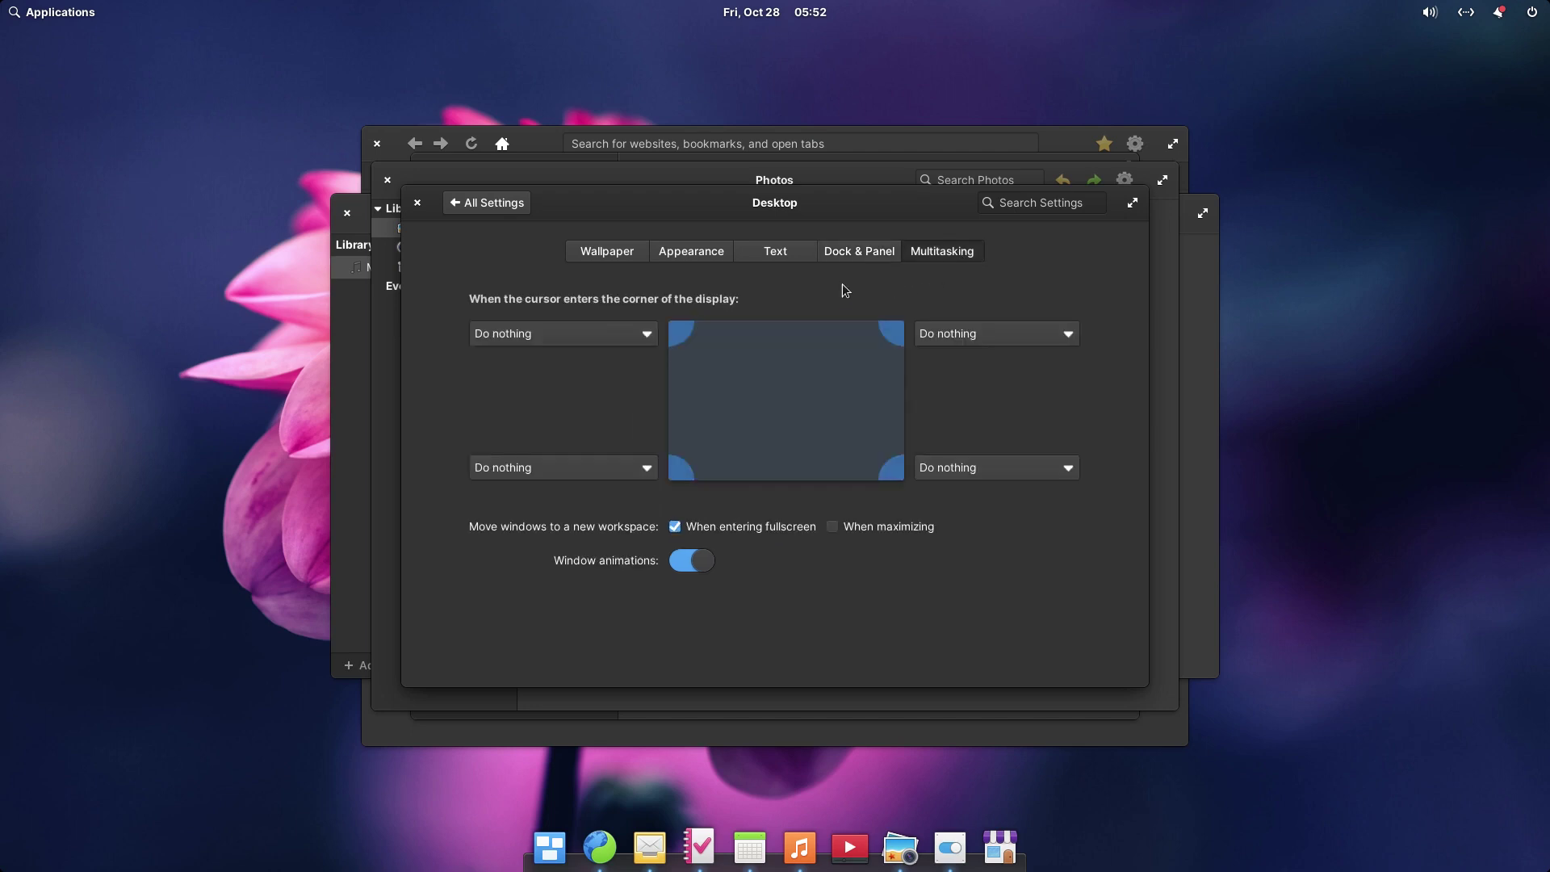
# - Browse the Display settings, then the Mouse & Touchpad pointing, gesture, mouse and touchpad pages
pyautogui.click(468, 207)
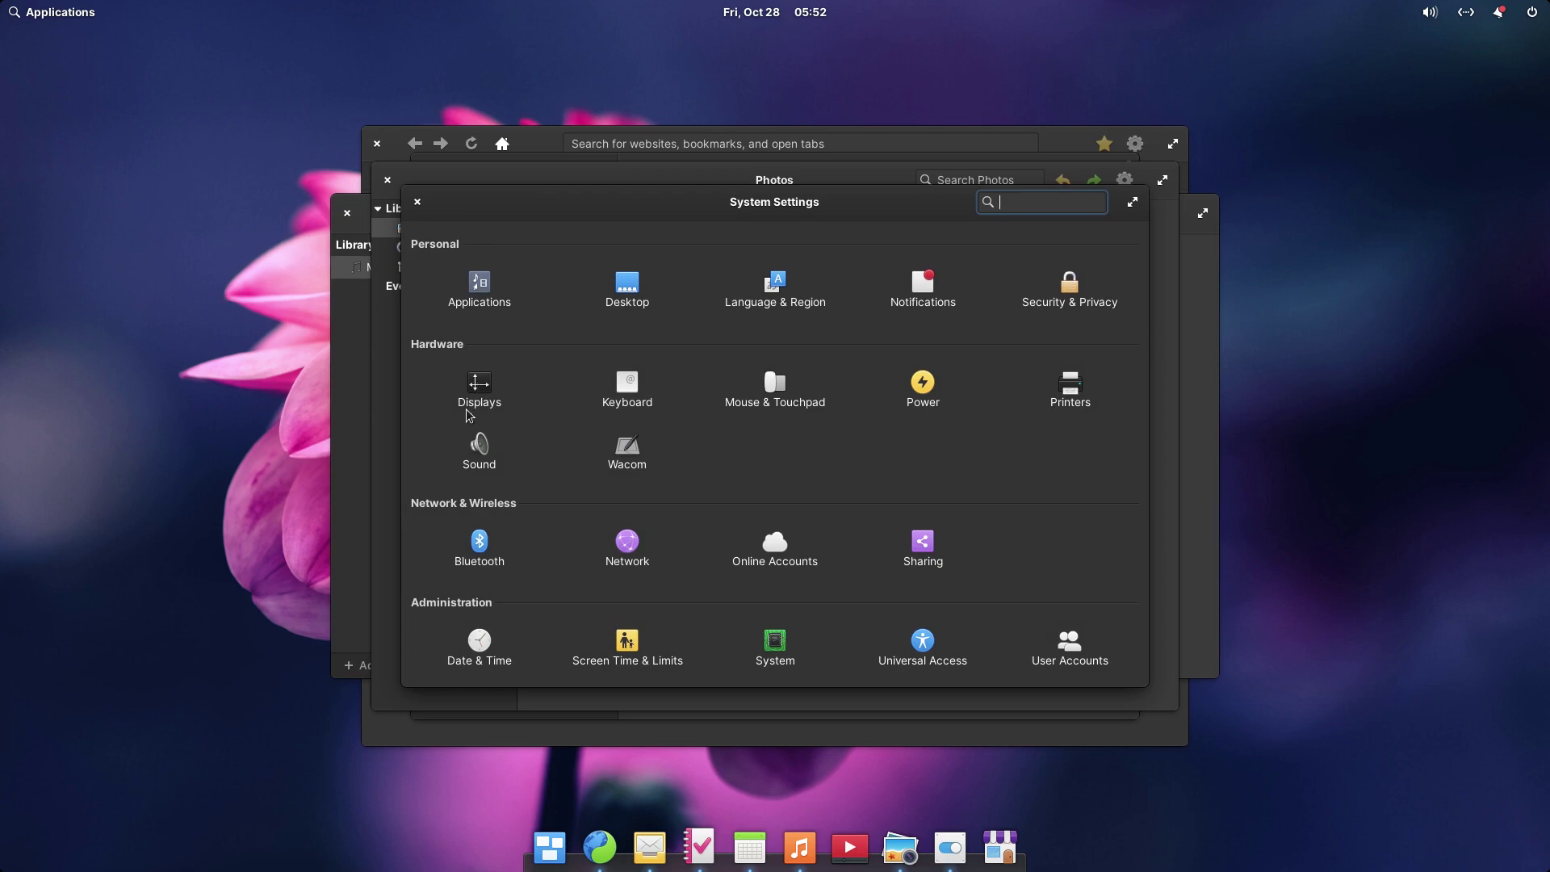
pyautogui.click(483, 391)
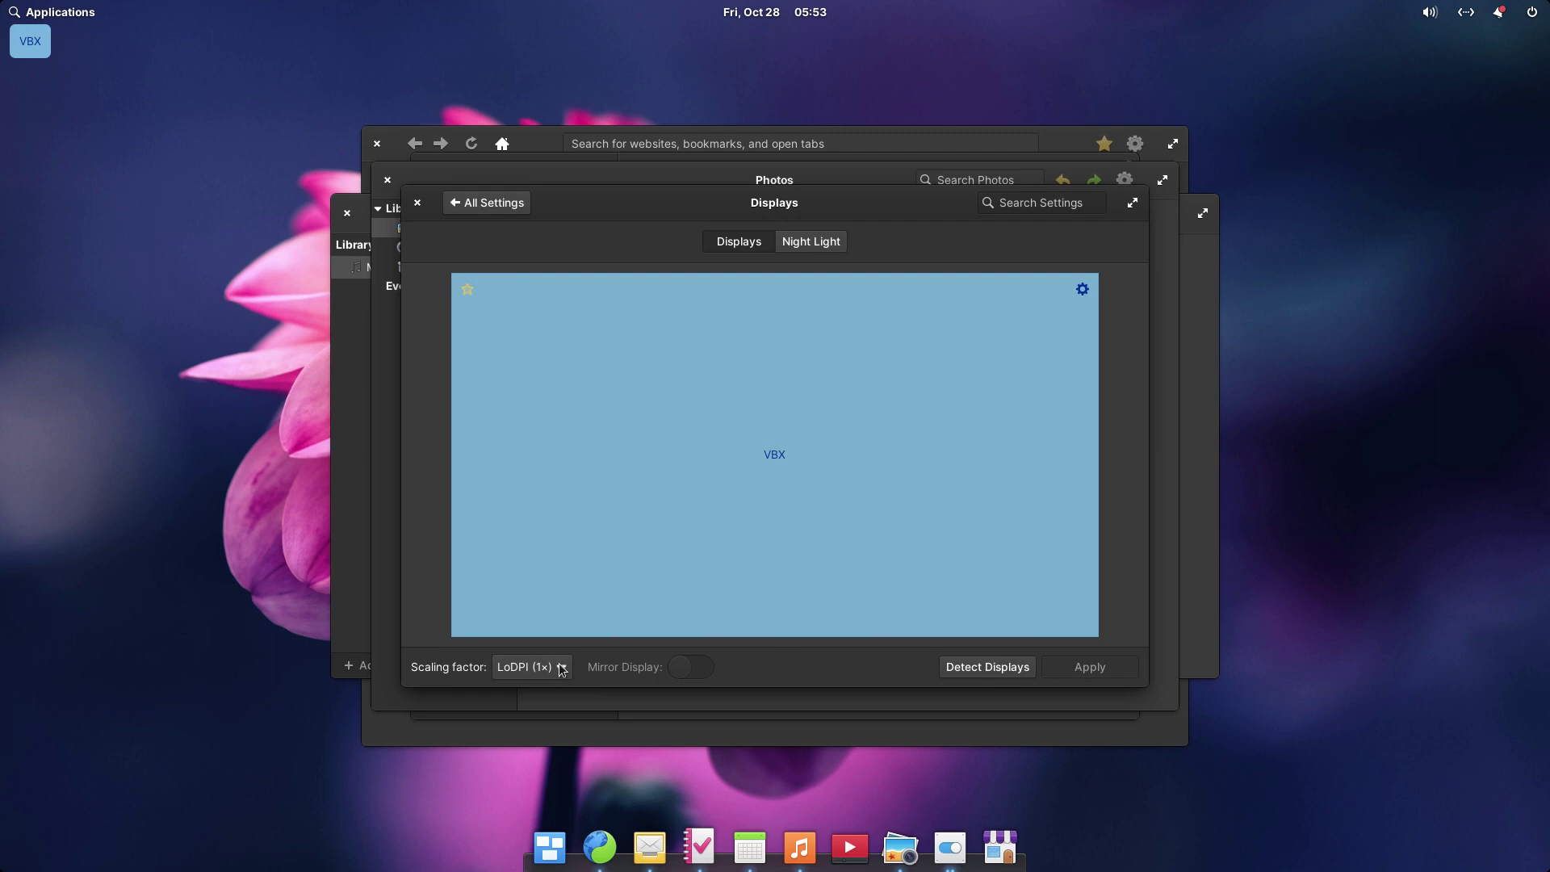
pyautogui.click(975, 664)
pyautogui.click(509, 211)
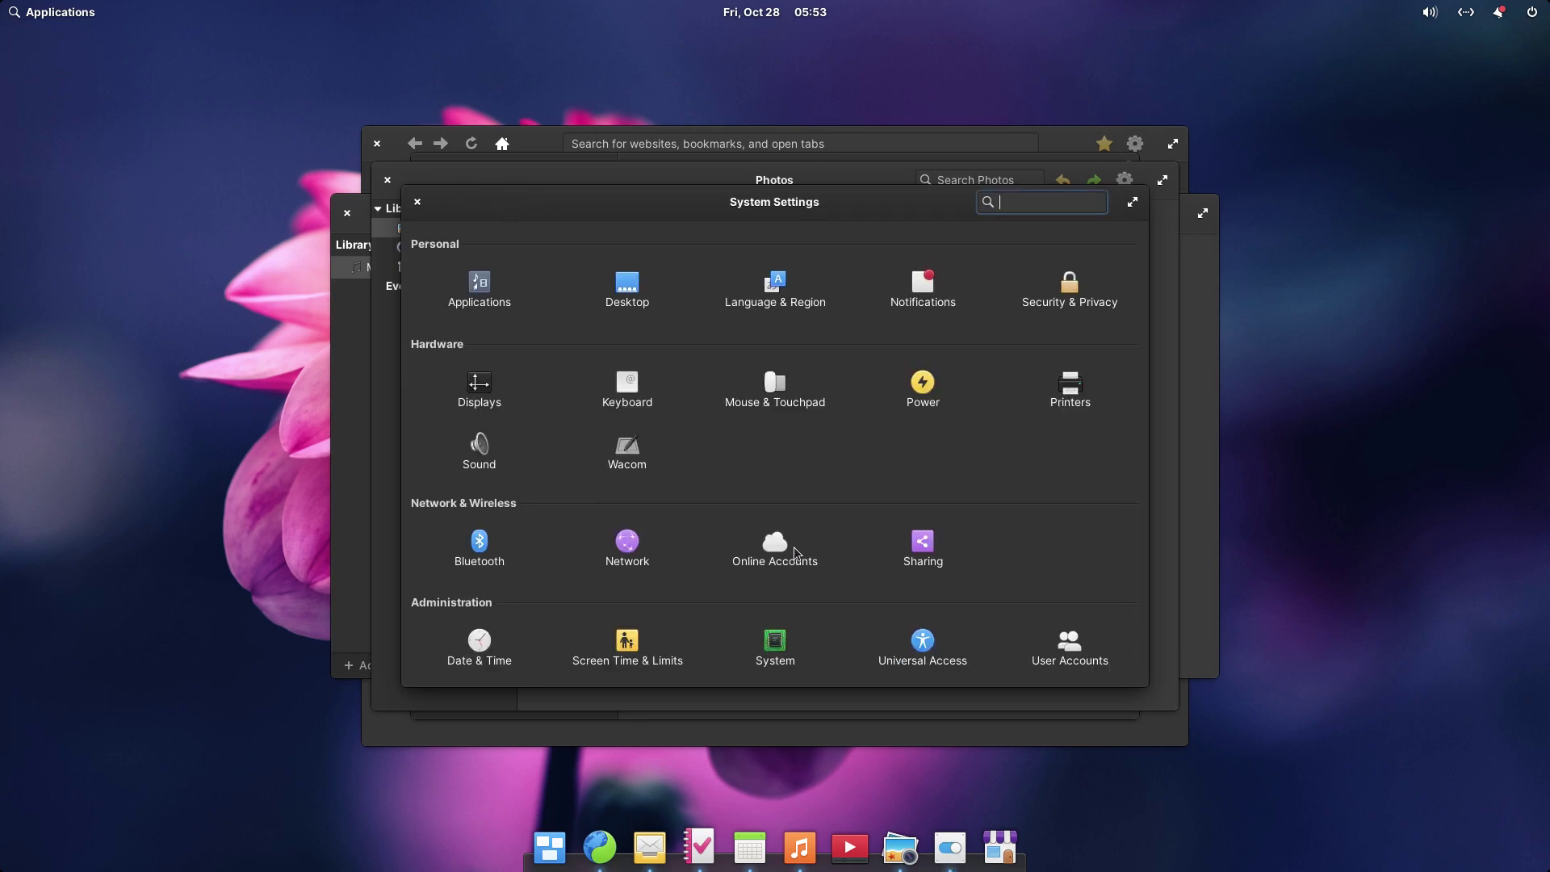
pyautogui.click(769, 392)
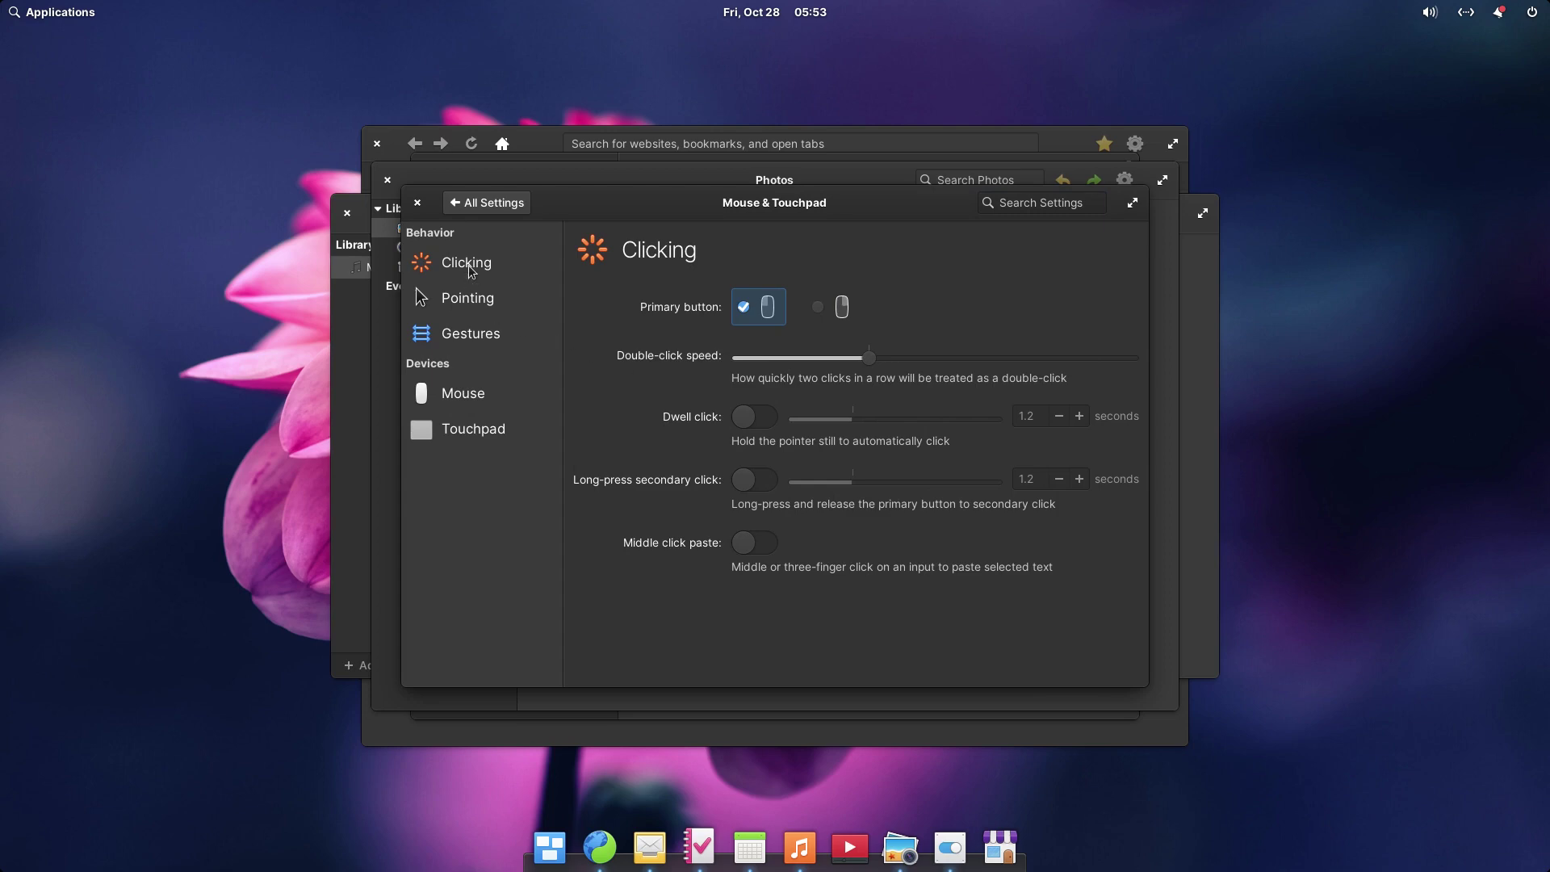
pyautogui.click(454, 300)
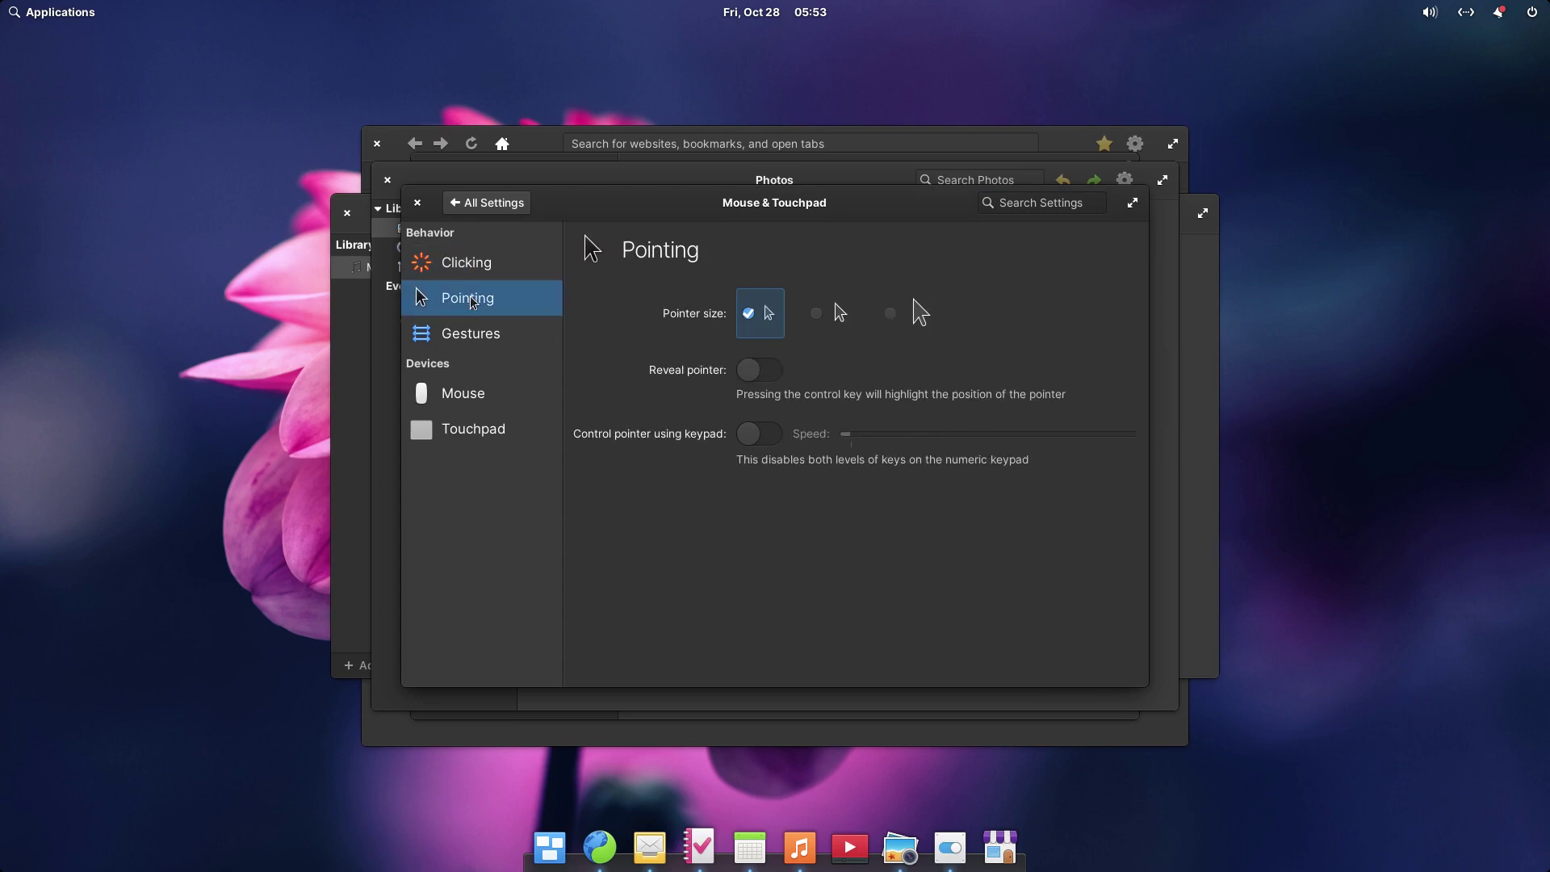
pyautogui.click(472, 337)
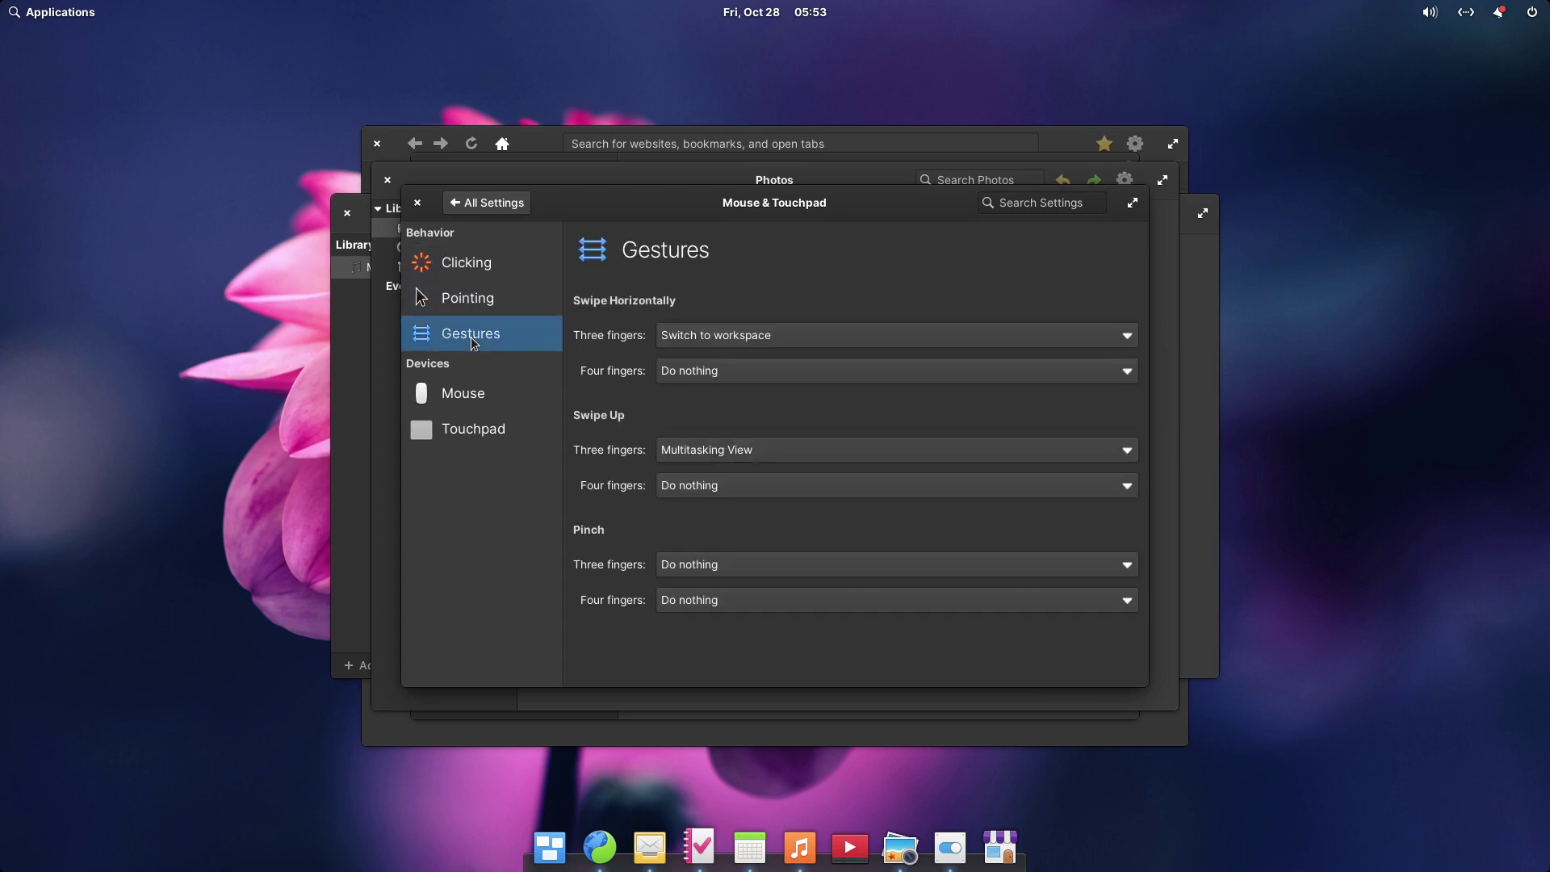
pyautogui.click(468, 394)
pyautogui.click(466, 428)
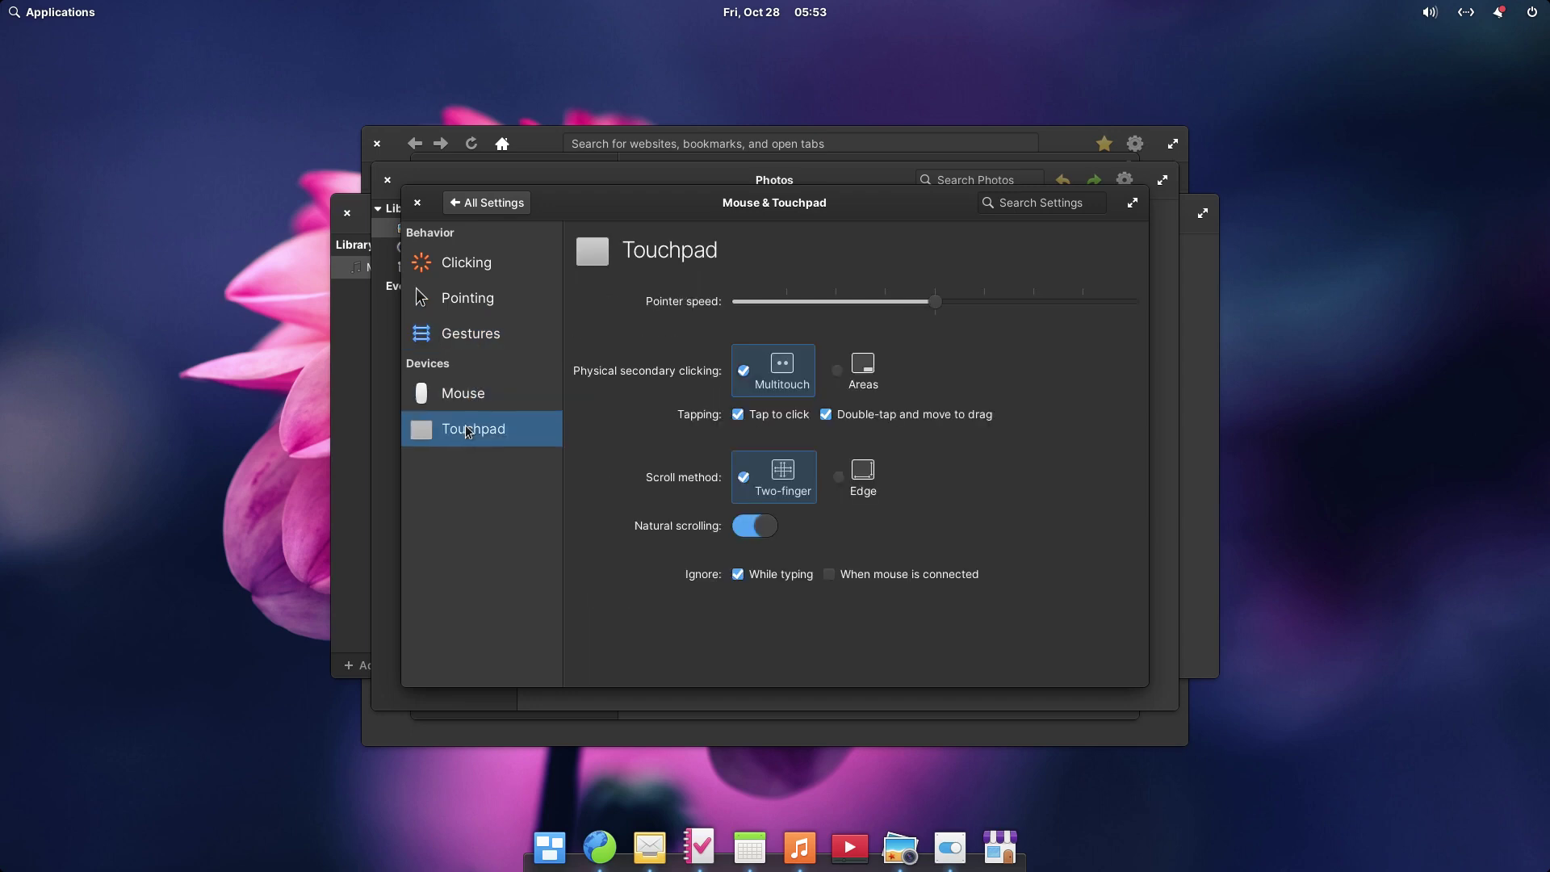
# - Close the Mouse & Touchpad, Photos, Web, Calendar, Tasks and Mail windows
pyautogui.click(417, 203)
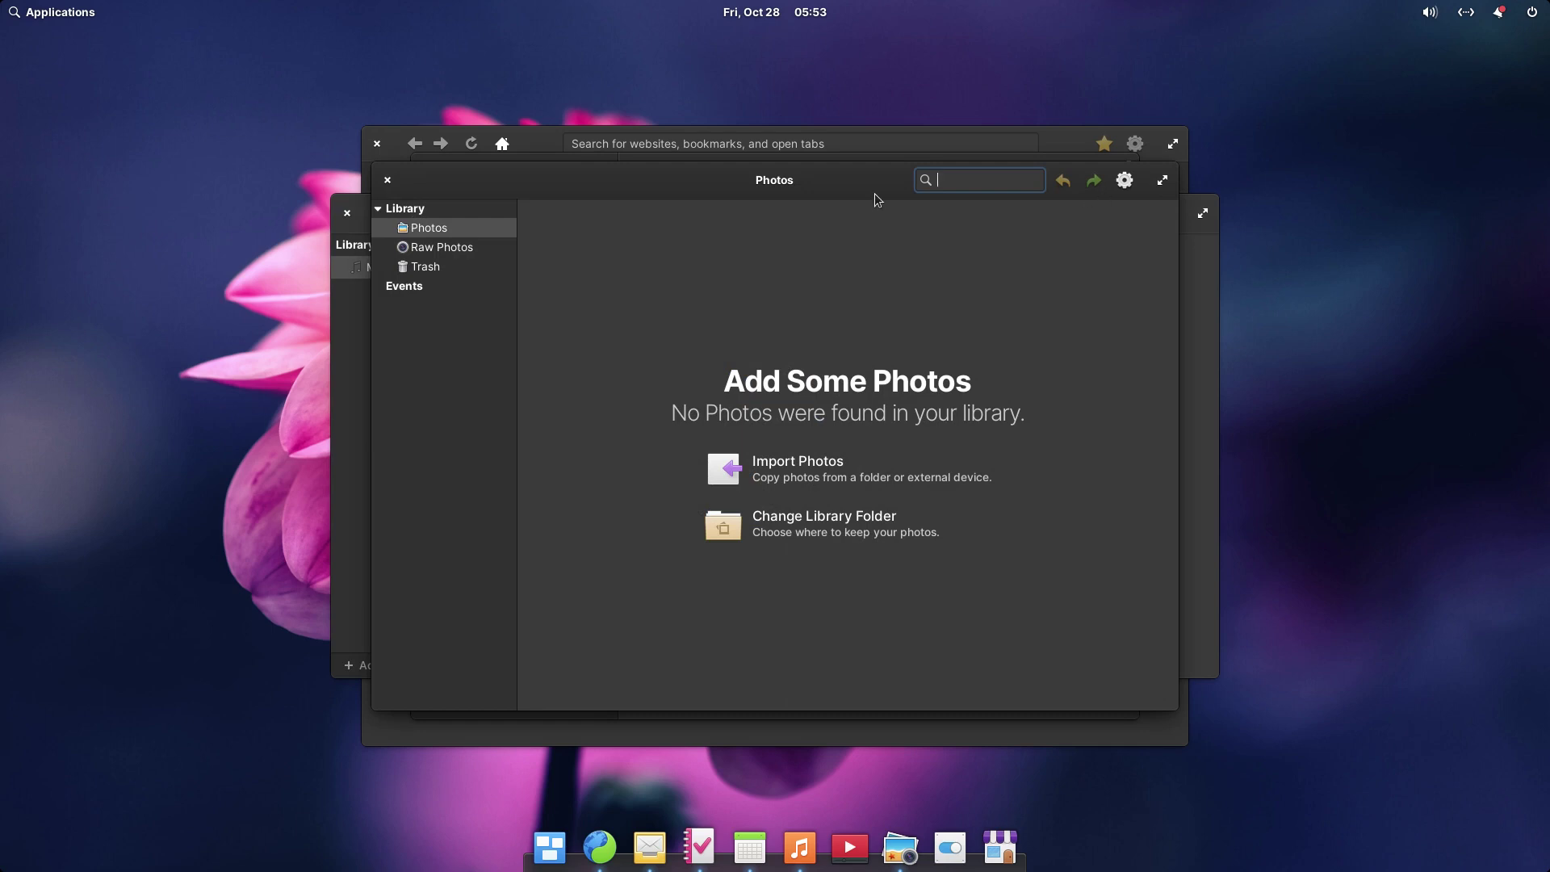
pyautogui.click(388, 184)
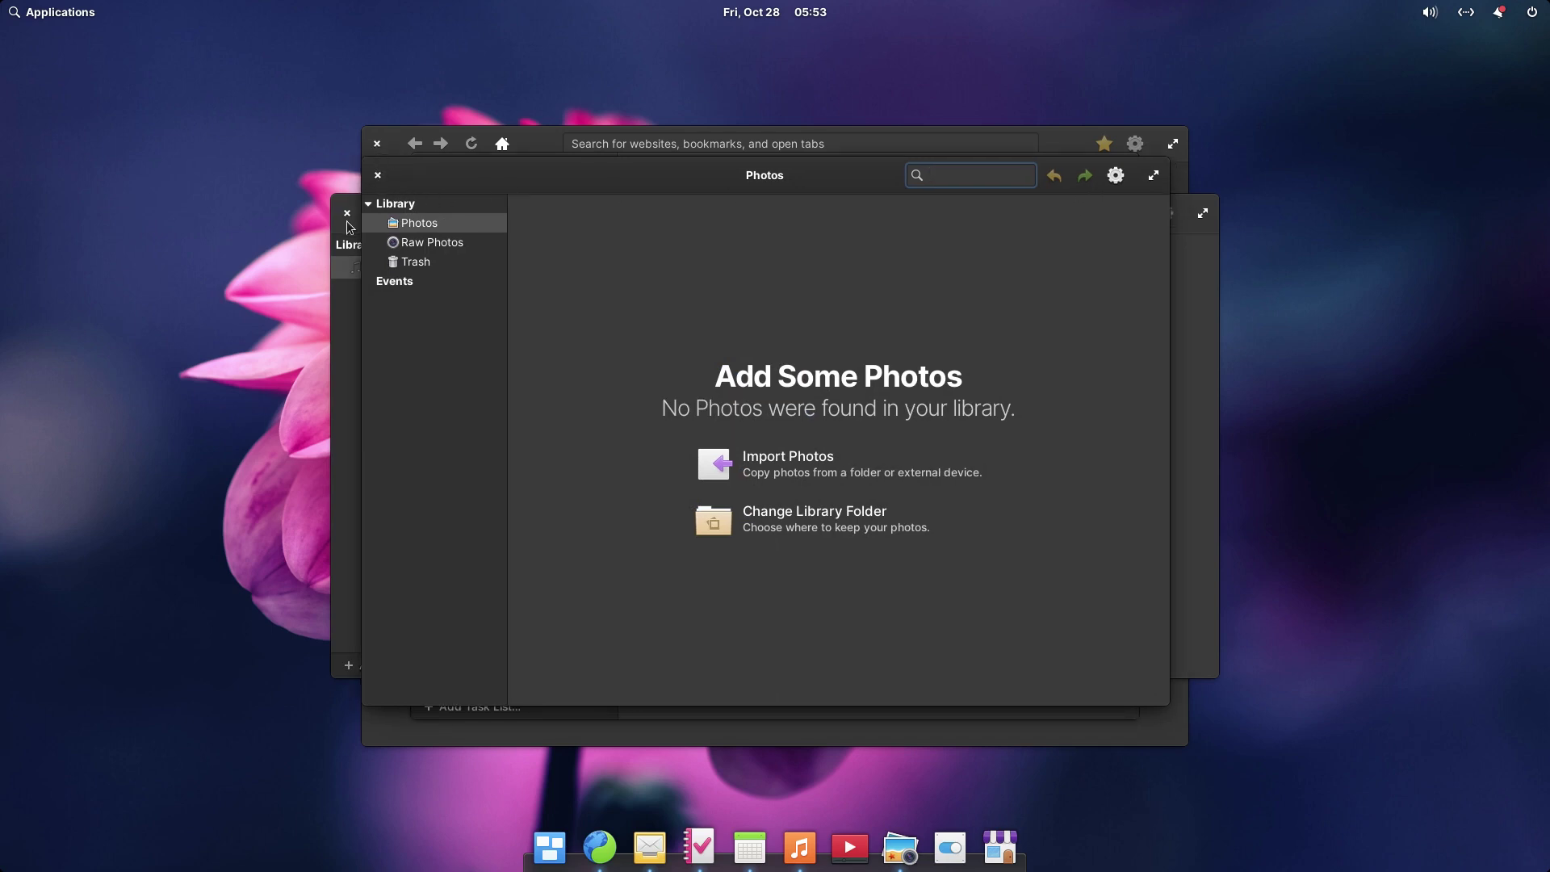
pyautogui.click(378, 175)
pyautogui.click(378, 143)
pyautogui.click(378, 143)
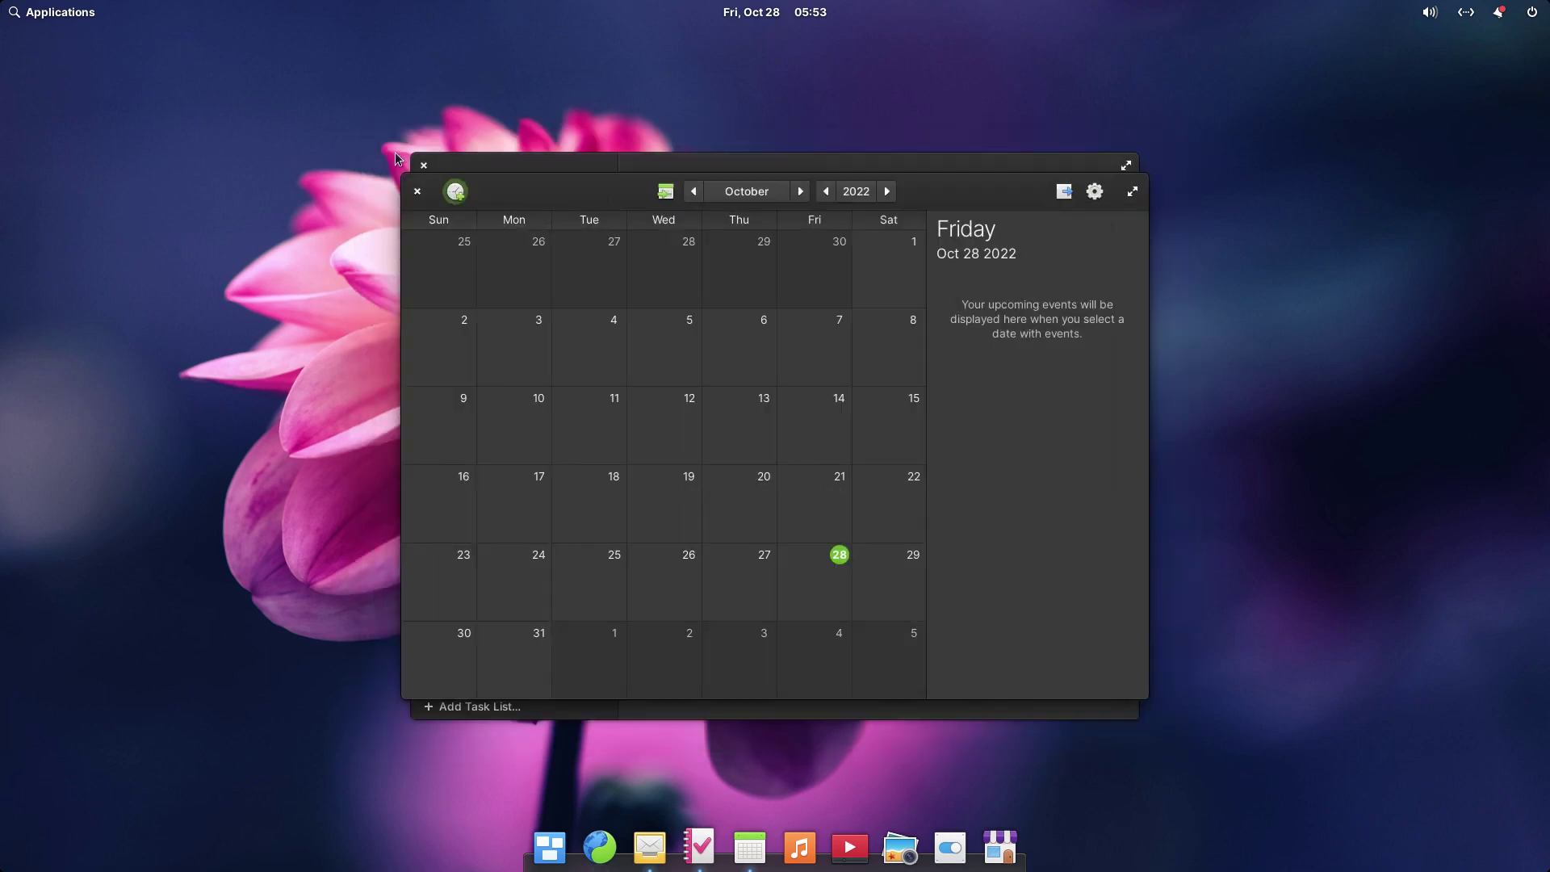
pyautogui.click(418, 190)
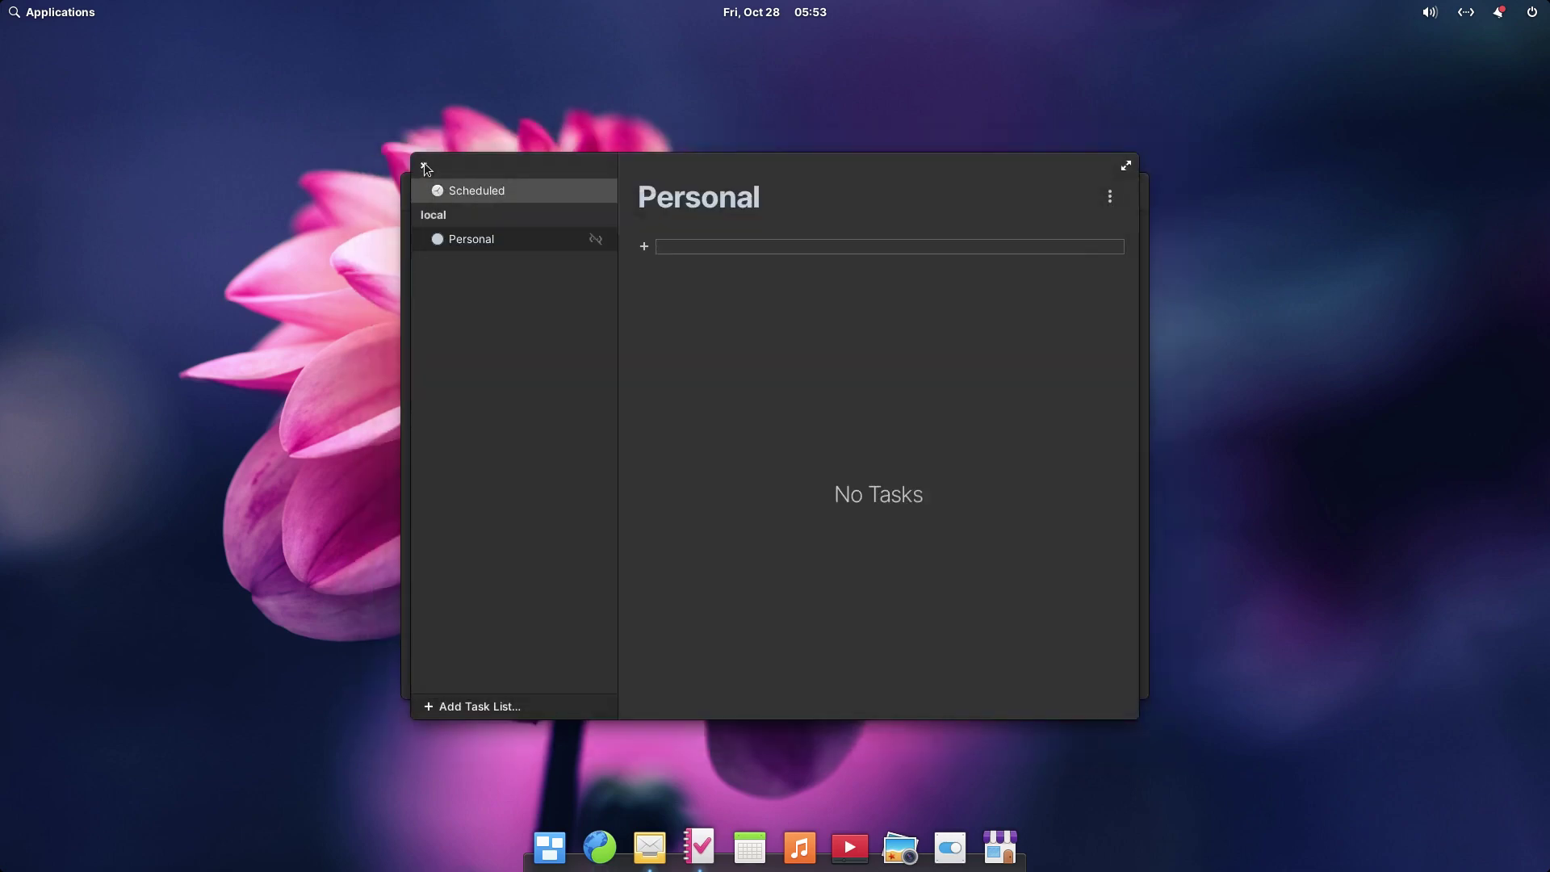
pyautogui.click(425, 163)
pyautogui.click(419, 190)
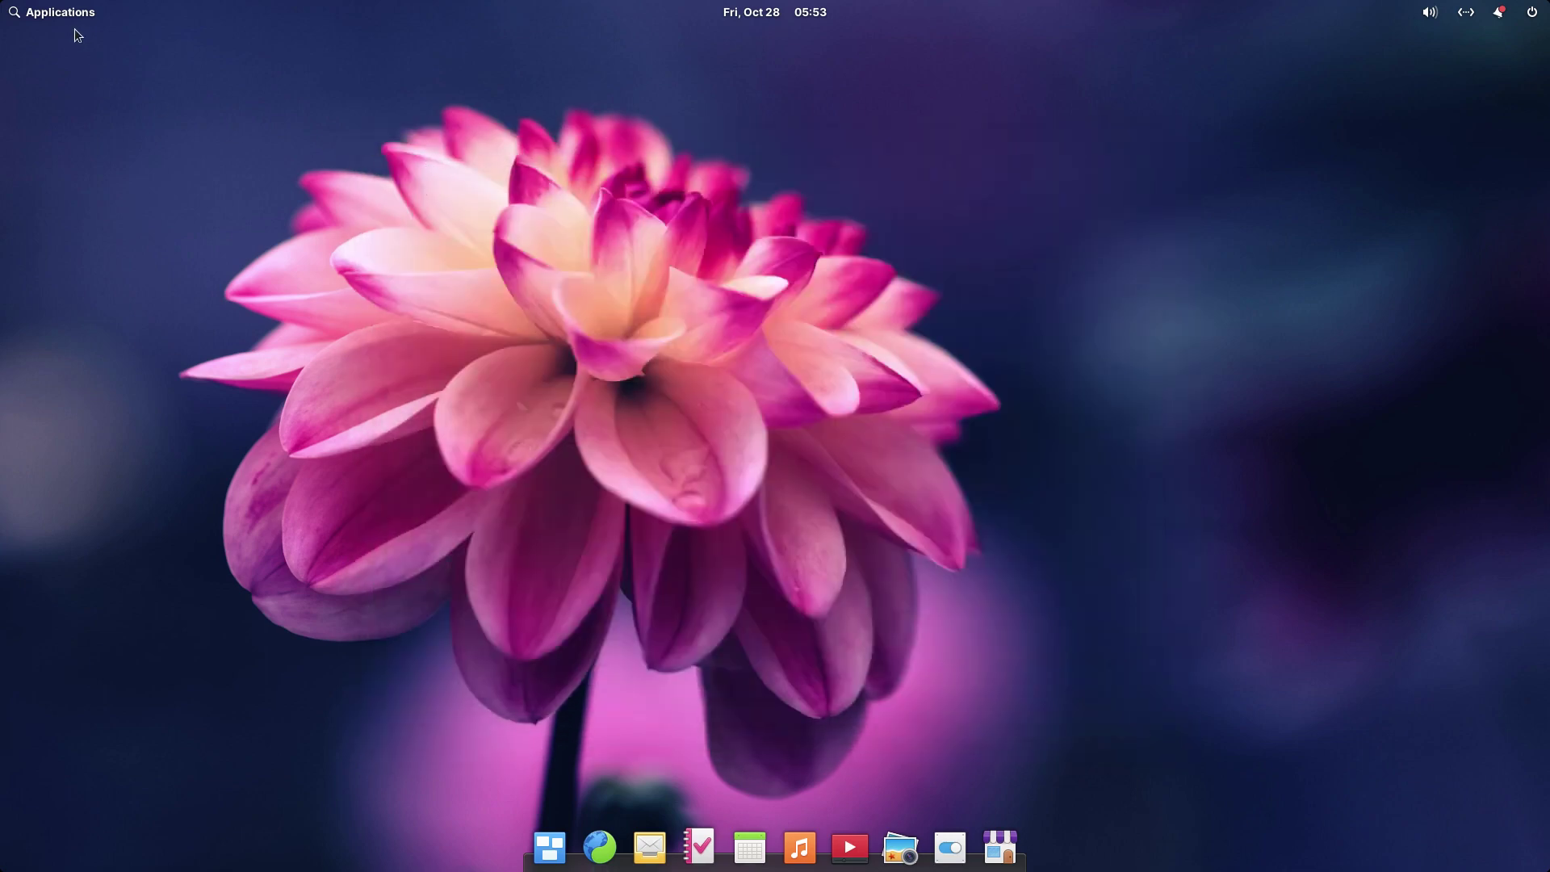
# - Launch System Settings by searching 'set' in the applications launcher
pyautogui.click(71, 15)
pyautogui.write('set')
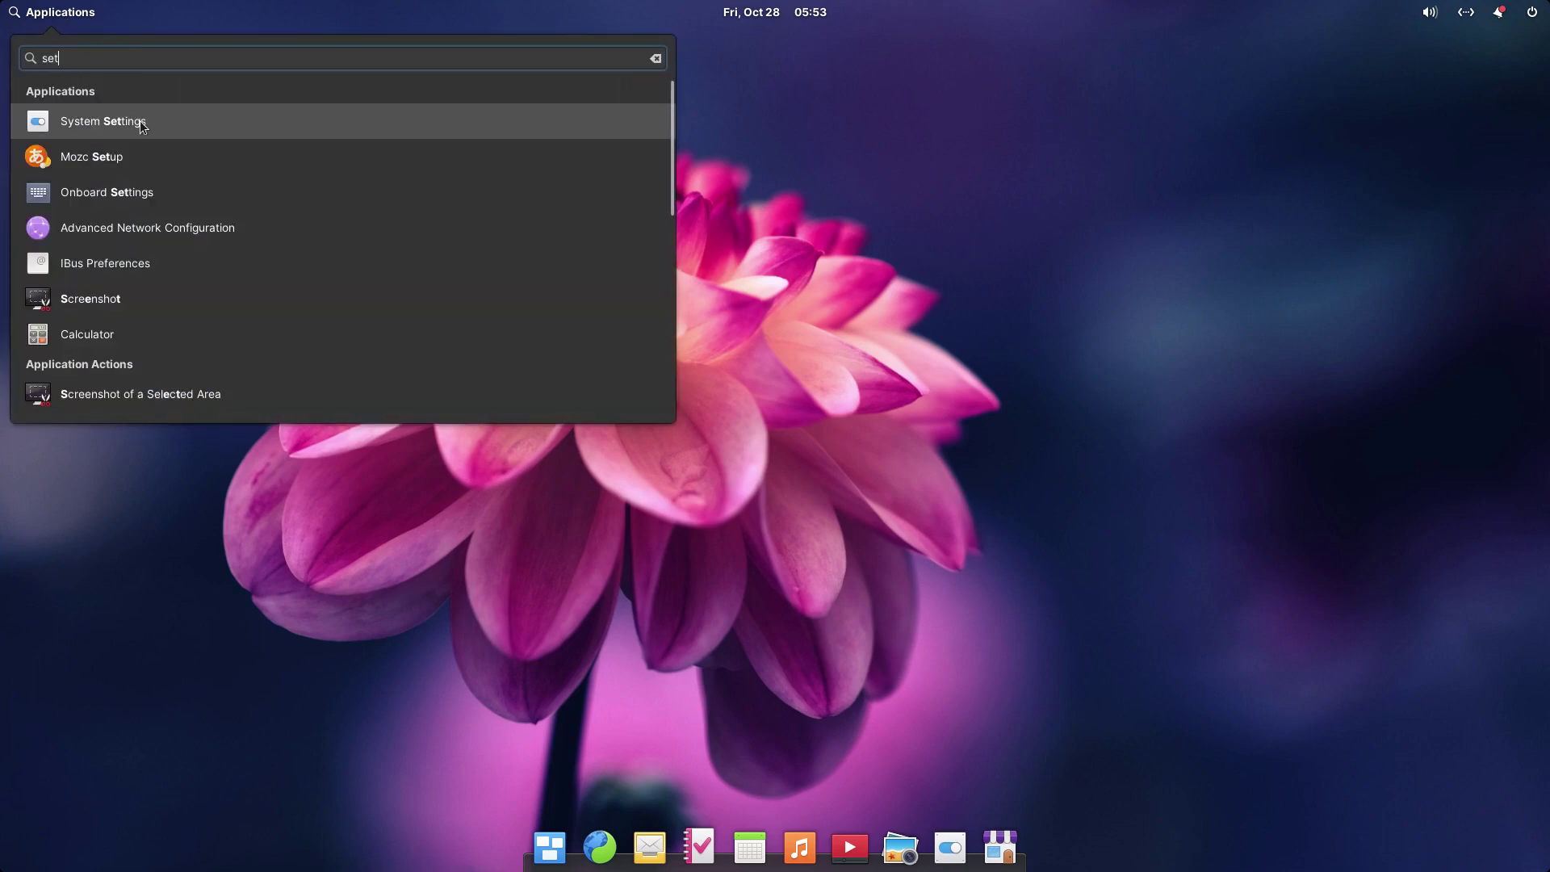
pyautogui.click(141, 109)
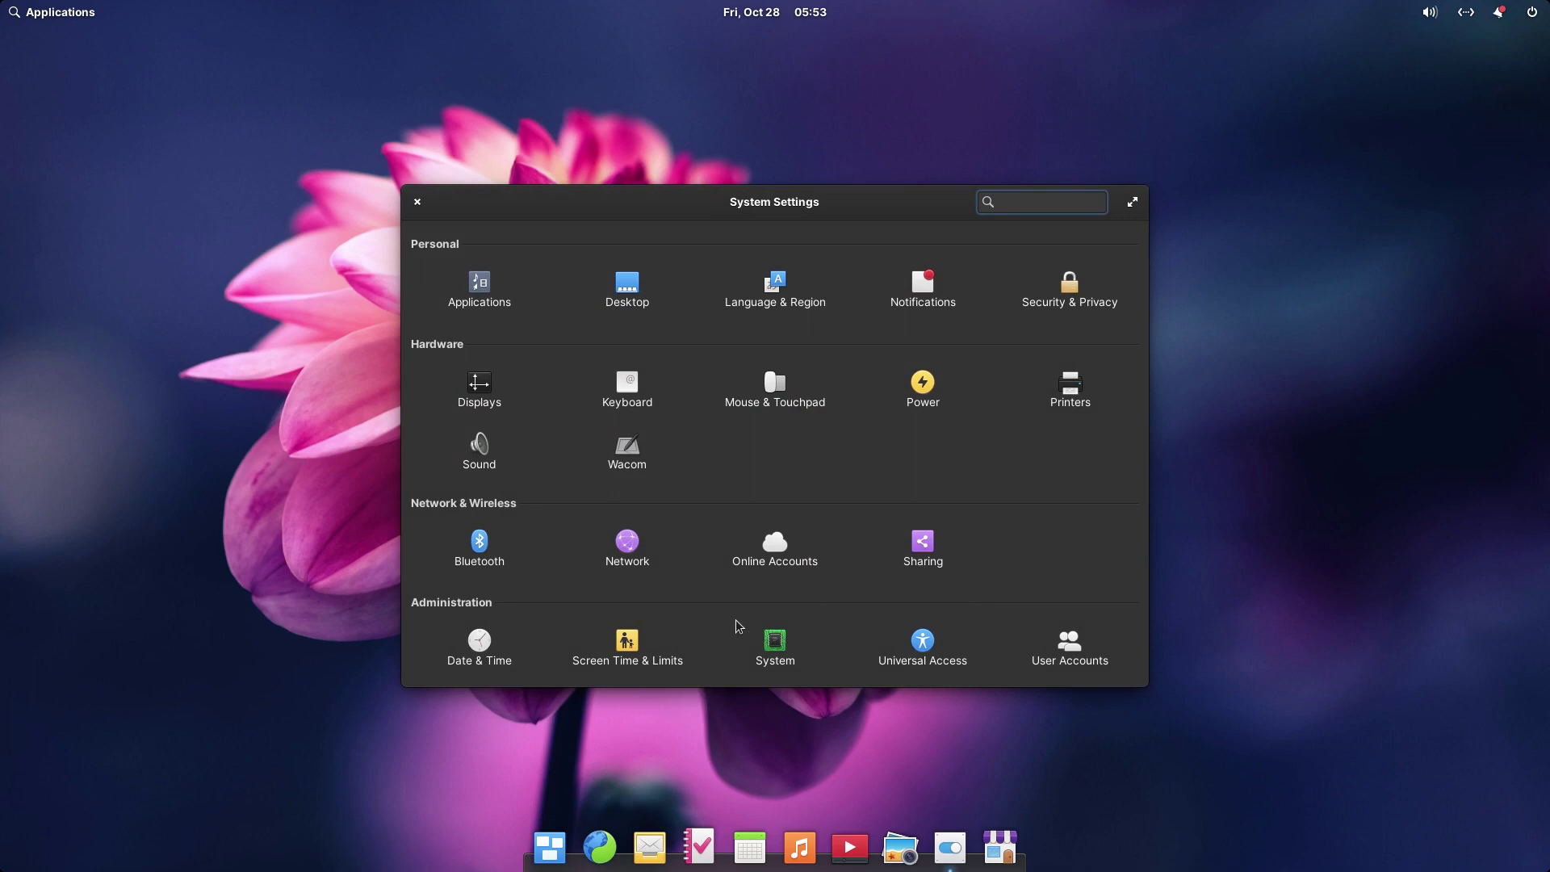
# - View the Screen Time & Limits and Printers pages, then close System Settings
pyautogui.click(627, 652)
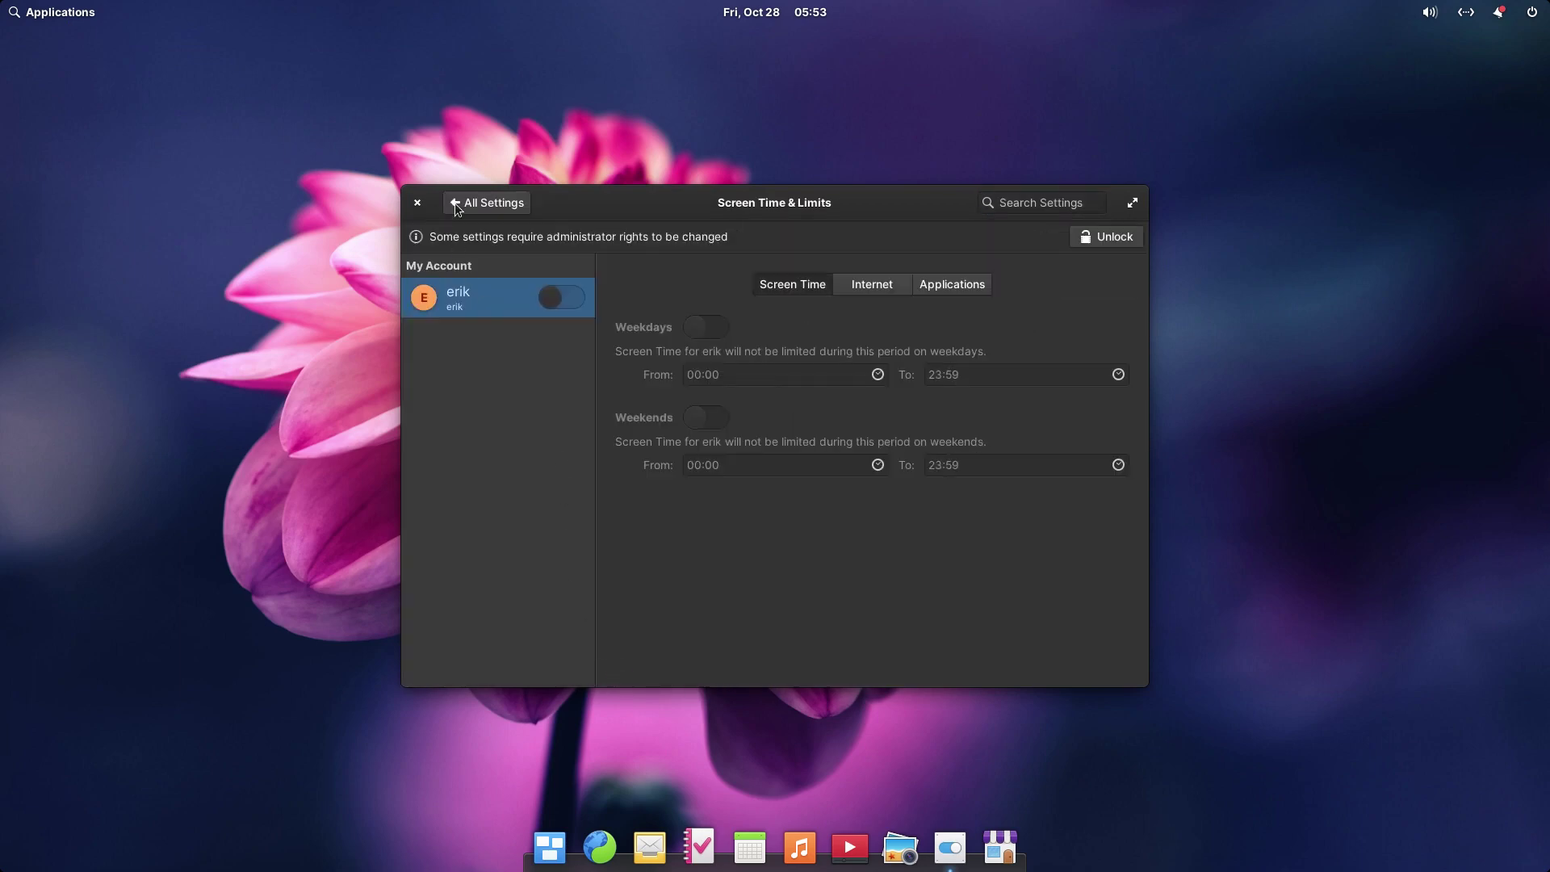
pyautogui.click(455, 203)
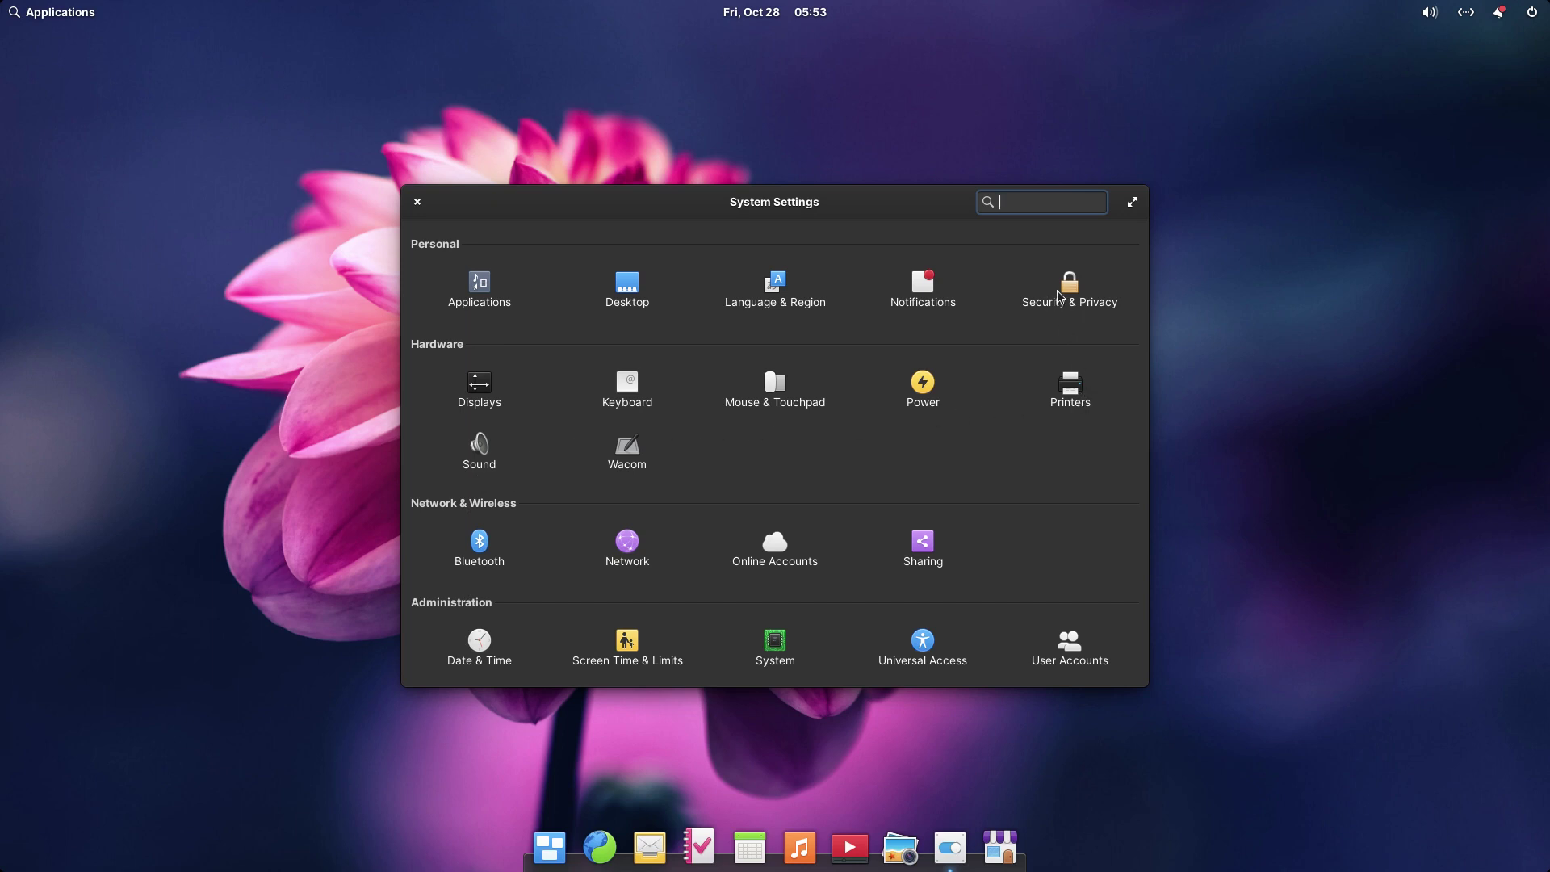
pyautogui.click(1078, 416)
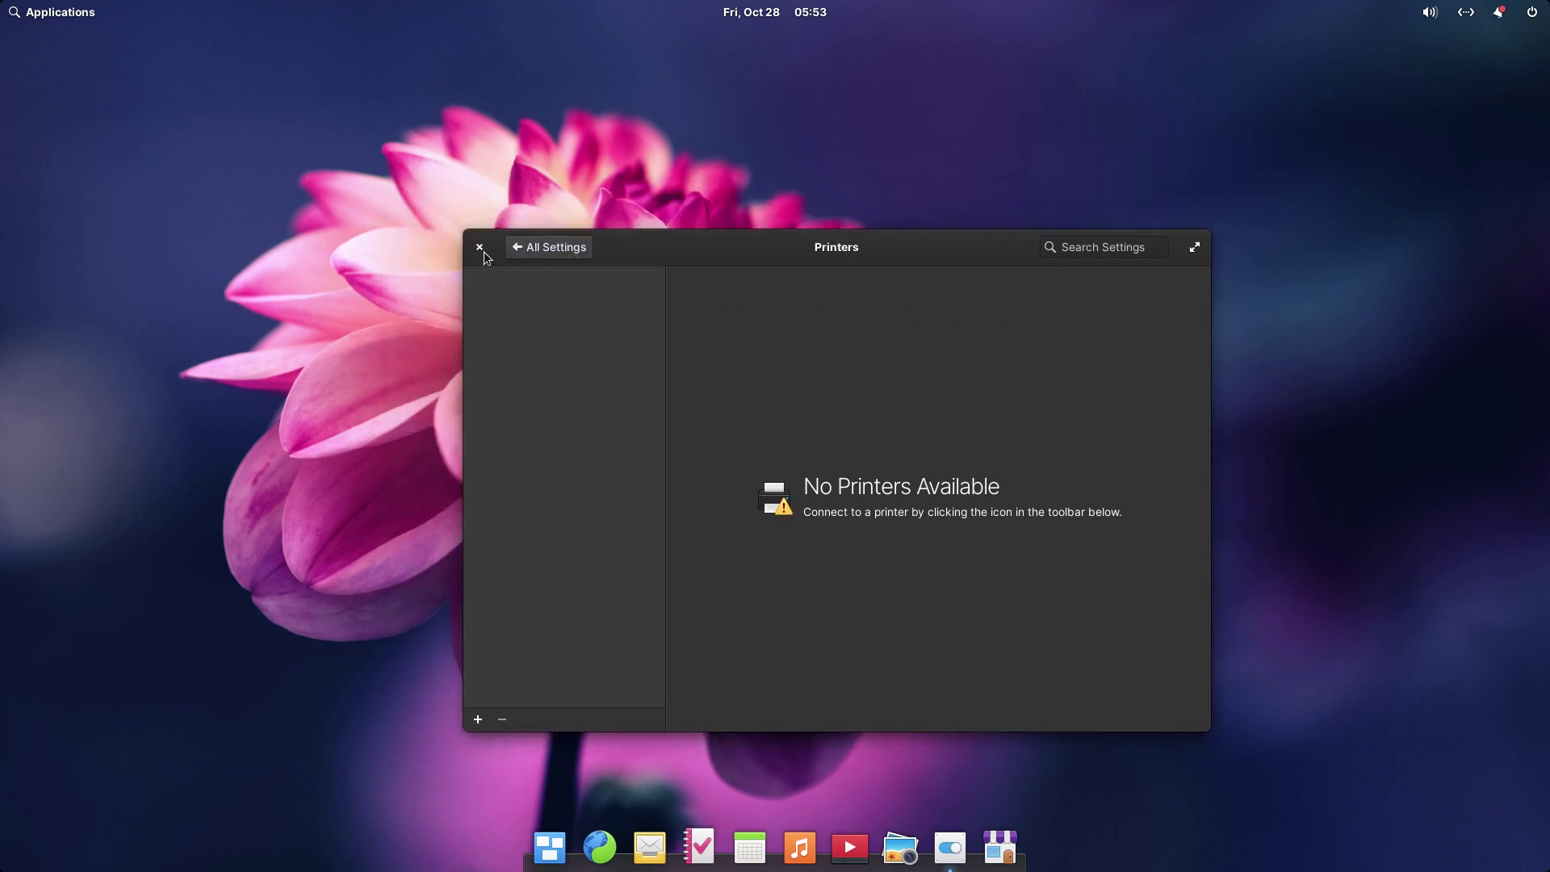
pyautogui.click(480, 247)
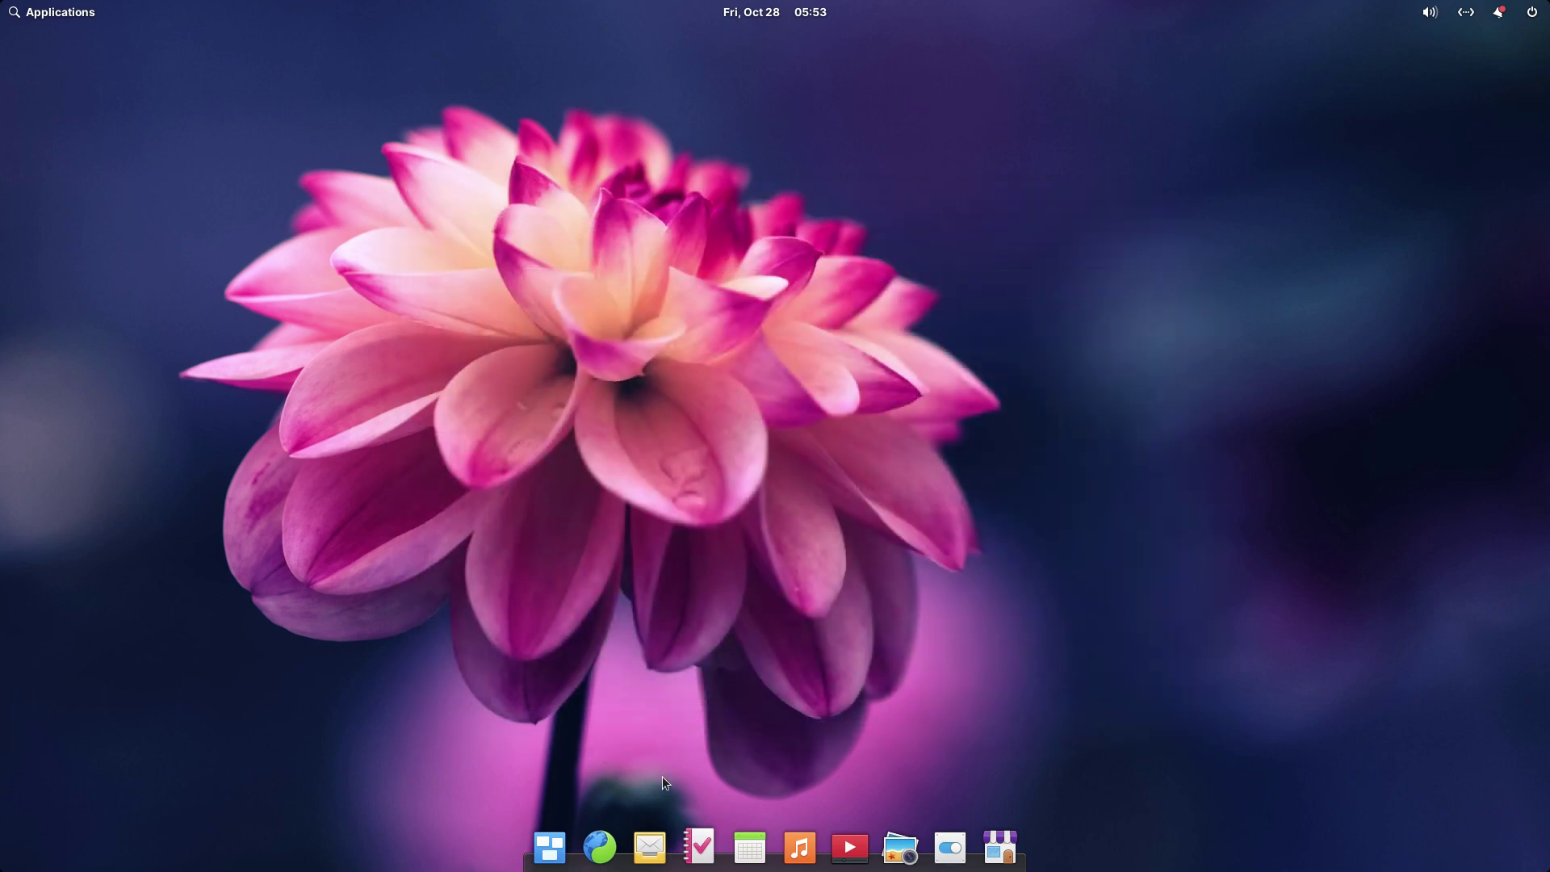
# - Launch Terminal by searching 'ter' in the applications launcher
pyautogui.click(45, 21)
pyautogui.write('ter')
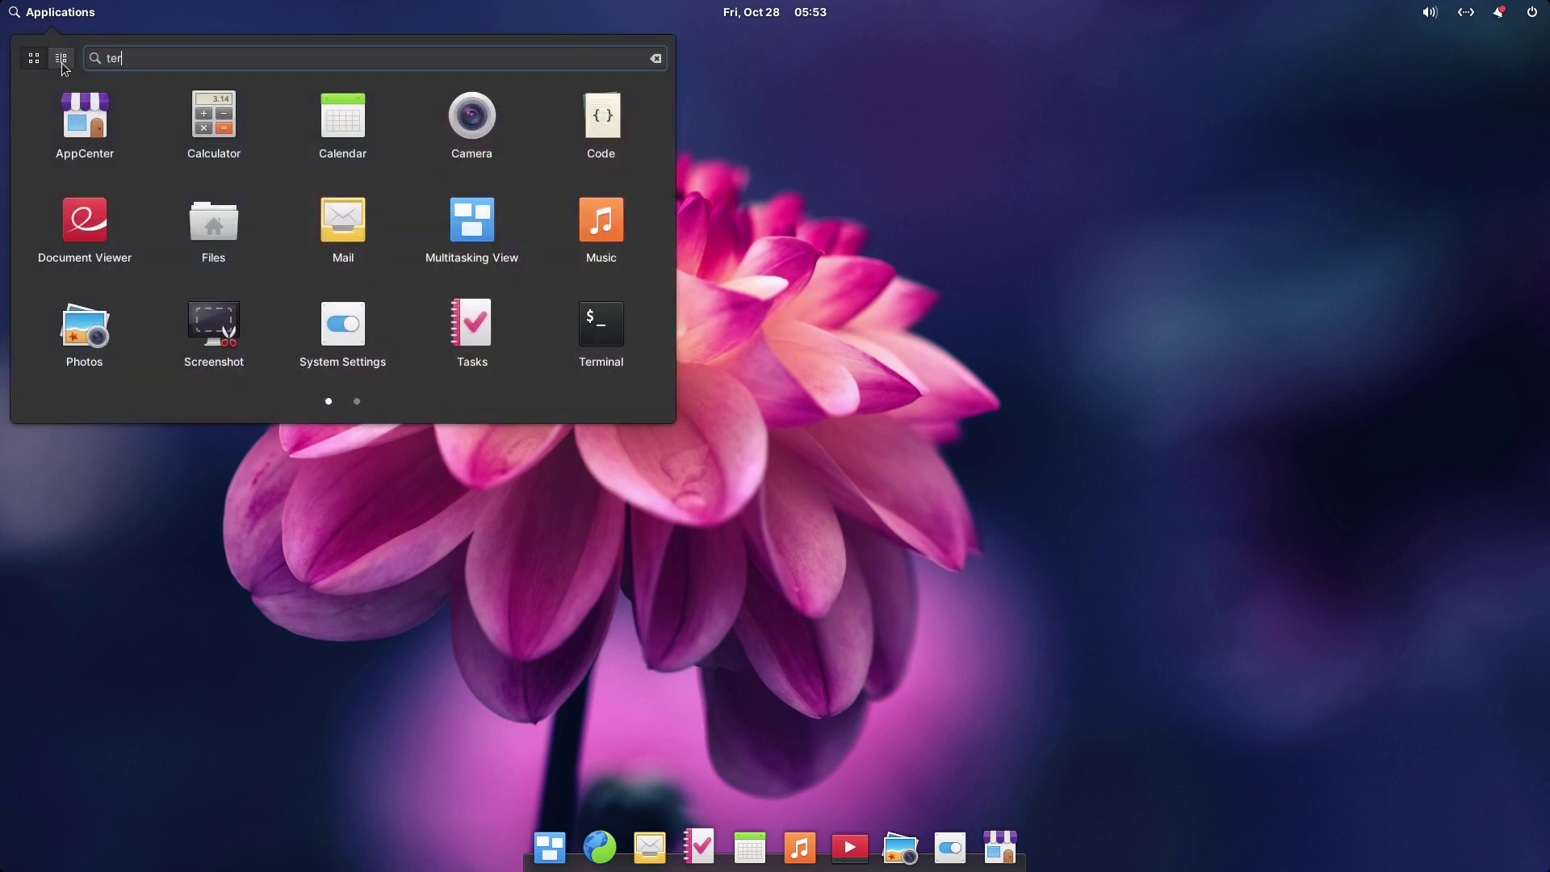
pyautogui.click(147, 122)
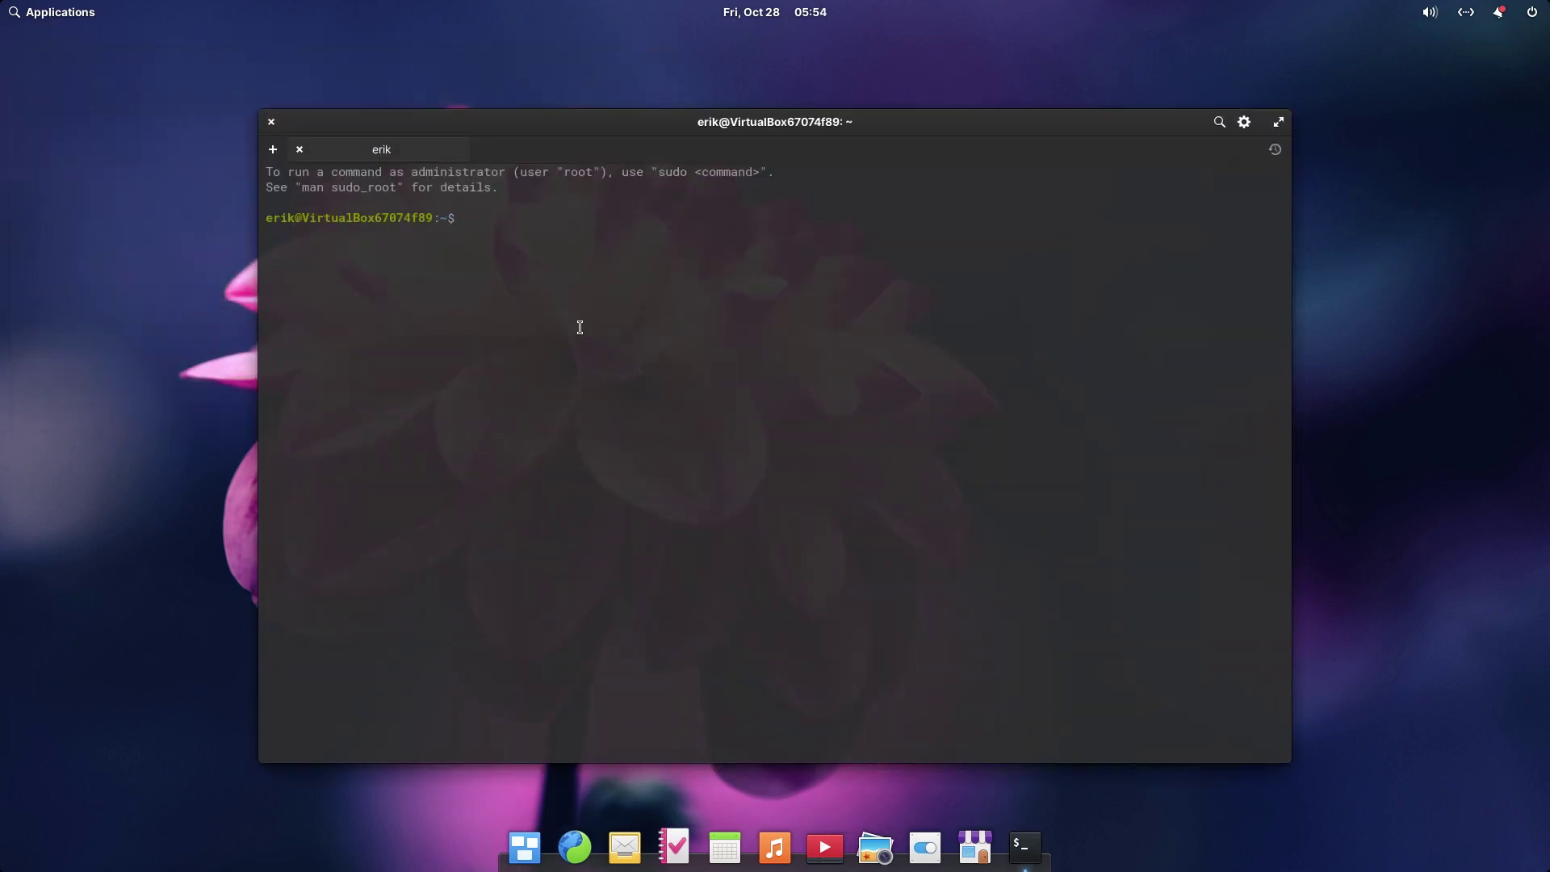
# - Run uname and uname -a to show kernel 5.11.0-43-generic details
pyautogui.write('sidp')
pyautogui.press('BackSpace')
pyautogui.press('BackSpace')
pyautogui.press('BackSpace')
pyautogui.press('BackSpace')
pyautogui.press('BackSpace')
pyautogui.write('panthe')
pyautogui.press('Tab')
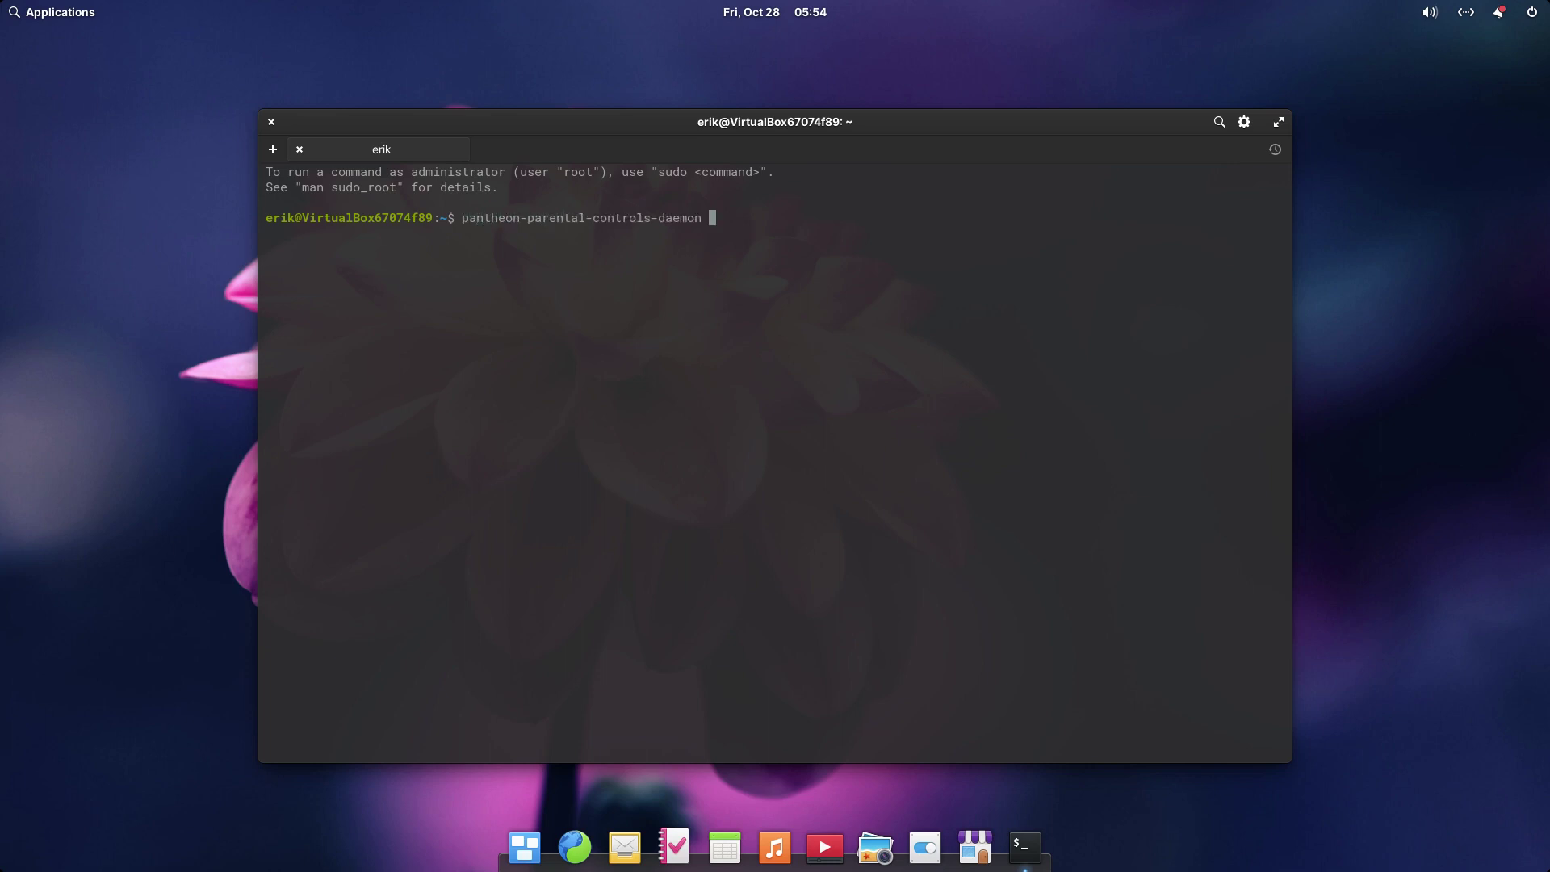
pyautogui.press('BackSpace')
pyautogui.press('BackSpace')
pyautogui.press('BackSpace')
pyautogui.press('BackSpace')
pyautogui.press('BackSpace')
pyautogui.press('BackSpace')
pyautogui.press('BackSpace')
pyautogui.press('BackSpace')
pyautogui.press('BackSpace')
pyautogui.press('BackSpace')
pyautogui.press('BackSpace')
pyautogui.press('BackSpace')
pyautogui.press('BackSpace')
pyautogui.press('BackSpace')
pyautogui.press('BackSpace')
pyautogui.press('BackSpace')
pyautogui.press('BackSpace')
pyautogui.press('BackSpace')
pyautogui.press('BackSpace')
pyautogui.press('BackSpace')
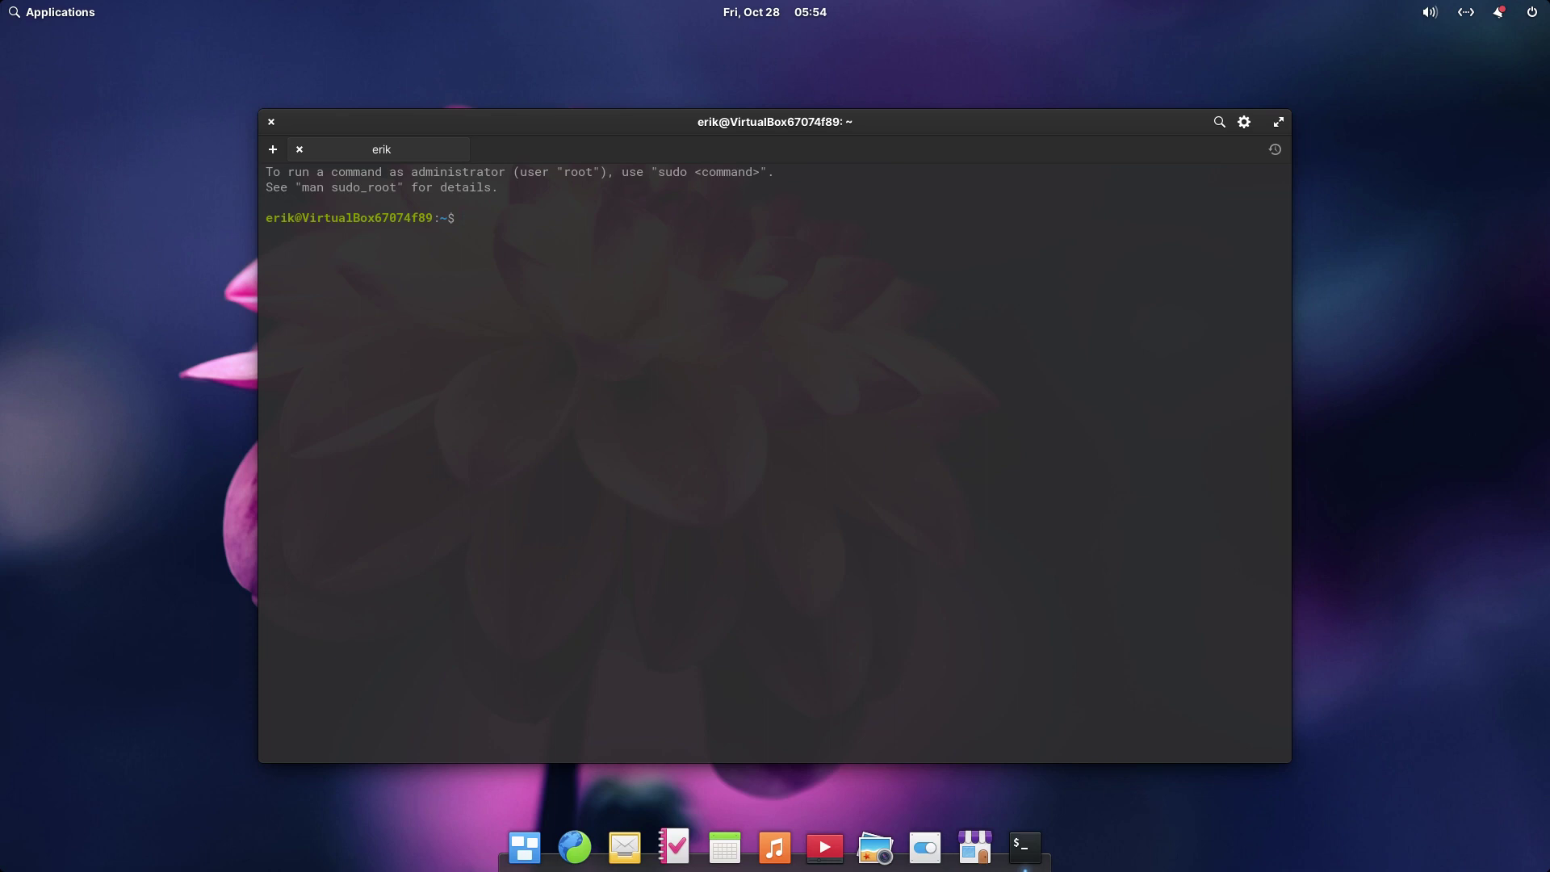
pyautogui.write('i')
pyautogui.press('BackSpace')
pyautogui.write('uname')
pyautogui.press('Return')
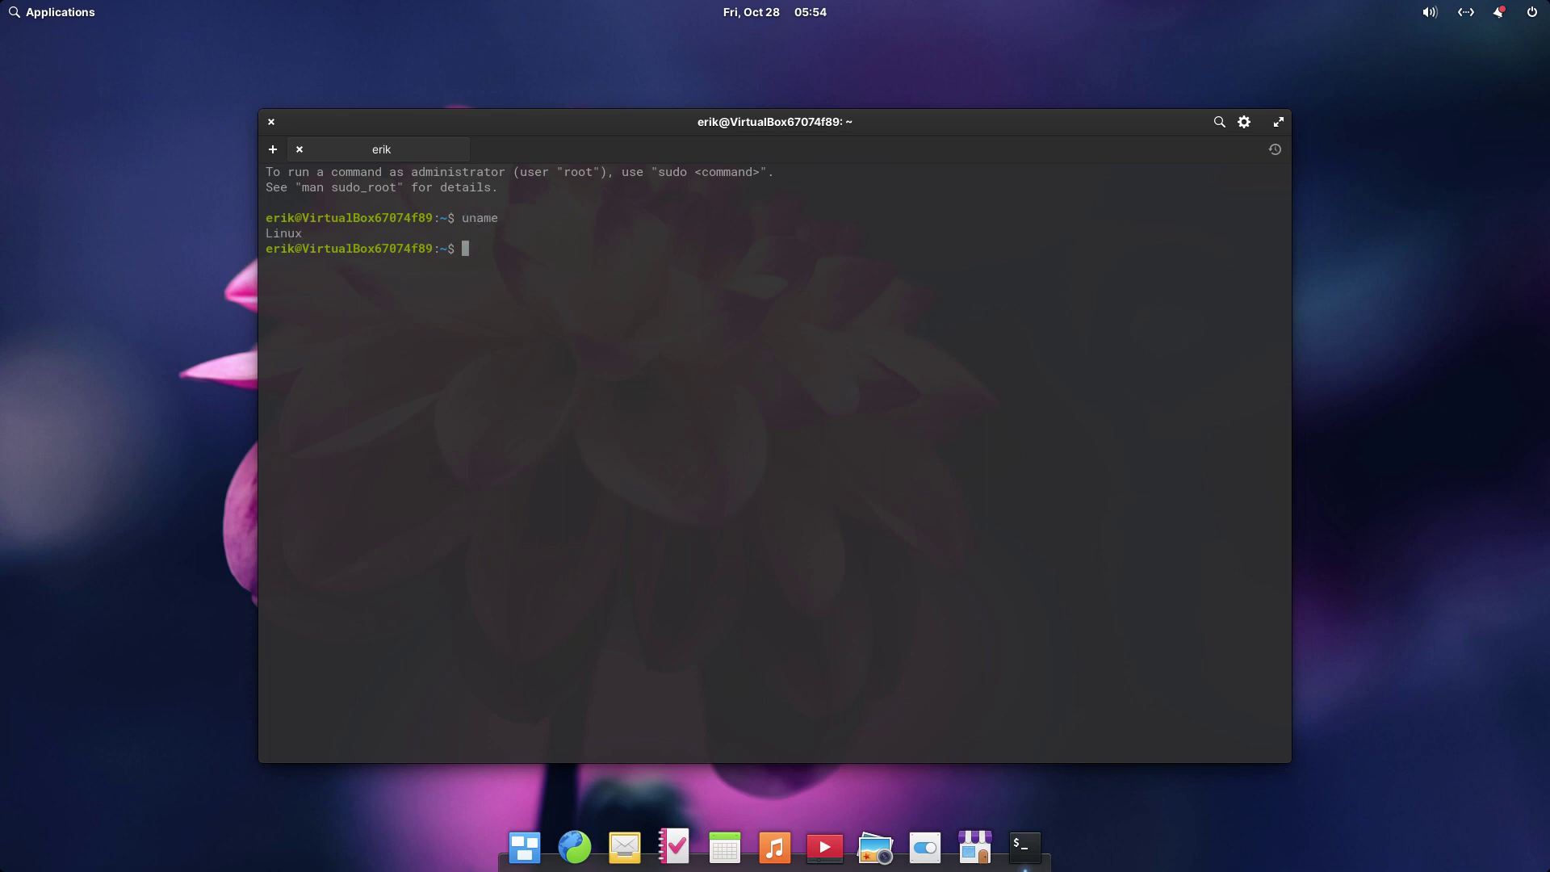
pyautogui.write('uname -a')
pyautogui.press('Return')
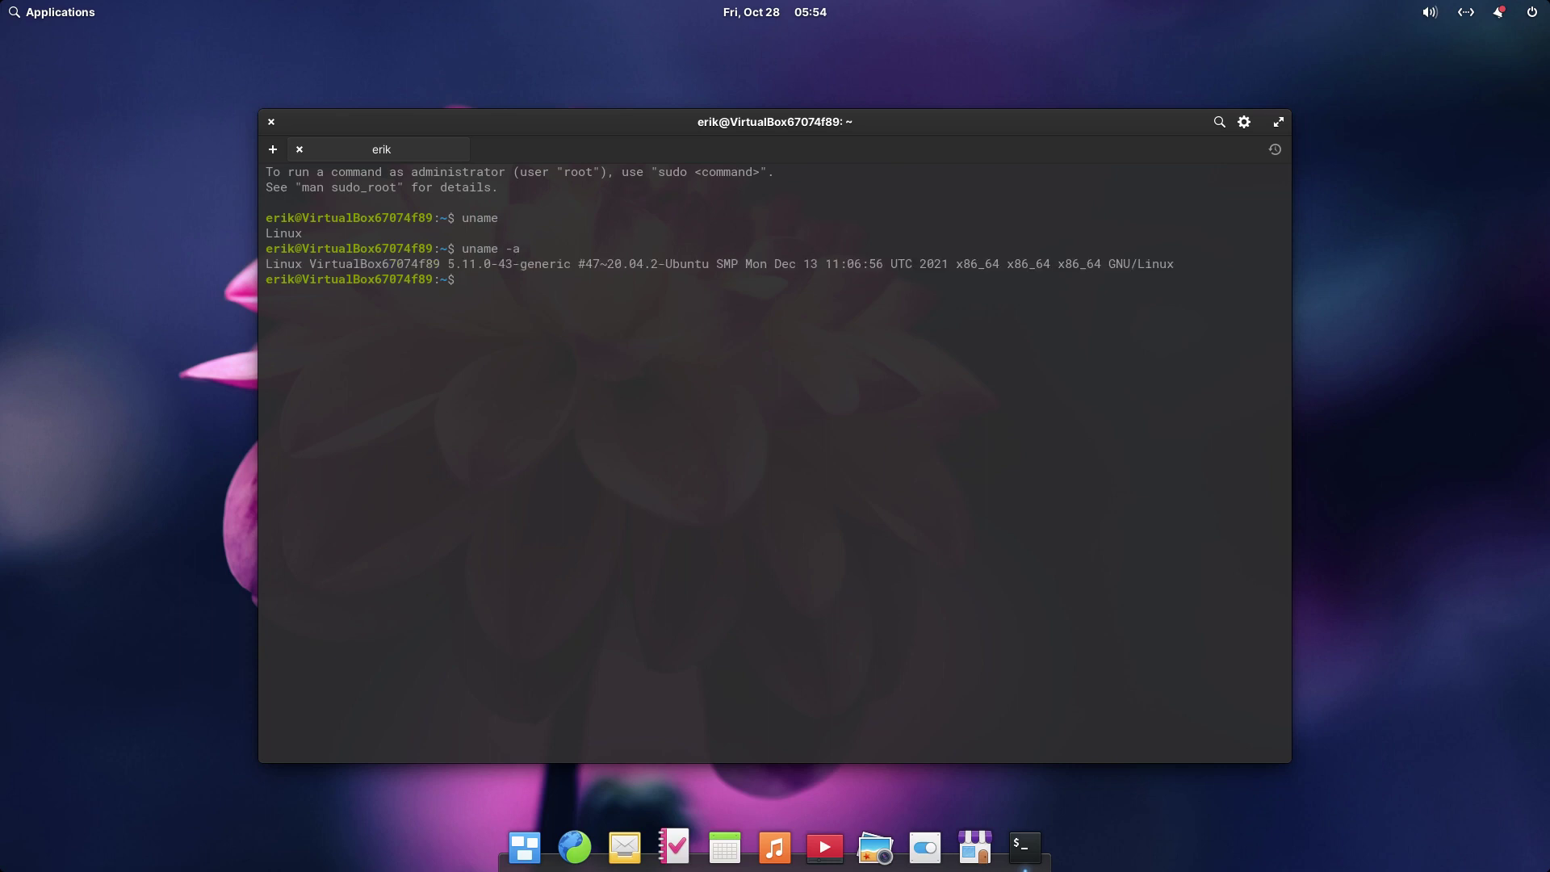
# - Try neofetch, then install it with sudo apt install neofetch, entering the account password
pyautogui.write('neofetch')
pyautogui.press('Return')
pyautogui.write('sud')
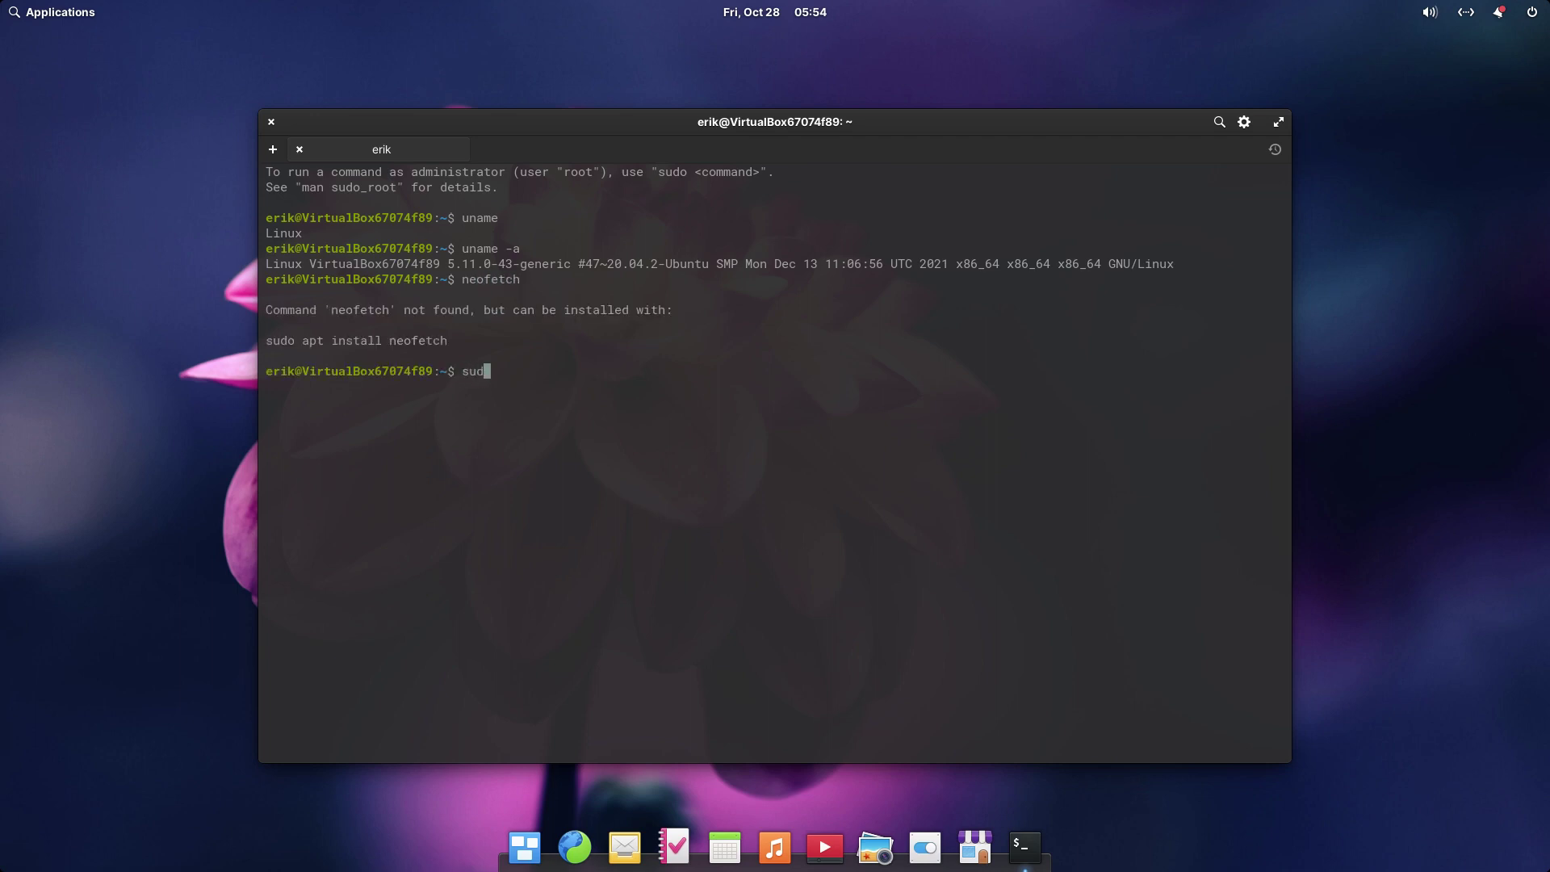
pyautogui.write('o apt install neofetch')
pyautogui.press('Return')
pyautogui.write('****')
pyautogui.press('Return')
pyautogui.press('Return')
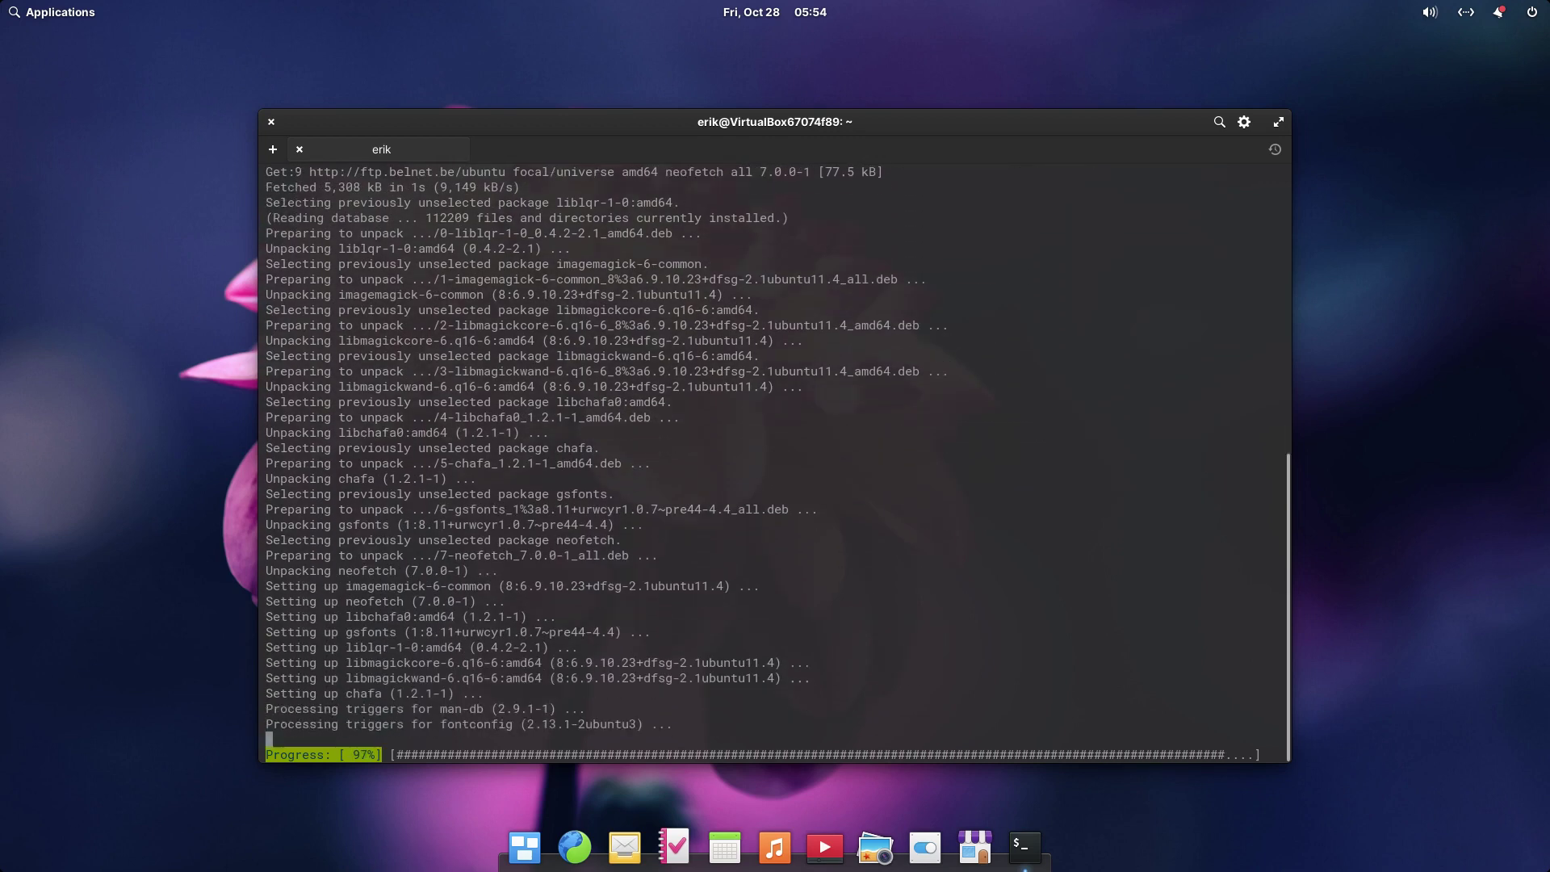
# - Run neofetch showing elementary OS 6.1, highlight the WM and Terminal lines, then close Terminal
pyautogui.write('neofetch')
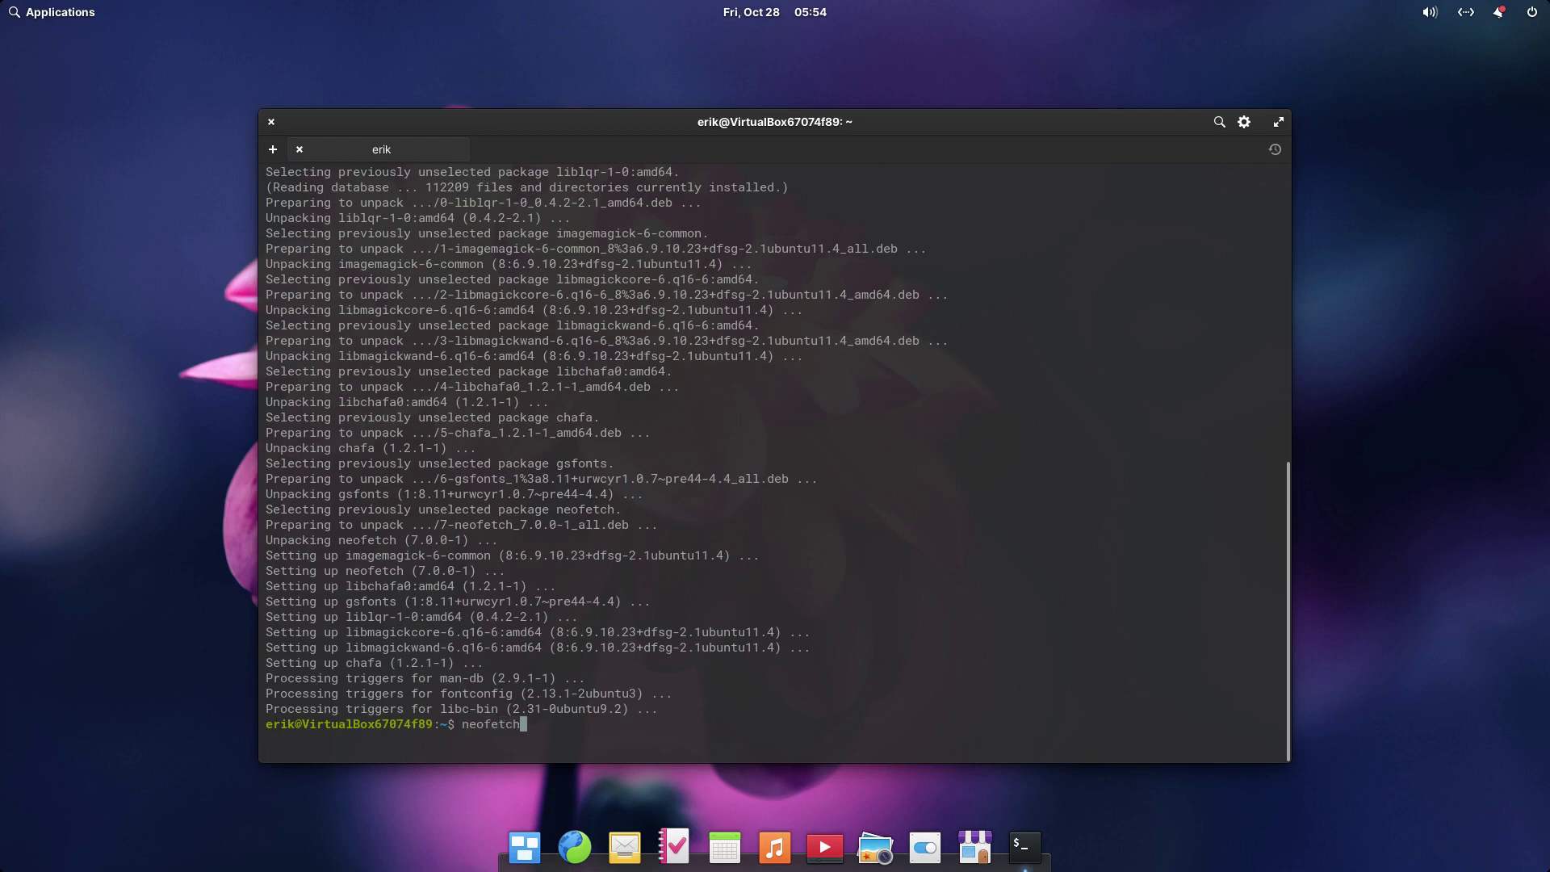
pyautogui.press('Return')
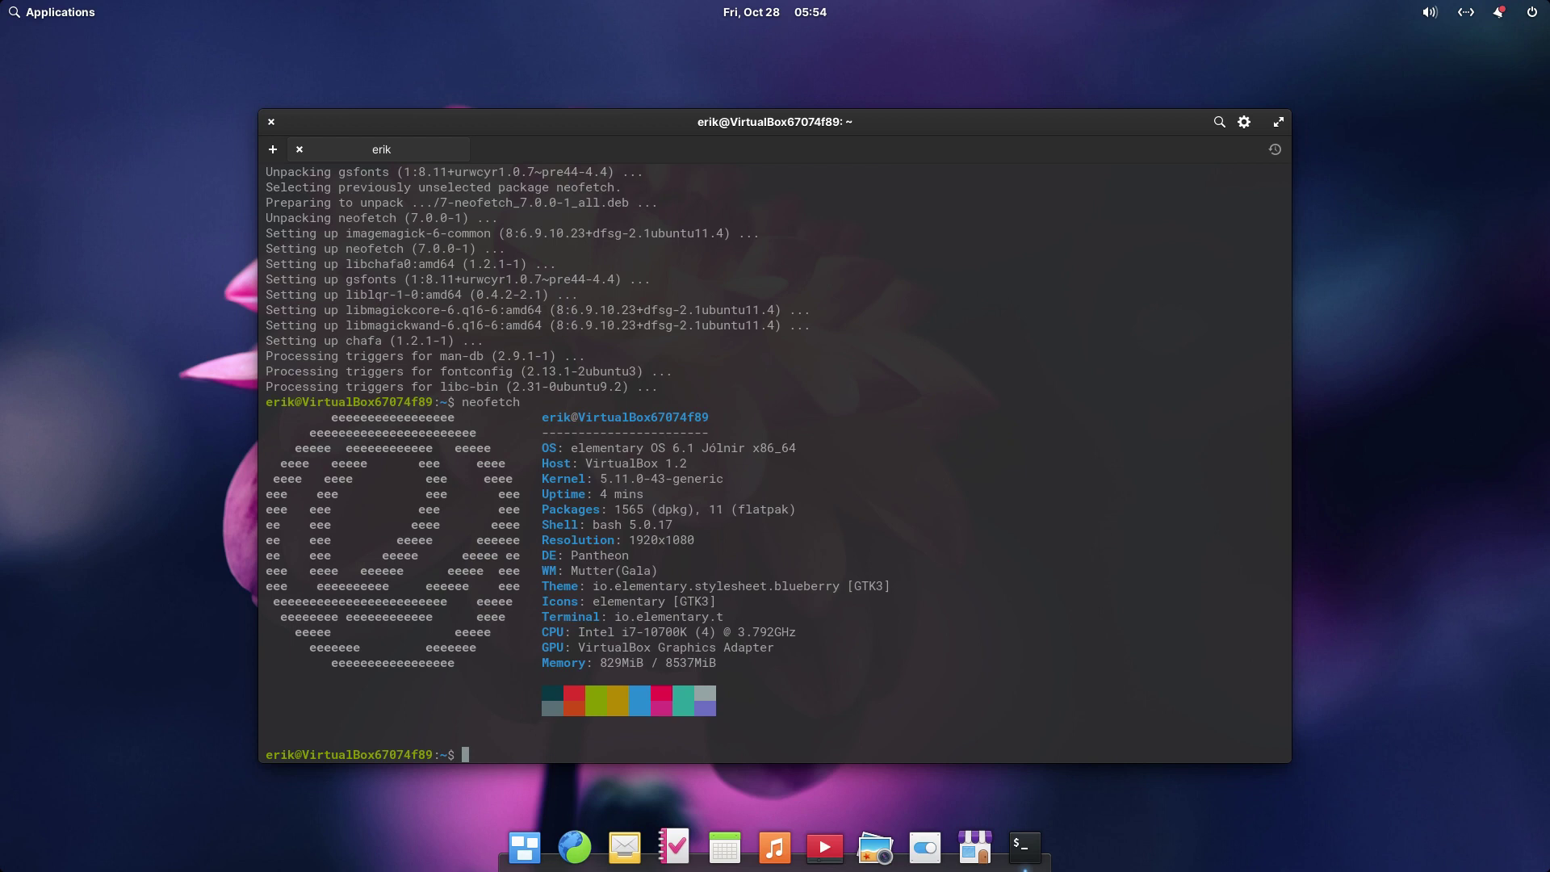
pyautogui.doubleClick(640, 570)
pyautogui.moveTo(592, 587); pyautogui.dragTo(858, 589)
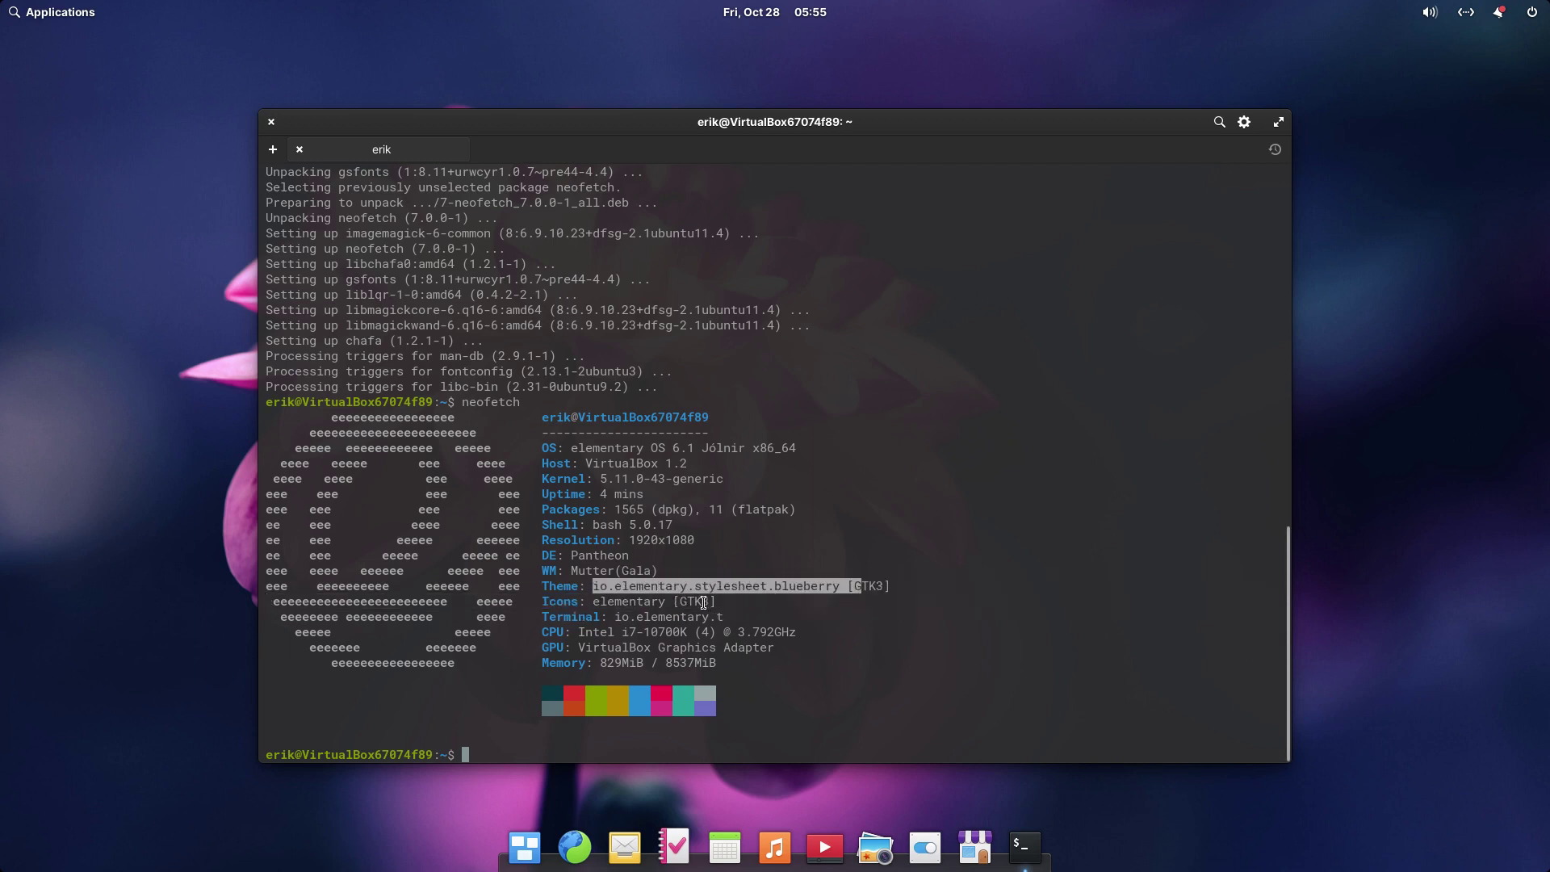
pyautogui.moveTo(704, 603); pyautogui.dragTo(863, 653)
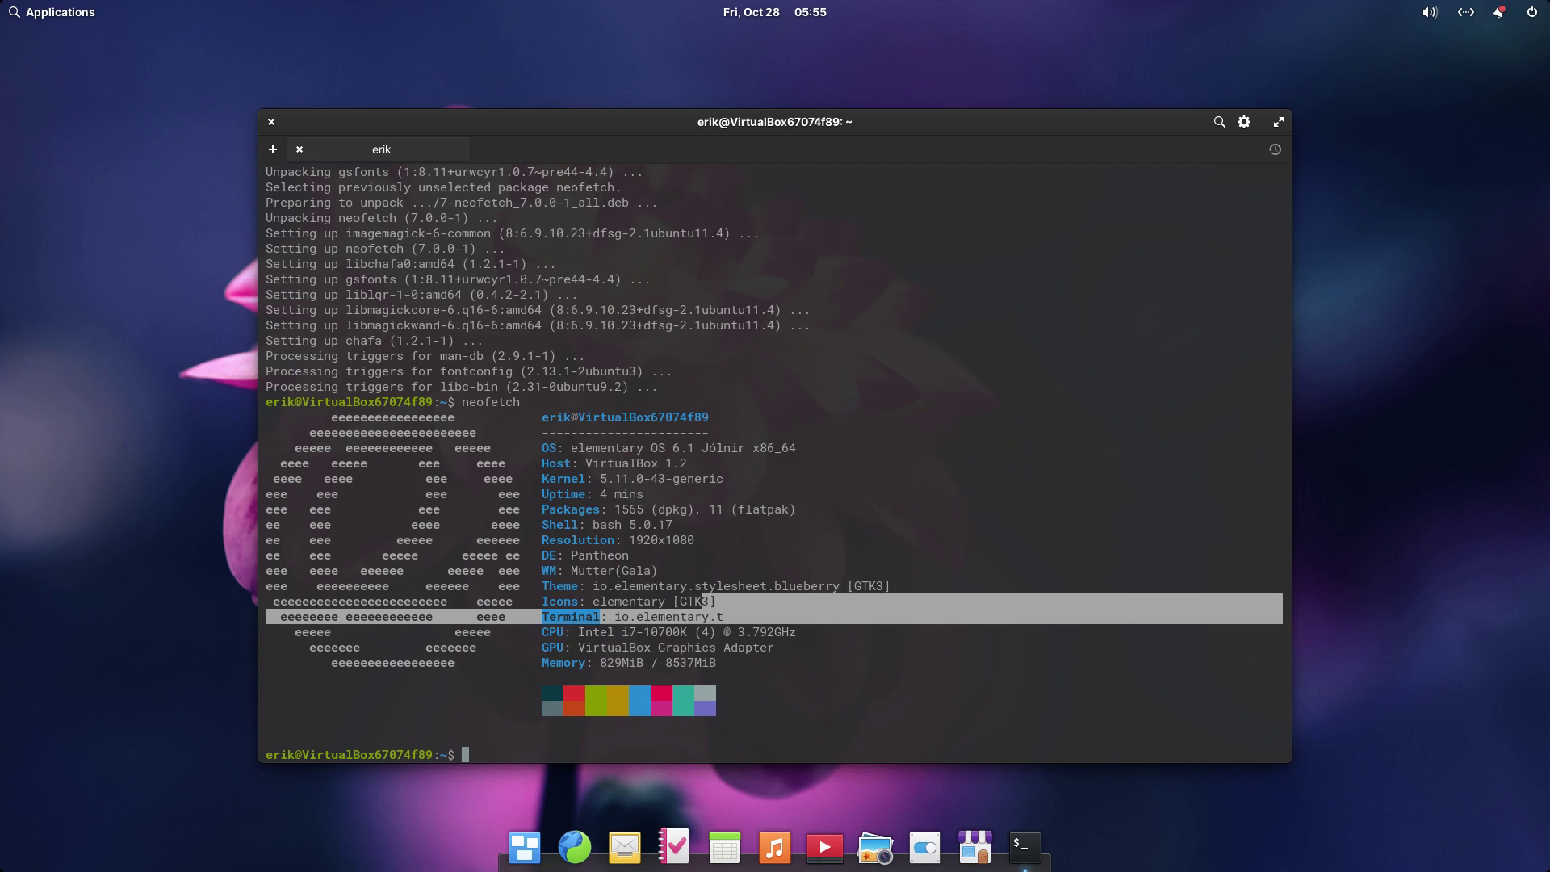
pyautogui.click(270, 121)
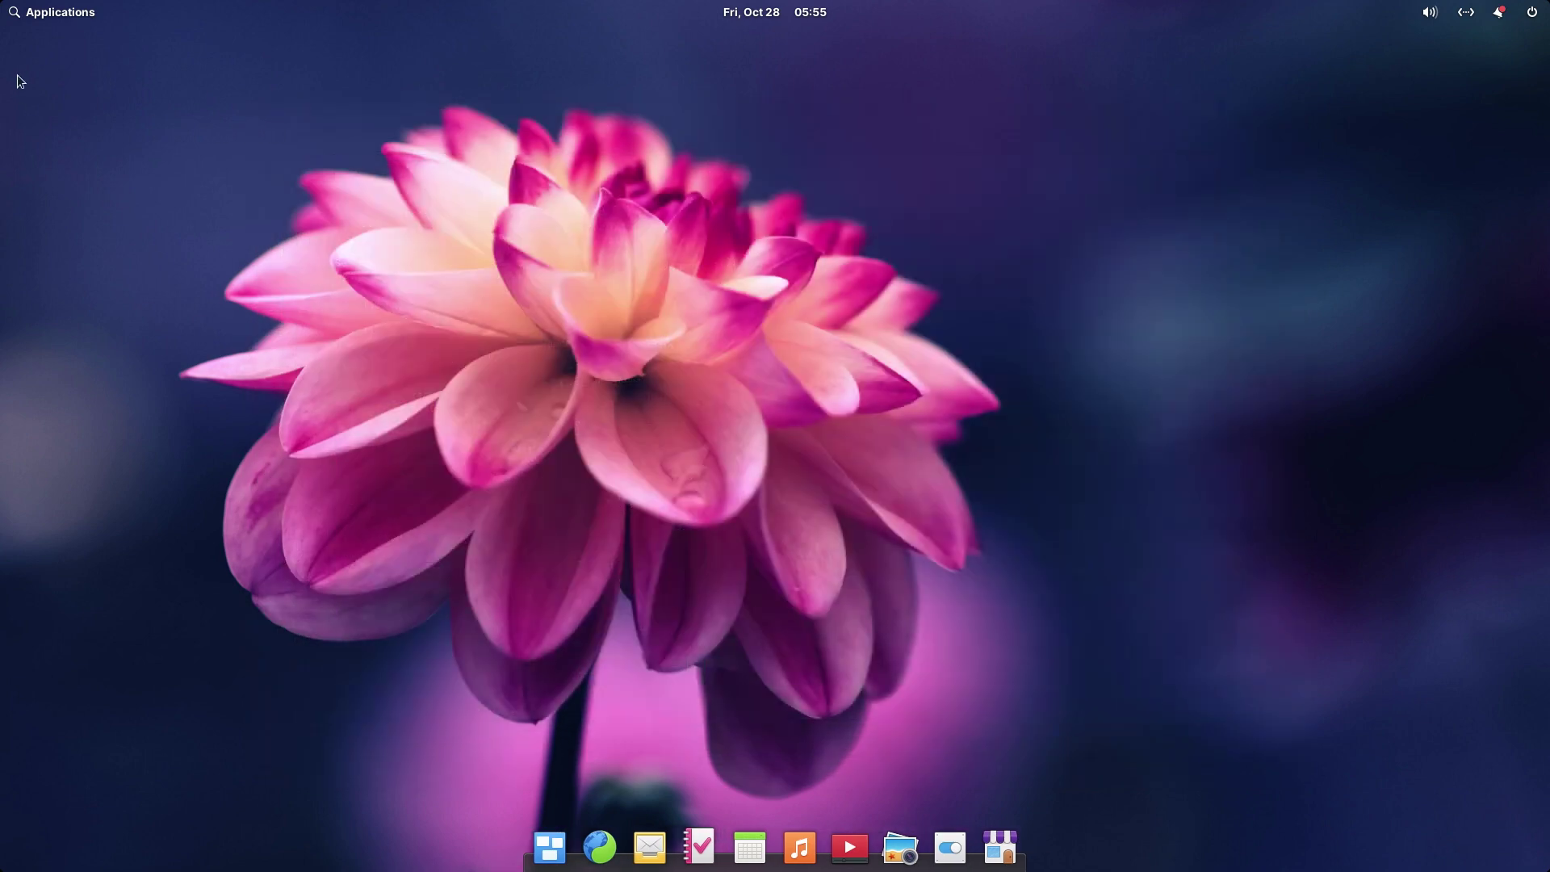
pyautogui.click(38, 13)
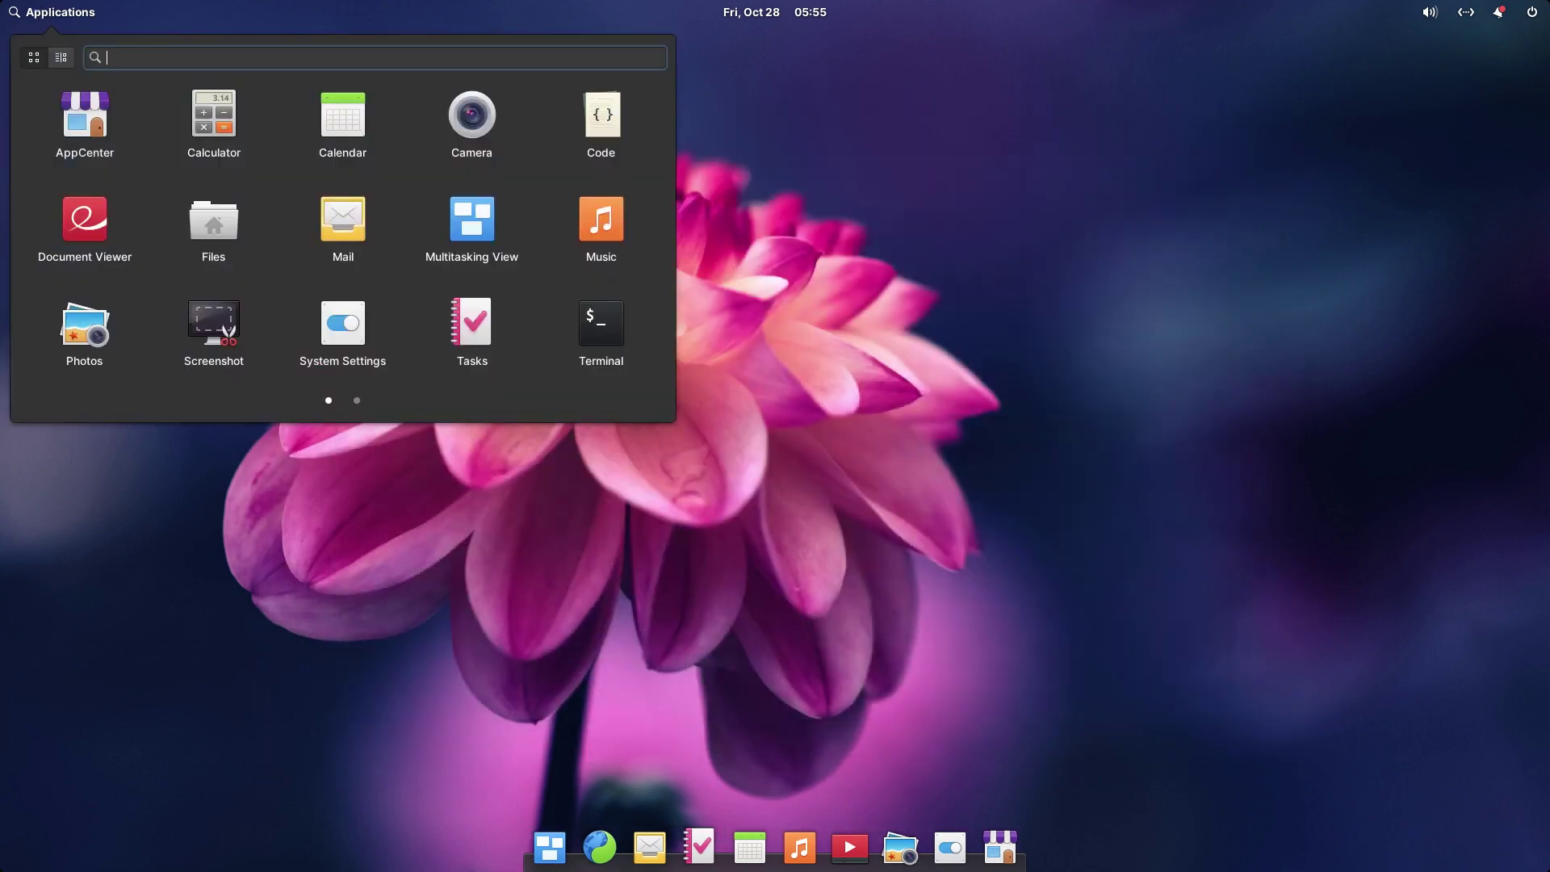